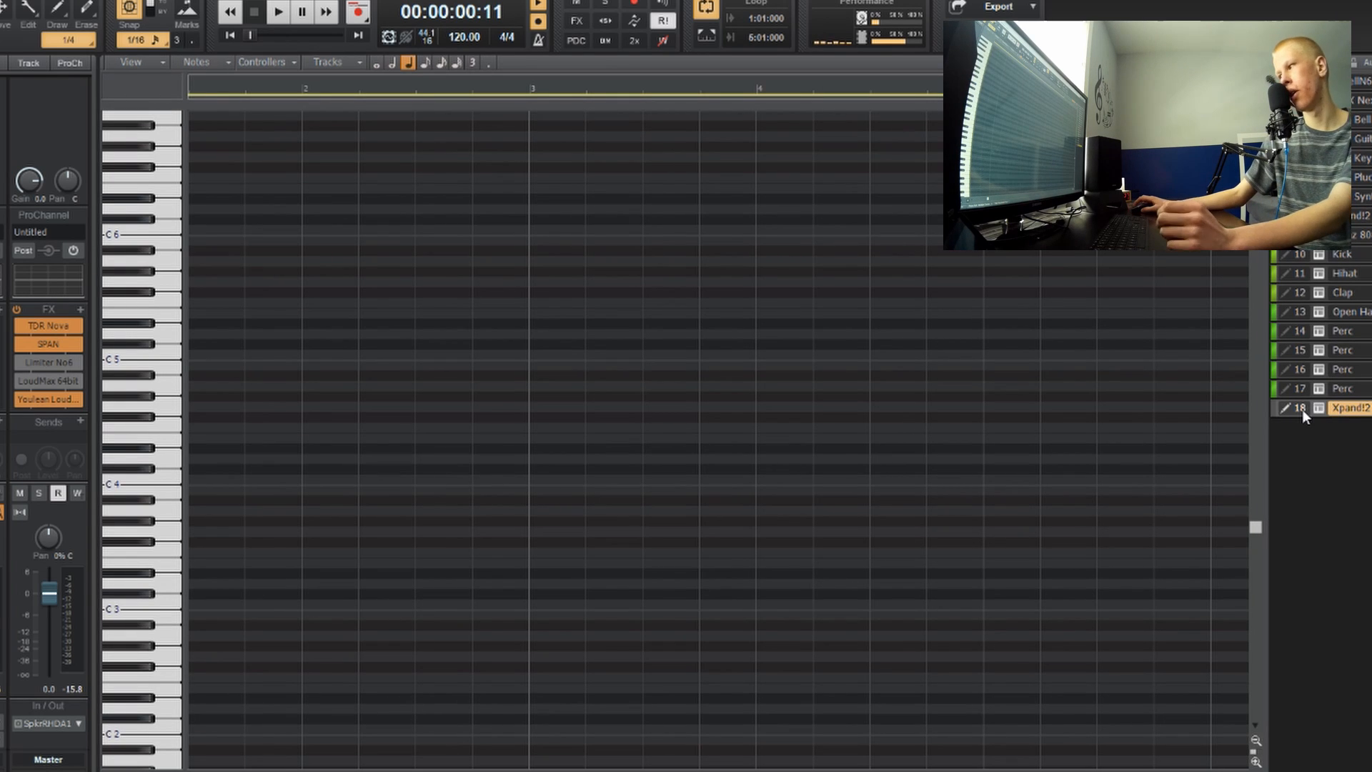
Step: Select the Xpand!2 2 track (track 18) and set its scale to Harmonic Minor
click(1301, 409)
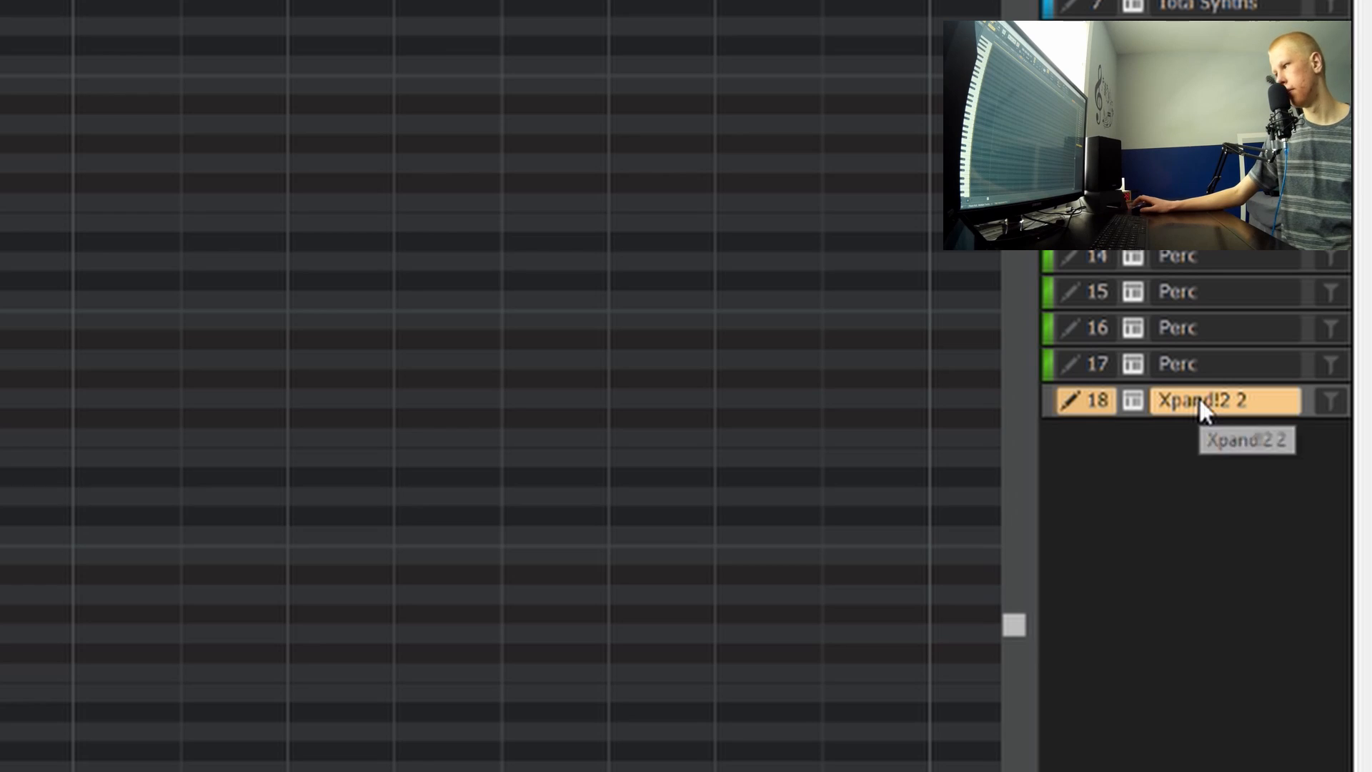
right_click(1200, 402)
mouse_move(1189, 491)
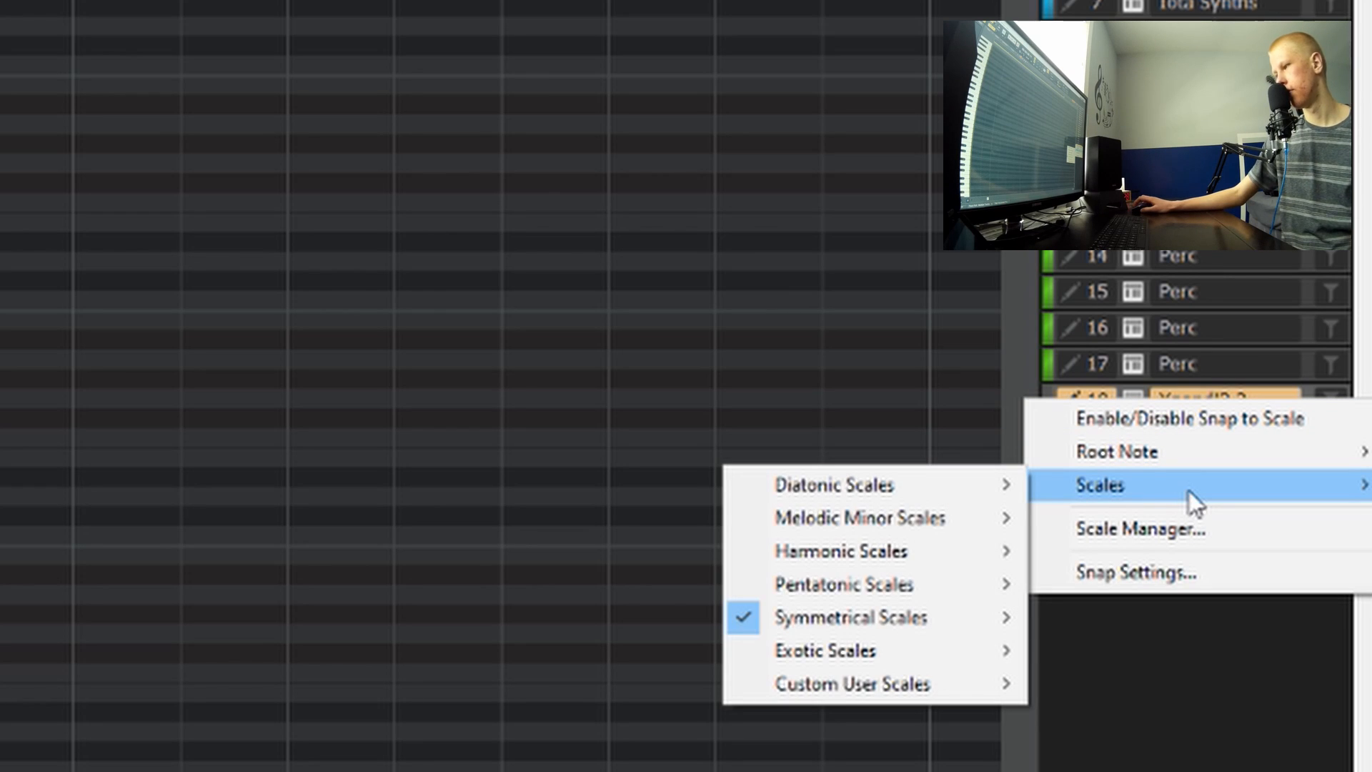
mouse_move(854, 561)
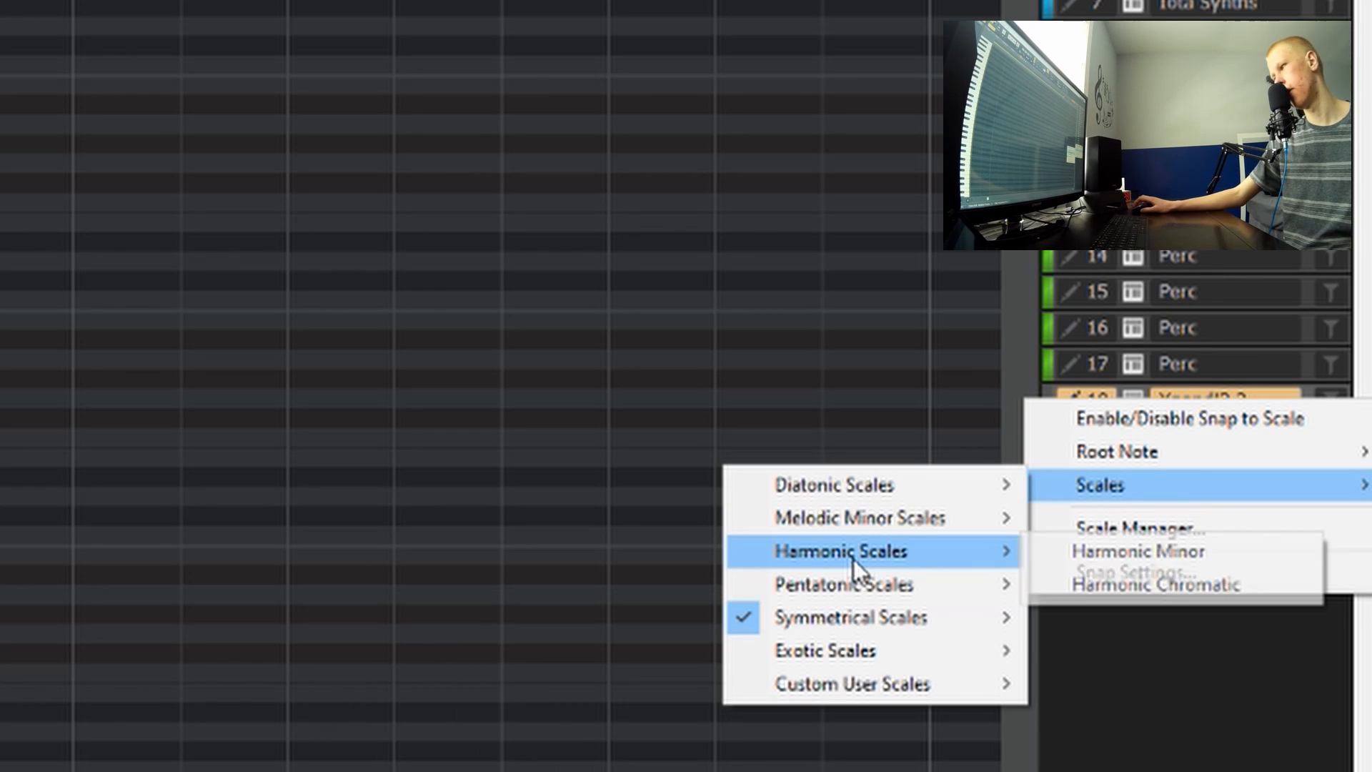
click(1140, 560)
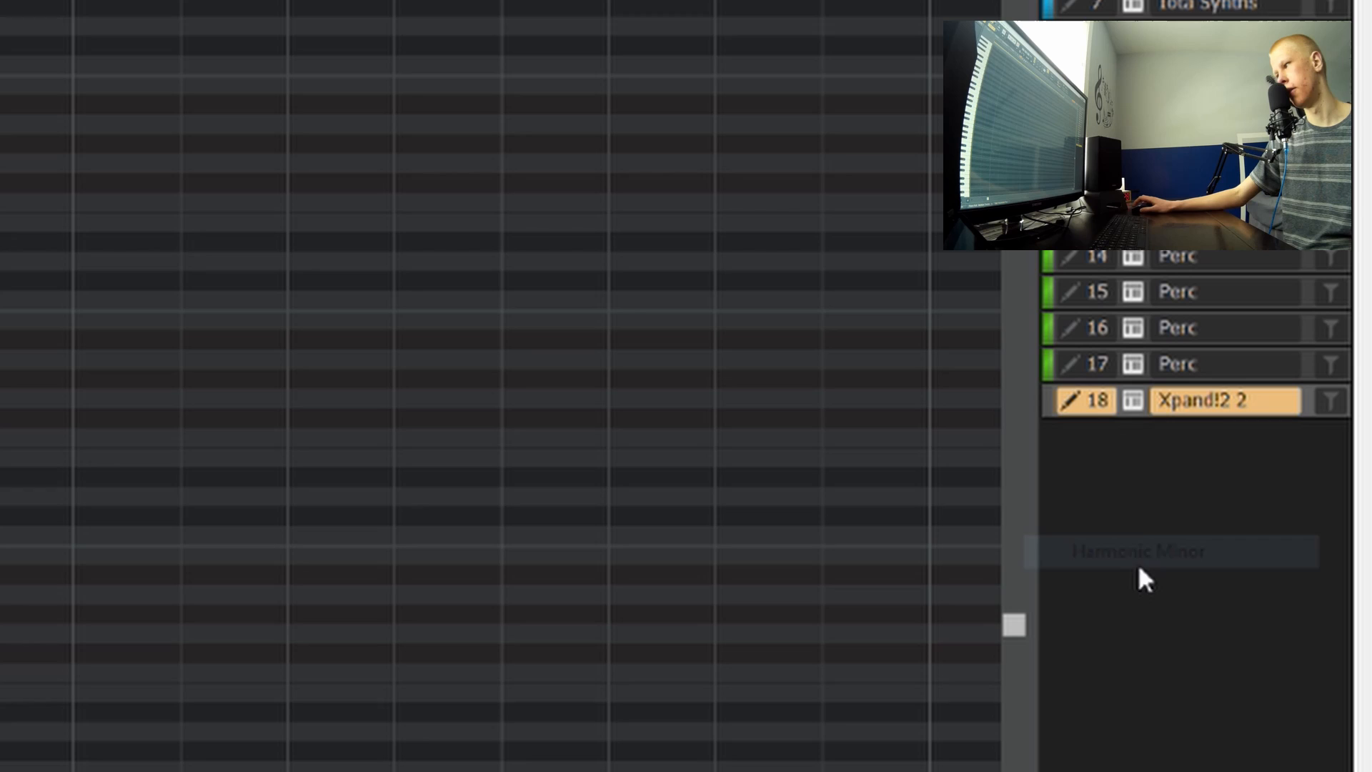
Step: Set the scale's root note to C for the Xpand!2 2 track and enable Snap to Scale
right_click(1172, 397)
mouse_move(1169, 452)
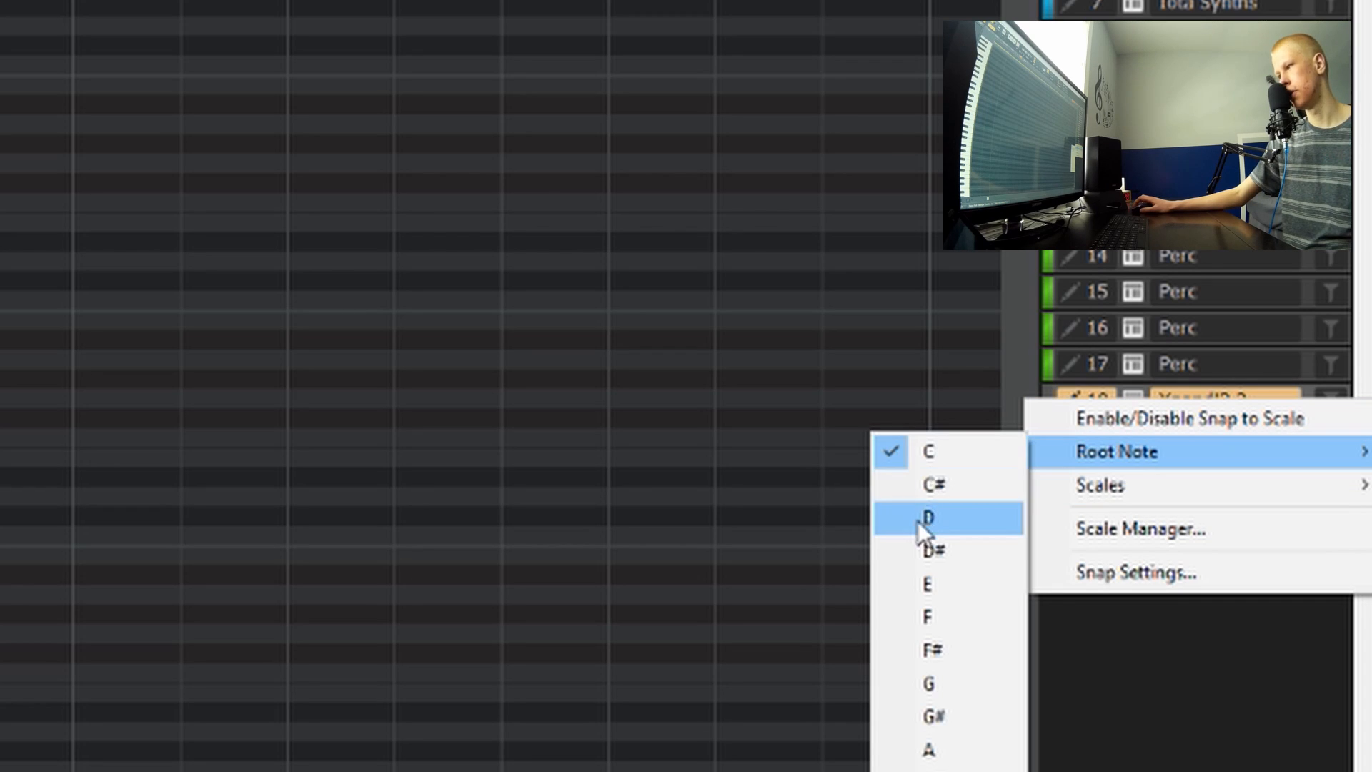
click(918, 451)
right_click(1173, 402)
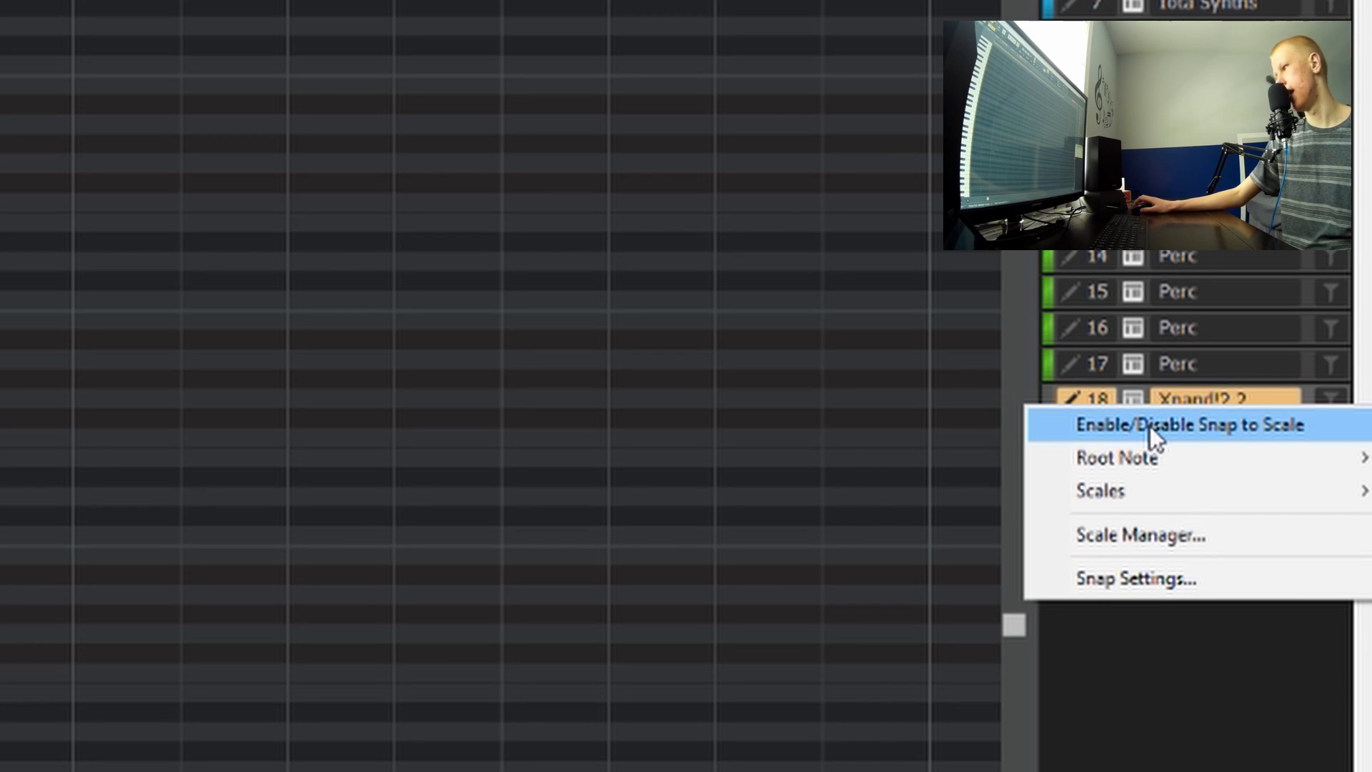
click(1081, 428)
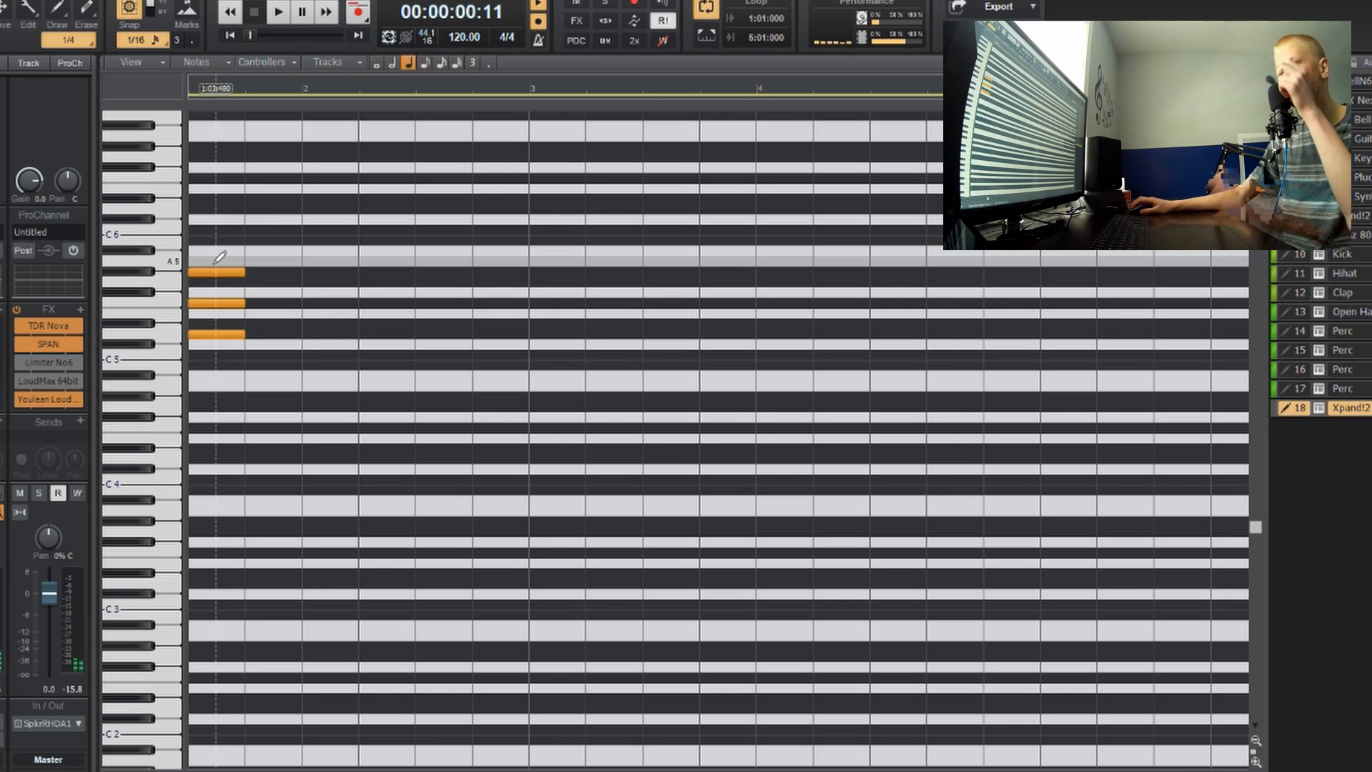
Step: Replace all existing notes with quarter notes C6 on beat 1 and D6 on beat 2 of bar 1, and audition them
key(ctrl+a)
key(Delete)
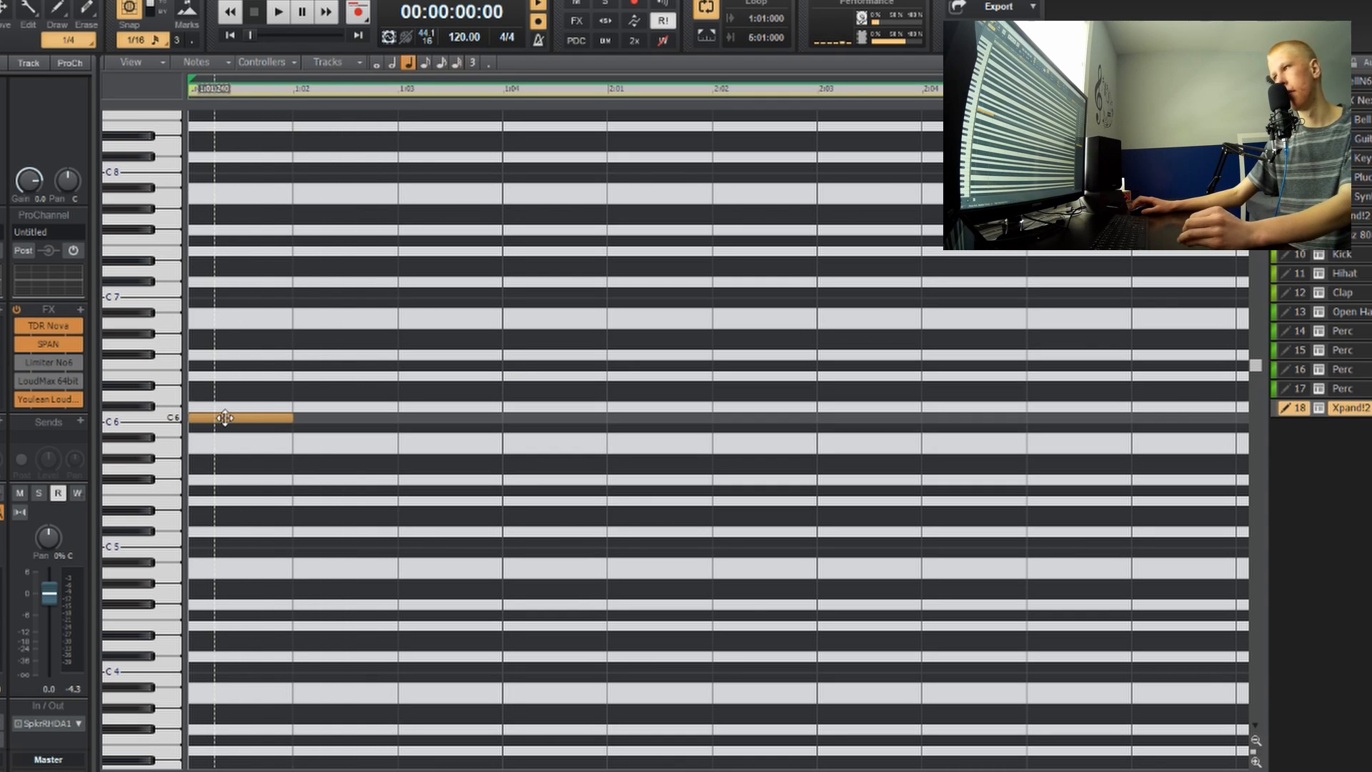
click(298, 397)
key(space)
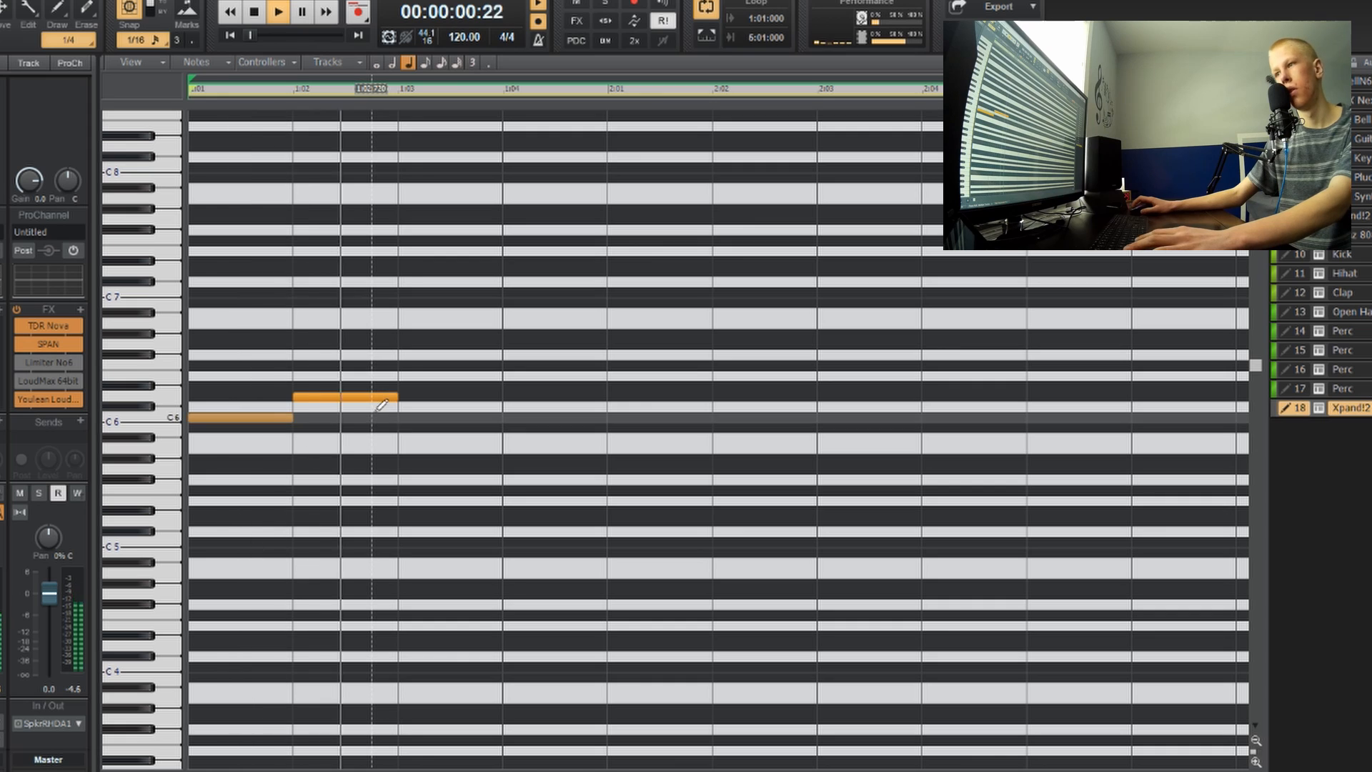
key(space)
Step: Set the project tempo to 80 BPM and play back the two notes
double_click(463, 37)
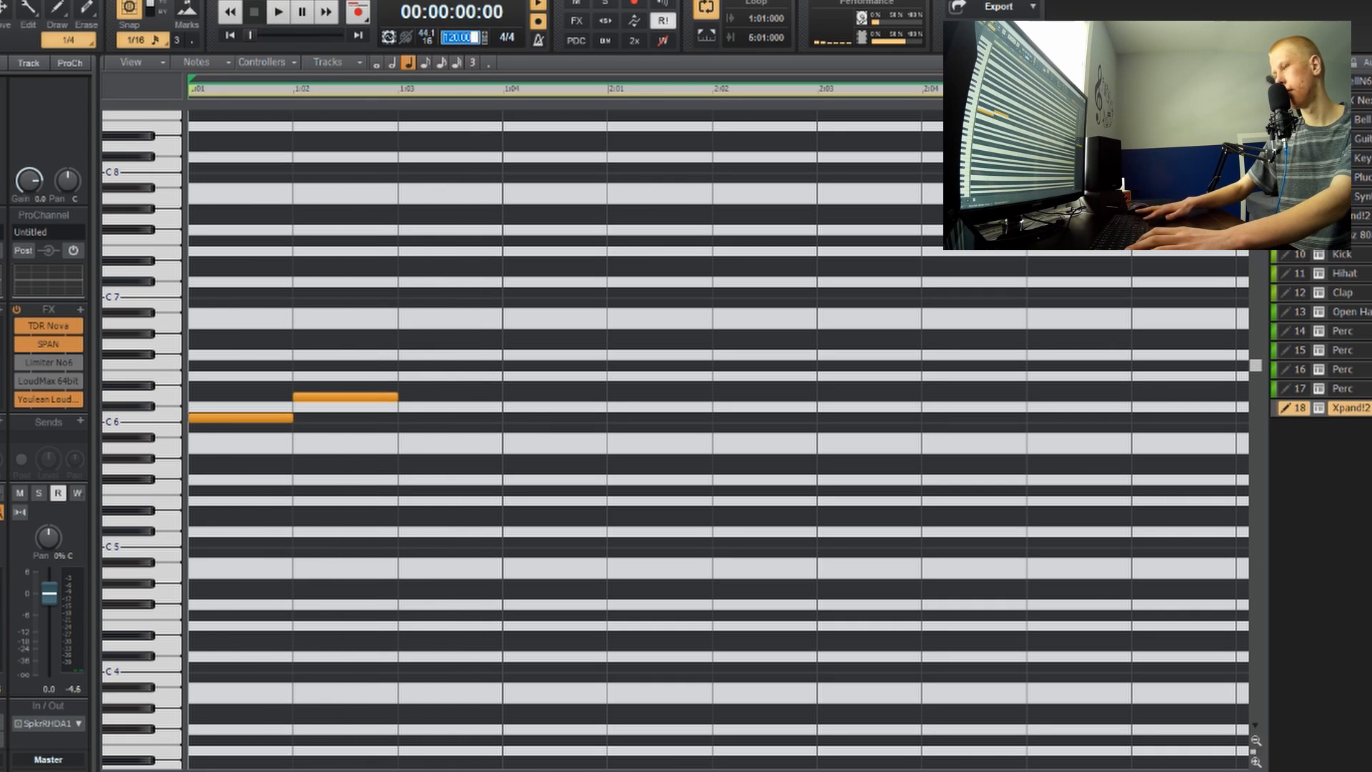
key(Return)
key(space)
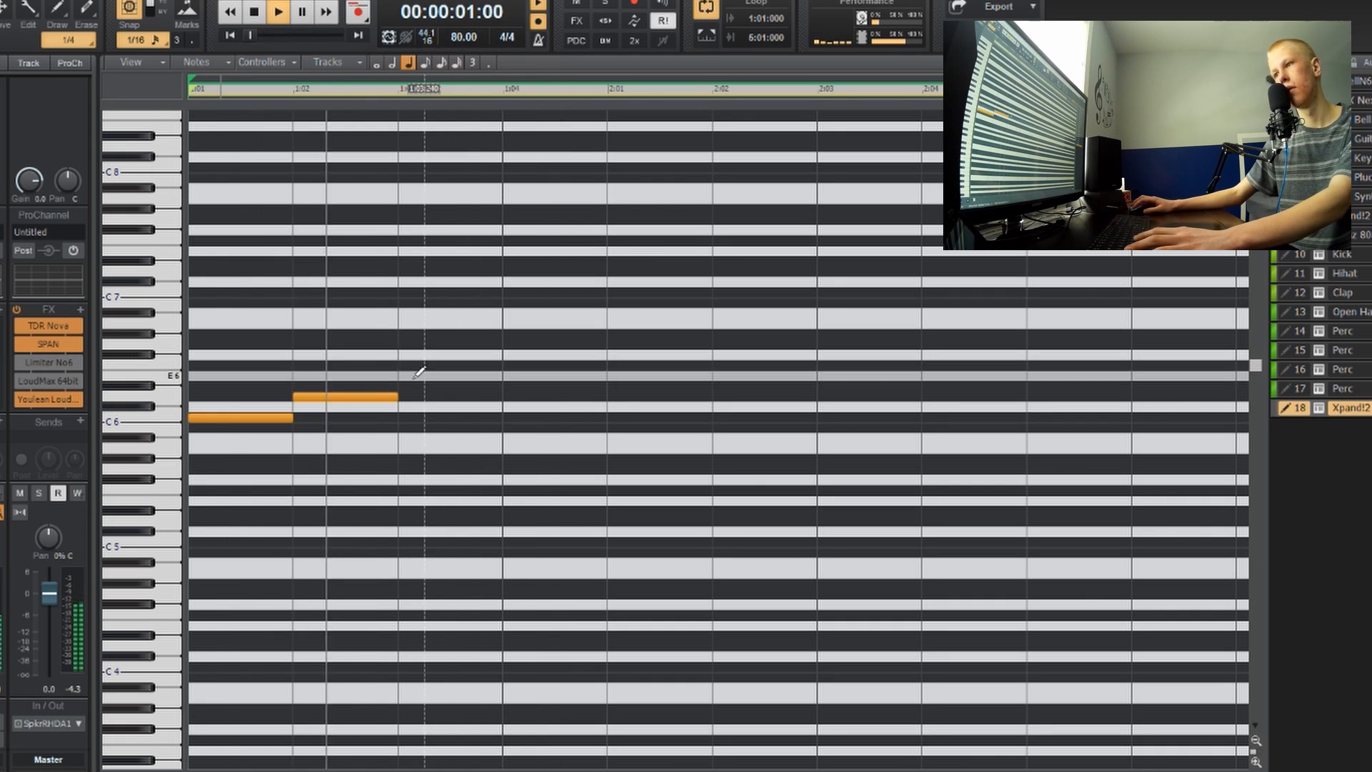
key(space)
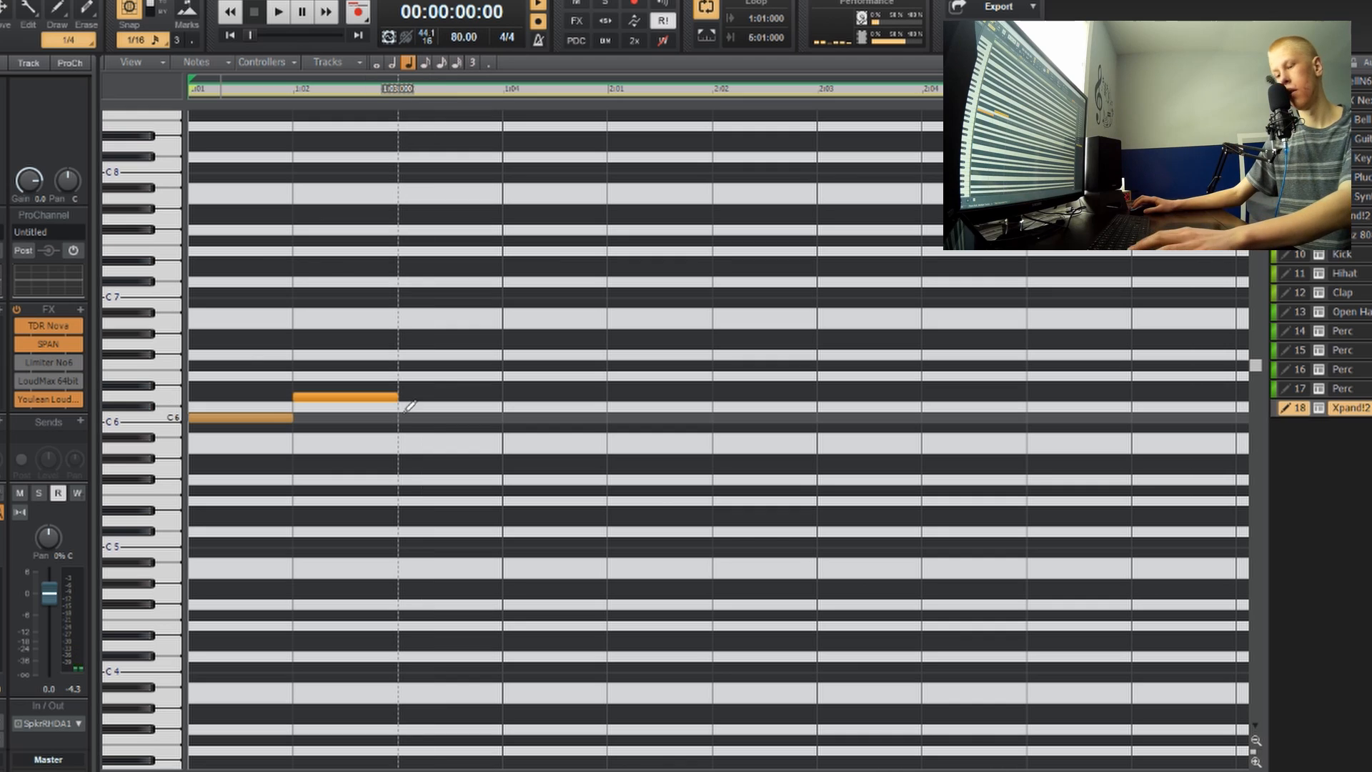
Step: Add a quarter-note C6 on beat 3 and eighth notes D6 and Eb6 across beat 4, and play the line
click(406, 416)
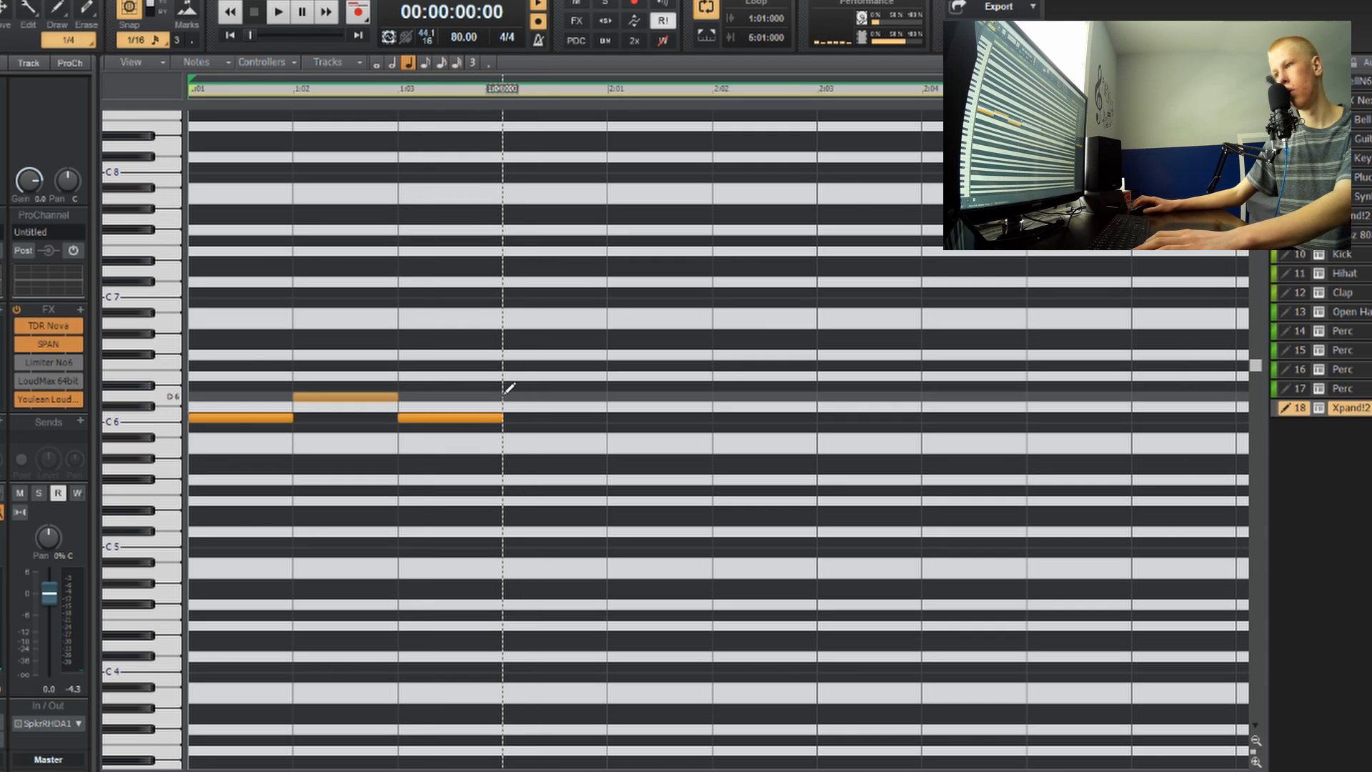
click(557, 387)
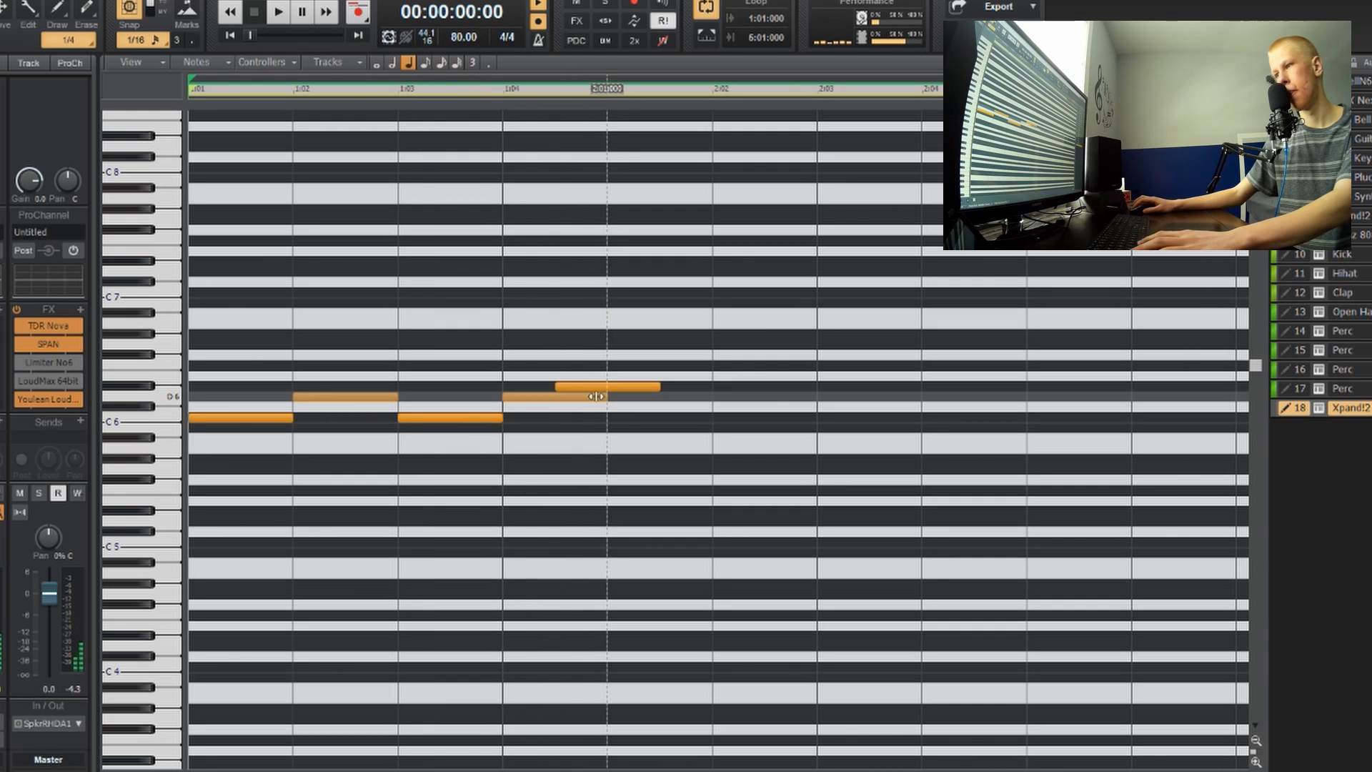
drag(606, 398, 555, 397)
drag(654, 388, 608, 388)
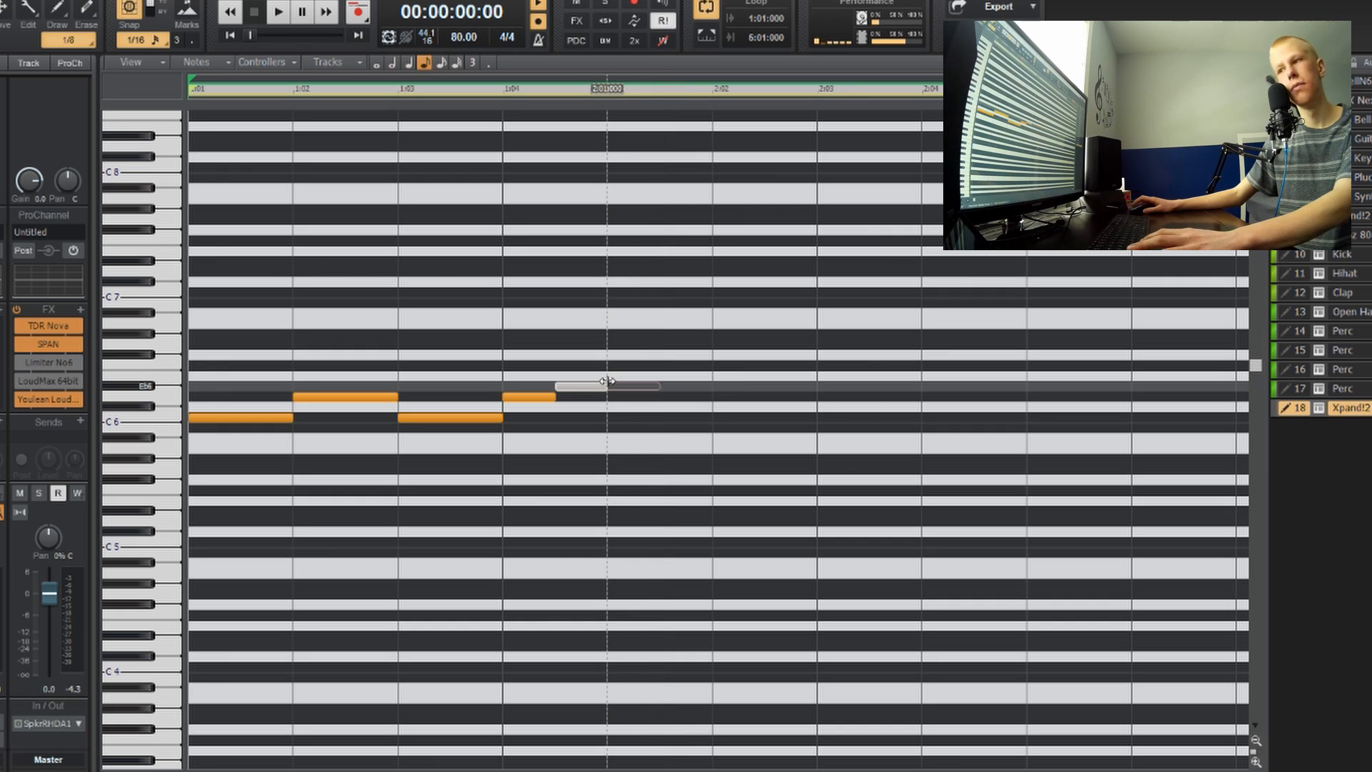
key(space)
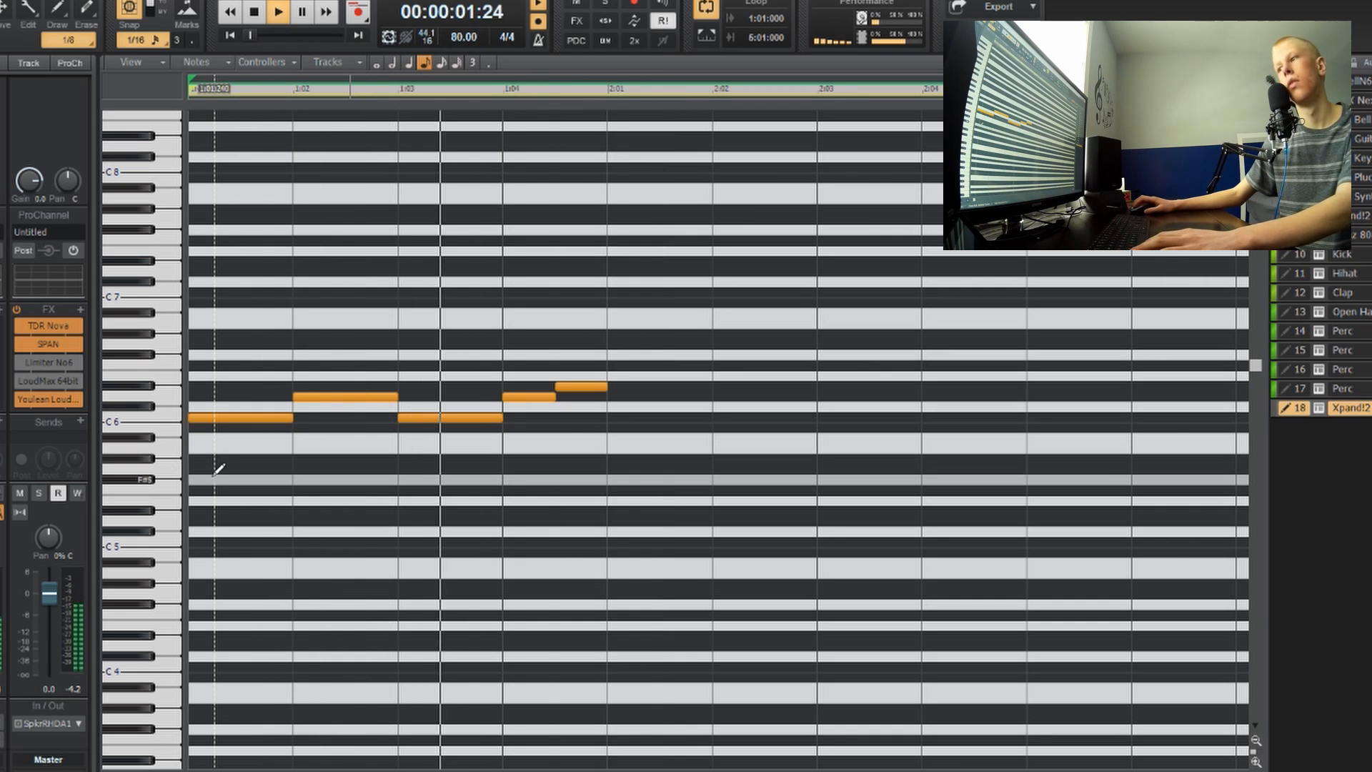
key(space)
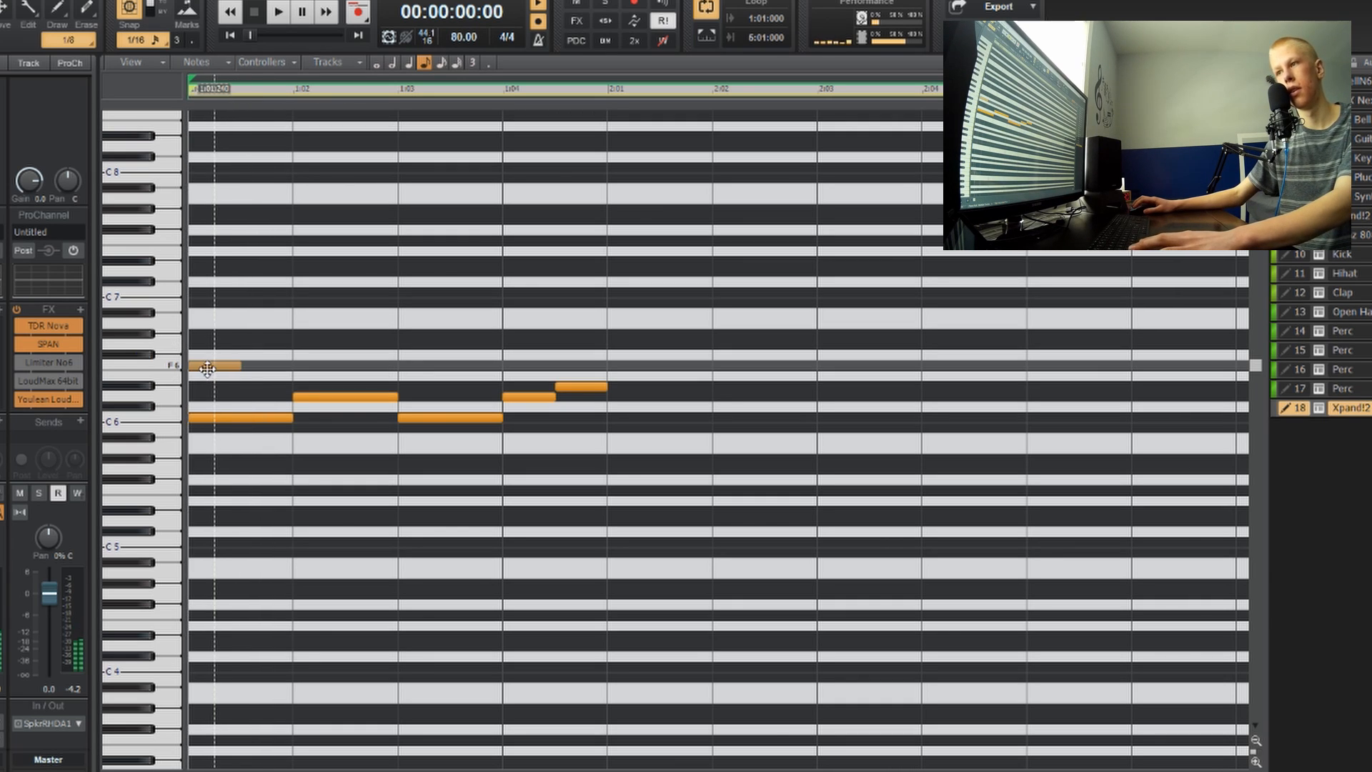
Step: Extend the F6 harmony note on beat 1 to a quarter note and audition it with the C6 below
key(space)
key(space)
drag(239, 365, 298, 363)
key(space)
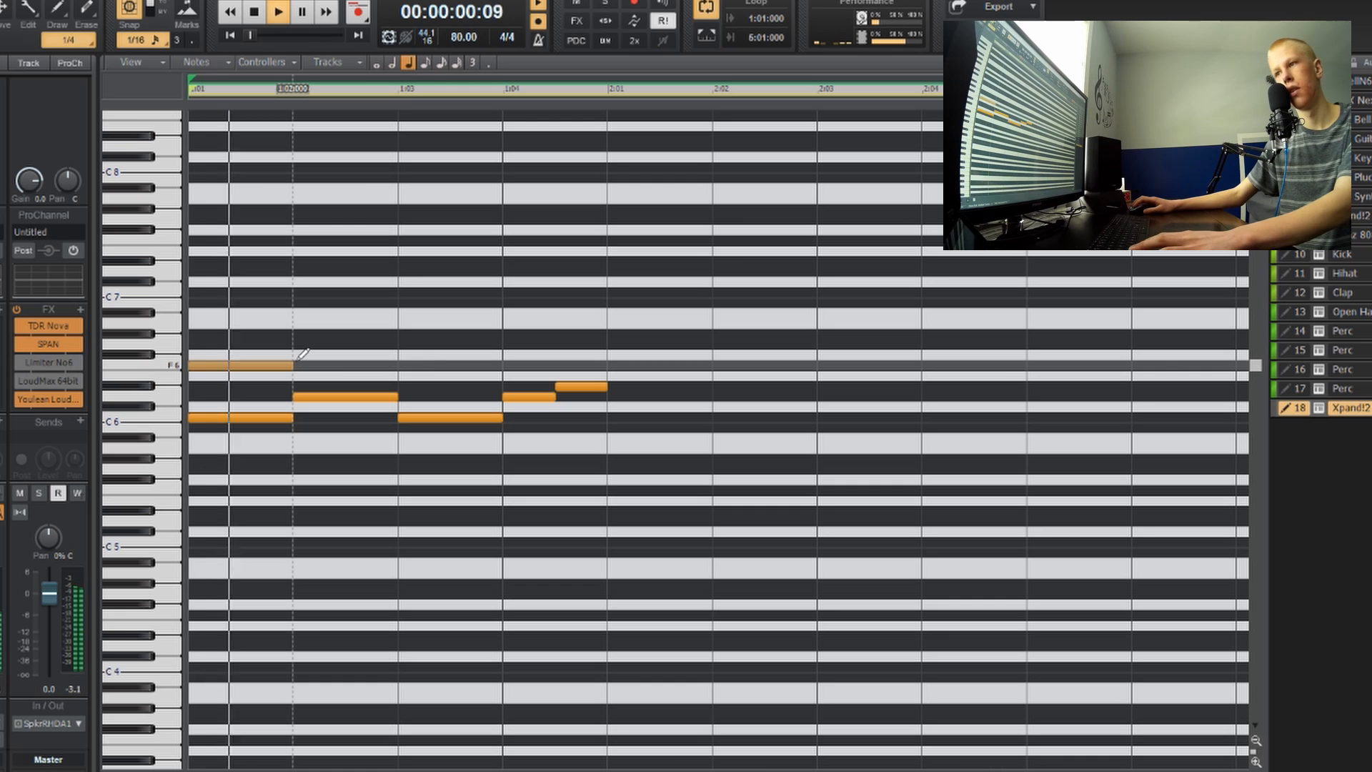
key(space)
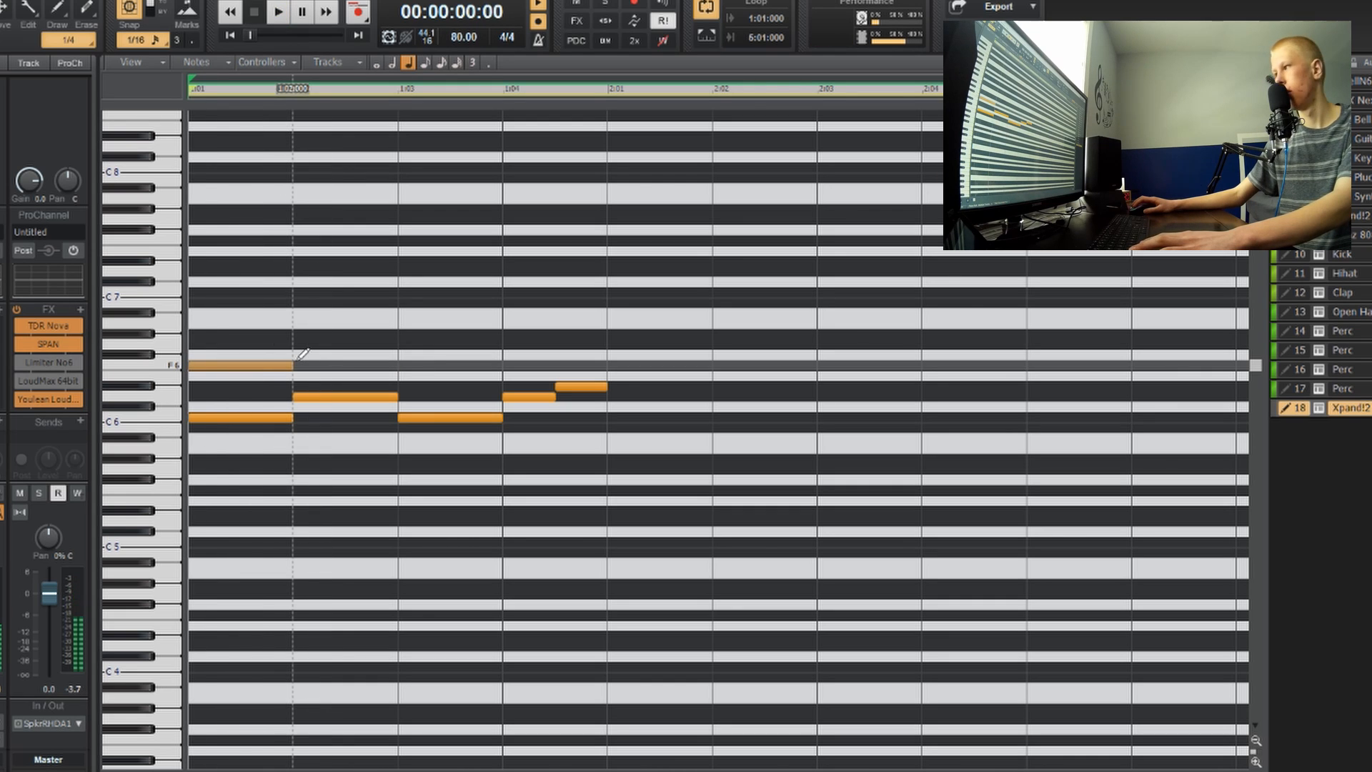
key(space)
key(space)
Step: Add a quarter-note G6 above the D6 on beat 2 and audition the harmony
scroll(304, 353, up, 1)
click(303, 352)
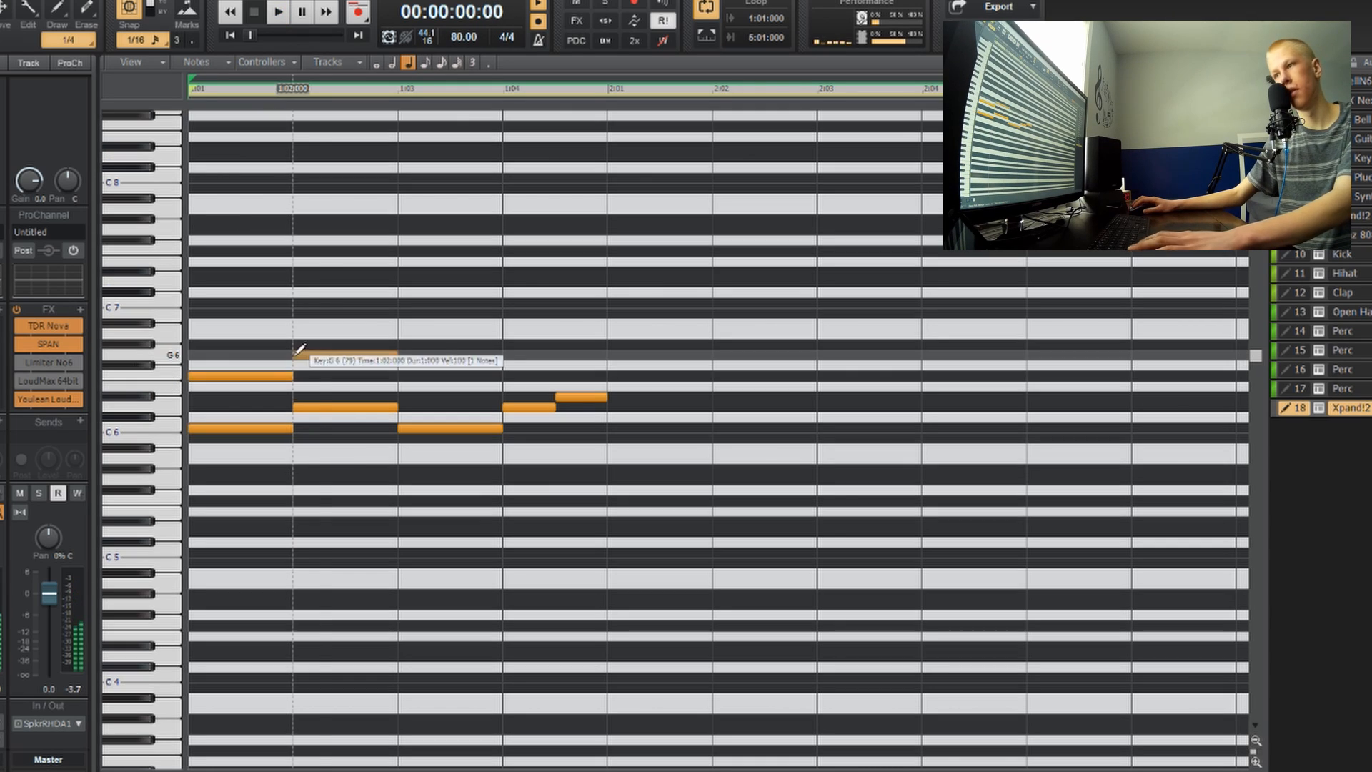
key(space)
key(space)
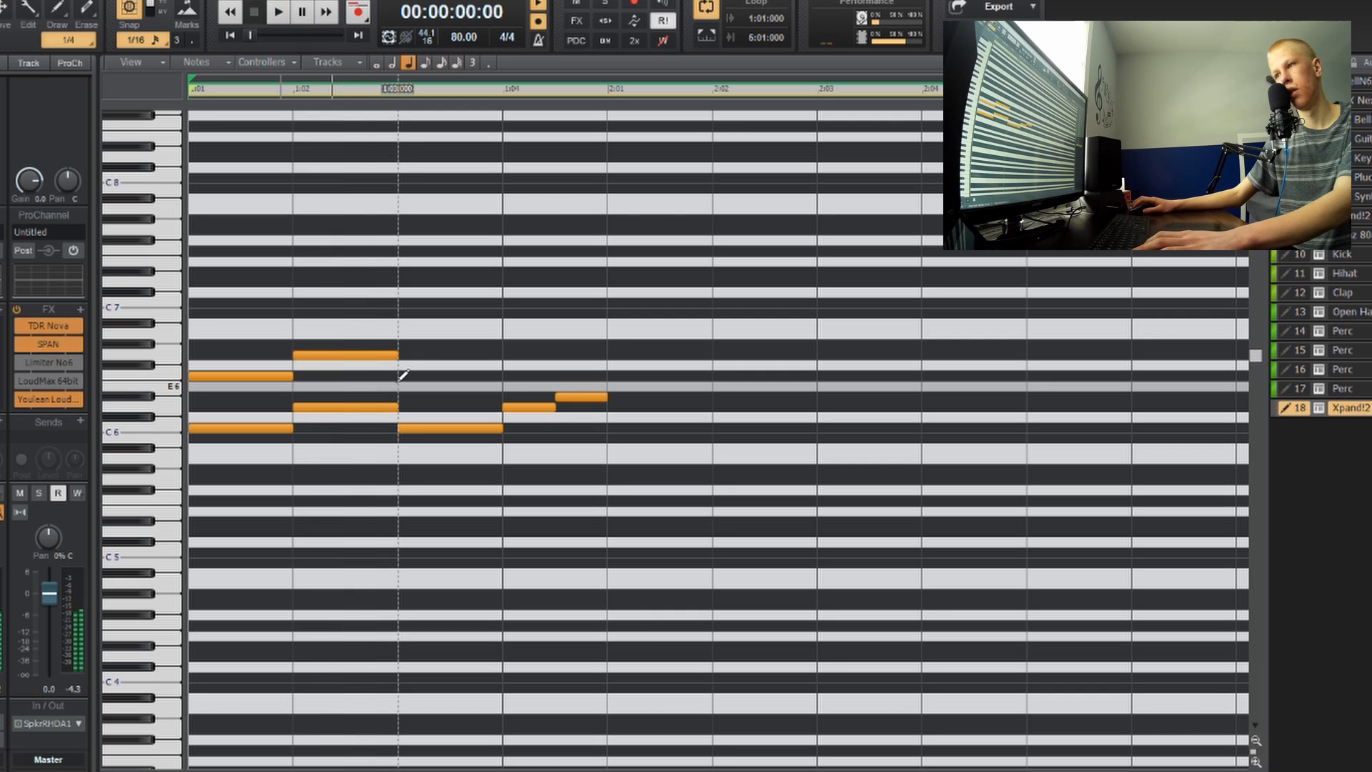
key(alt+space)
key(Escape)
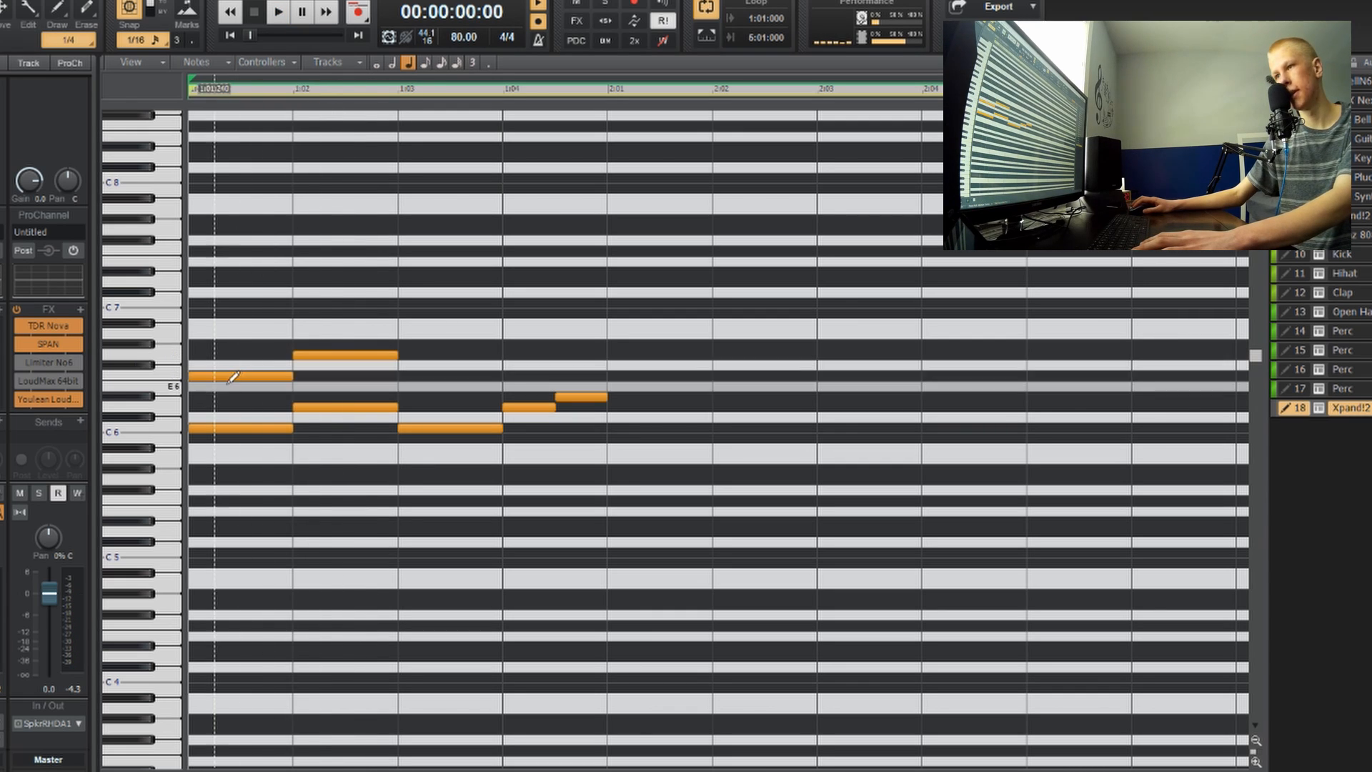
Step: Add a quarter-note F6 on beat 3 and eighth notes G#6 and G6 across beat 4, and play the two-part harmony
click(399, 375)
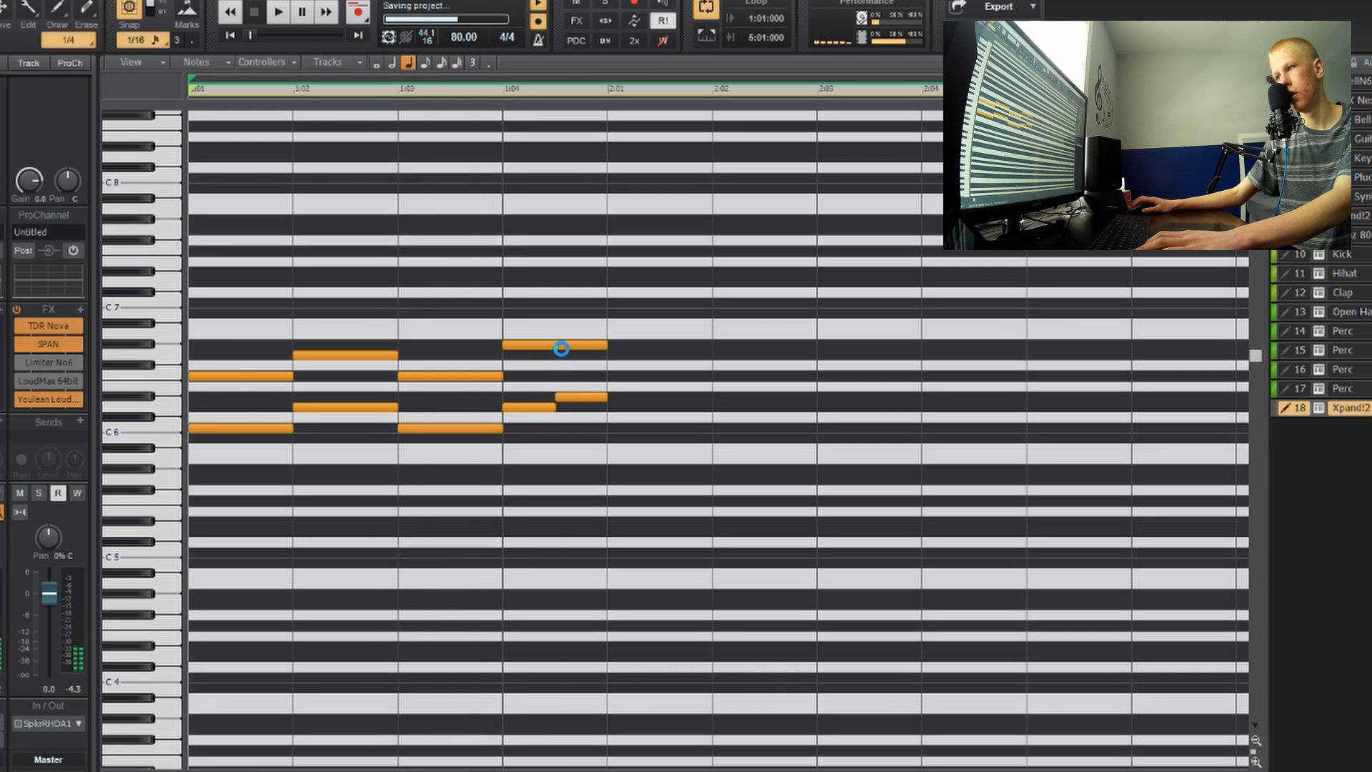
click(561, 355)
click(600, 344)
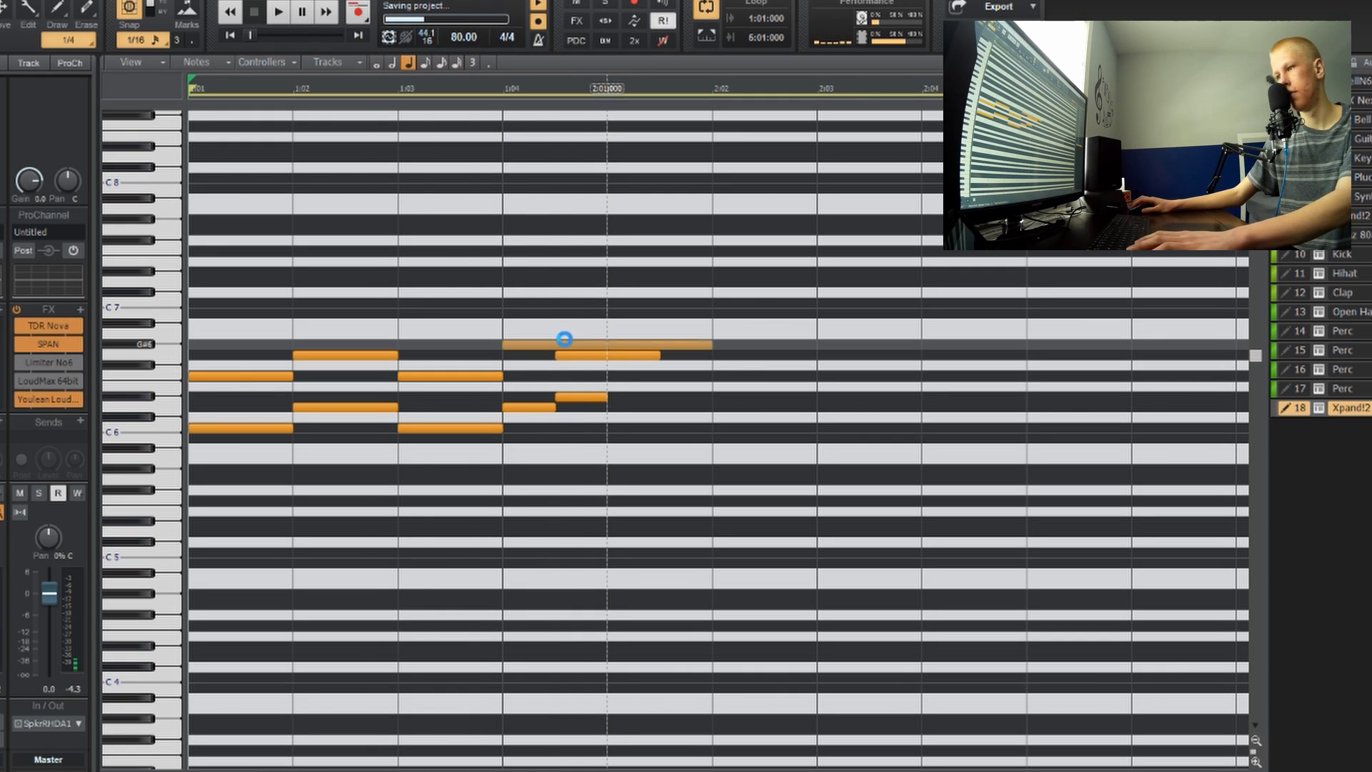
drag(601, 344, 557, 344)
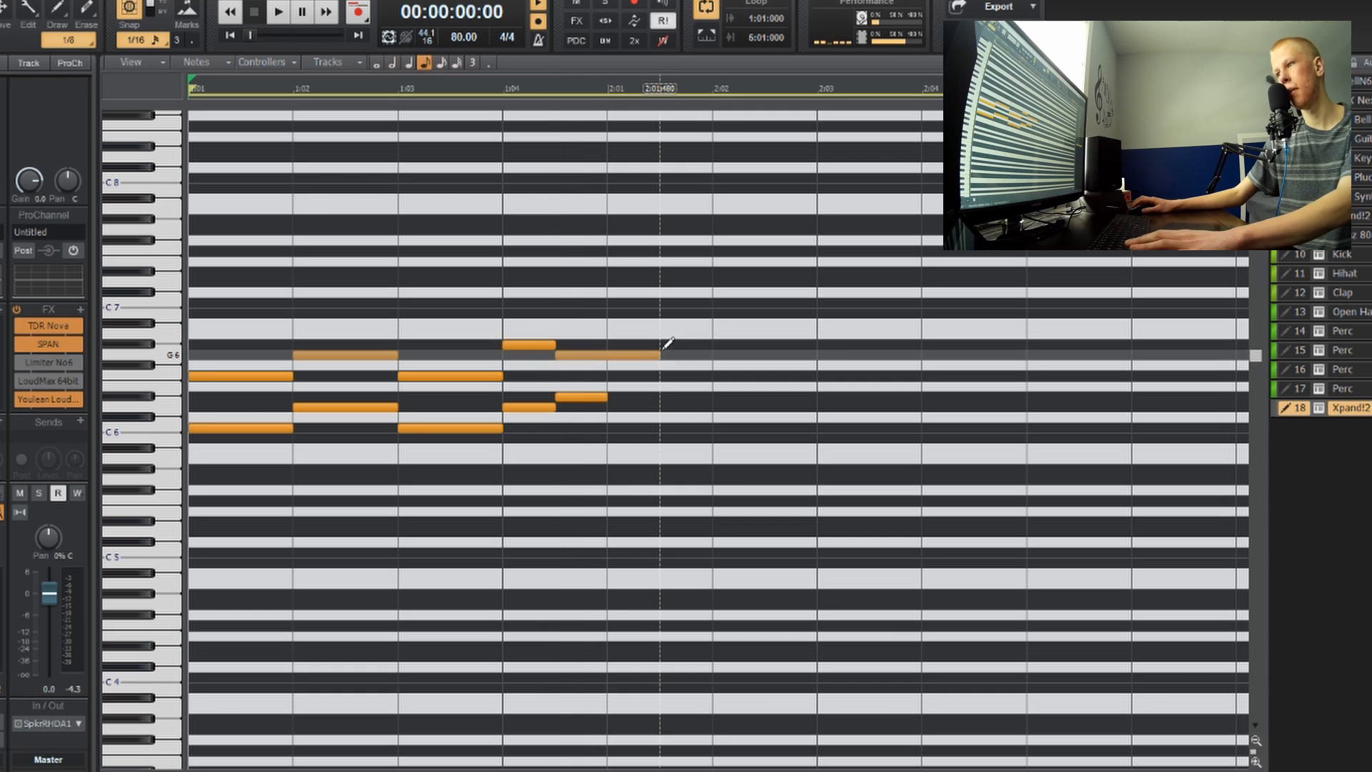
drag(659, 355, 605, 356)
key(space)
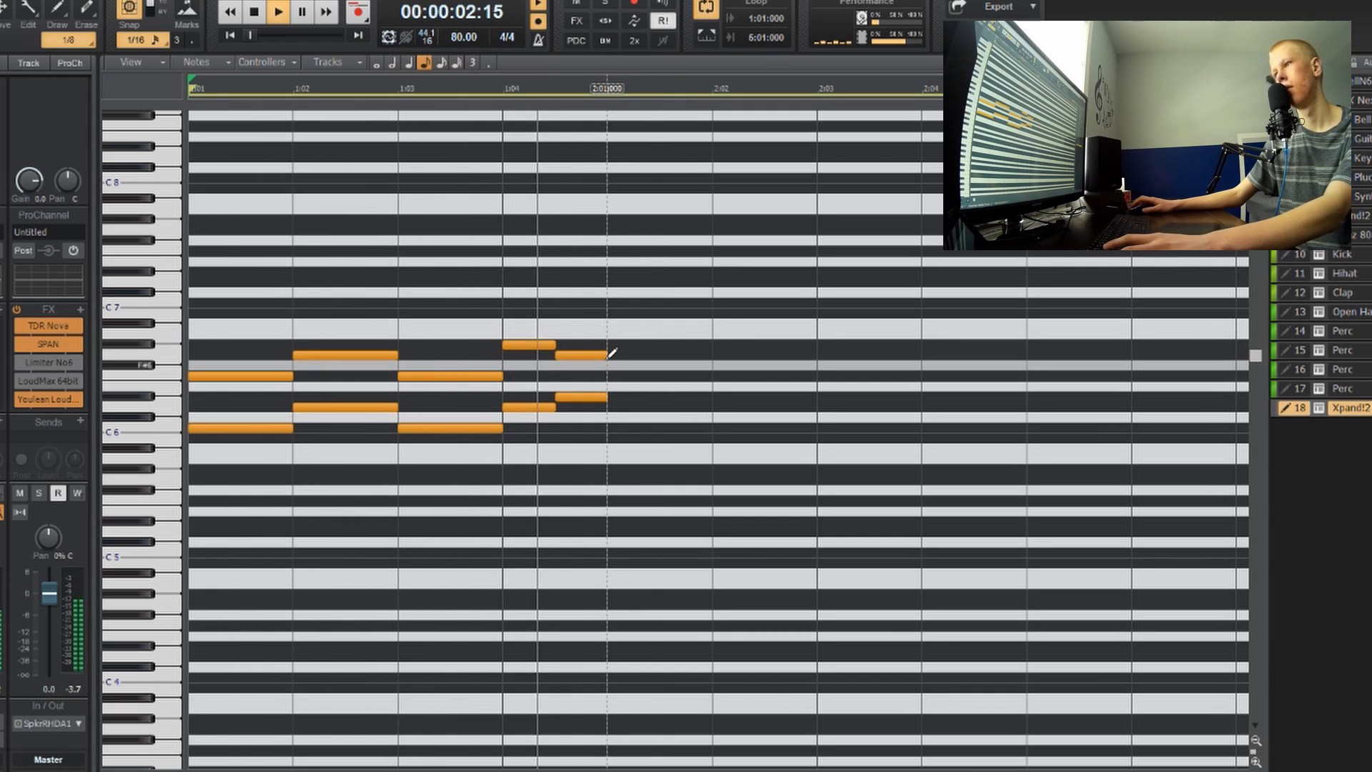
key(space)
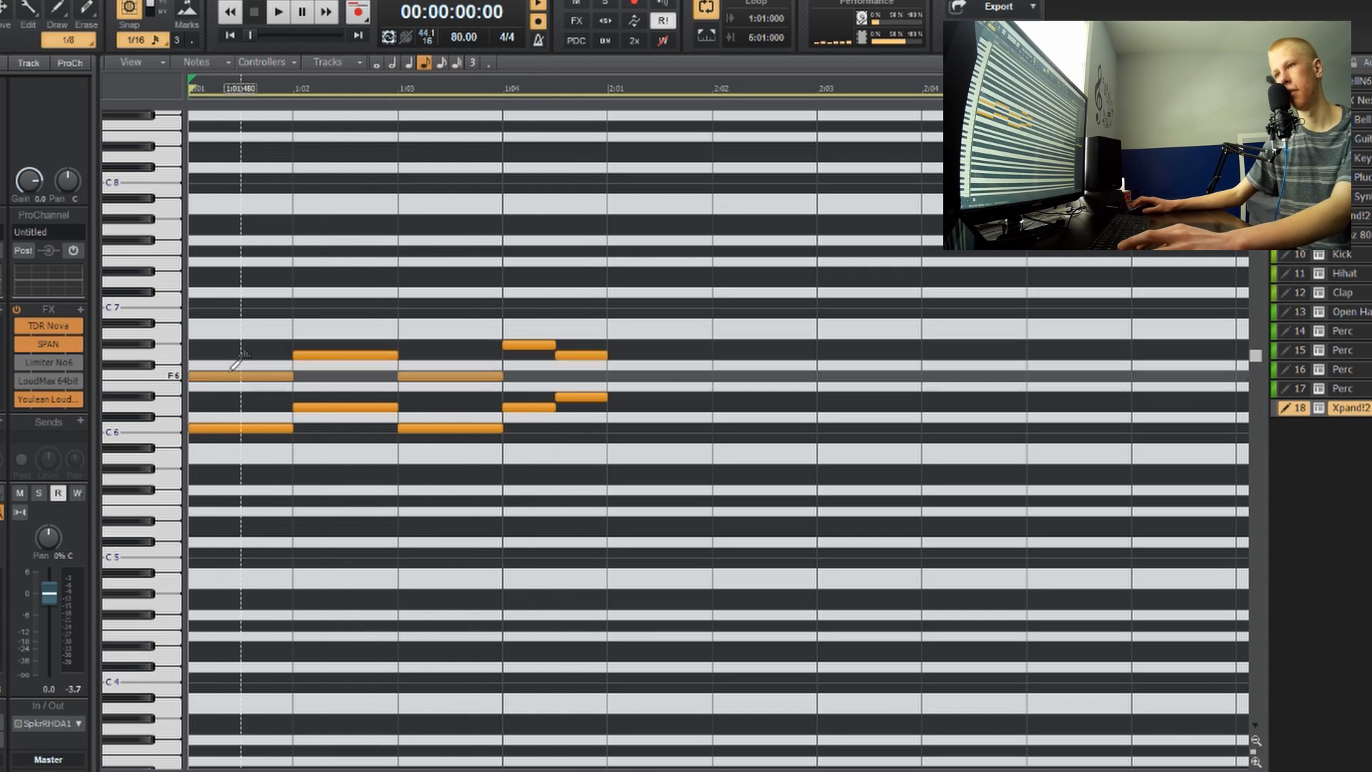
Step: Draw a quarter-note B6 on beat 1 as a third harmony voice and audition the chord
click(191, 313)
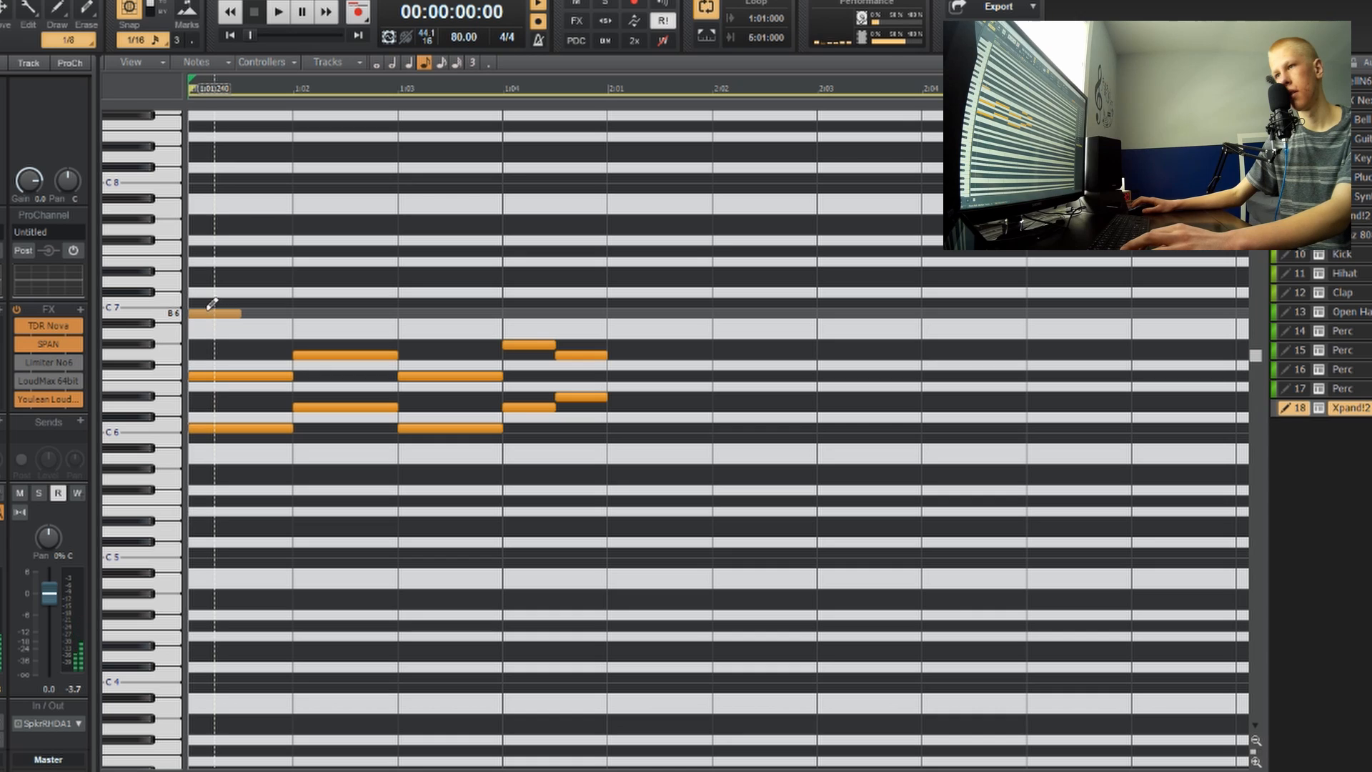
drag(213, 314, 232, 314)
key(space)
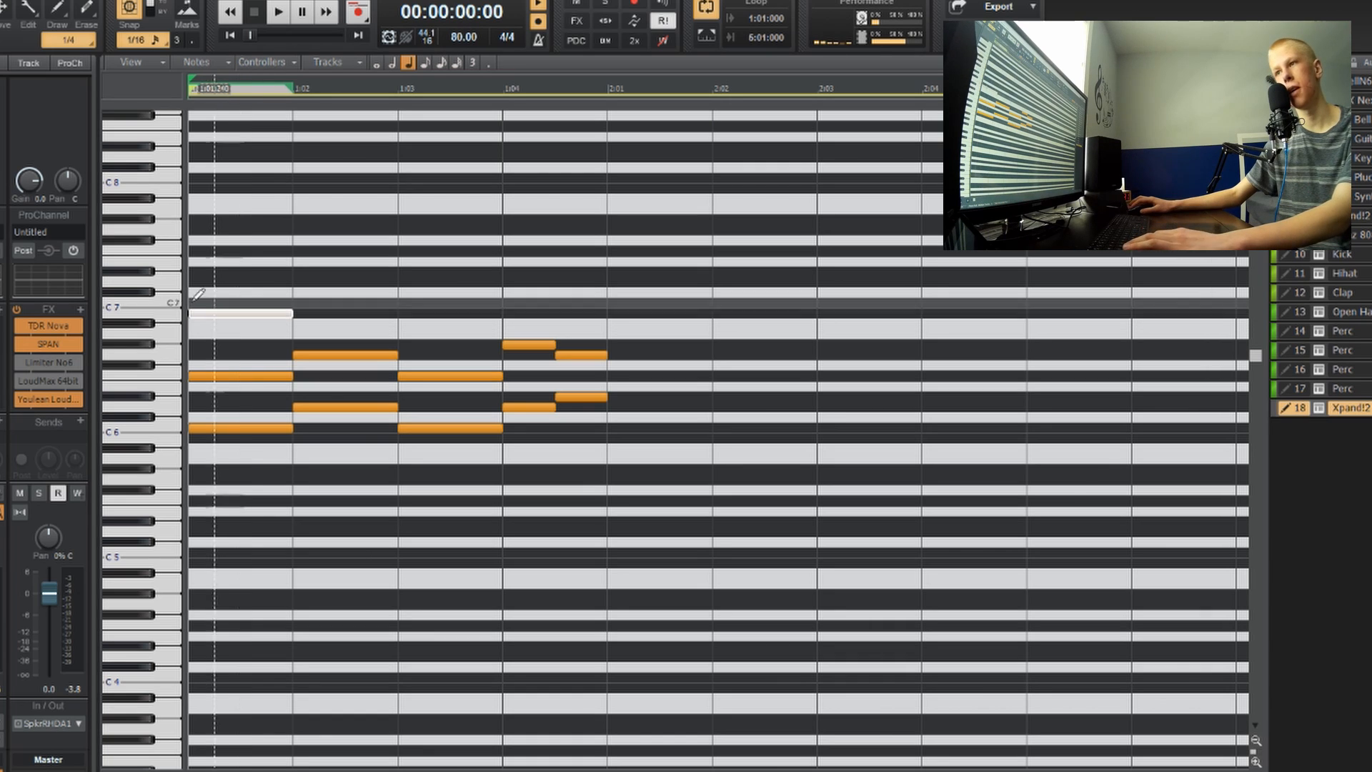
key(space)
key(space)
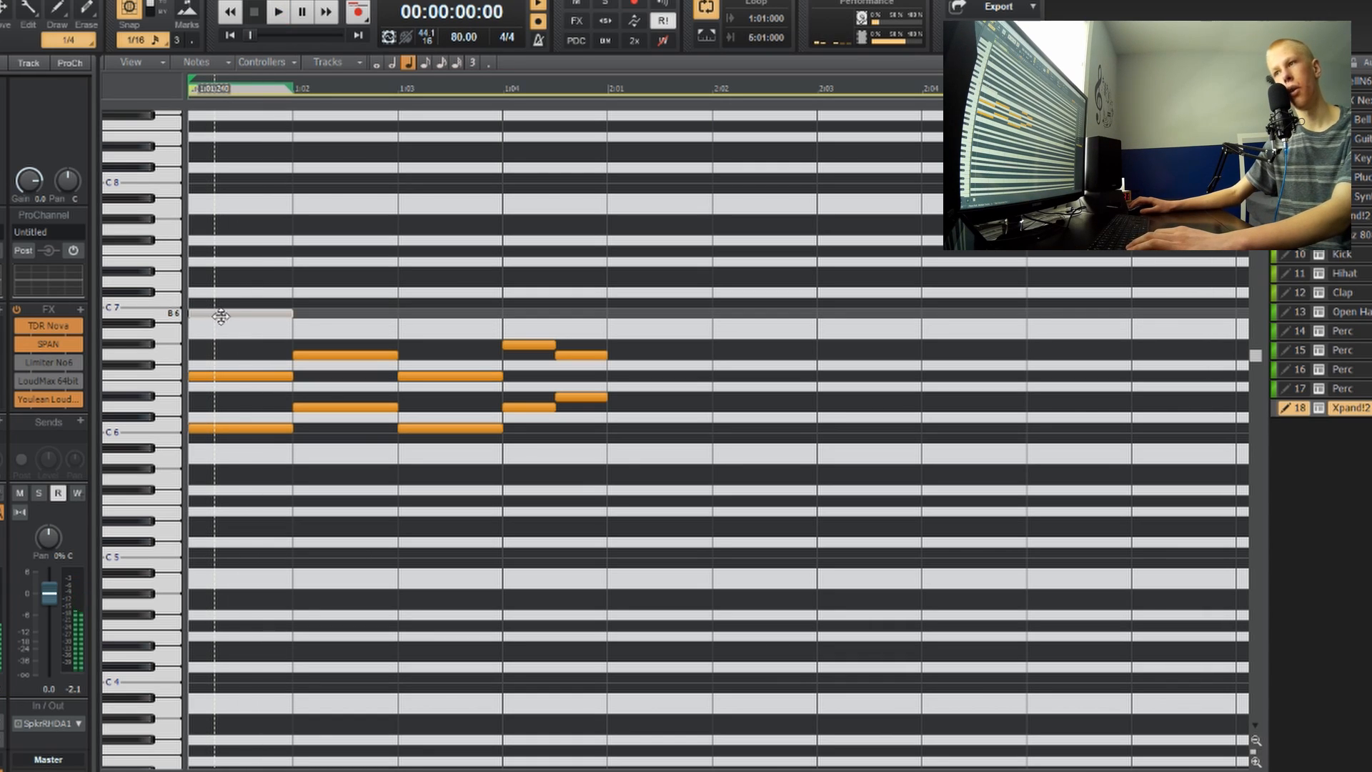
key(space)
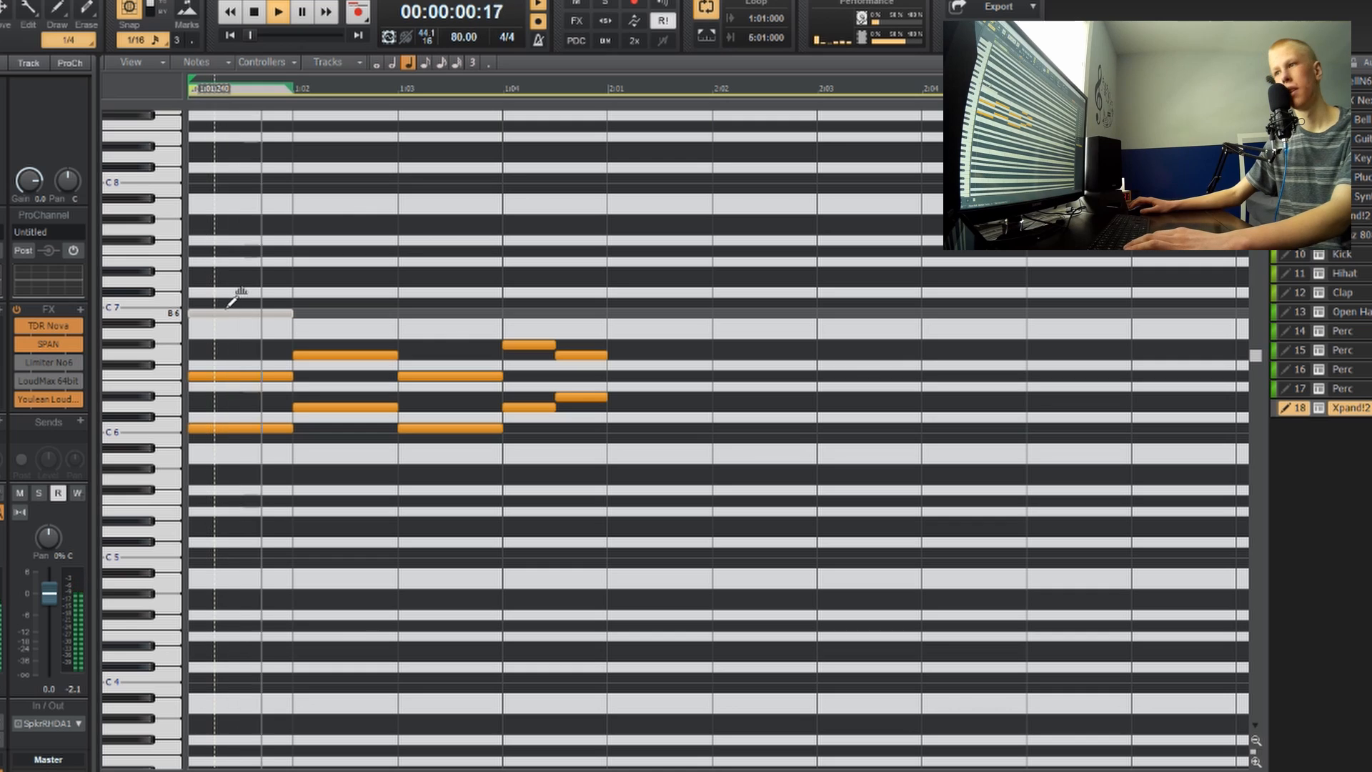
key(space)
Step: Raise the B6 note on beat 1 to C7 and audition the chord
drag(229, 311, 229, 308)
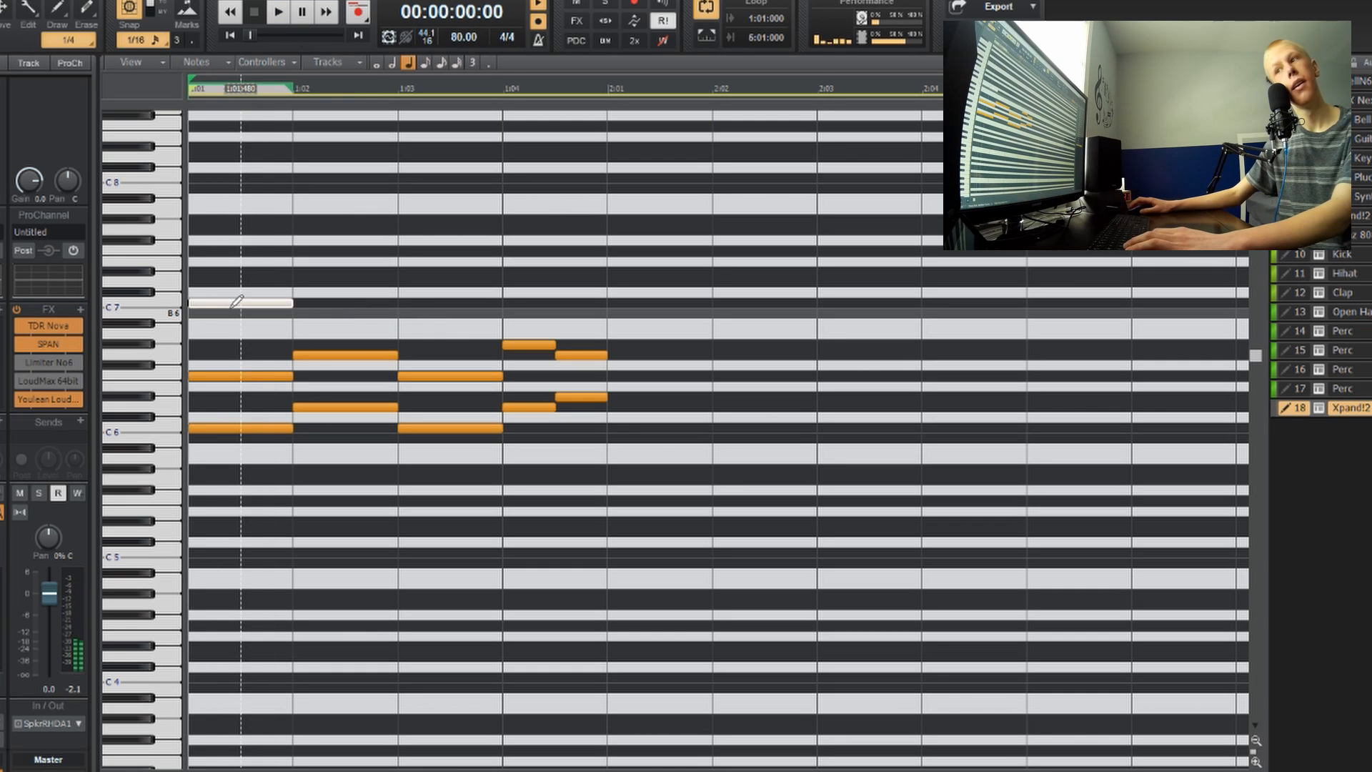
key(space)
key(space)
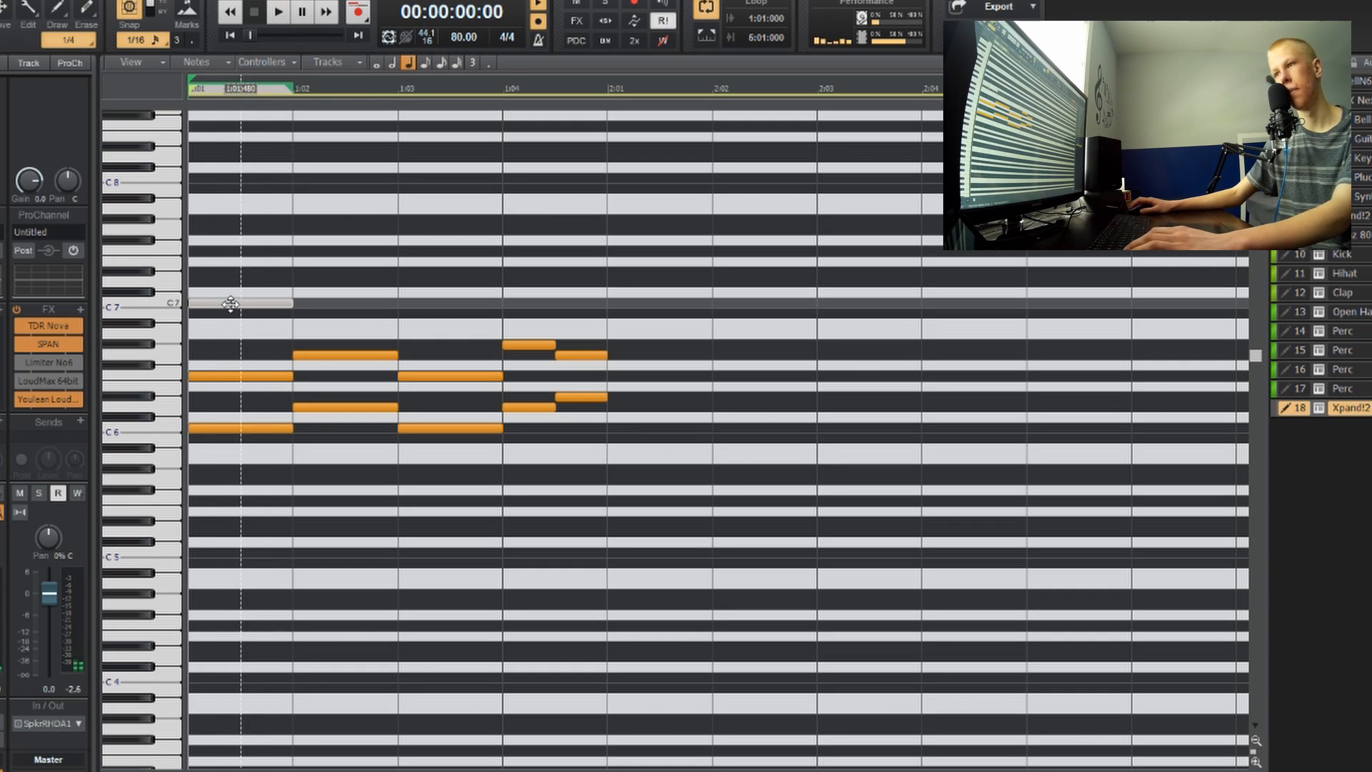
key(space)
key(space)
Step: Add third-voice quarter notes D7 on beat 2, D#7 on beat 3 and D7 on beat 4, and audition the three-part harmony
click(299, 282)
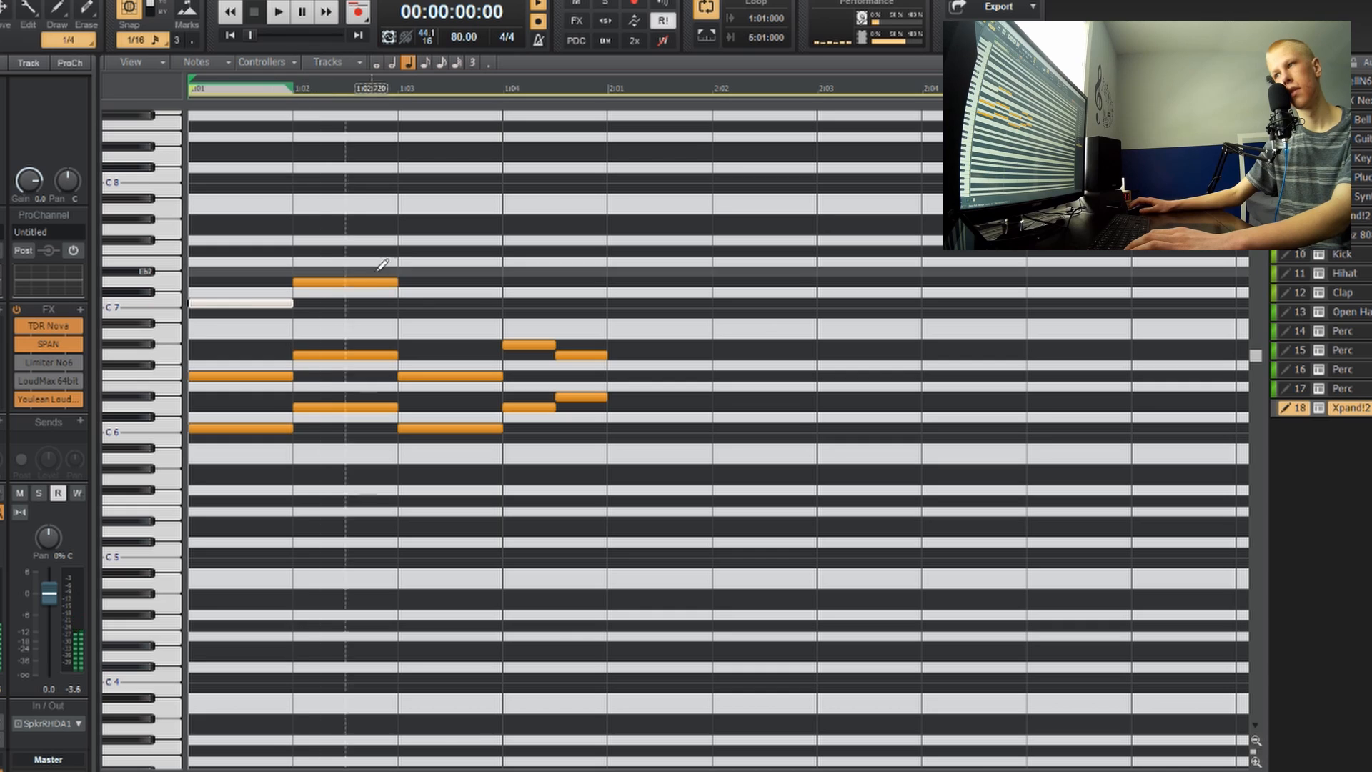
click(436, 273)
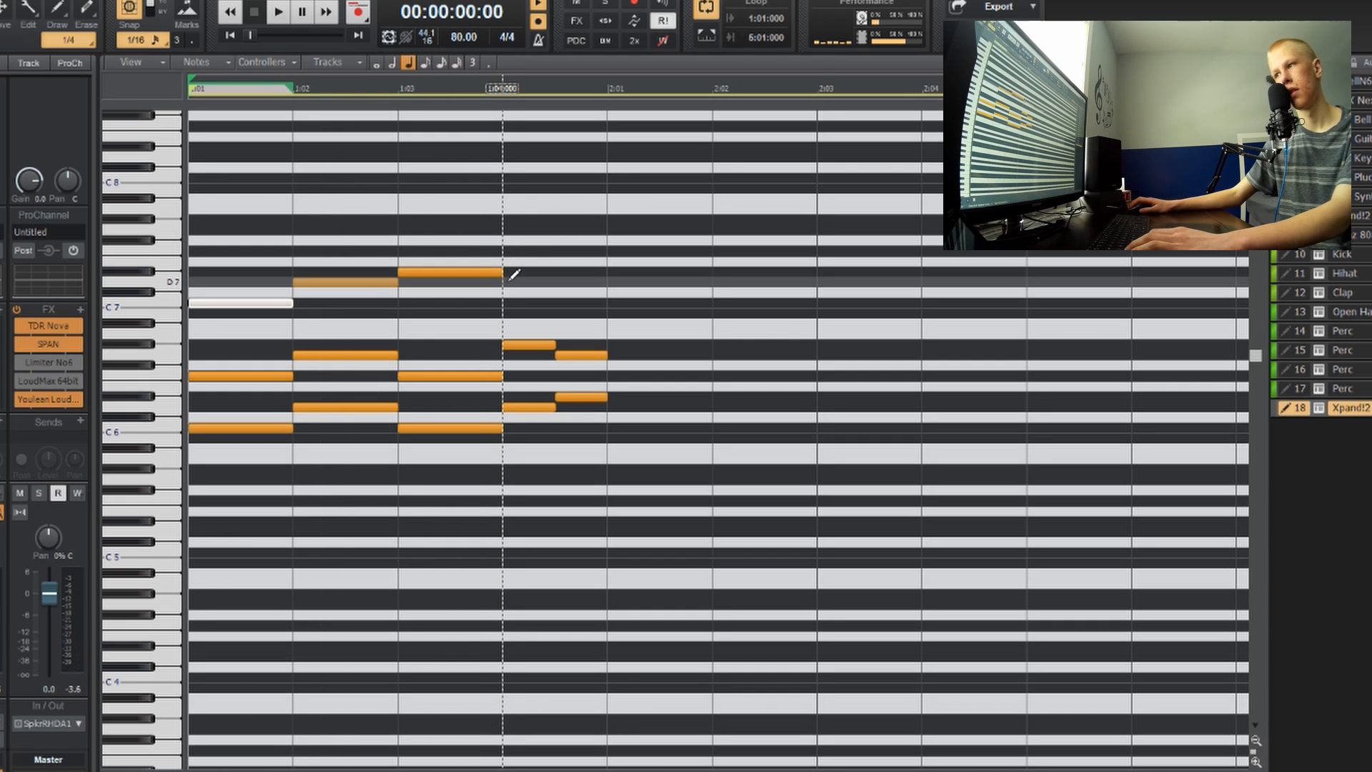
click(514, 282)
key(space)
scroll(442, 317, down, 1)
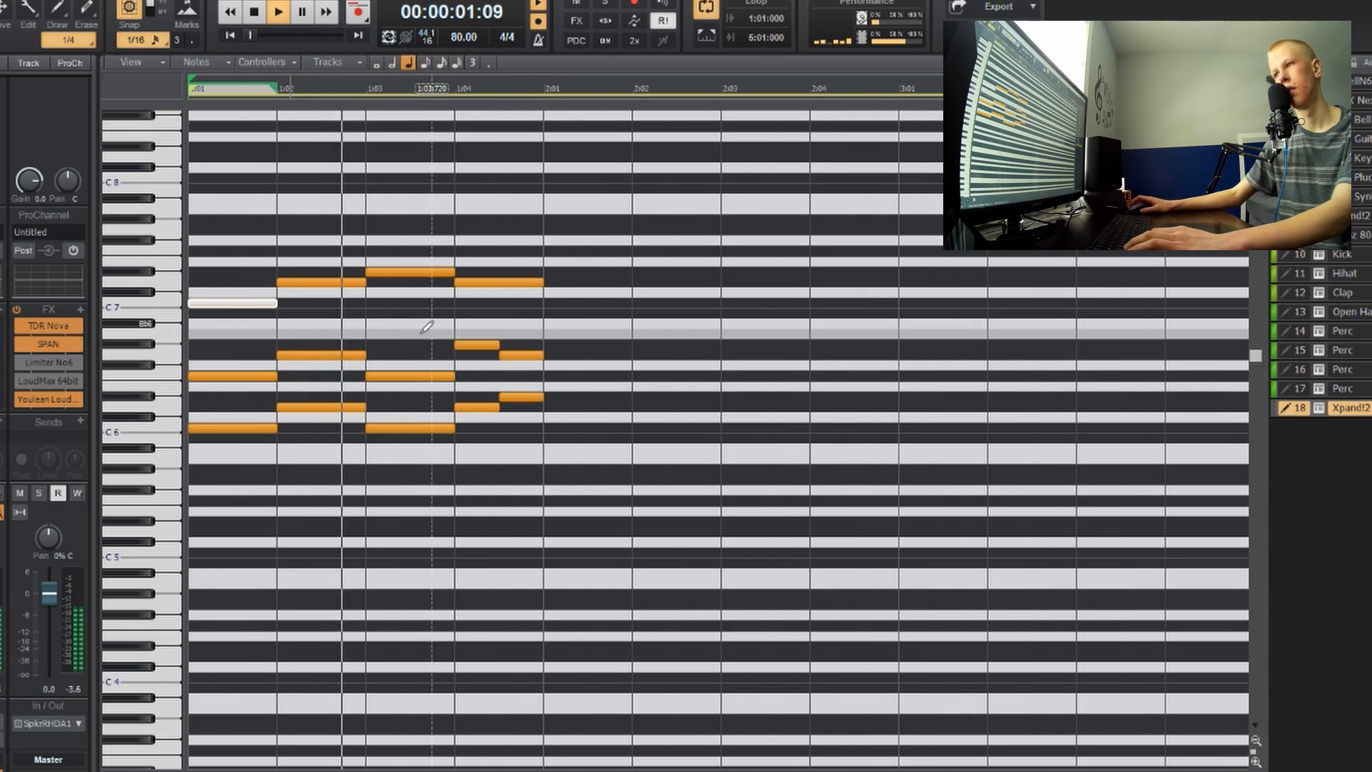
key(space)
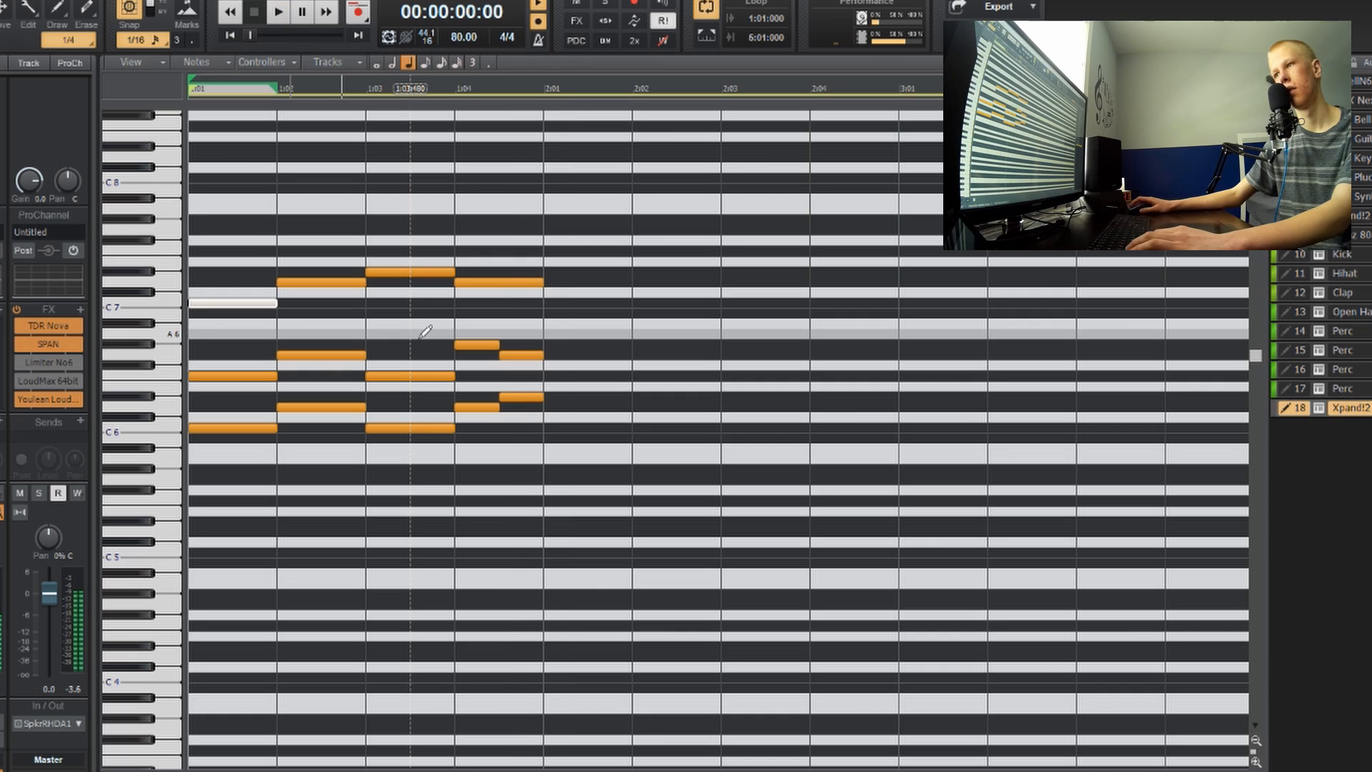
Step: Lower the top voice's note on beat 3 to C7 and audition the three-part phrase
click(410, 278)
drag(410, 286, 409, 305)
key(space)
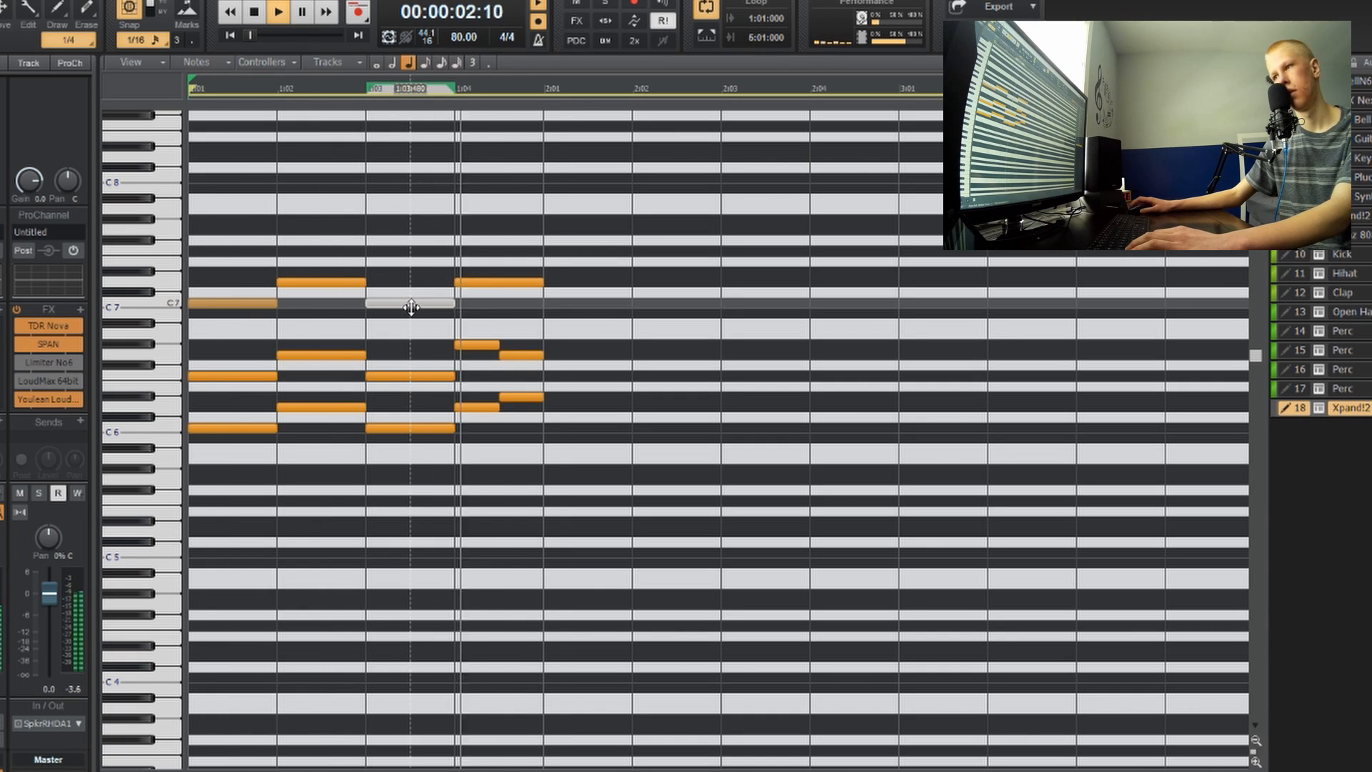
key(space)
drag(420, 308, 418, 304)
key(space)
key(space)
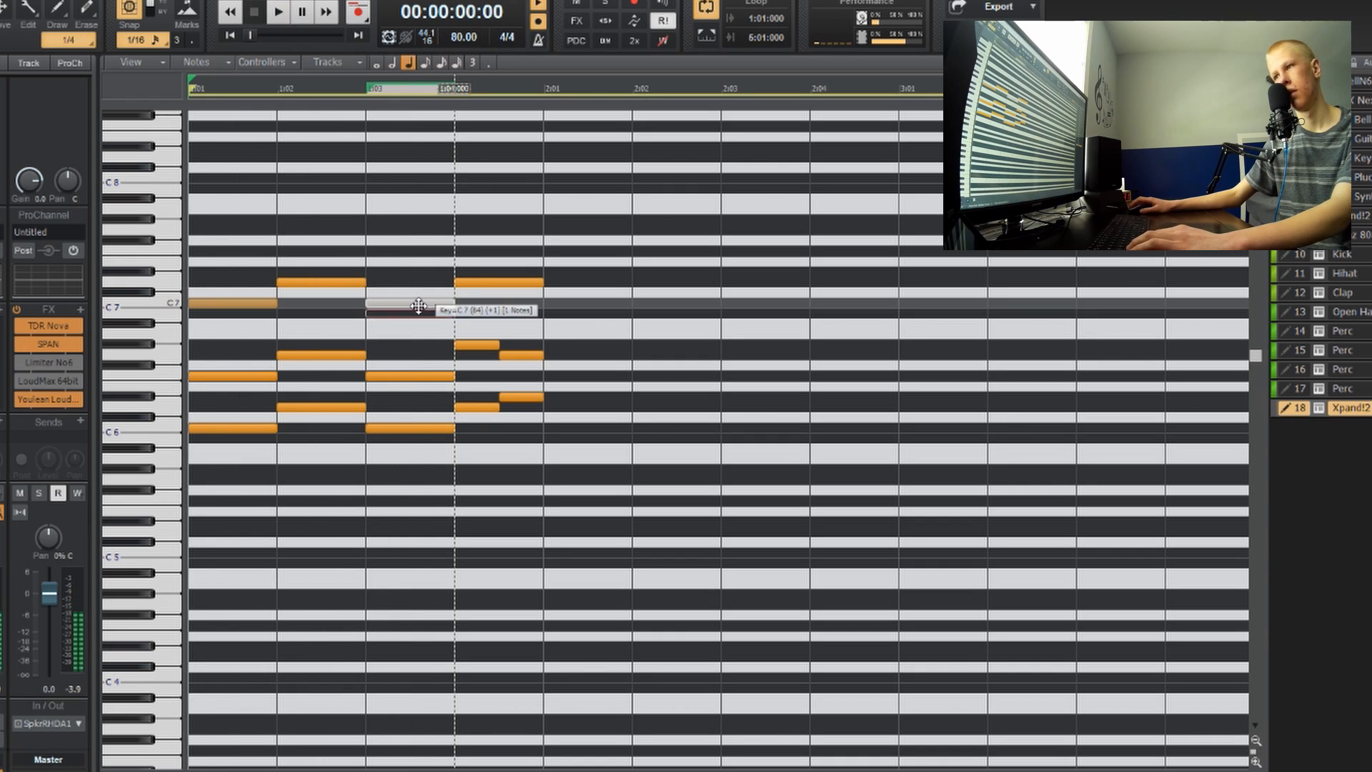
key(space)
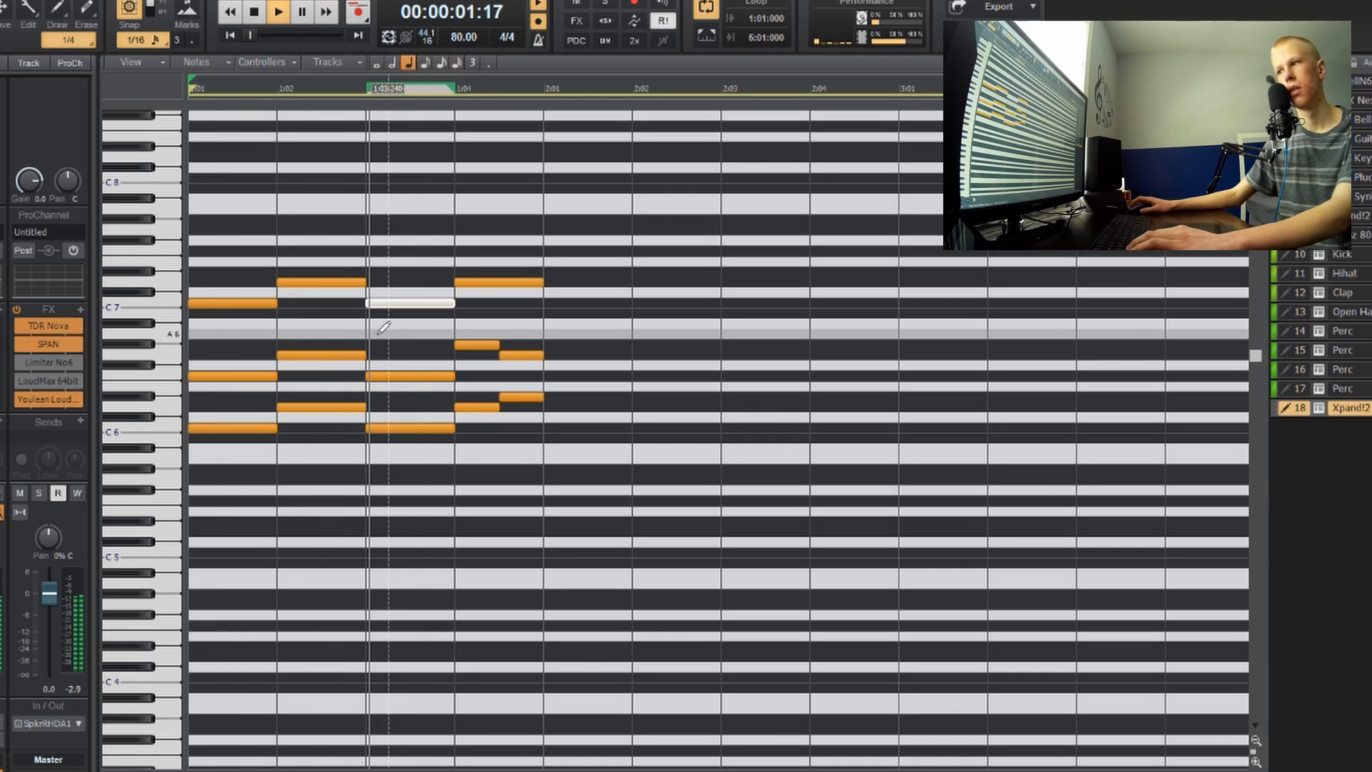
key(space)
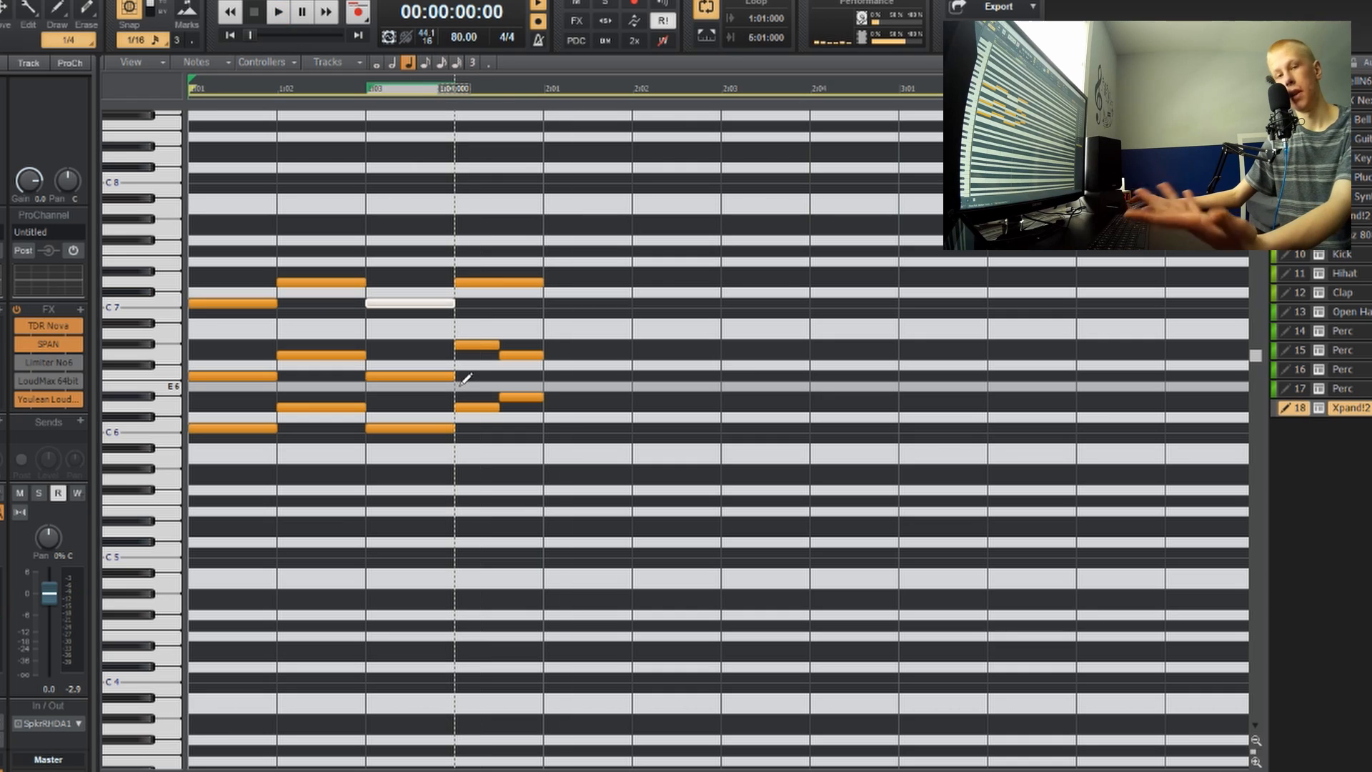
Step: Disable Snap to Scale for the Xpand!2 track, then transpose all notes down seven semitones and audition them
right_click(1338, 409)
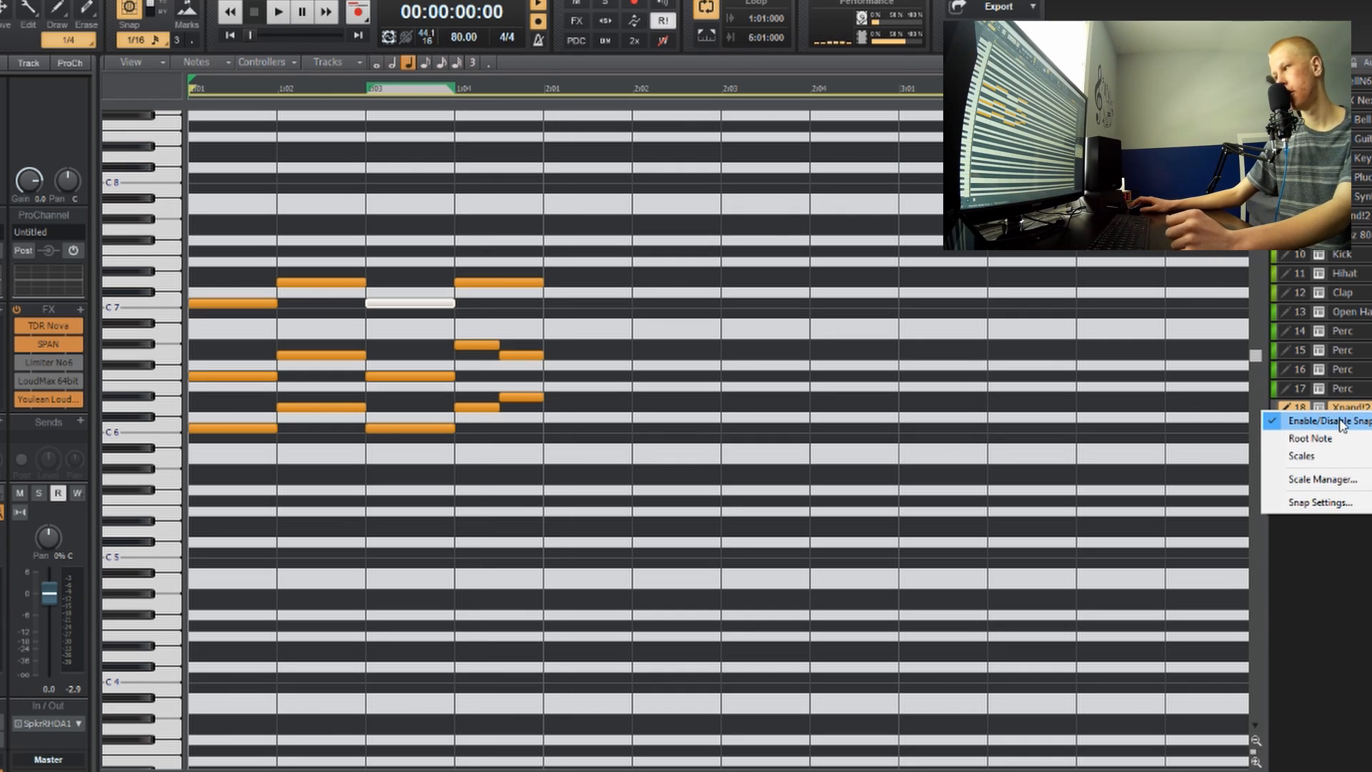
click(1348, 427)
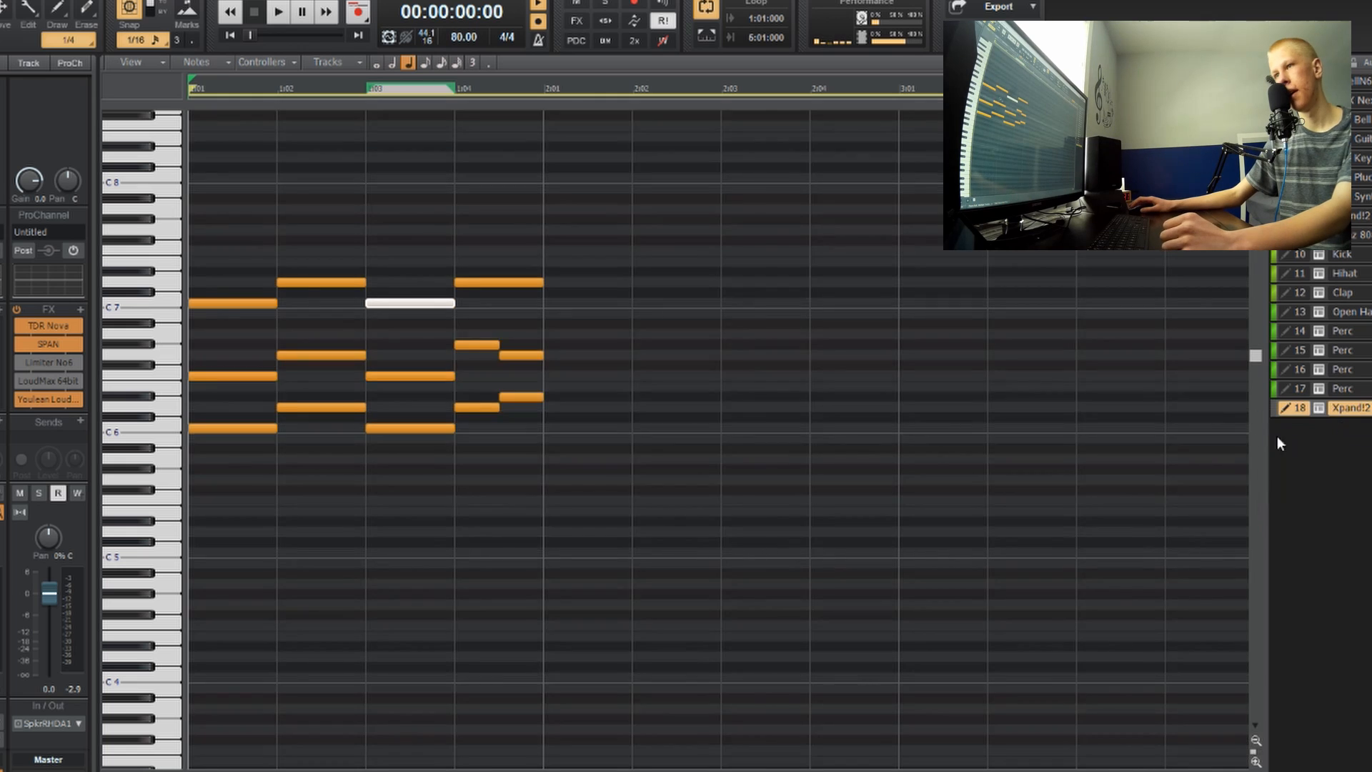
key(ctrl+a)
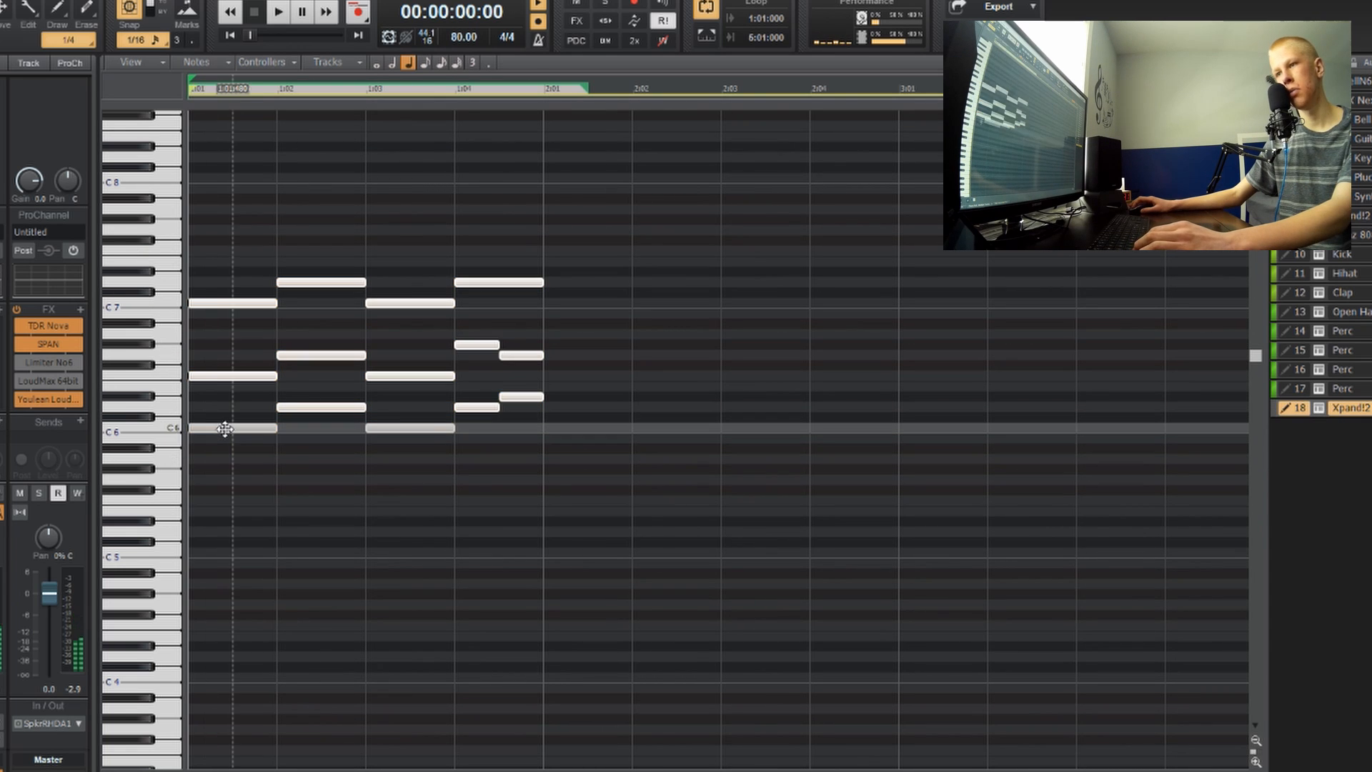
drag(221, 427, 222, 497)
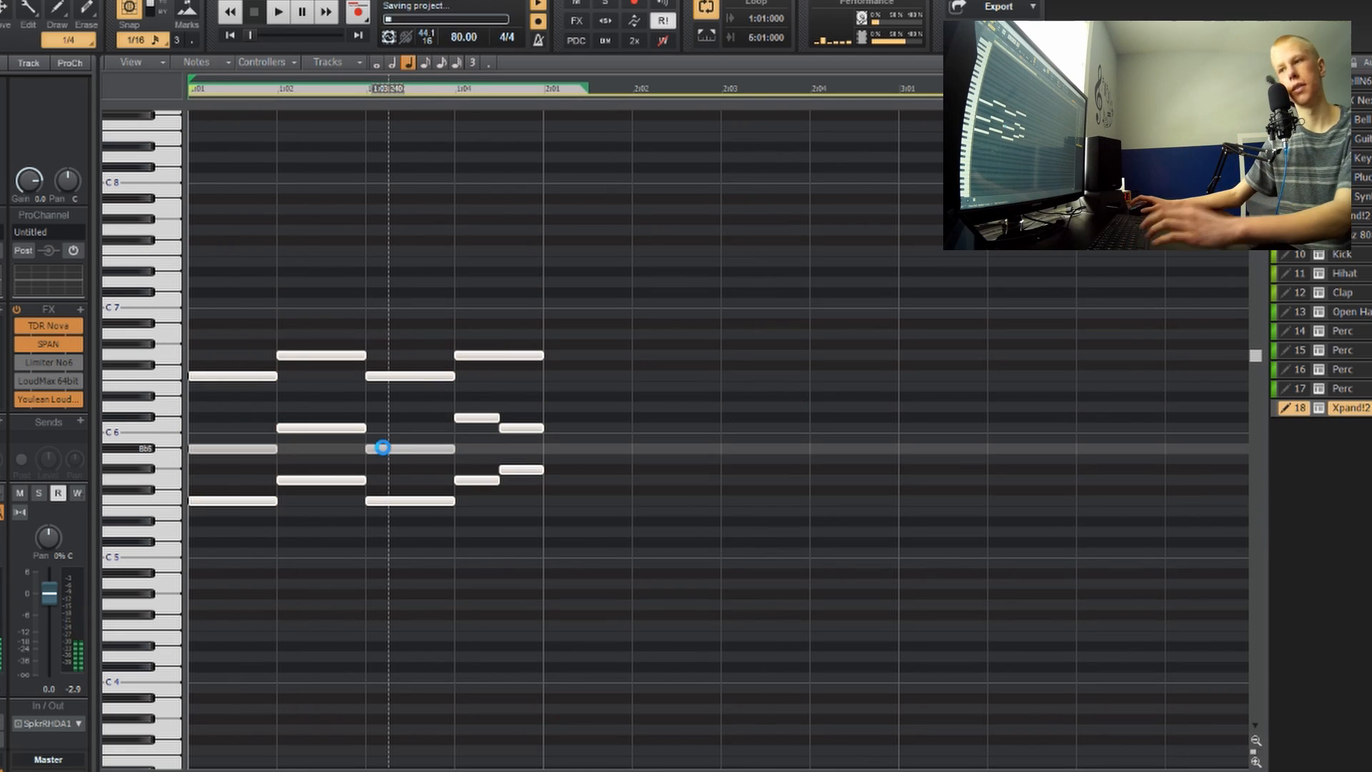
key(space)
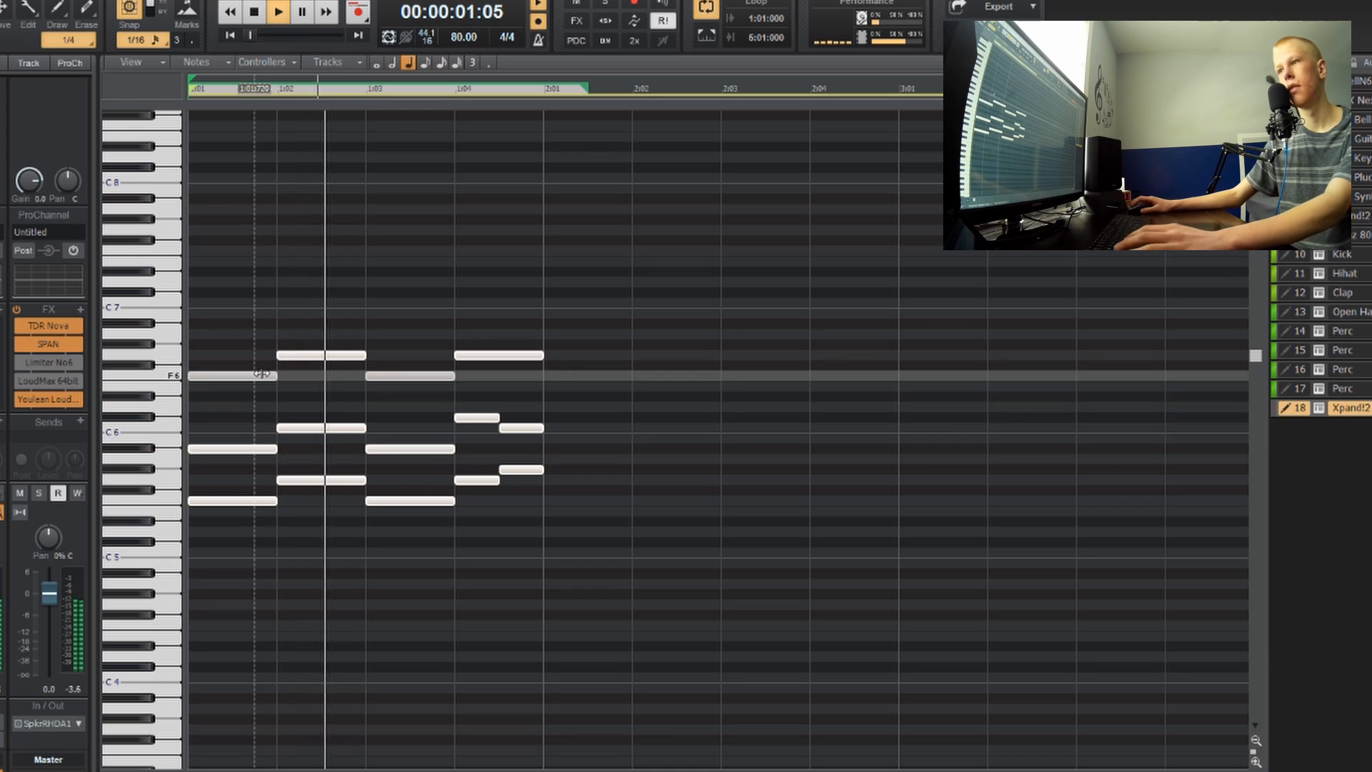
click(282, 309)
key(space)
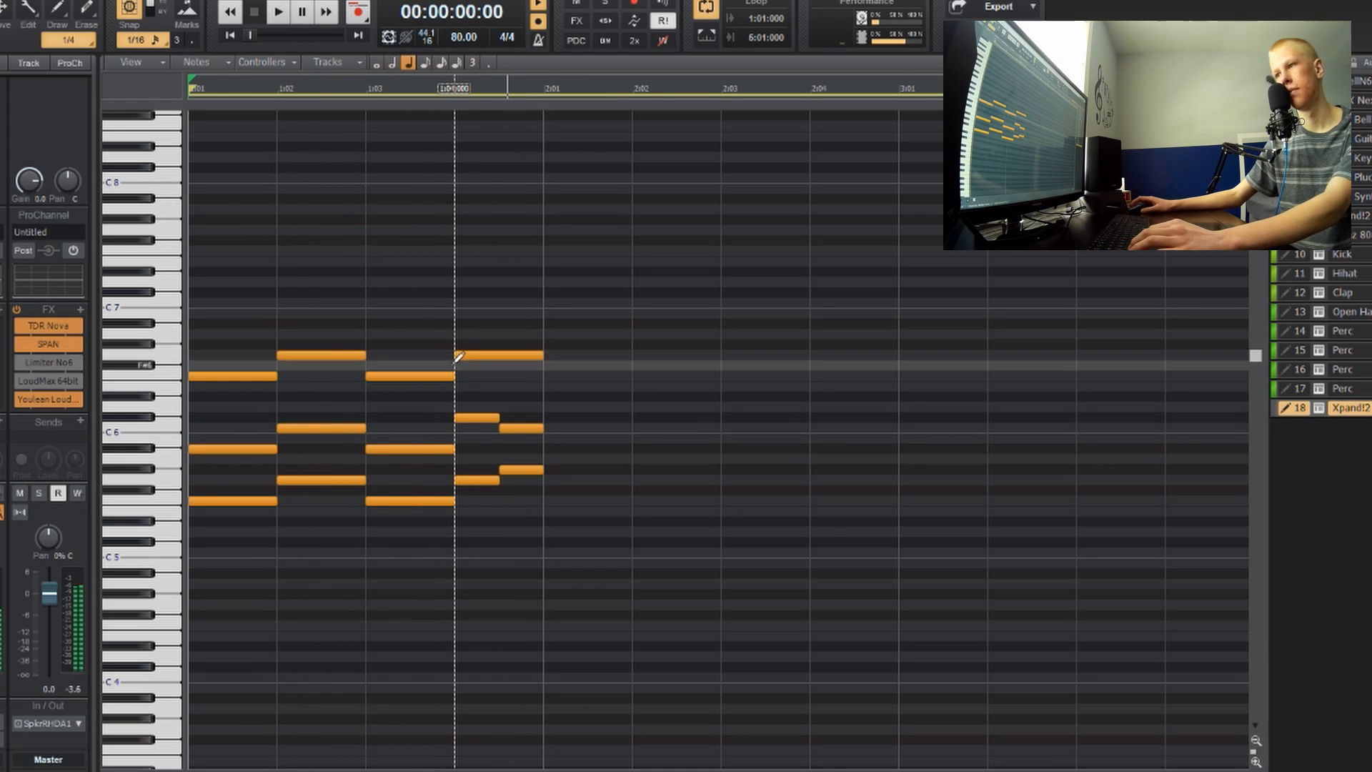
key(space)
key(space)
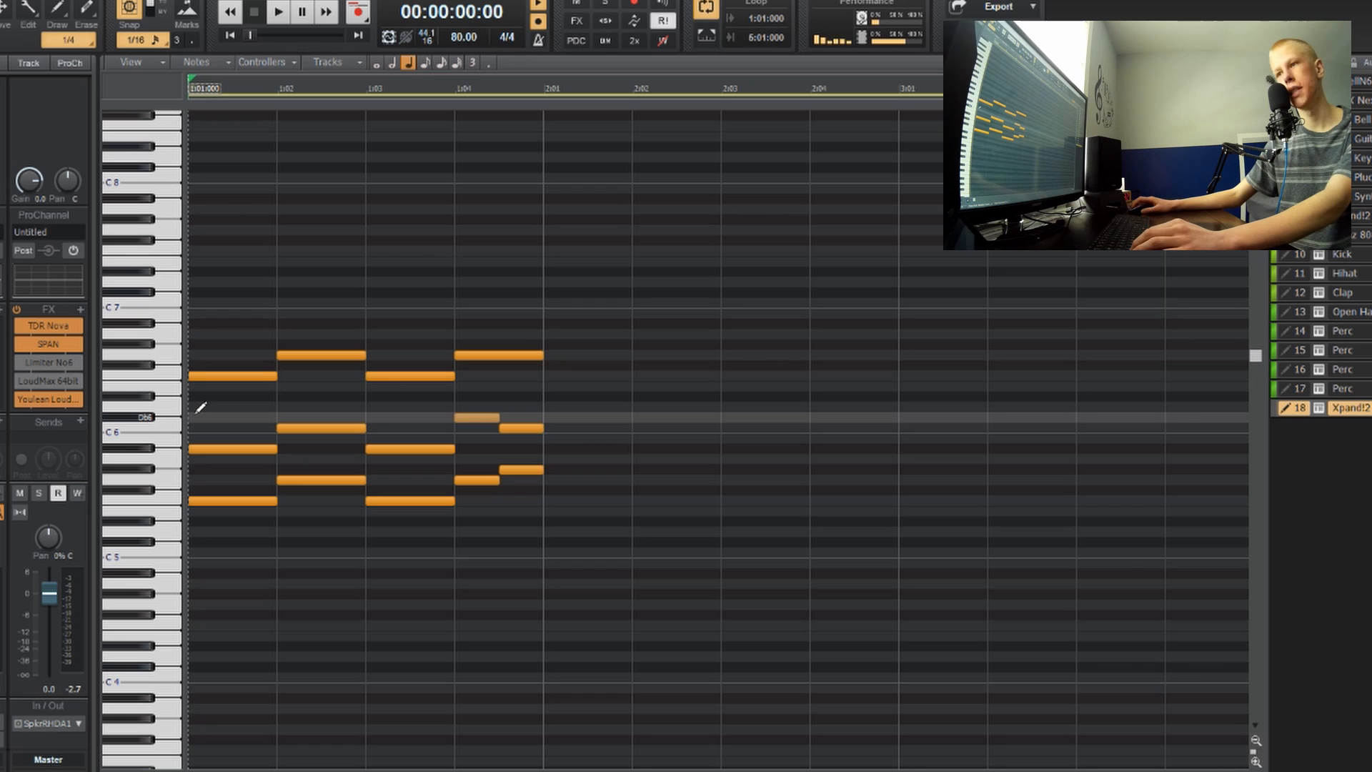
Step: Draw a quarter-note Db6 on beat 1 as a fourth chord tone and audition the chord
click(201, 413)
key(space)
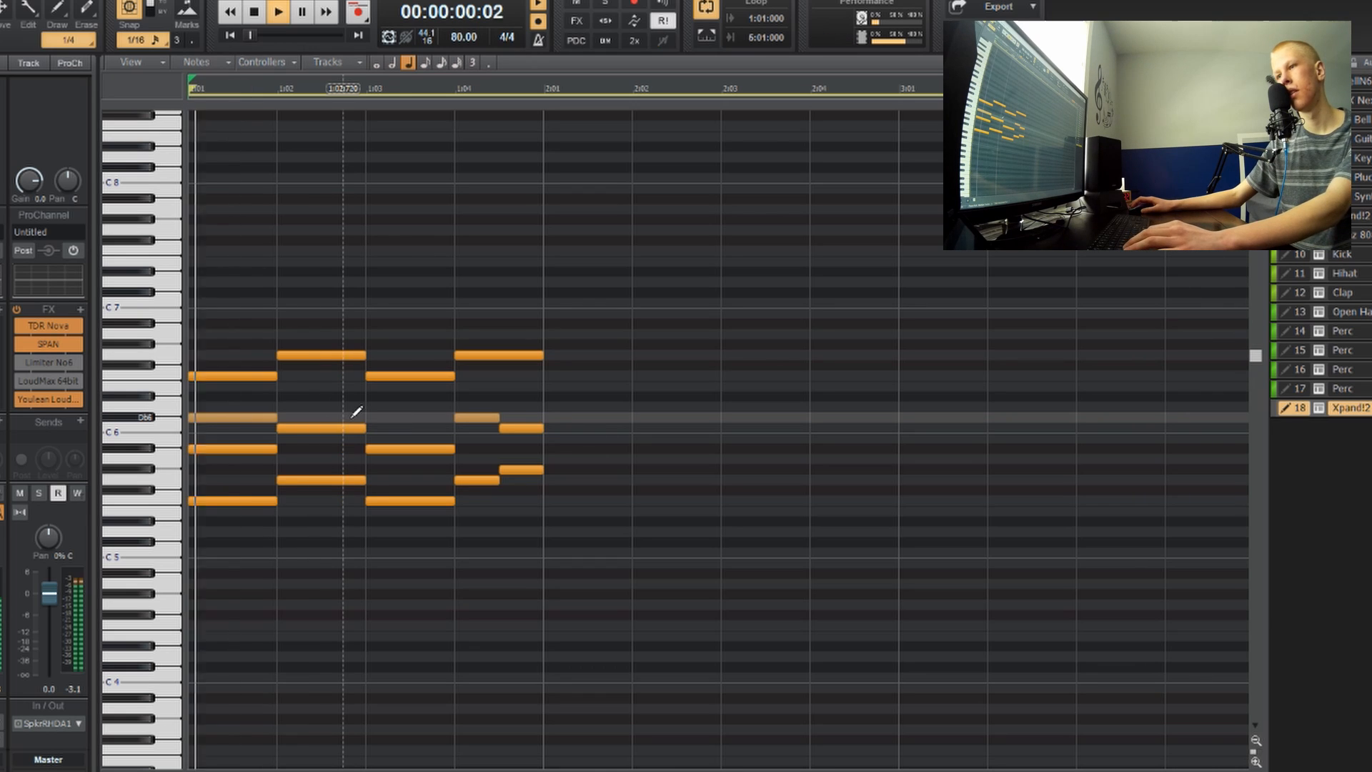
key(space)
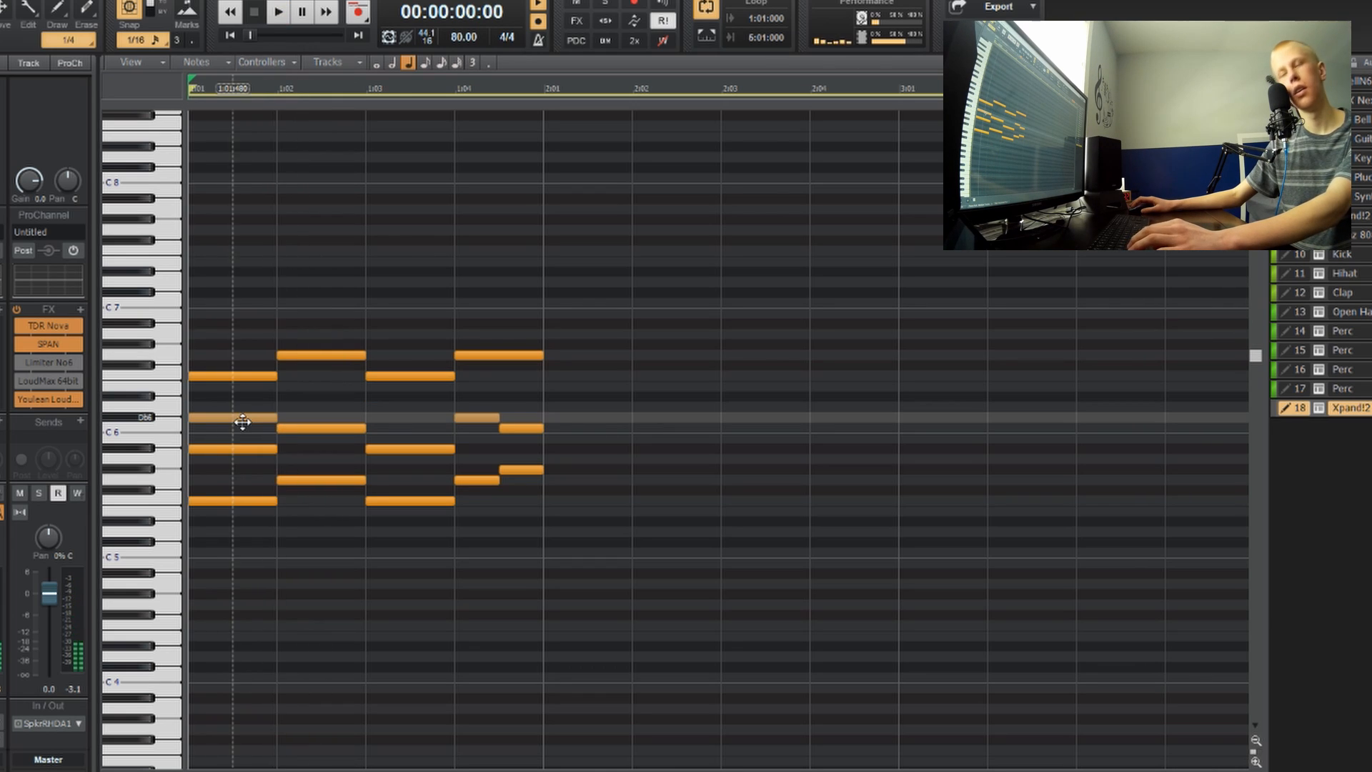
key(space)
key(space)
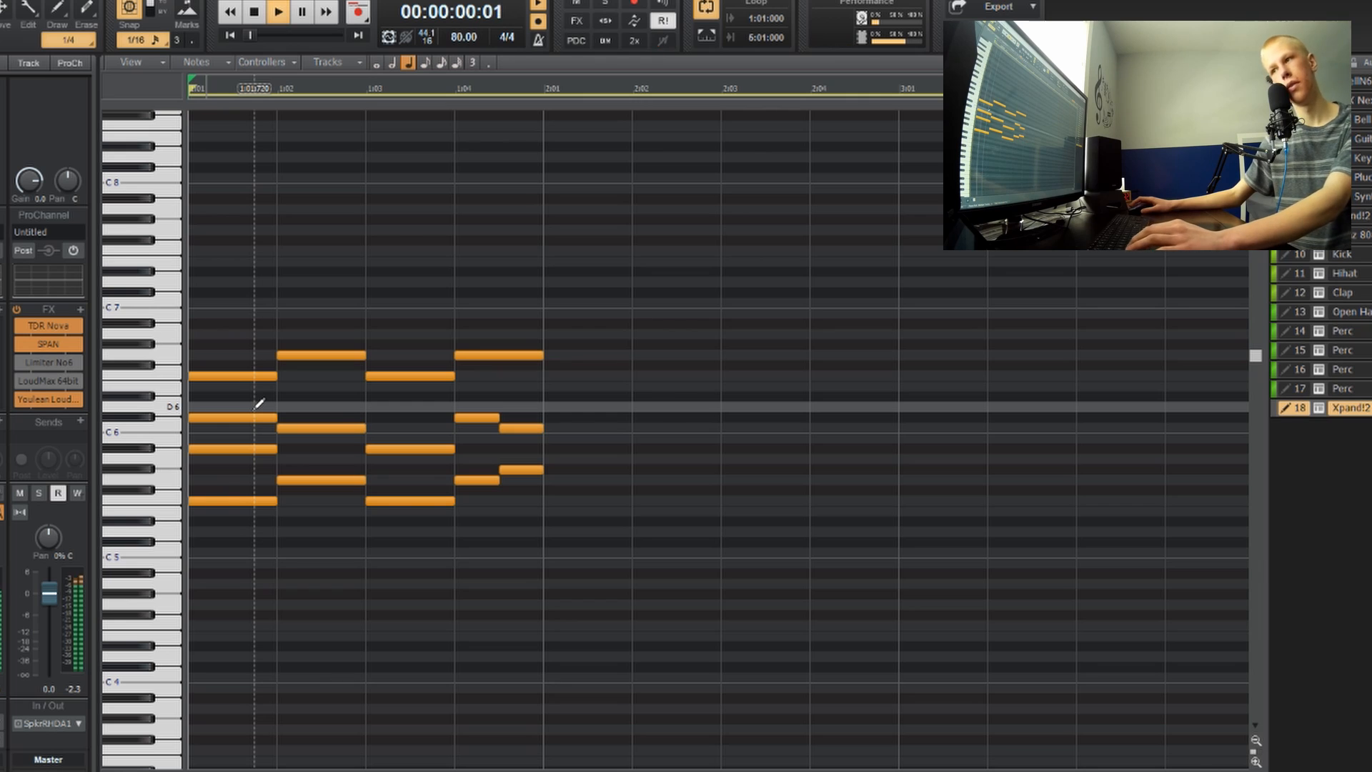
key(space)
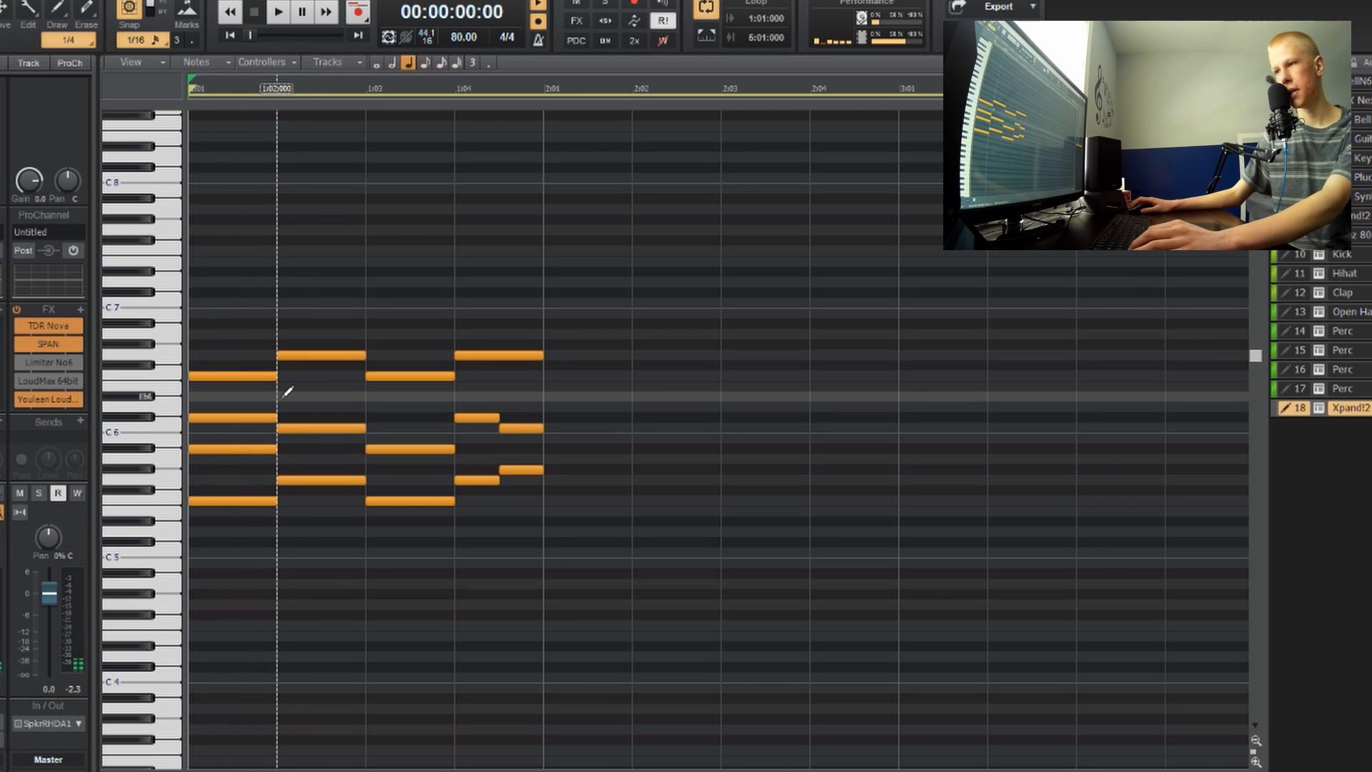
Step: Draw a quarter-note Eb6 on beat 2, raise it to F6, and audition the harmony
key(space)
click(285, 393)
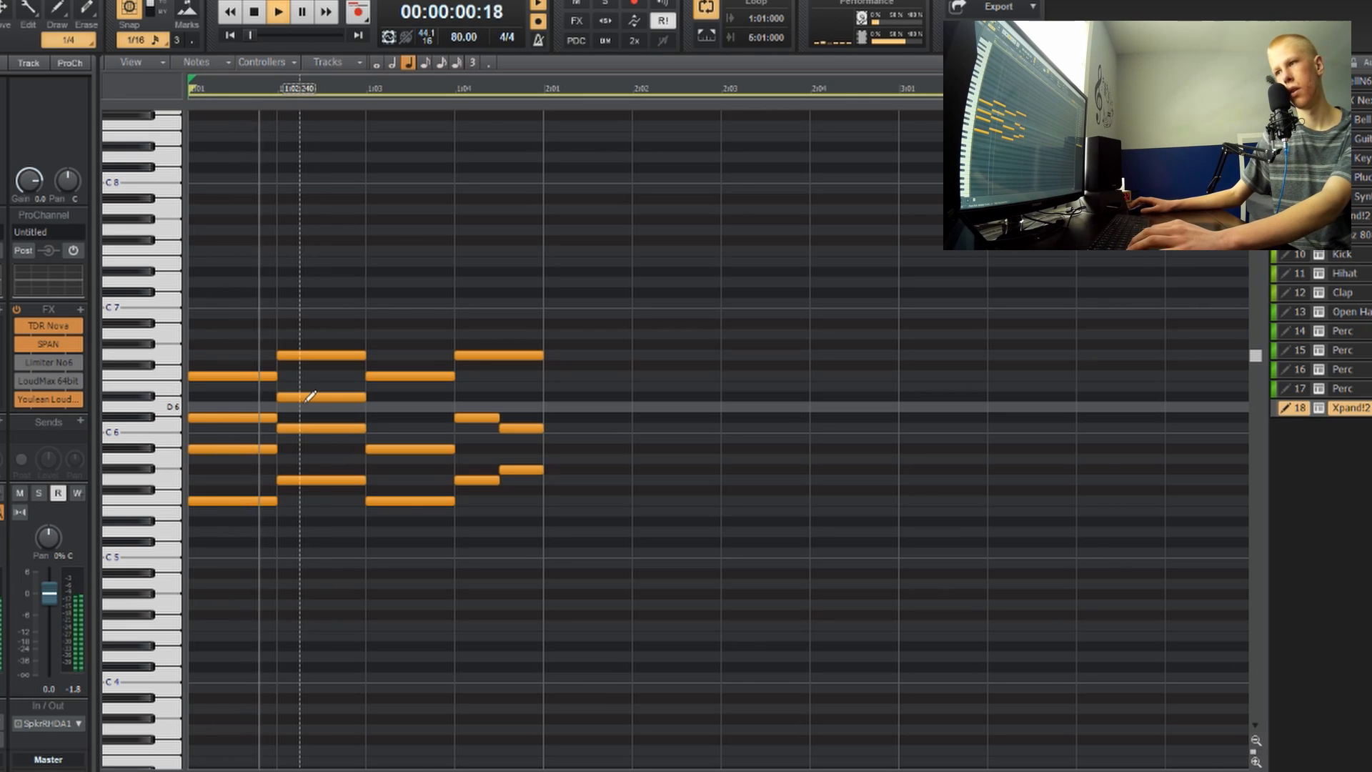
drag(336, 394, 337, 376)
key(space)
key(space)
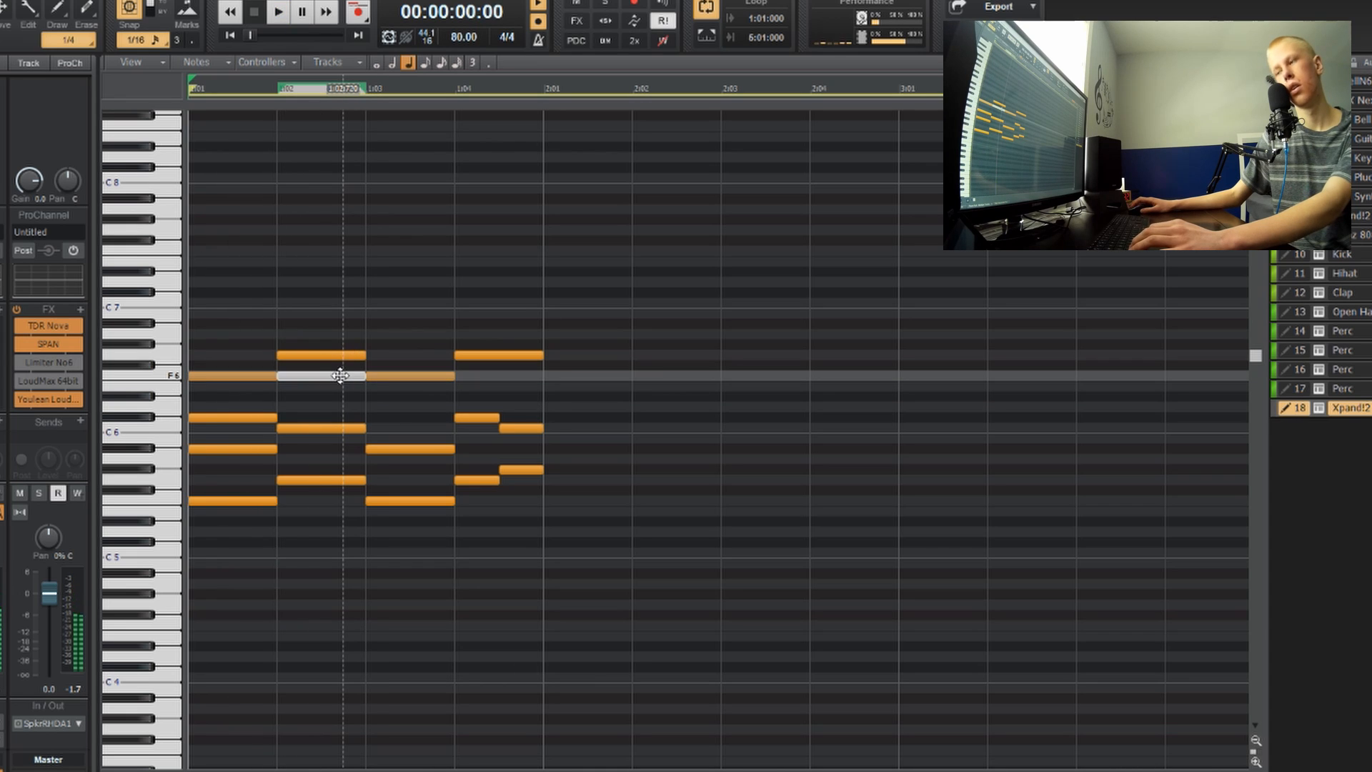
key(space)
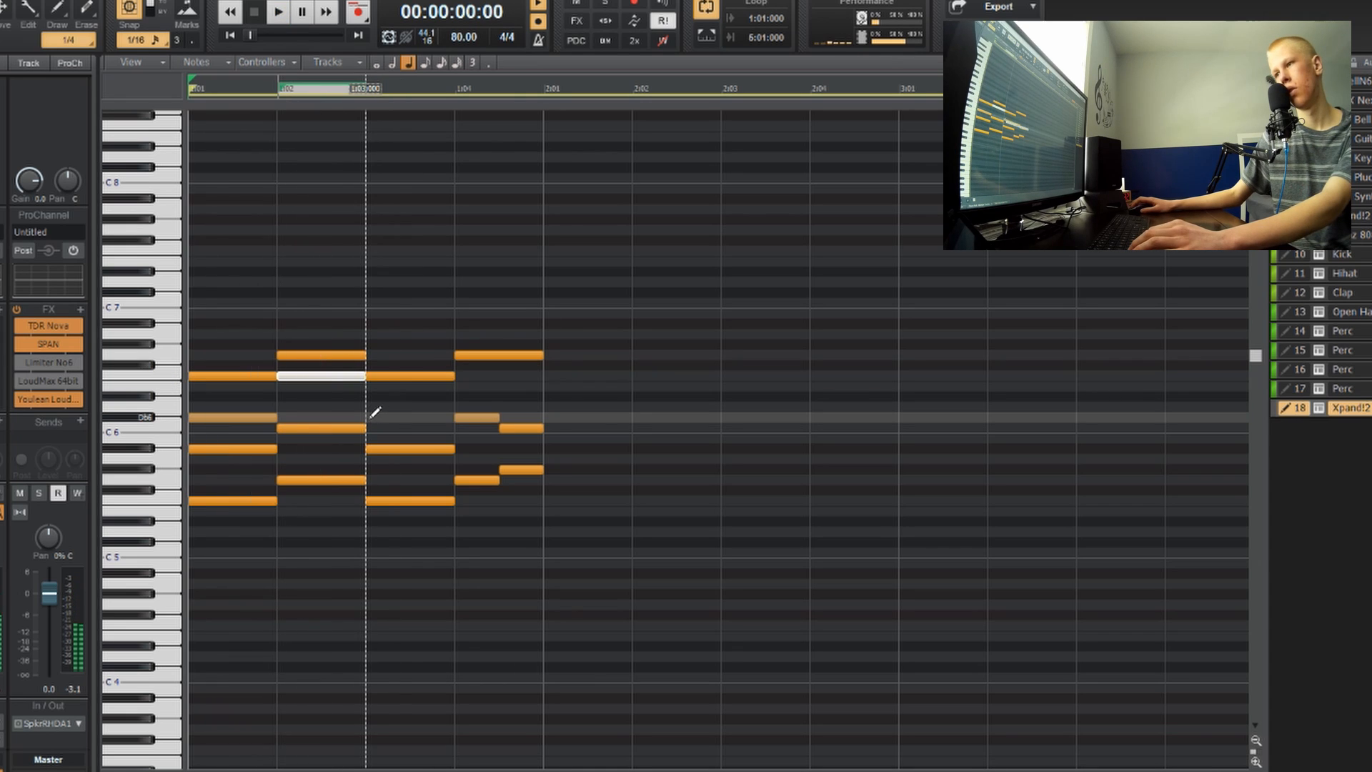
Step: Add a quarter-note Db6 on beat 3, try and remove a quarter-note C6 on beat 4, and audition the phrase
click(374, 413)
click(461, 438)
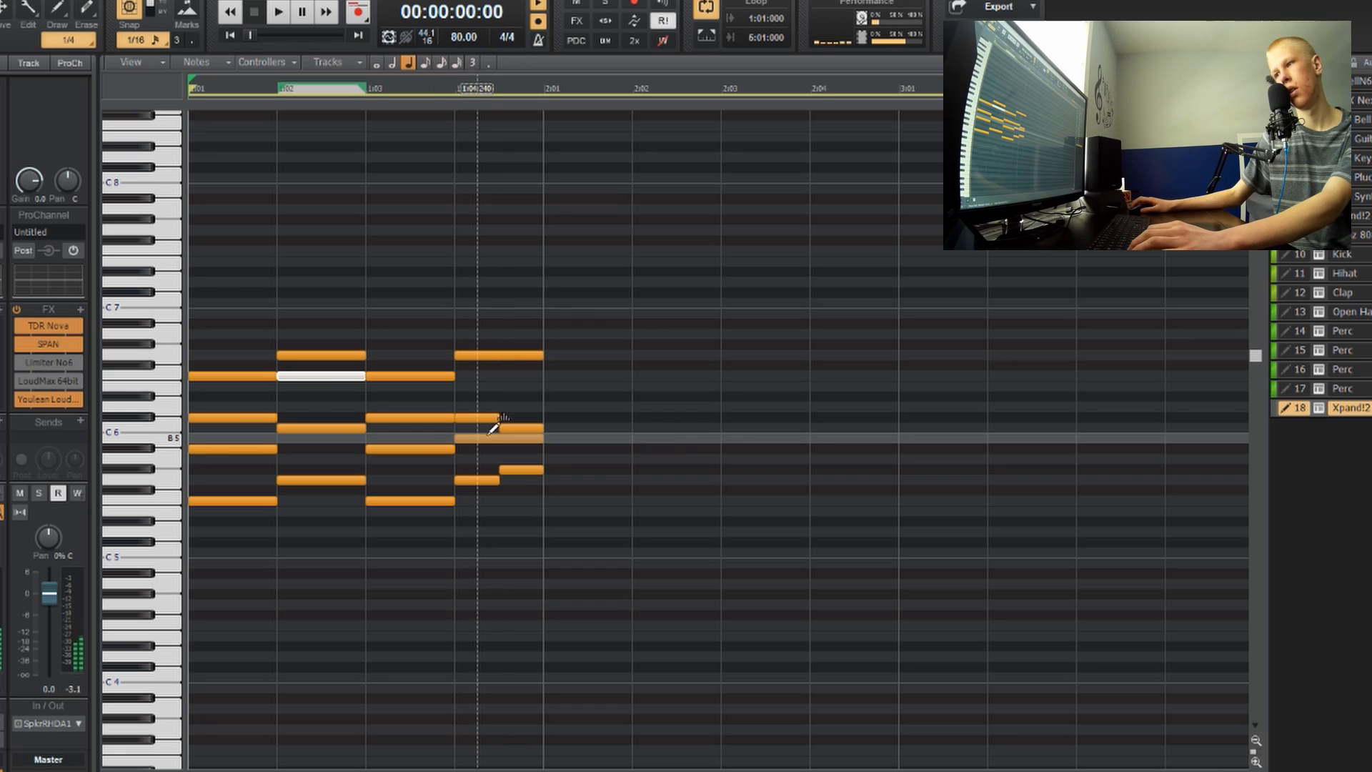
mouse_move(492, 436)
mouse_down()
mouse_move(515, 429)
mouse_move(495, 430)
mouse_up()
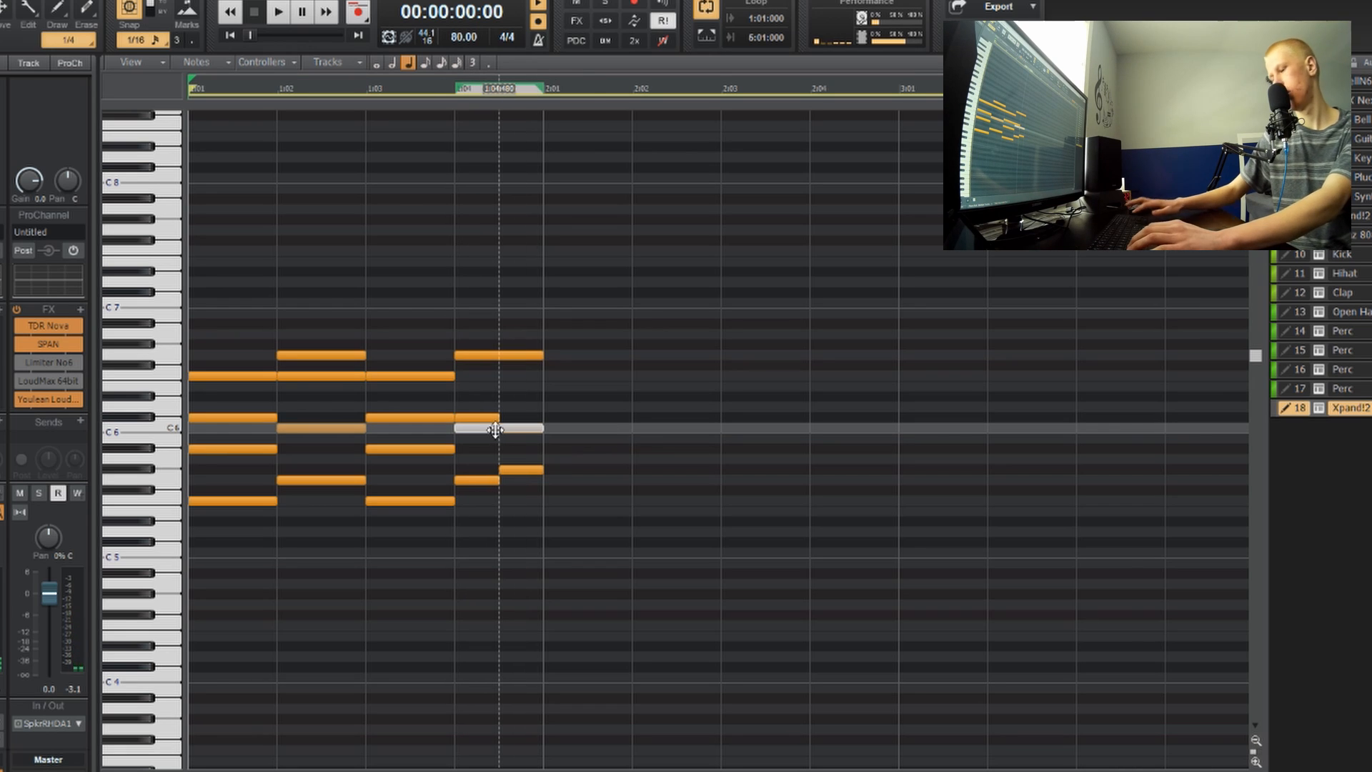
key(space)
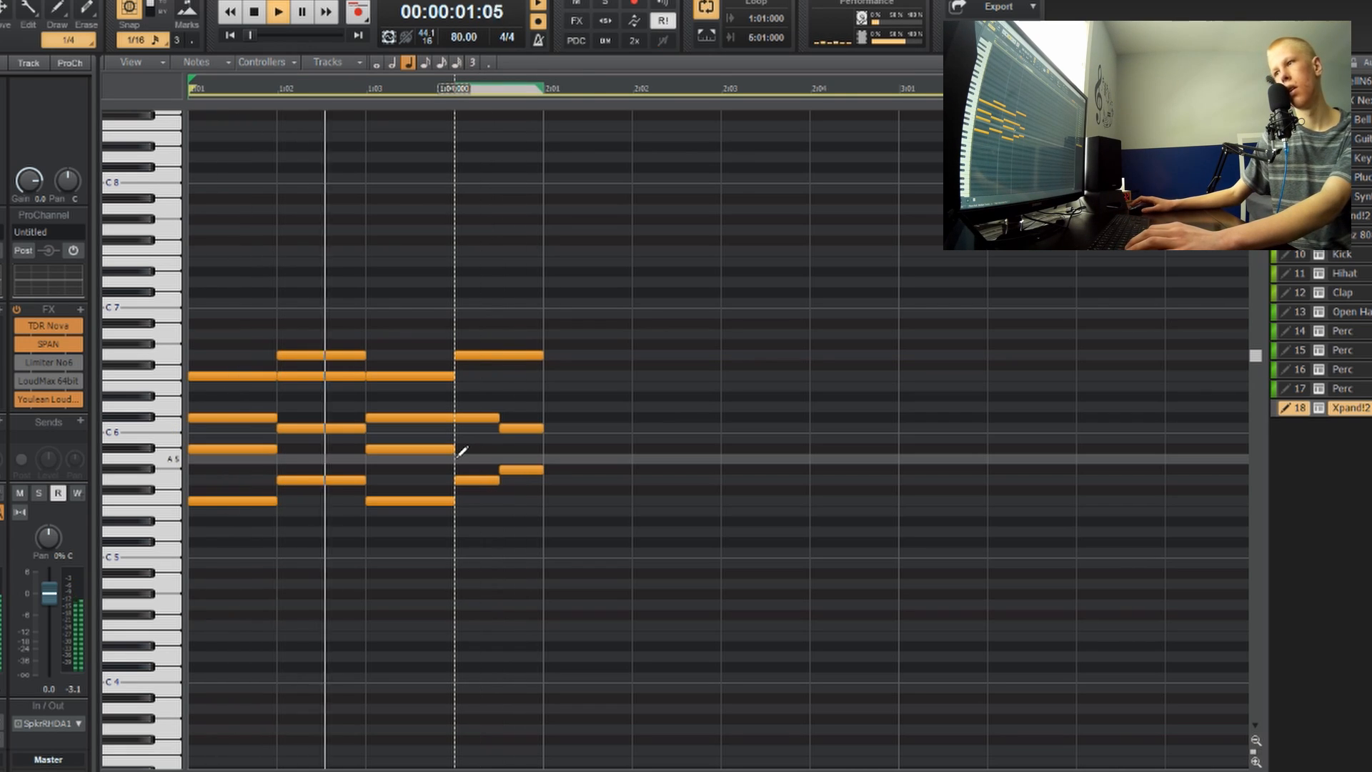
key(space)
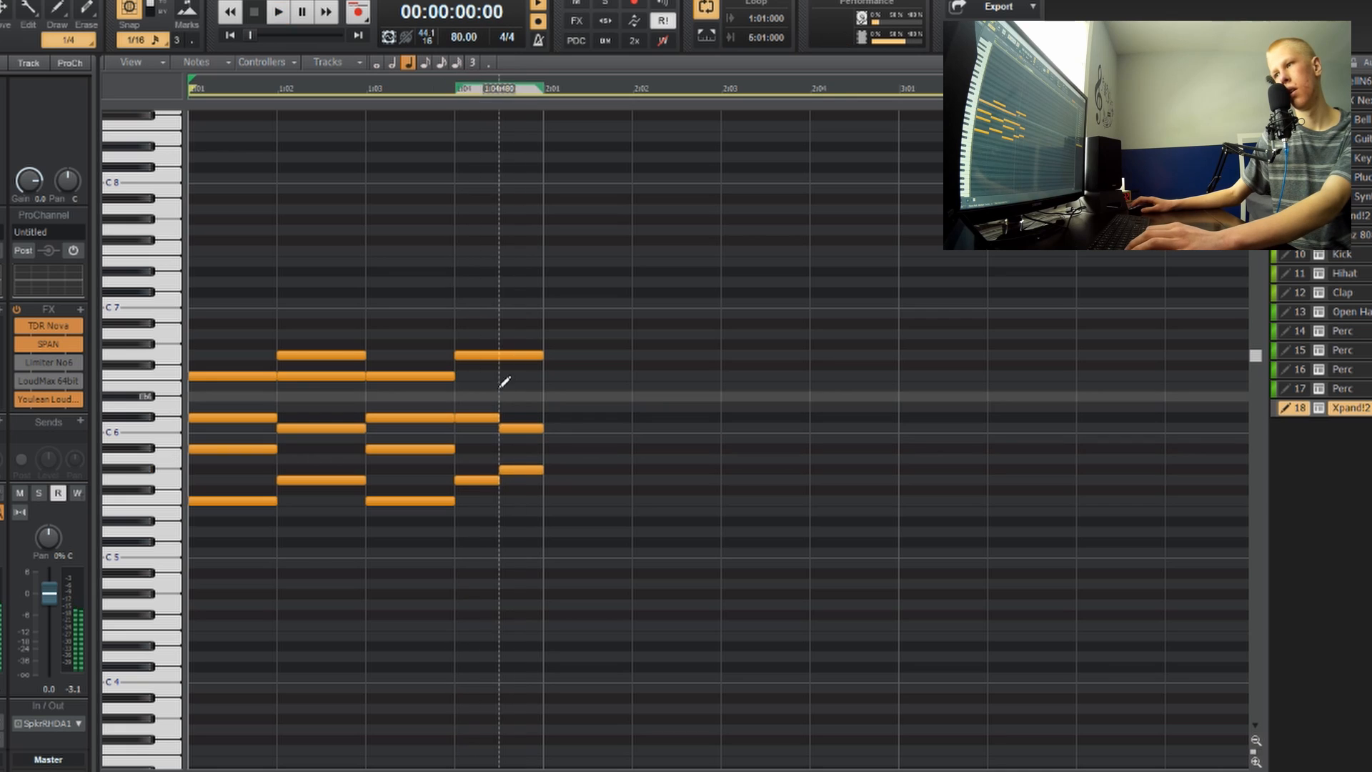
Step: Add a quarter-note F6 on beat 4, copy the whole phrase one octave higher, and play it
click(465, 375)
key(space)
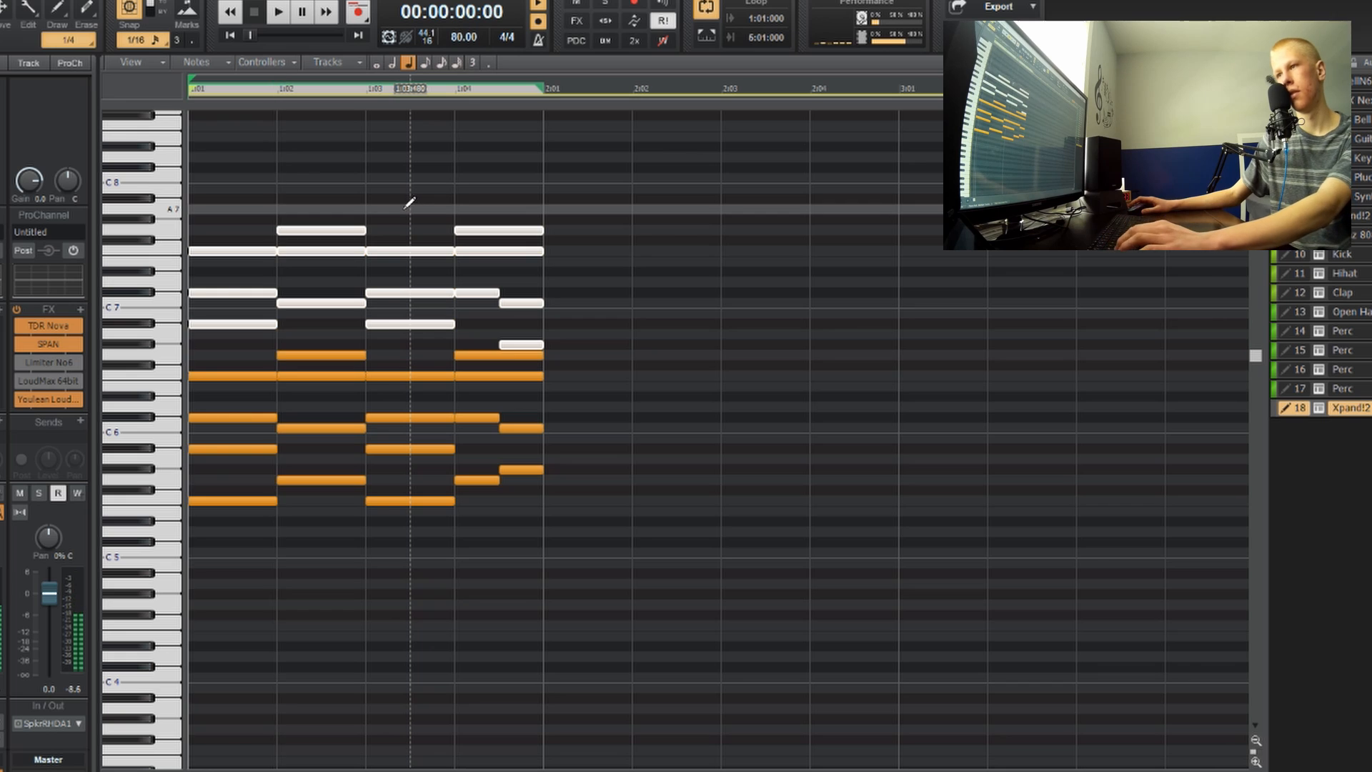
key(space)
scroll(515, 464, up, 1)
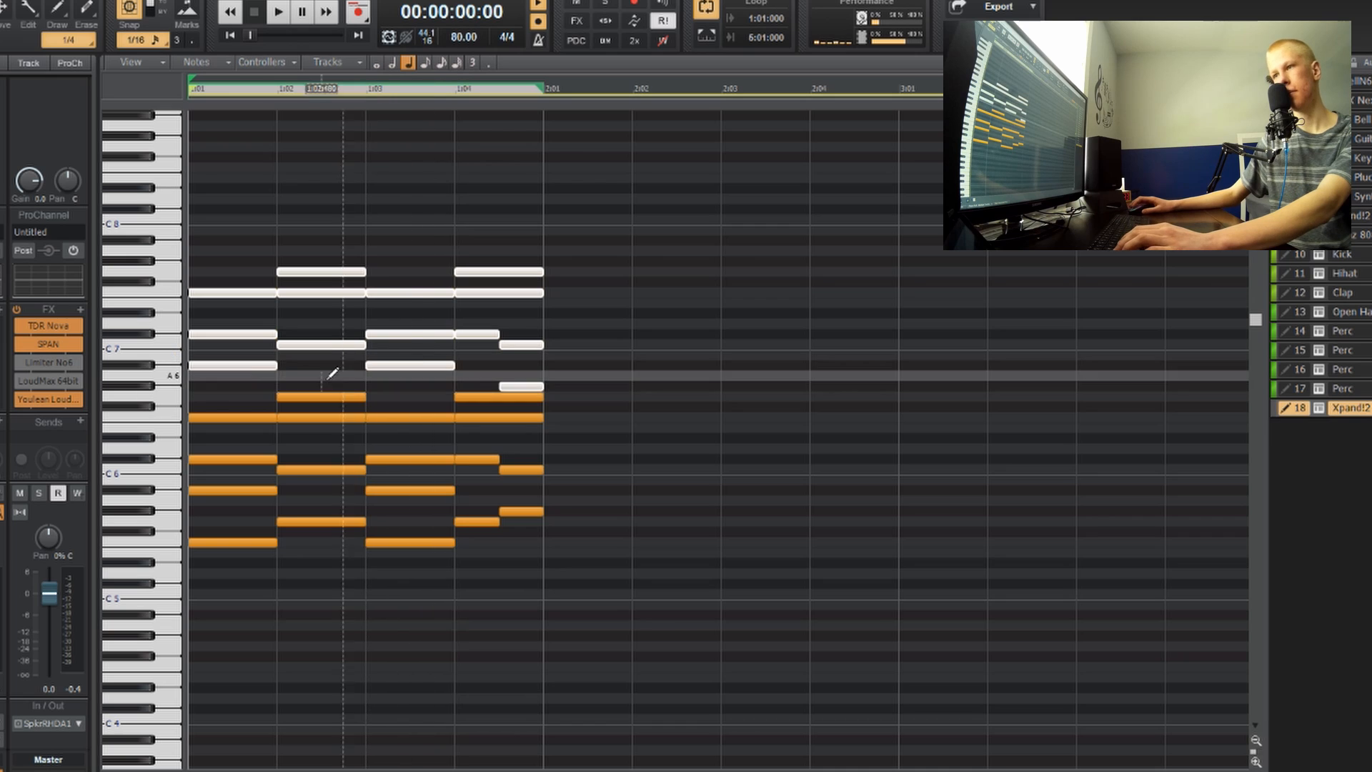
Step: Transpose all notes in both octaves down three semitones and play the result
key(ctrl+a)
drag(237, 364, 245, 394)
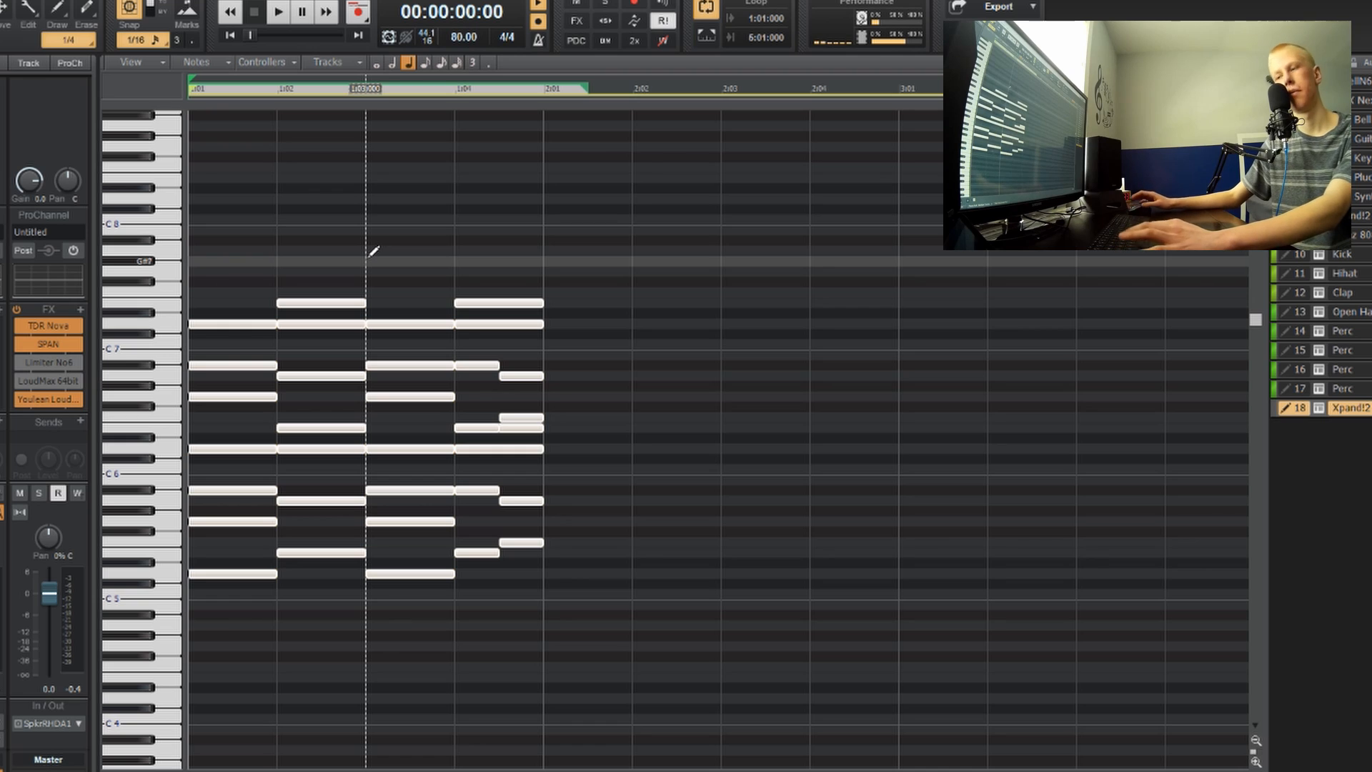
key(space)
ctrl+scroll(681, 229, down, 1)
scroll(458, 357, up, 1)
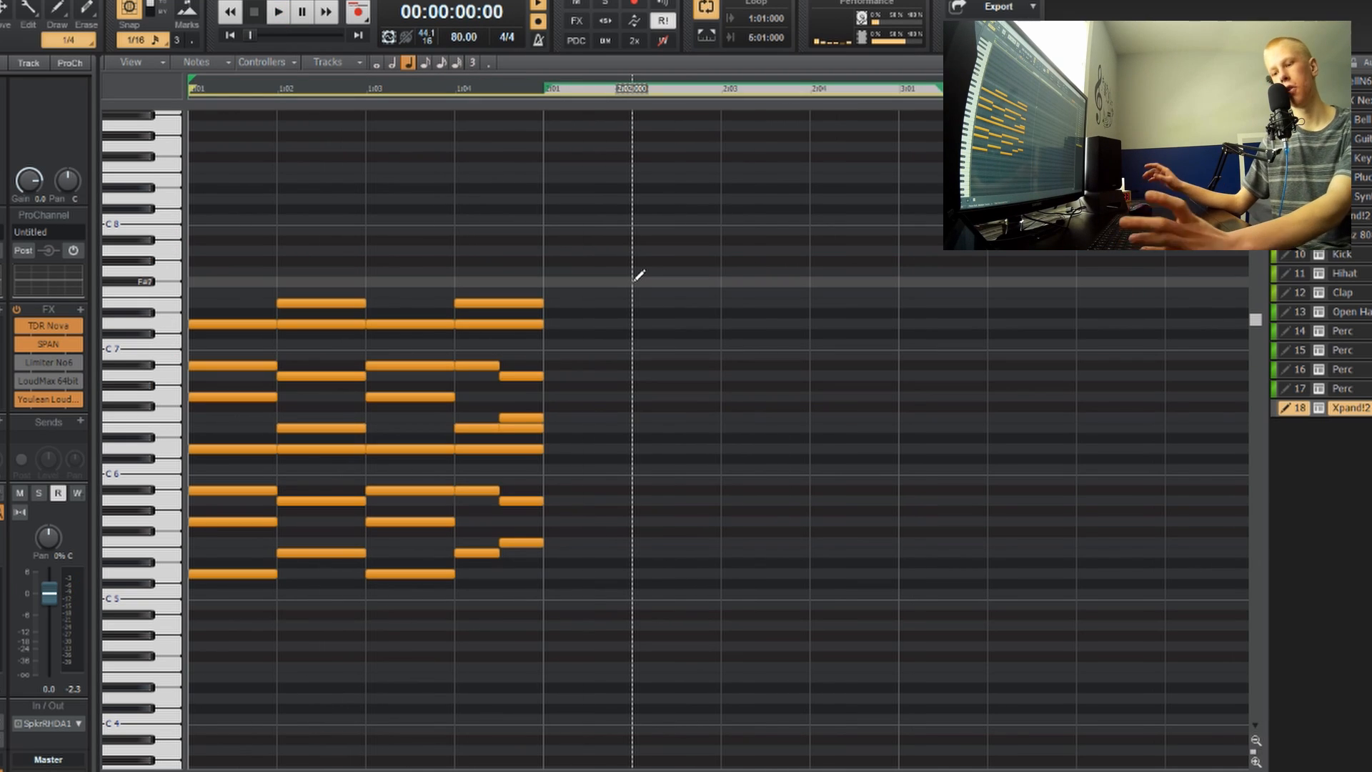
Step: Copy all notes of measure 1 into measure 2 and play the two-measure phrase
key(ctrl+a)
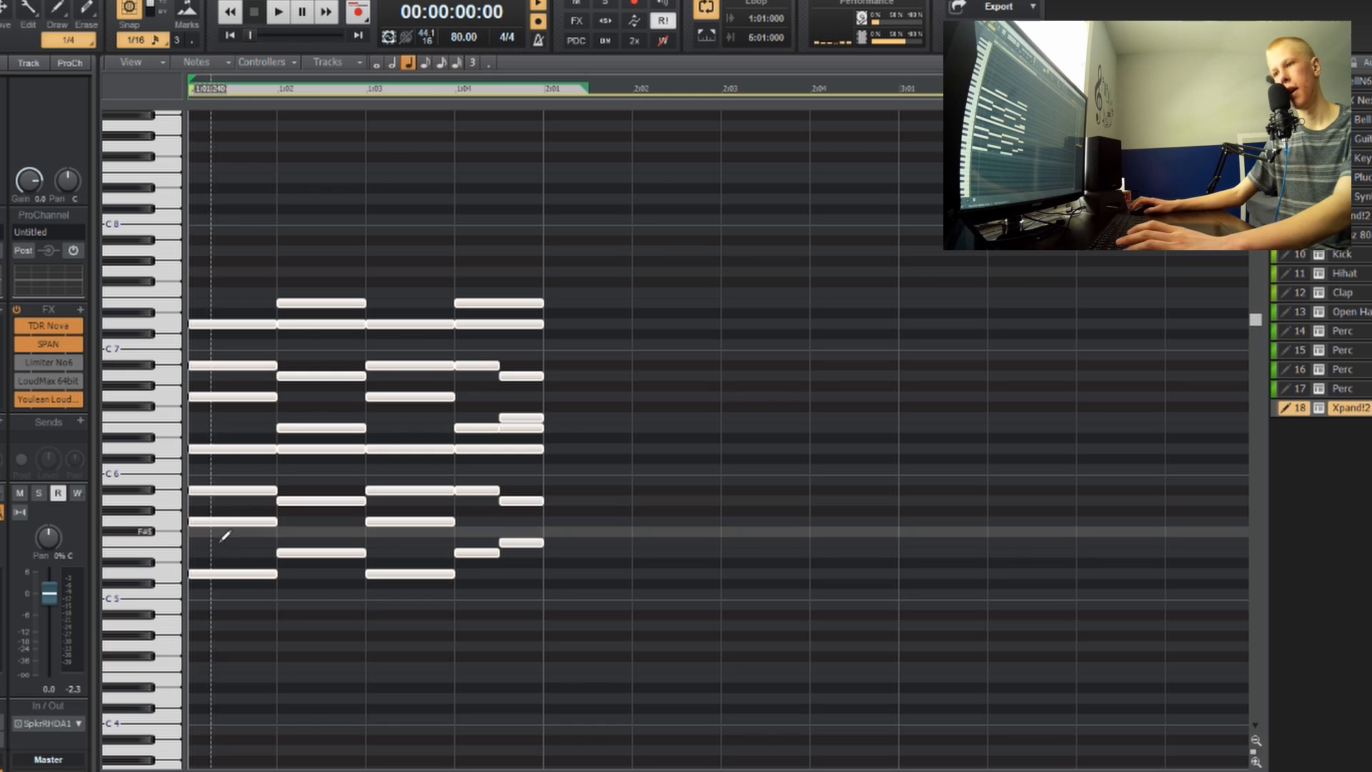
drag(228, 575, 584, 575)
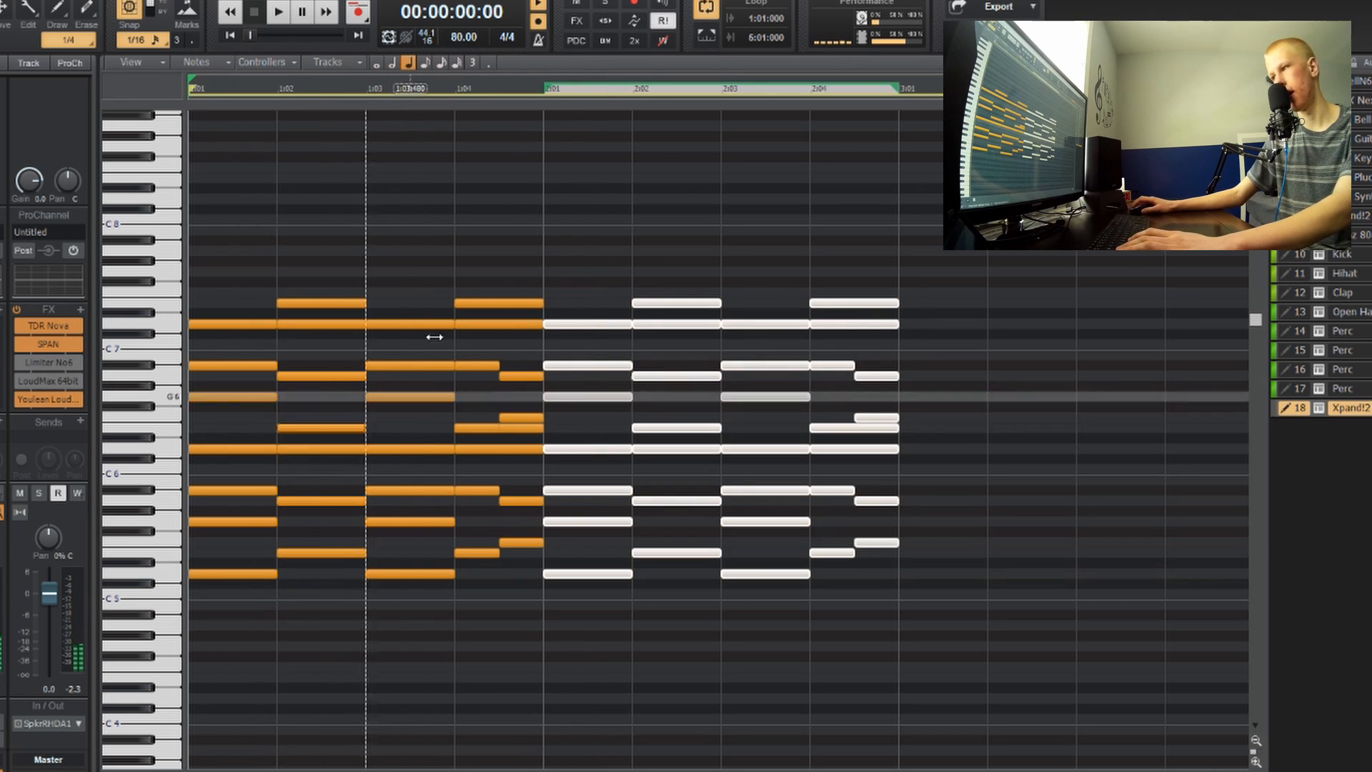
key(ctrl+a)
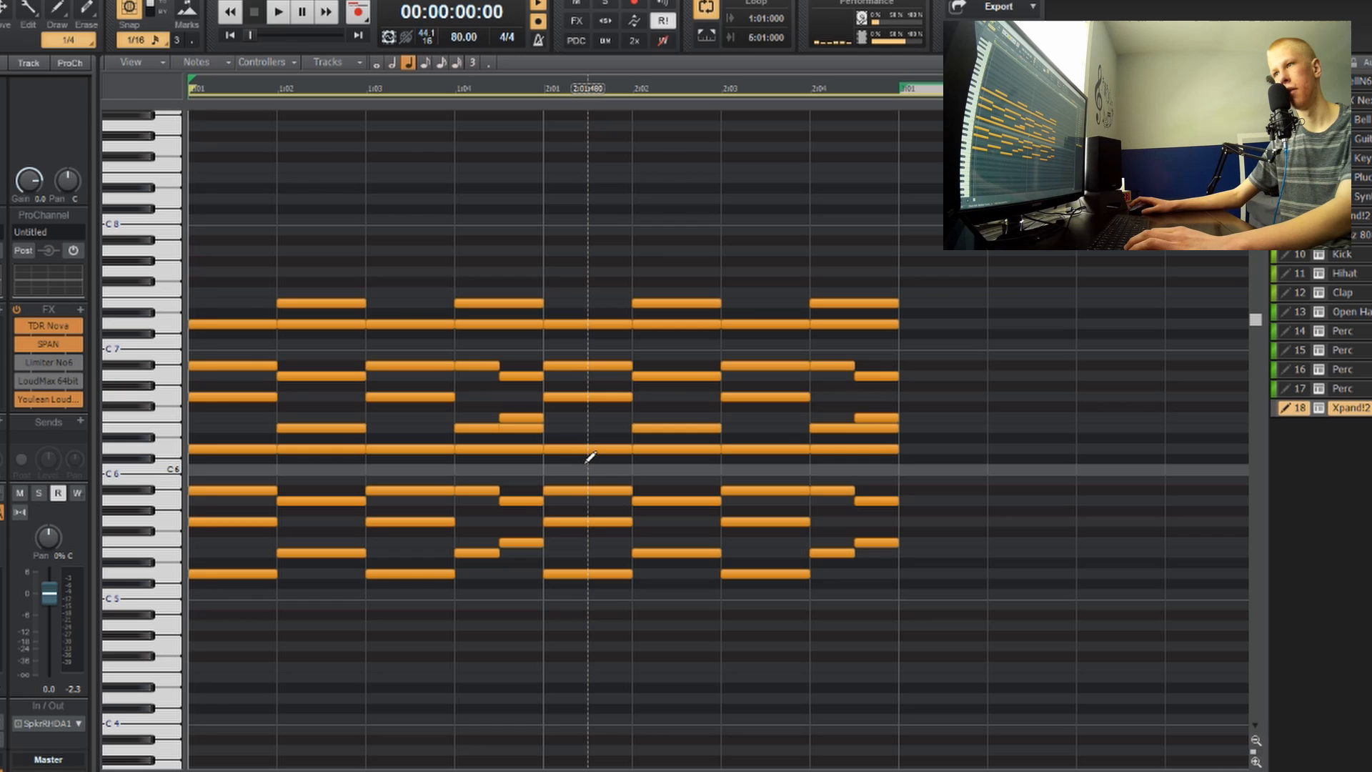
key(space)
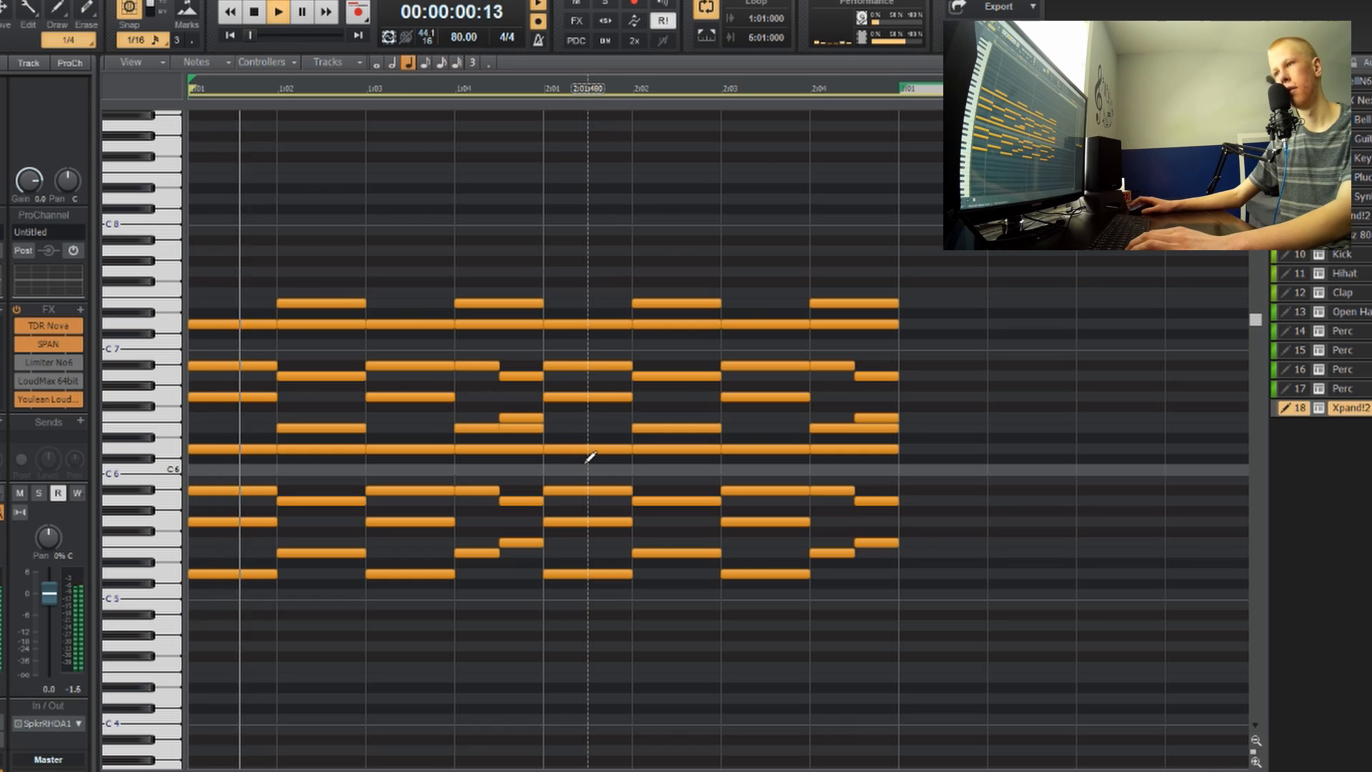
scroll(591, 456, down, 2)
scroll(458, 449, down, 1)
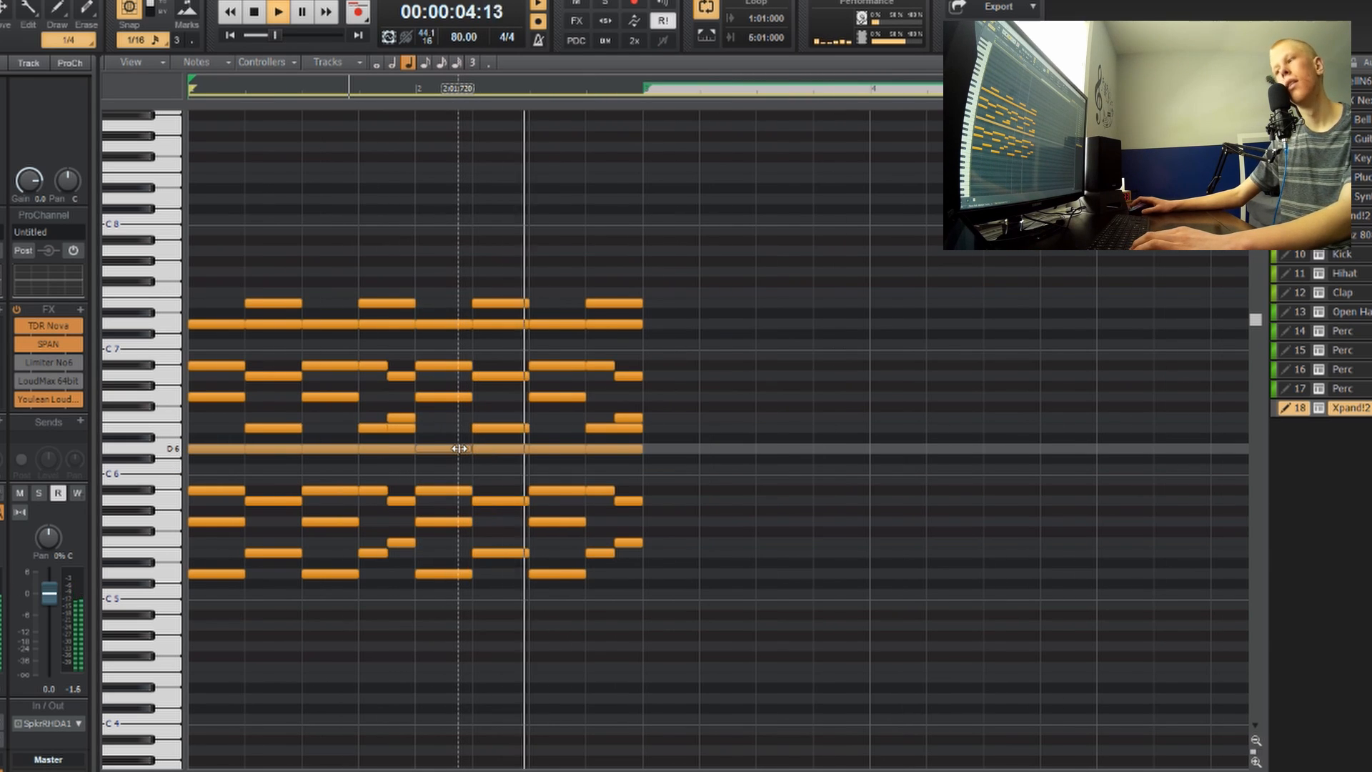
Step: Stop playback and set the root note of the Xpand!2 track's scale snap to D
scroll(459, 448, down, 1)
key(space)
scroll(459, 449, up, 2)
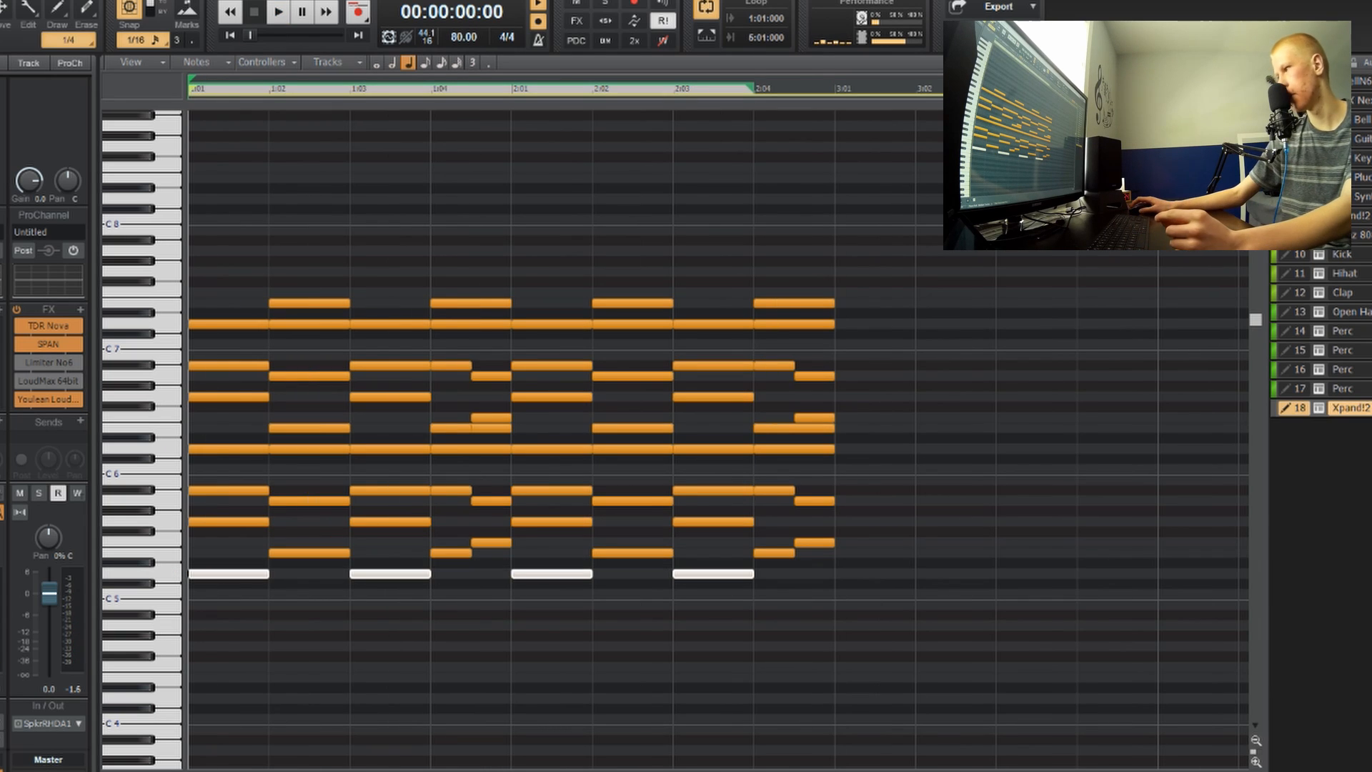
right_click(1350, 409)
mouse_move(1352, 441)
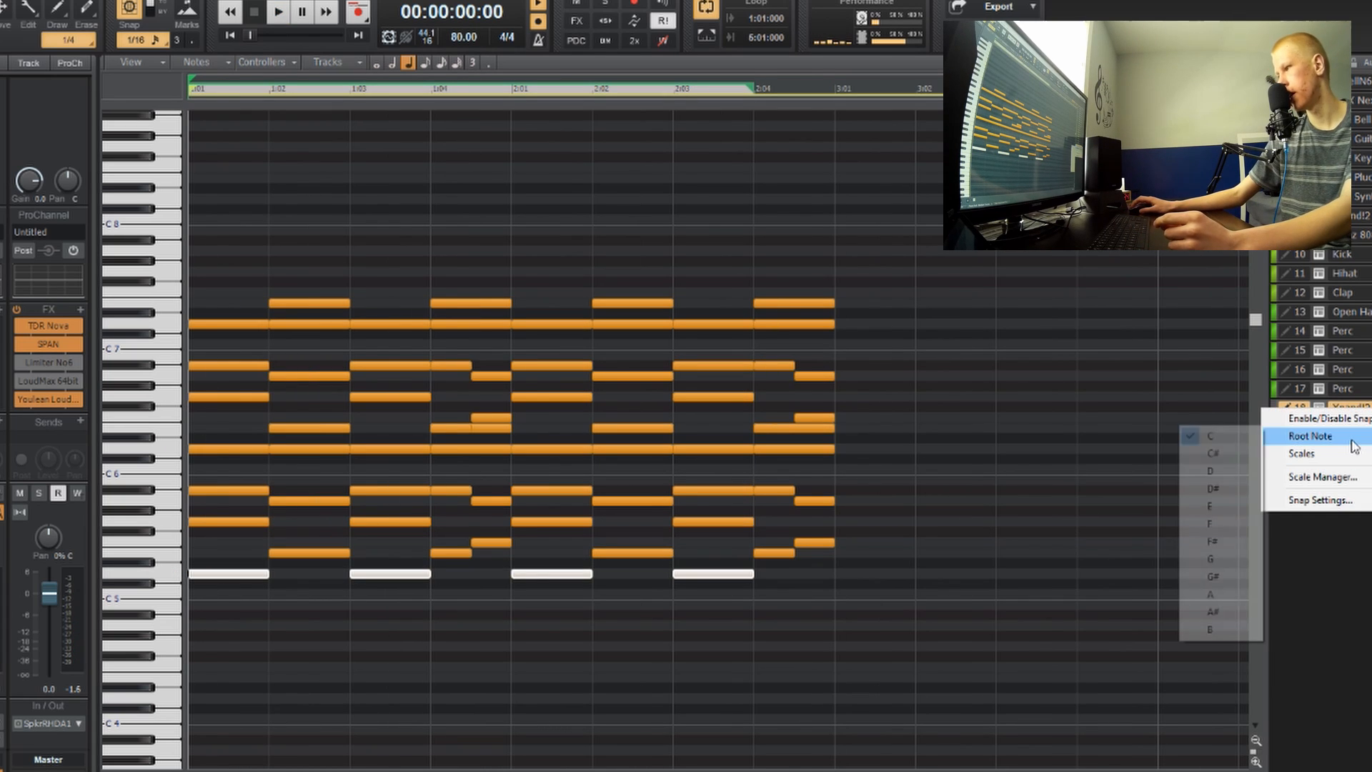
click(1239, 476)
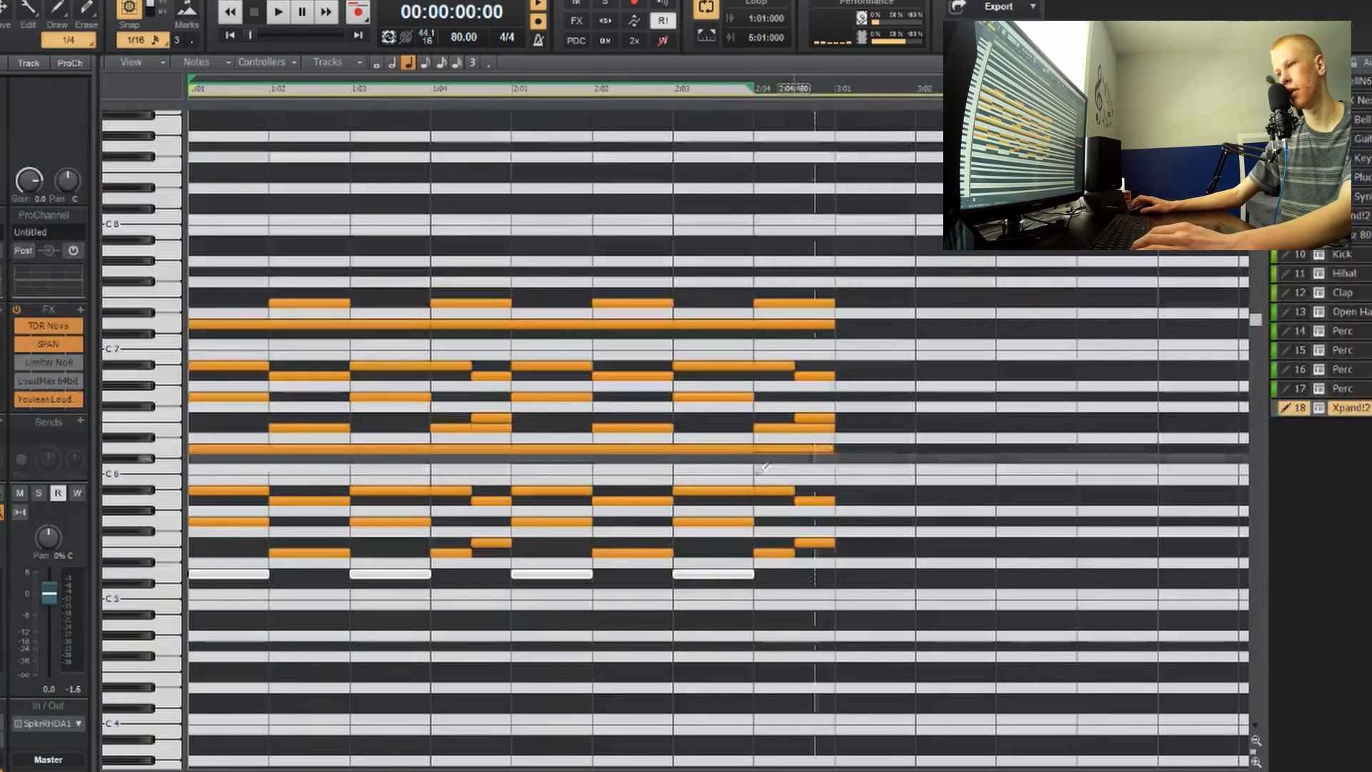
Step: Add a quarter-note D8 on the offbeat of beat 1 in measure 1 and audition it with the harmony
scroll(680, 564, up, 2)
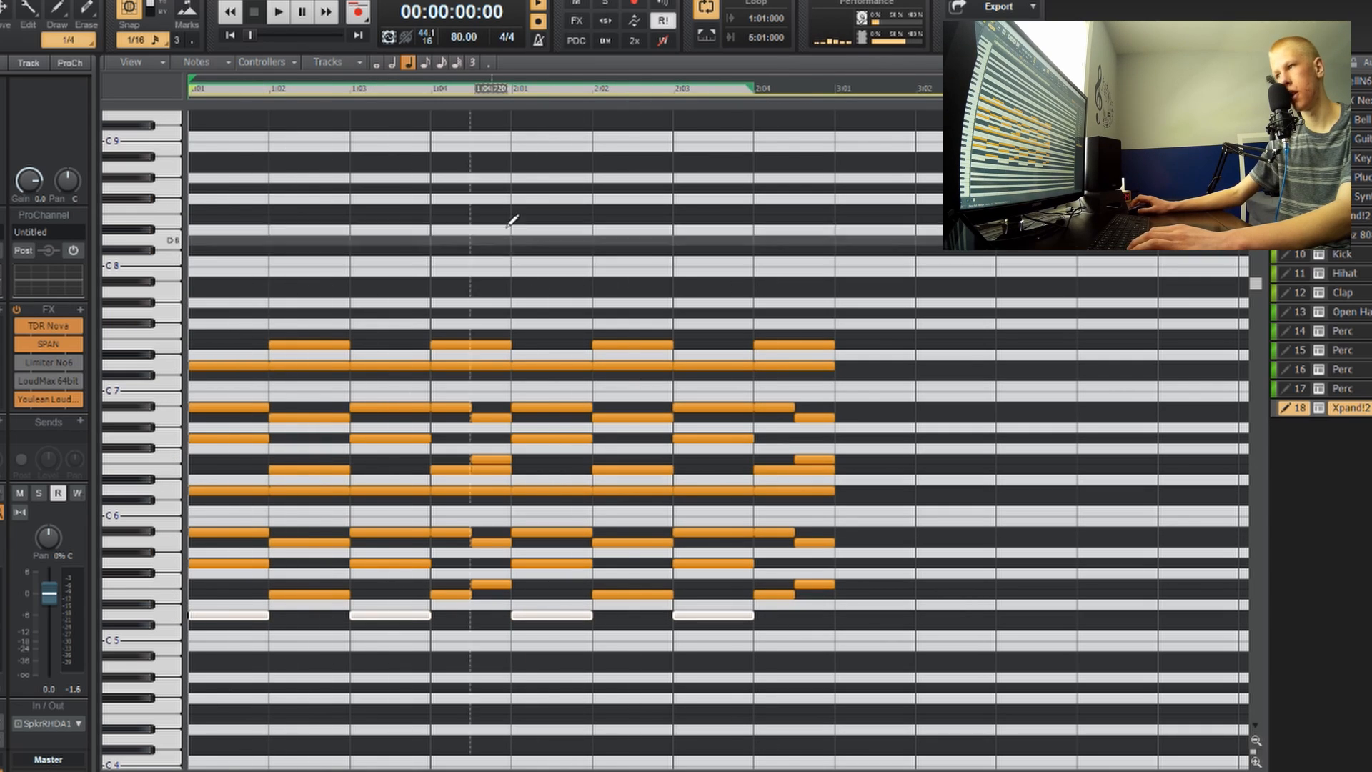
click(192, 239)
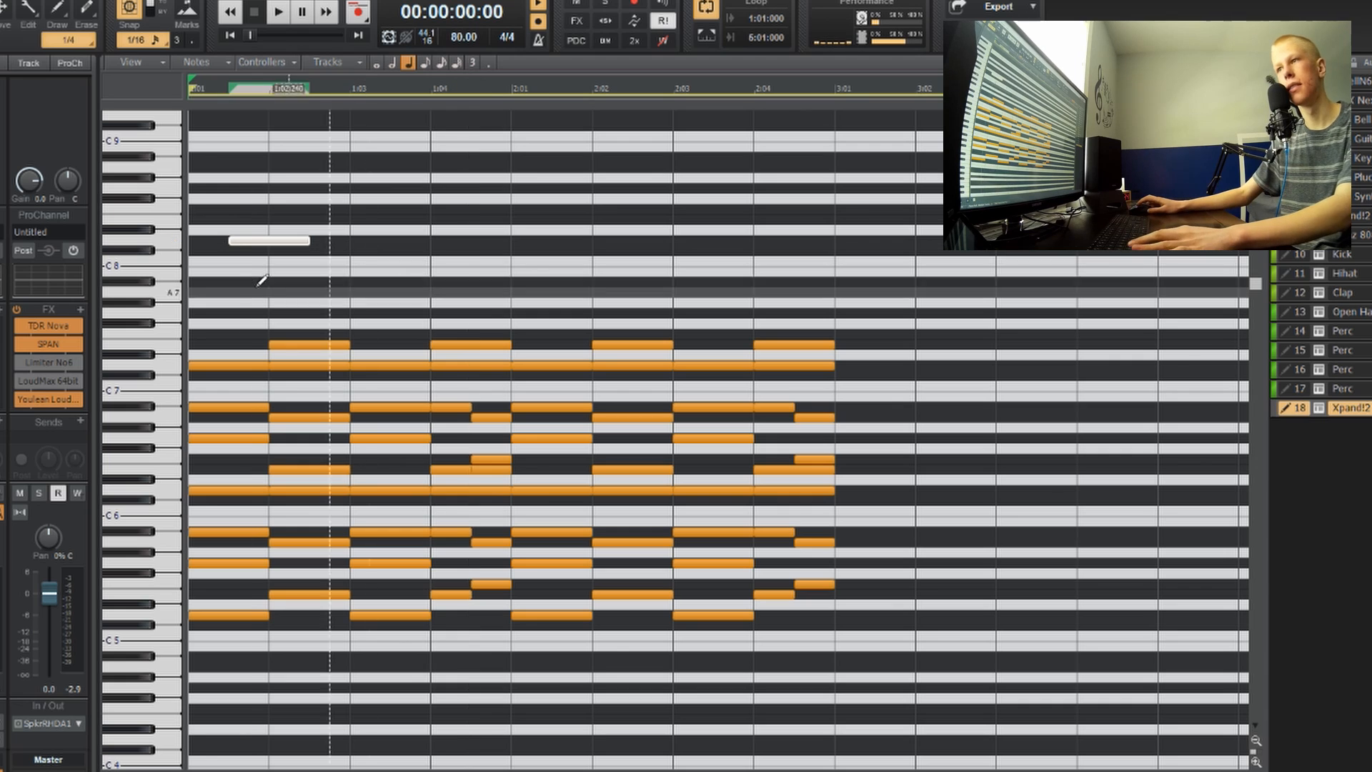
key(space)
key(space)
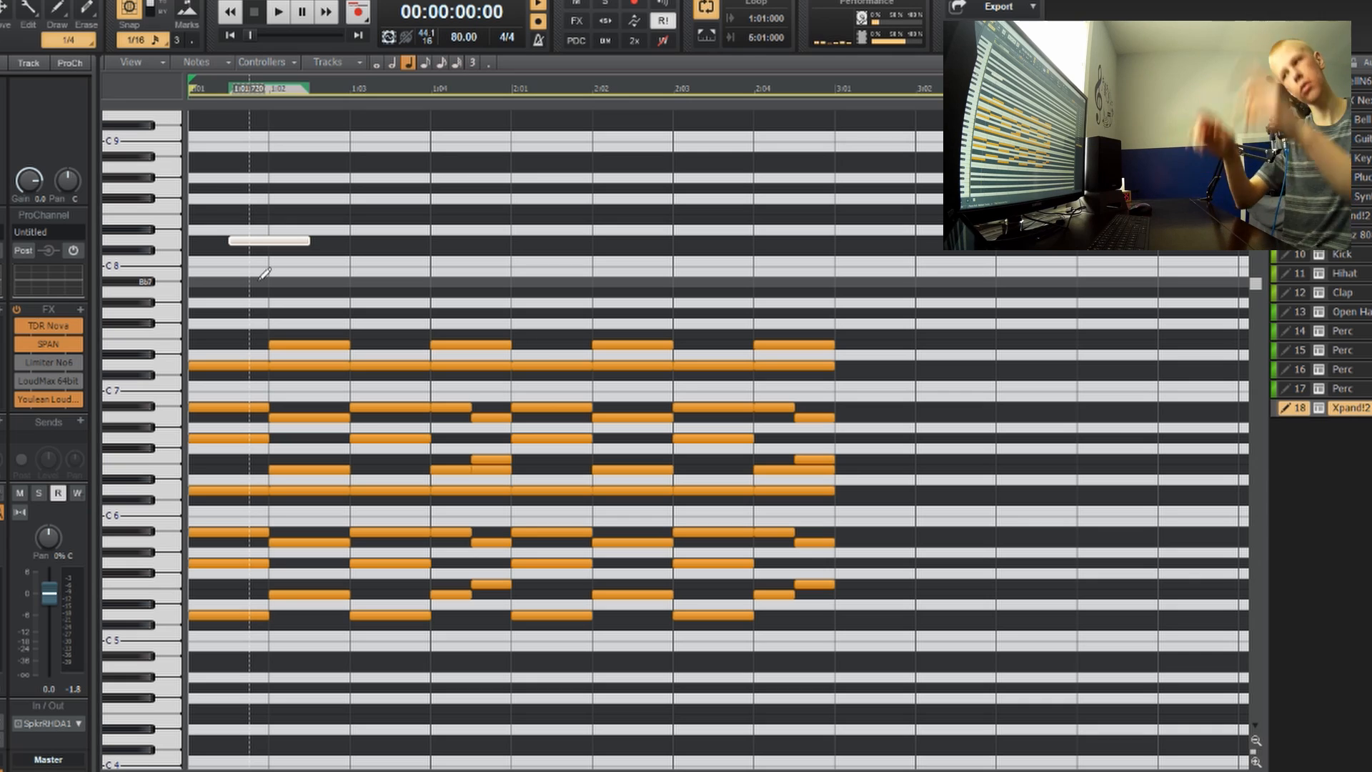
Step: Play the two measures with the scattered high notes above the harmony
key(space)
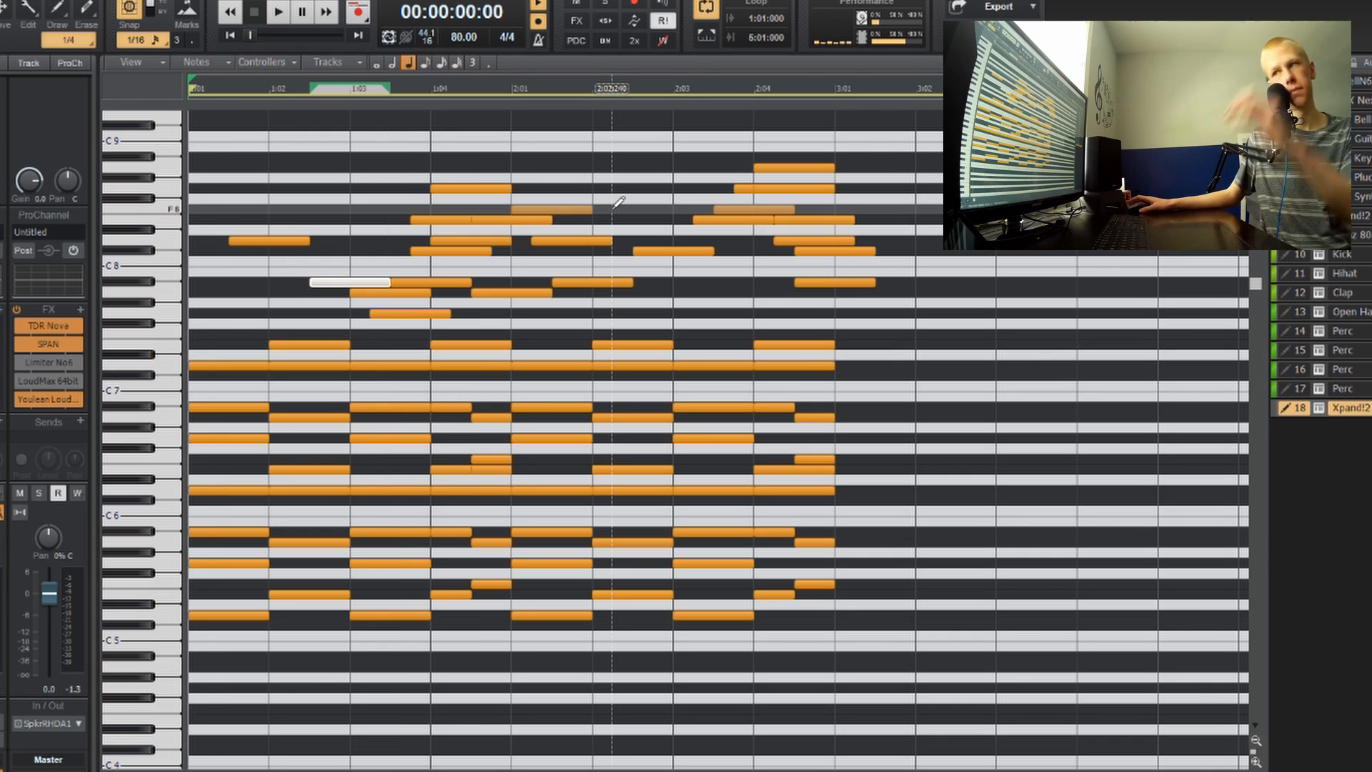
key(space)
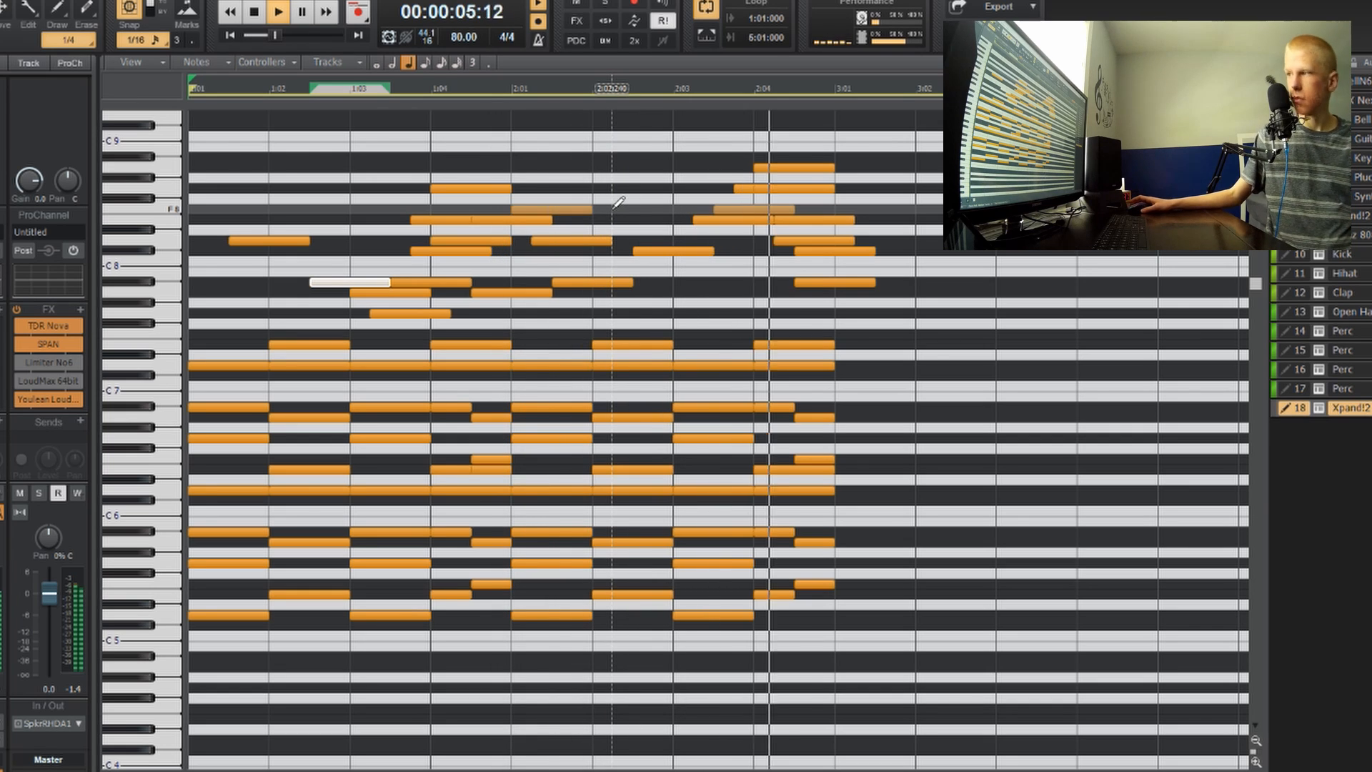
key(space)
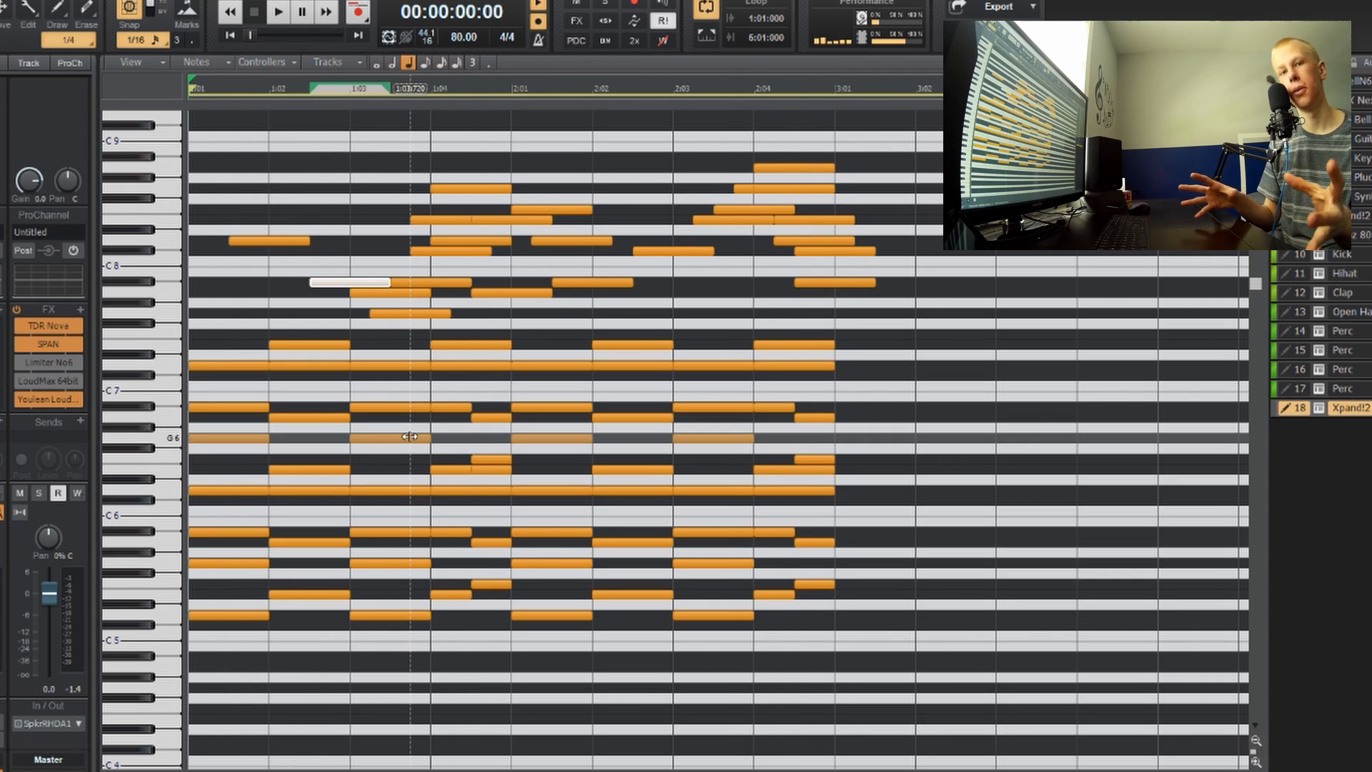
Step: Add two consecutive quarter-note A6s in measure 1, starting on the offbeats of beats 2 and 3
scroll(630, 419, up, 2)
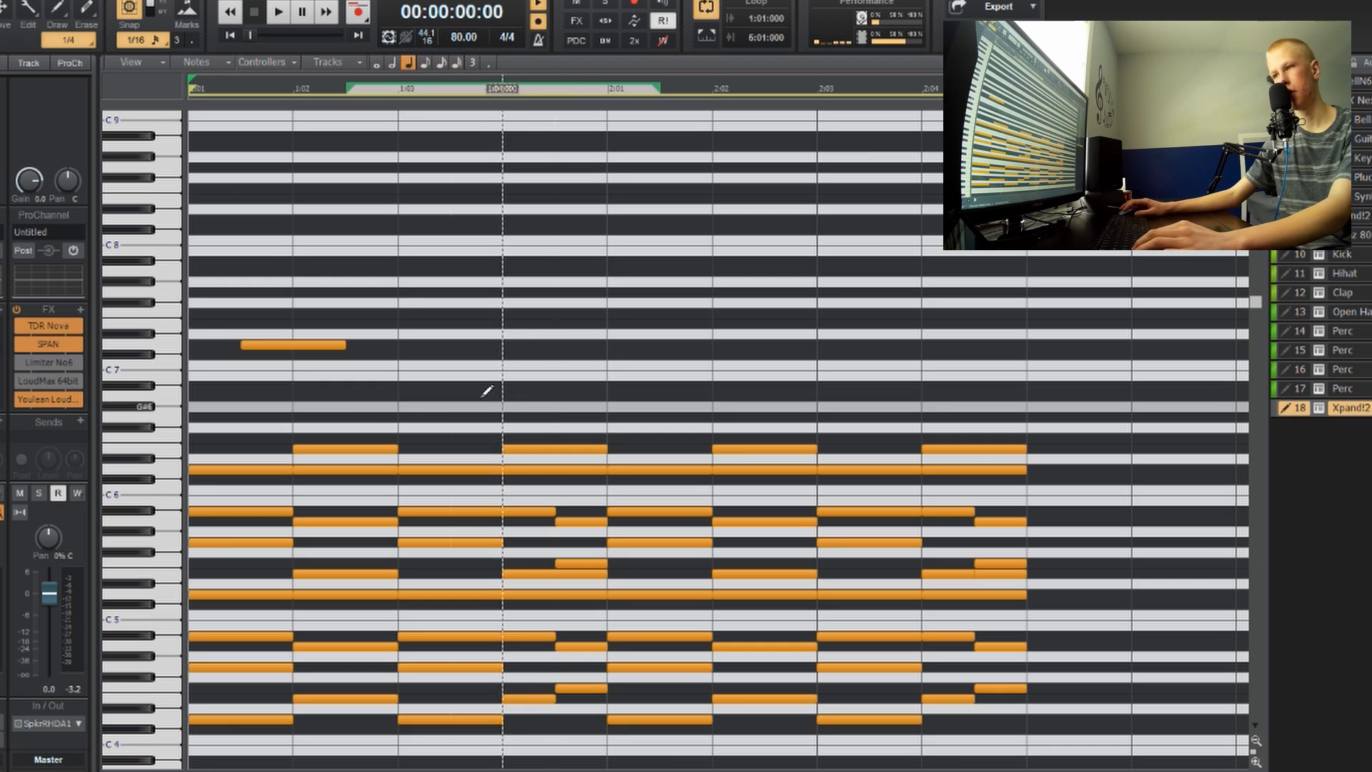
click(347, 395)
right_click(441, 398)
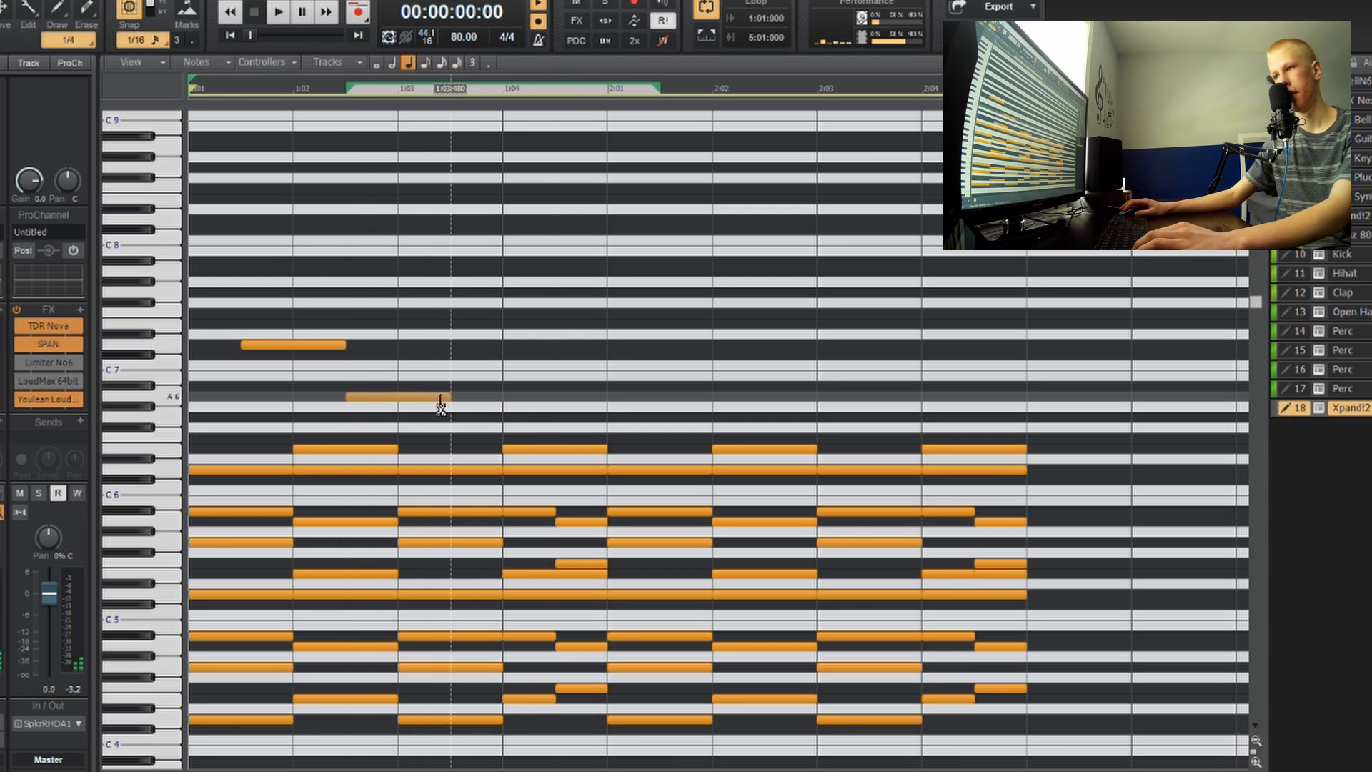
click(457, 397)
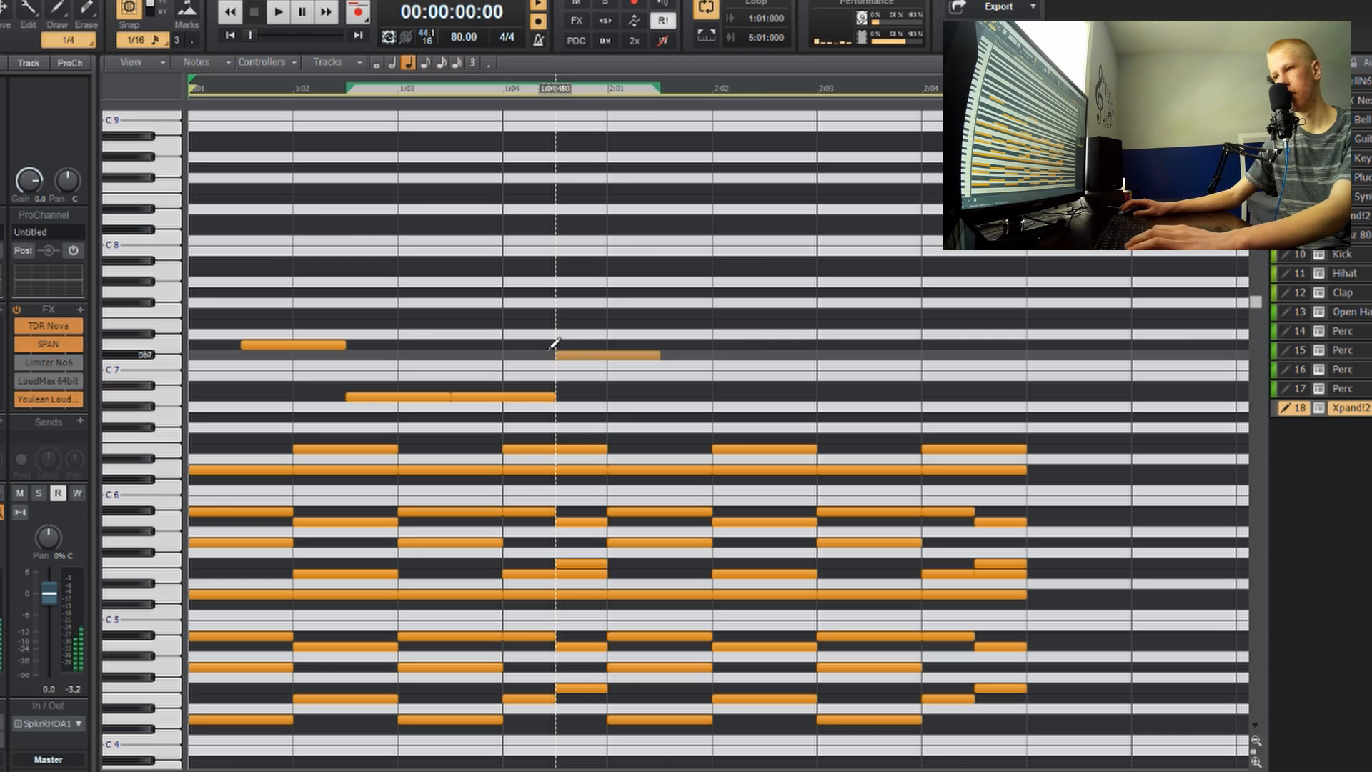
Step: Add a quarter-note Db7 on the offbeat of beat 4, raise it to D7, and play the phrase
key(space)
click(555, 351)
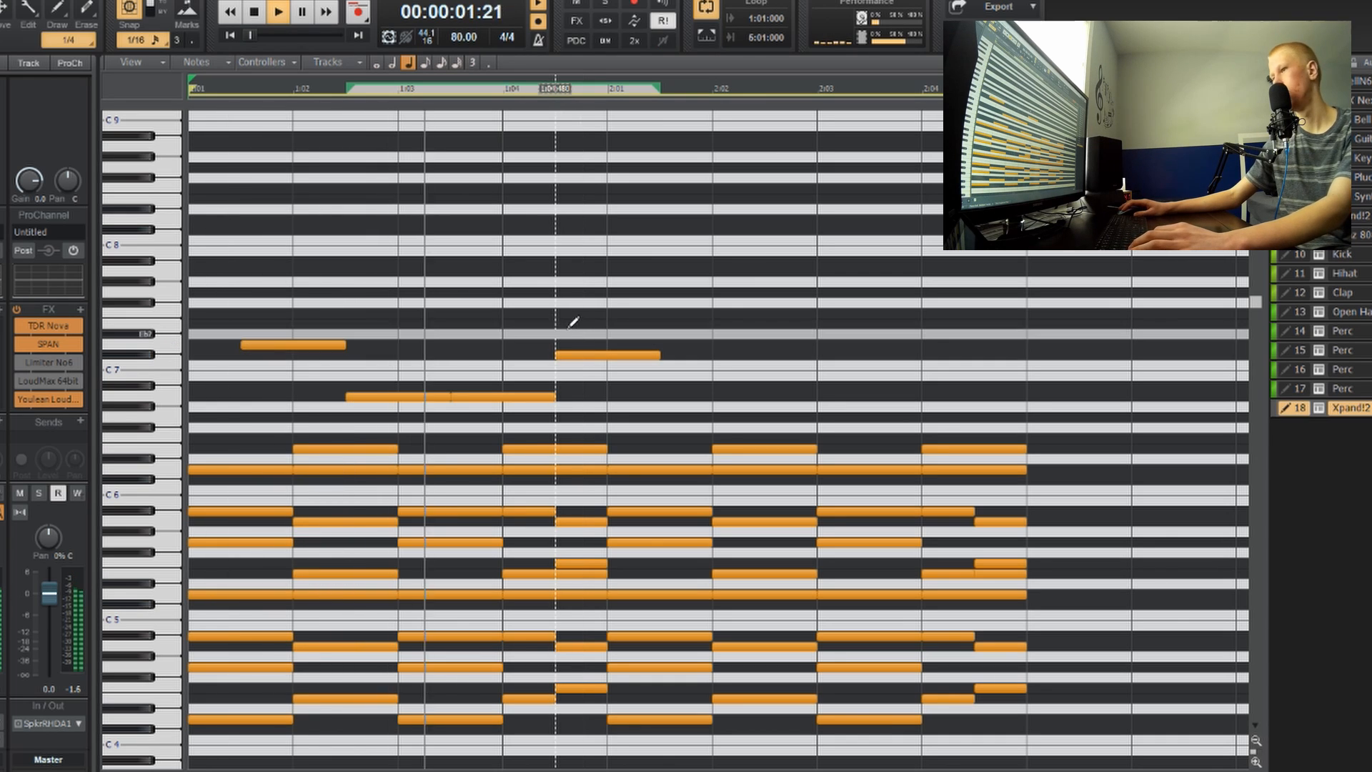
key(space)
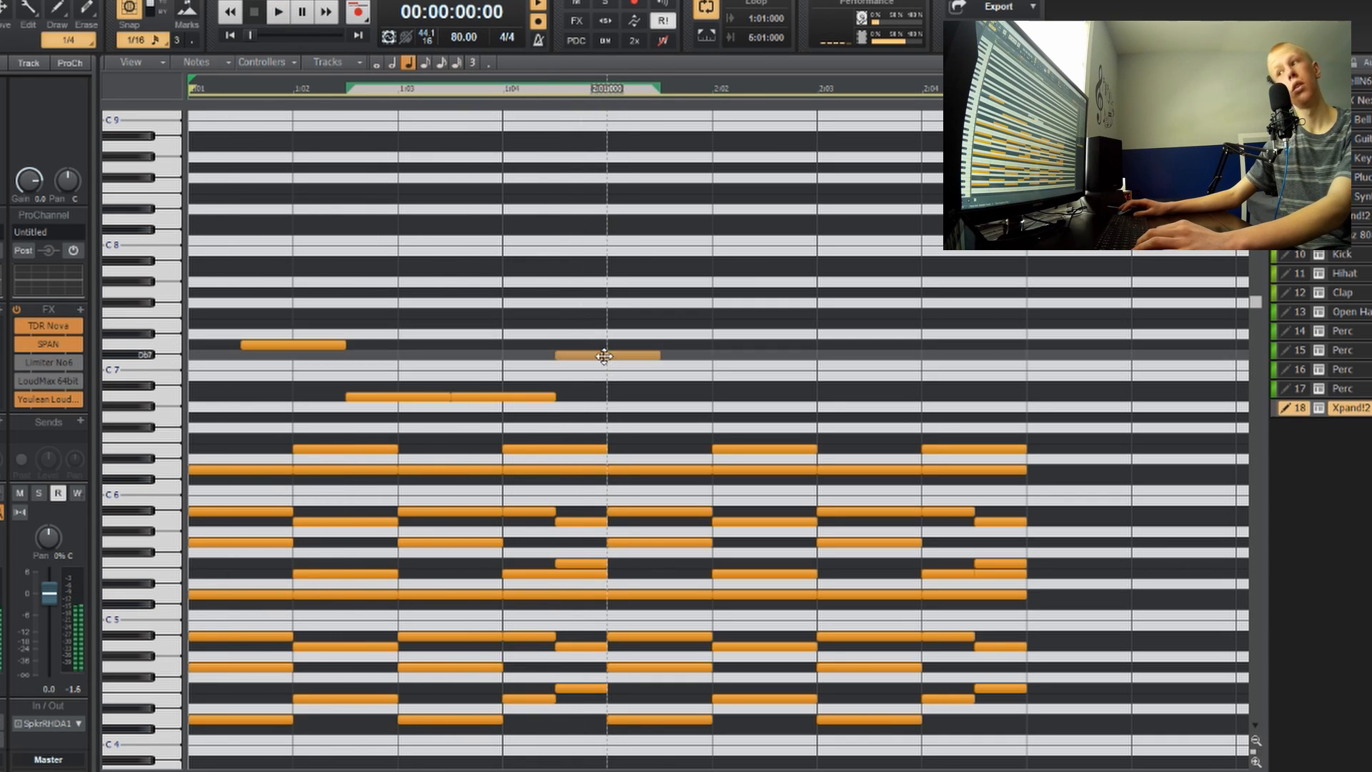
drag(603, 356, 599, 349)
key(space)
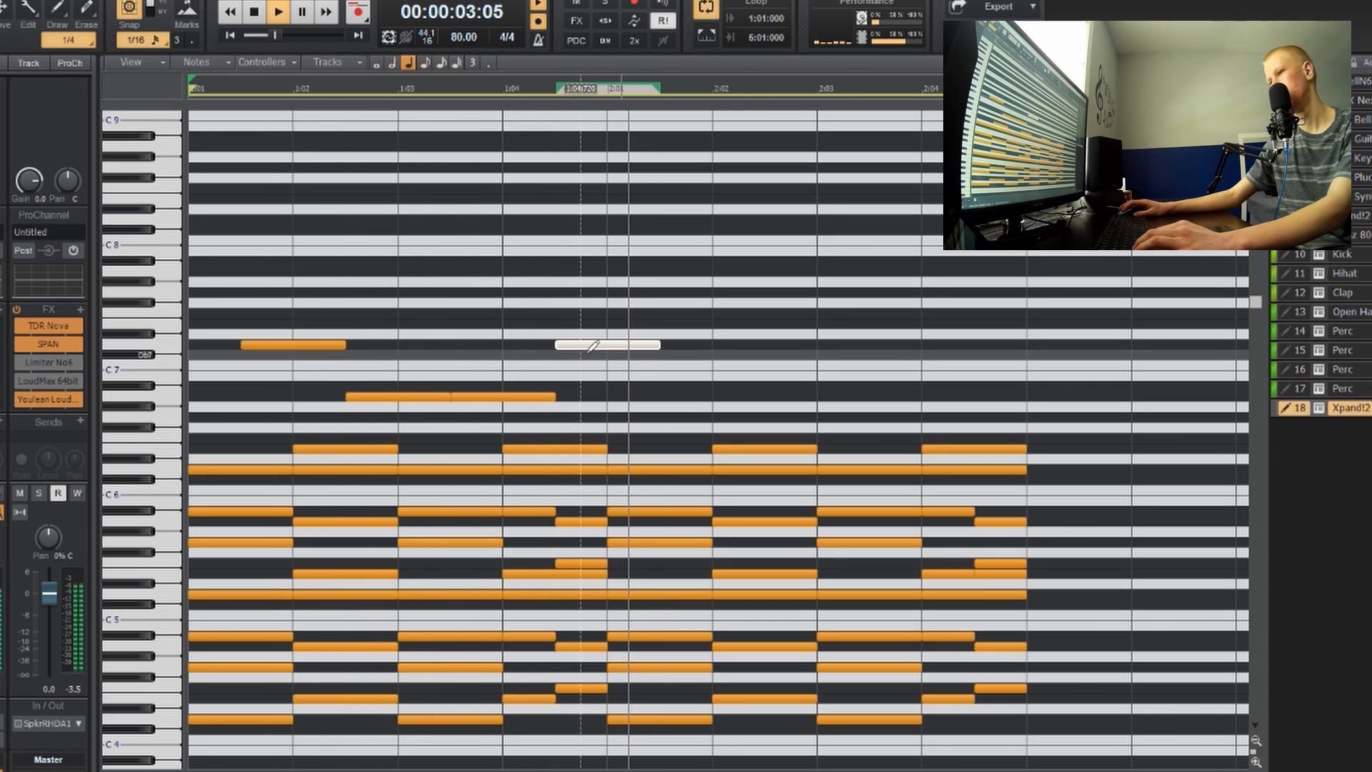
key(space)
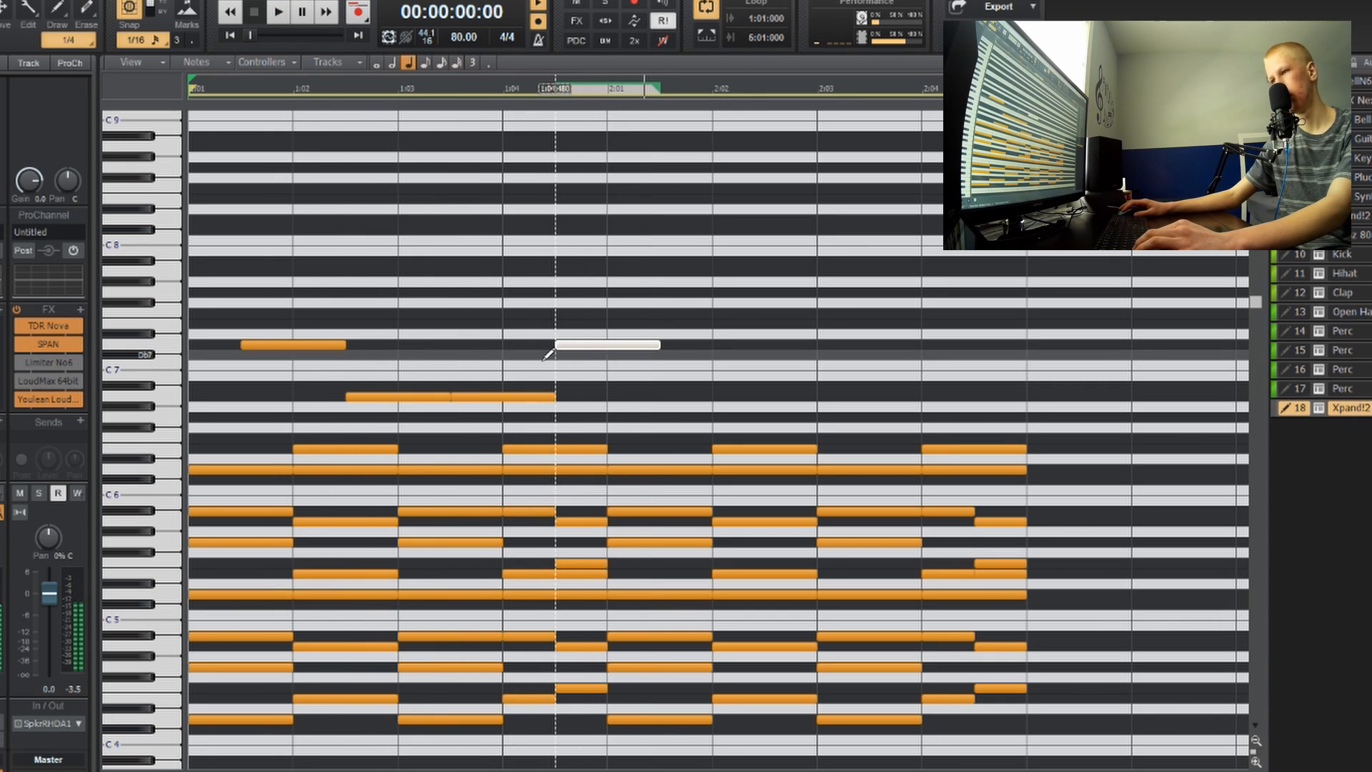
Step: Add a quarter-note Db7 above the second A6 on the offbeat of beat 3 and play the phrase
click(458, 354)
key(space)
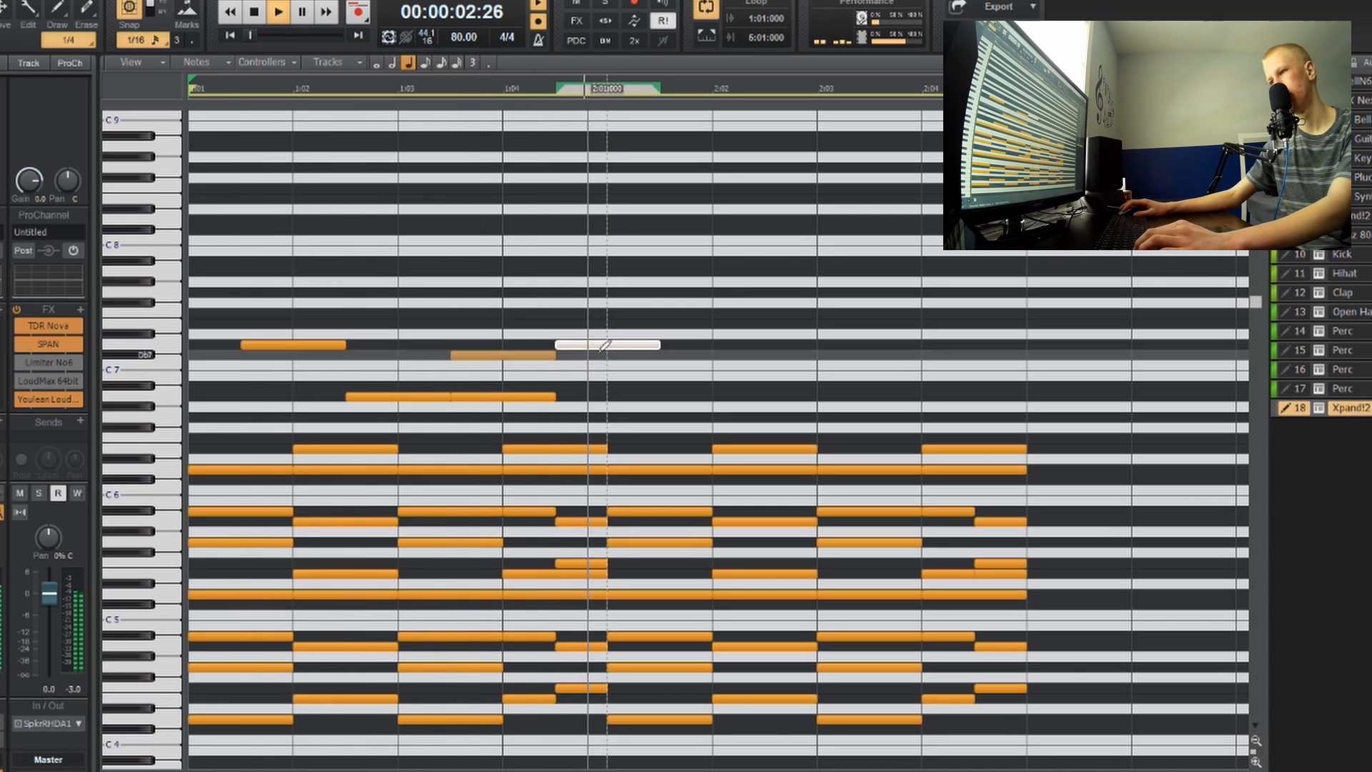
key(space)
Step: Add a second quarter note beneath the D7 on the offbeat of beat 4, try it at Bb6, and play the phrase
click(566, 383)
key(space)
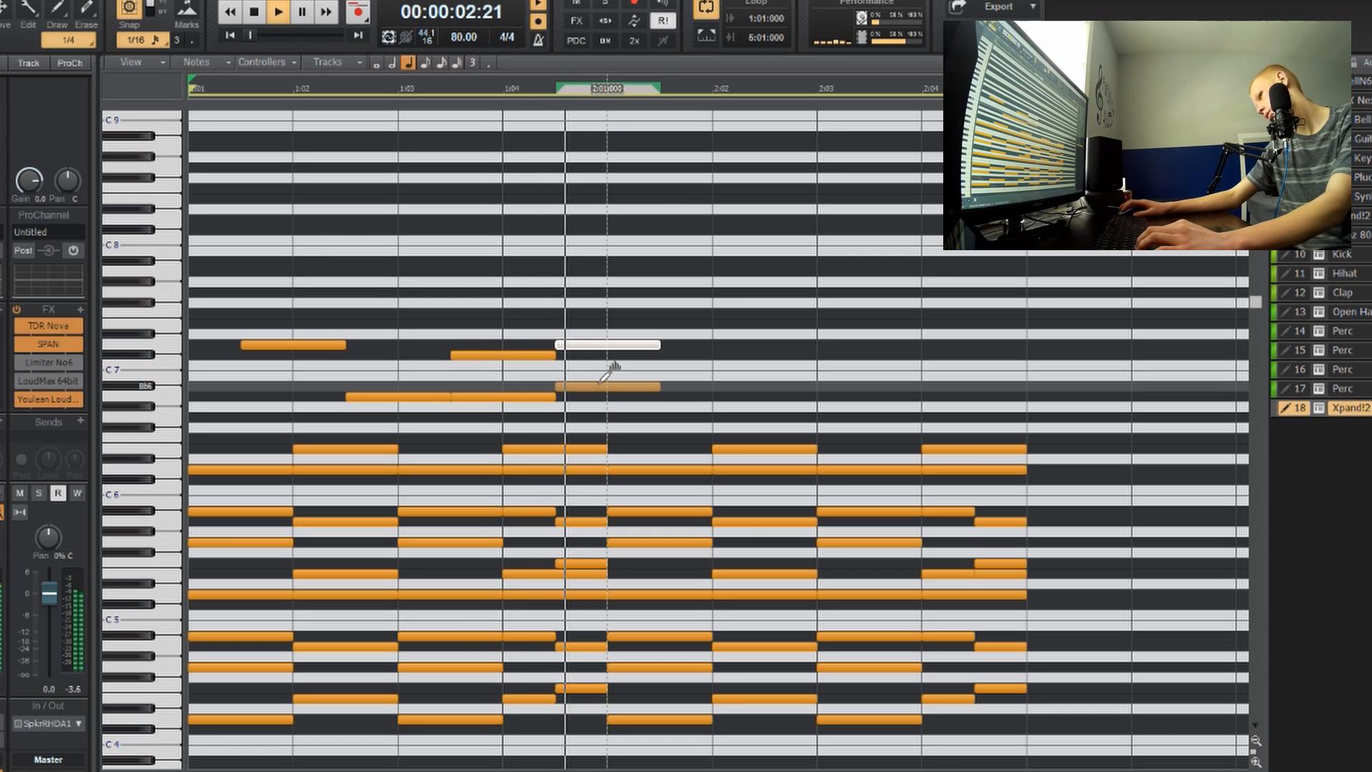
key(space)
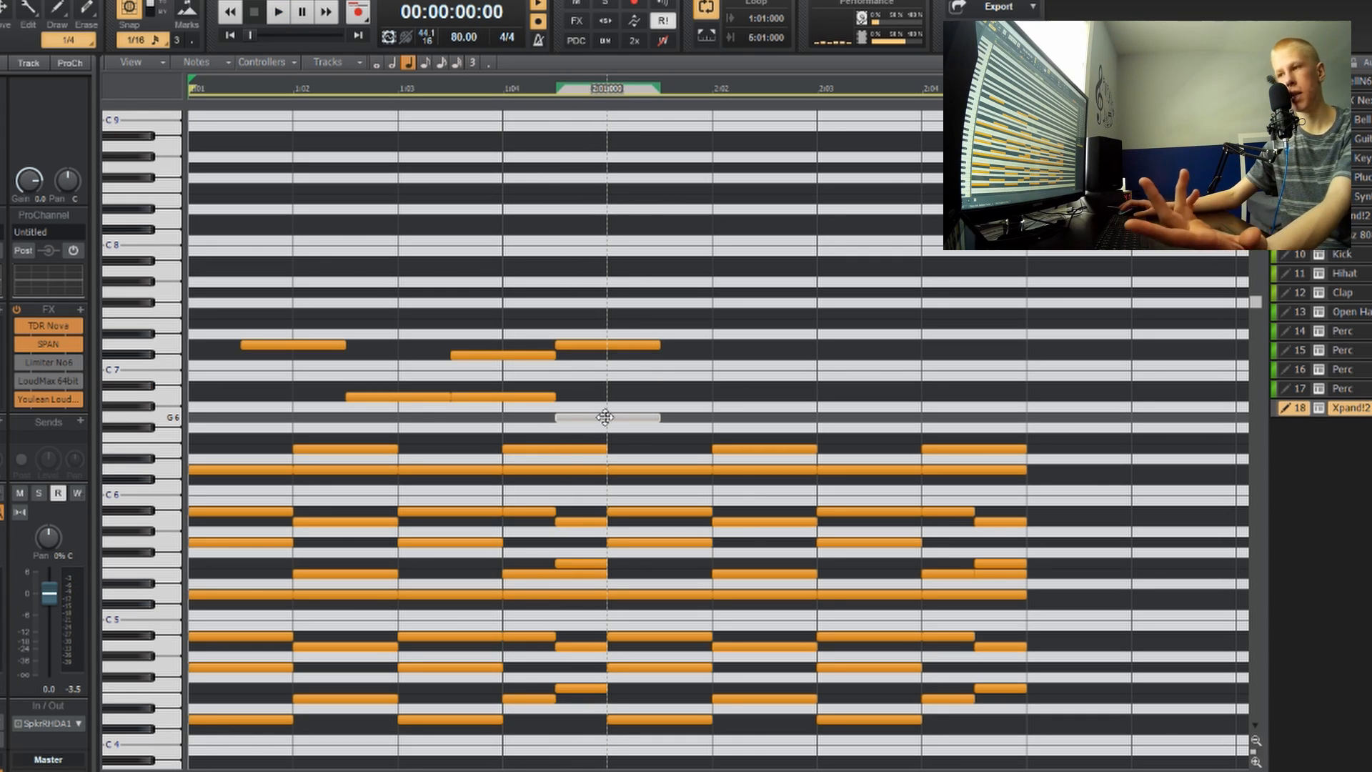
drag(605, 417, 614, 386)
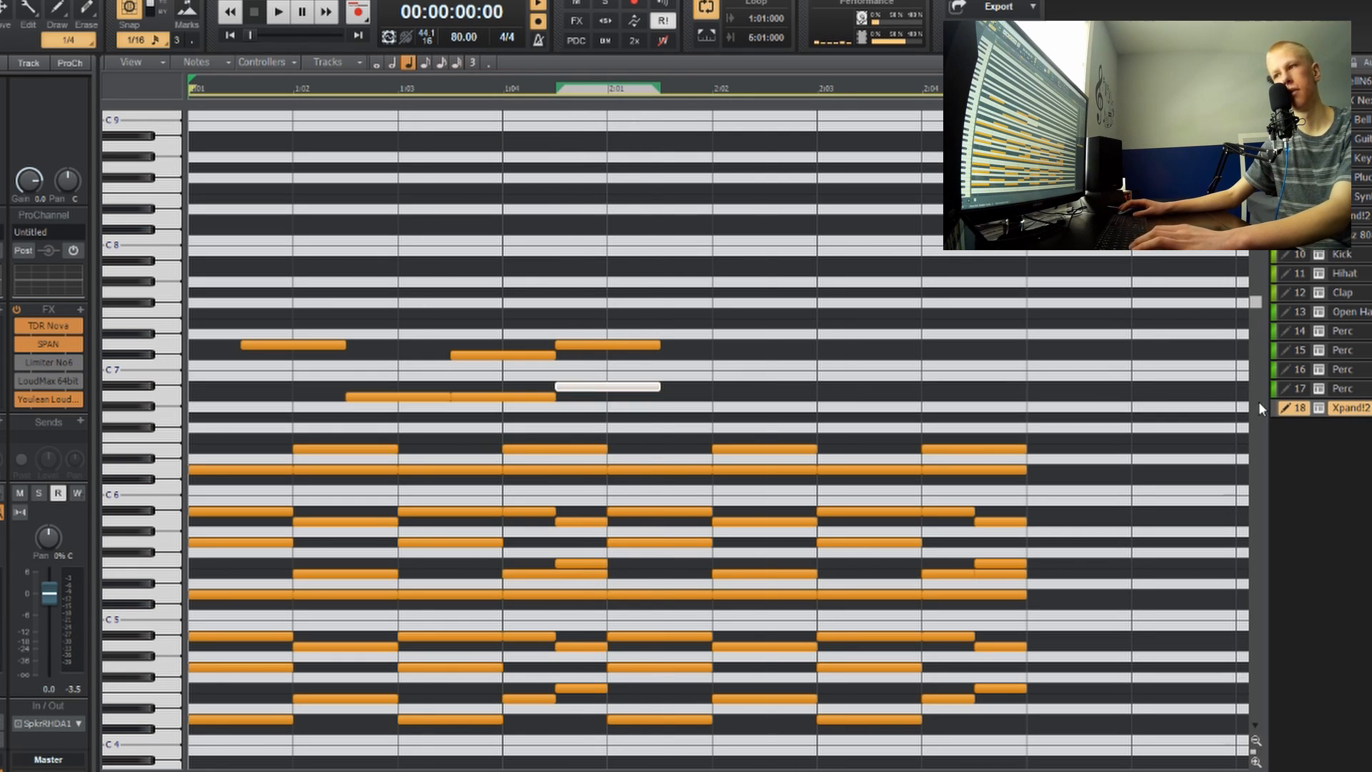
key(space)
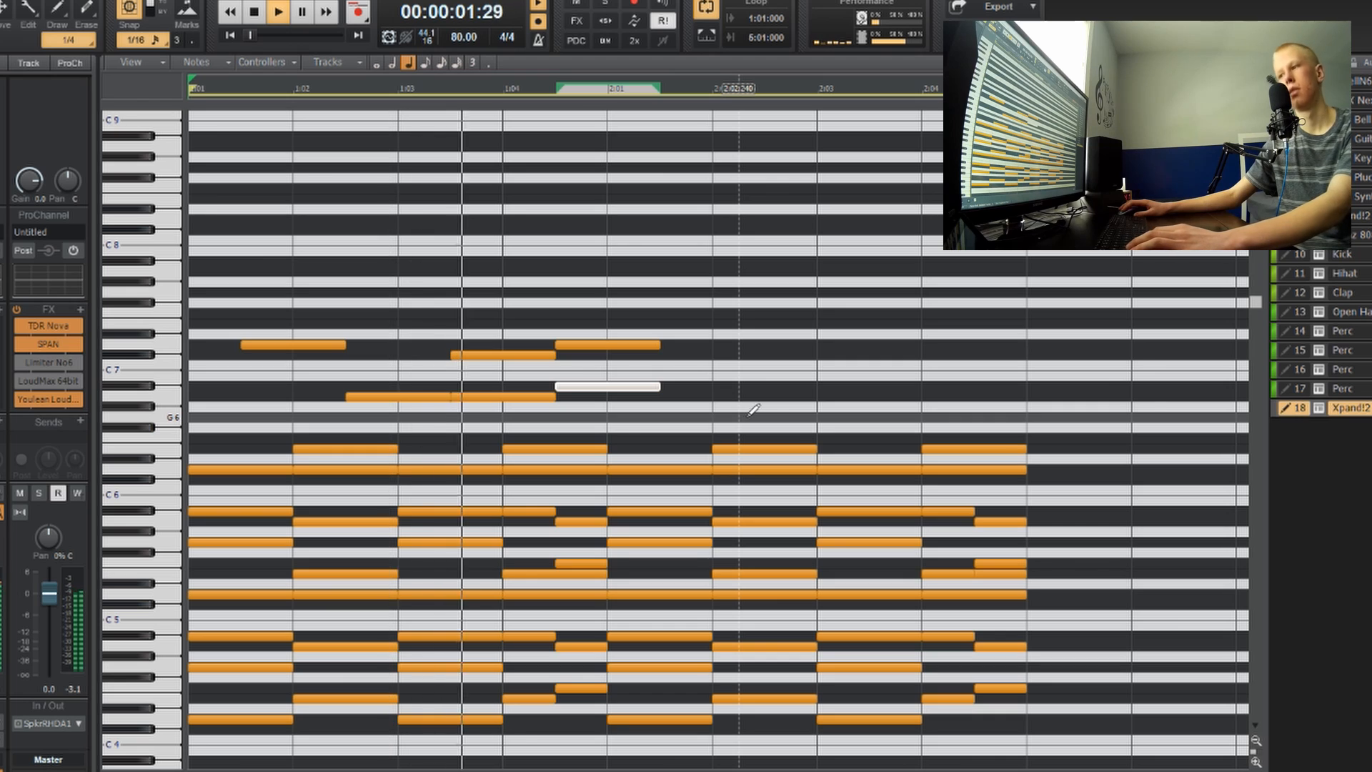
key(space)
Step: Move the Bb6 on the offbeat of beat 4 up to F7 and play the phrase
drag(636, 387, 589, 316)
key(space)
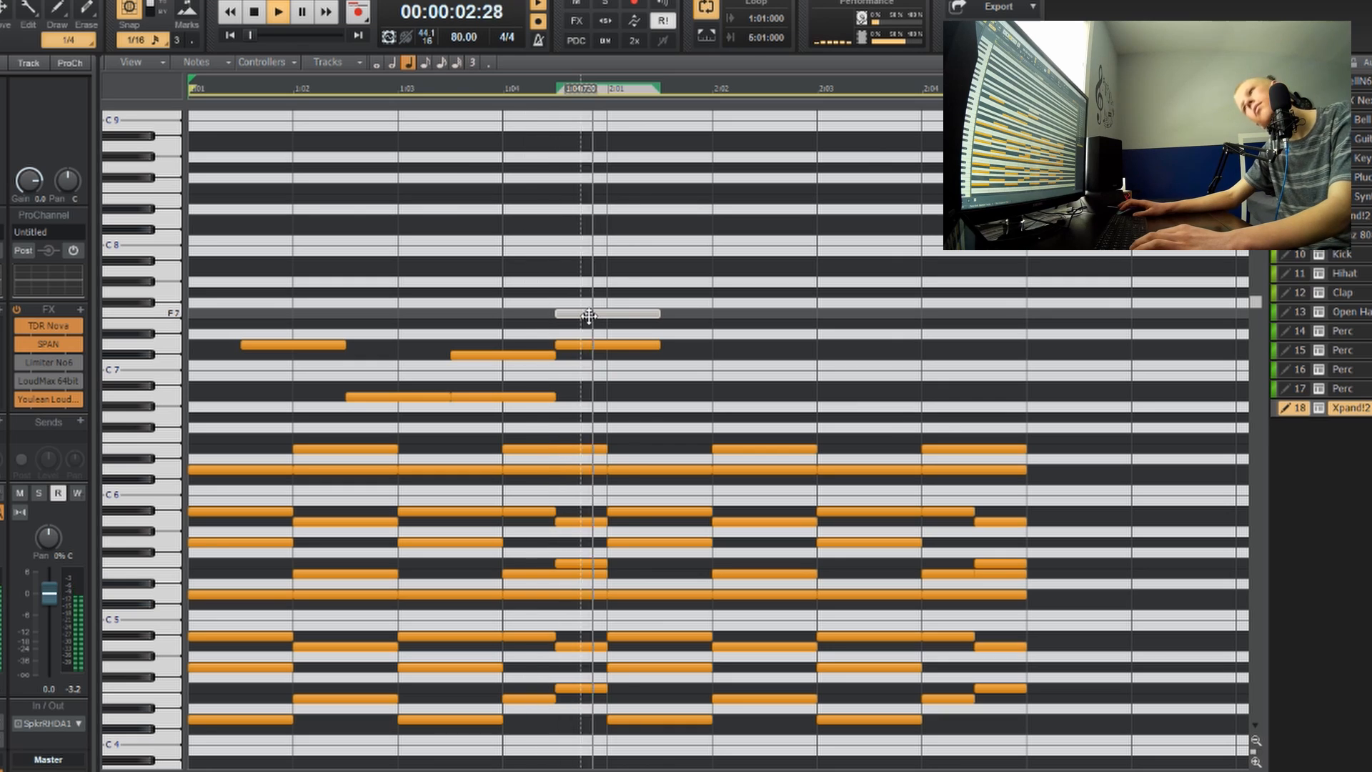
key(space)
drag(588, 316, 593, 314)
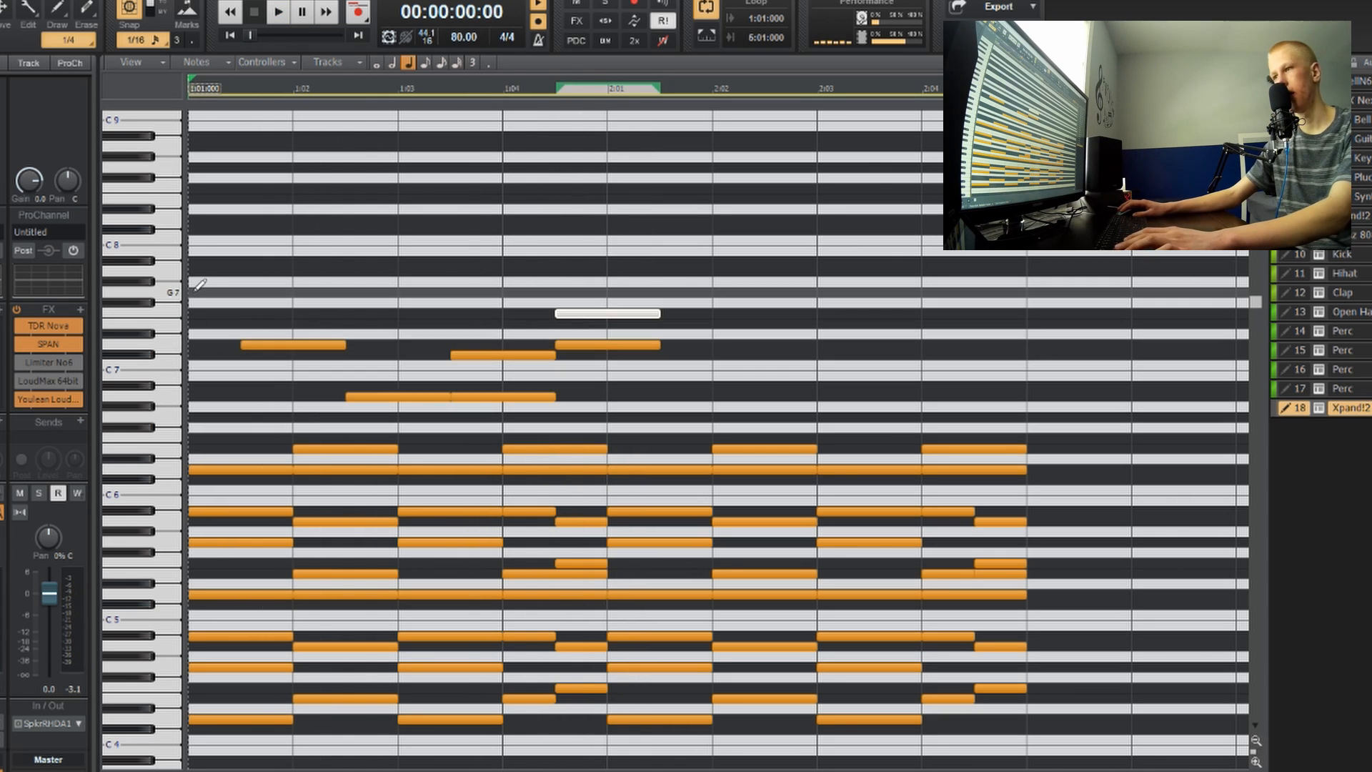
Step: Copy the upper melody of measure 1 into measure 2
drag(179, 299, 176, 414)
drag(243, 345, 294, 353)
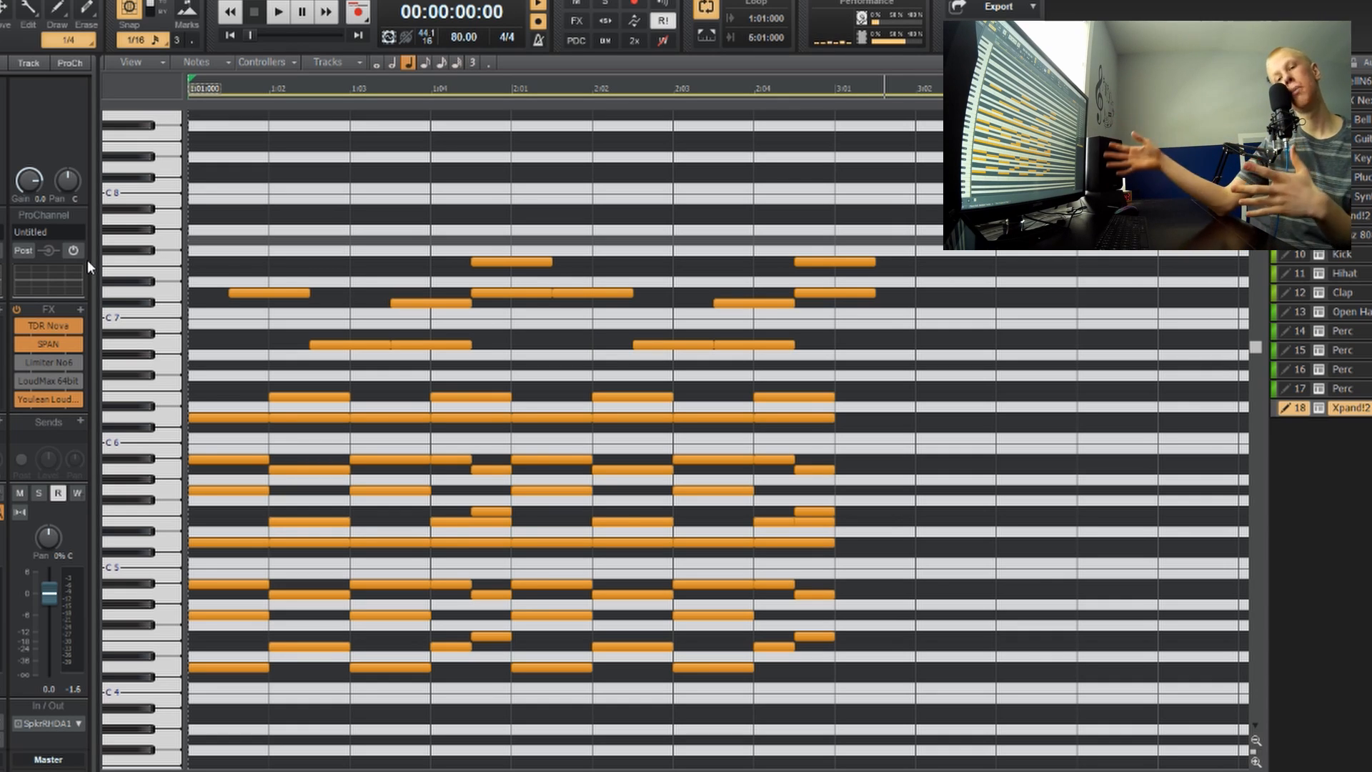
Step: Add a G7 at the start of measure 1, lengthen it to a dotted half note, and play the result
key(t)
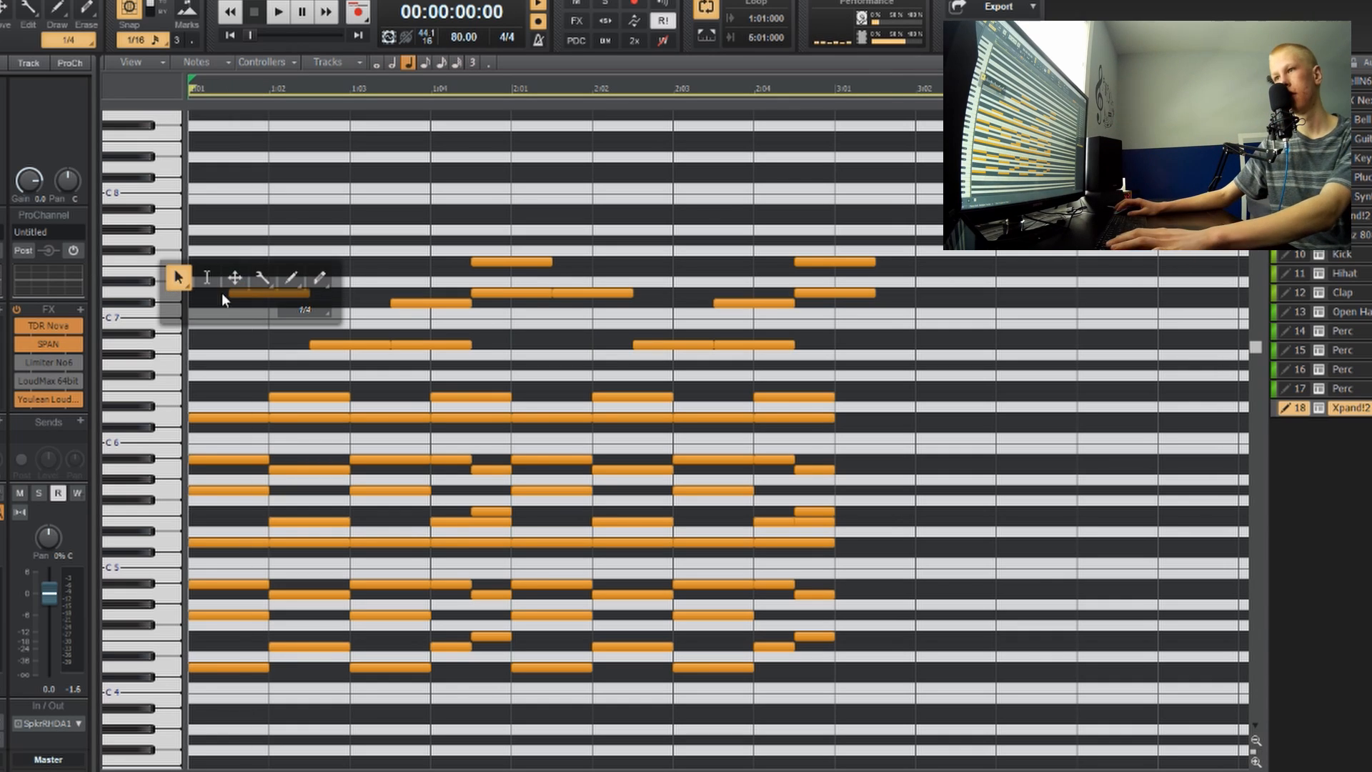
click(254, 271)
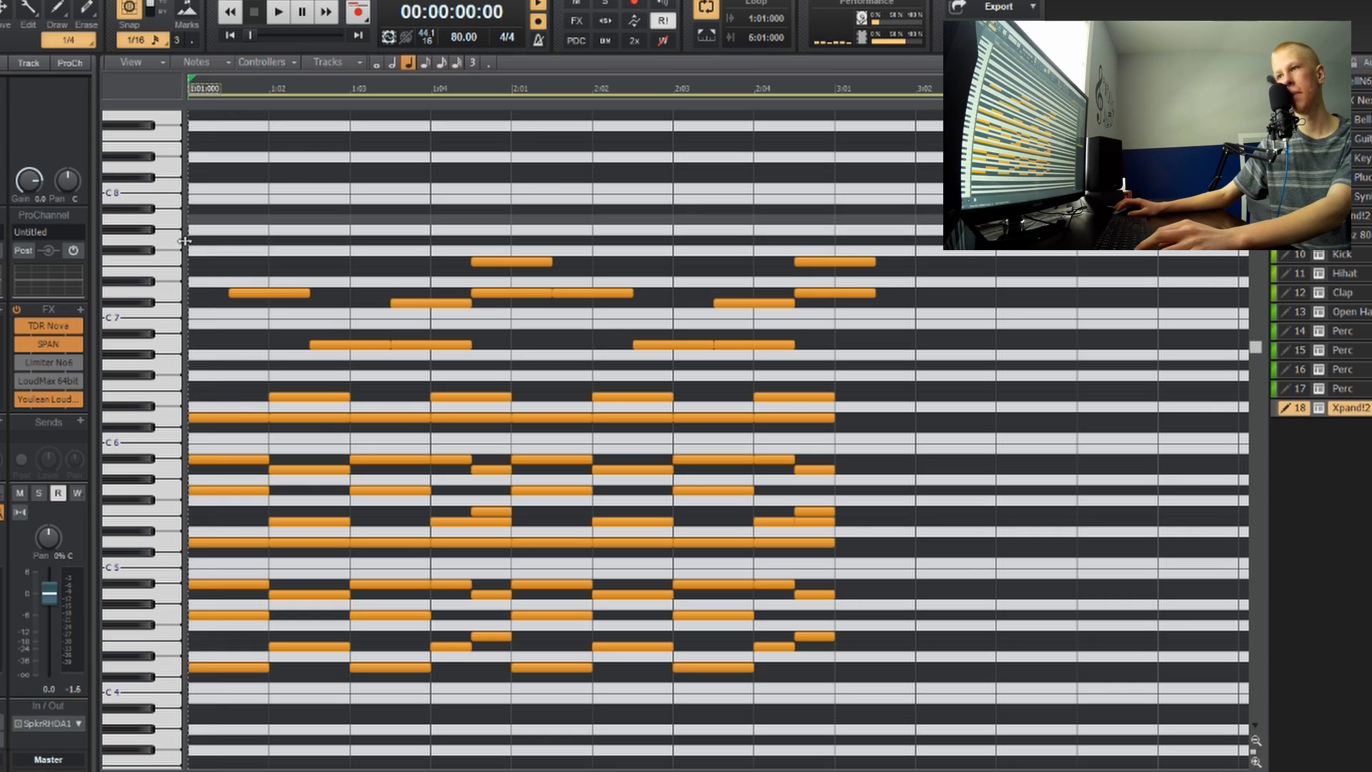
key(space)
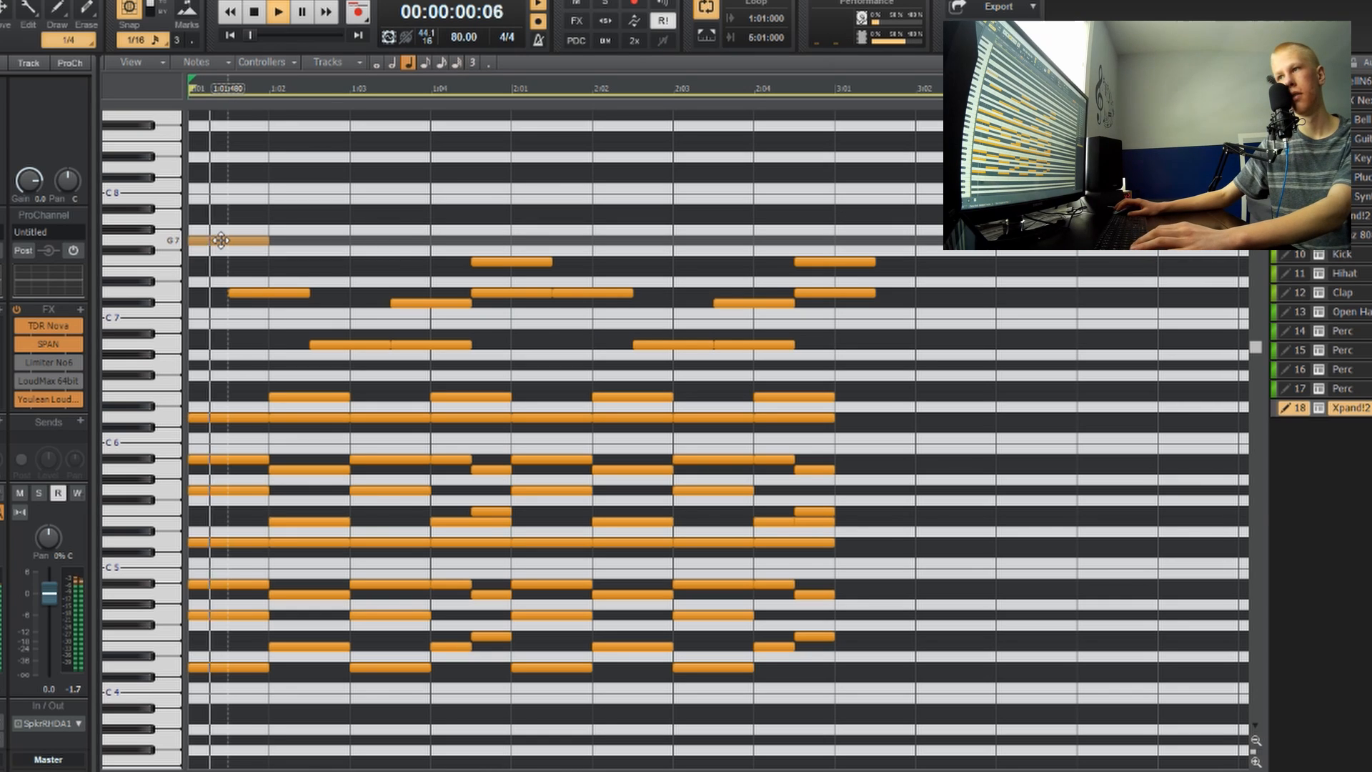
key(space)
drag(261, 243, 431, 243)
key(space)
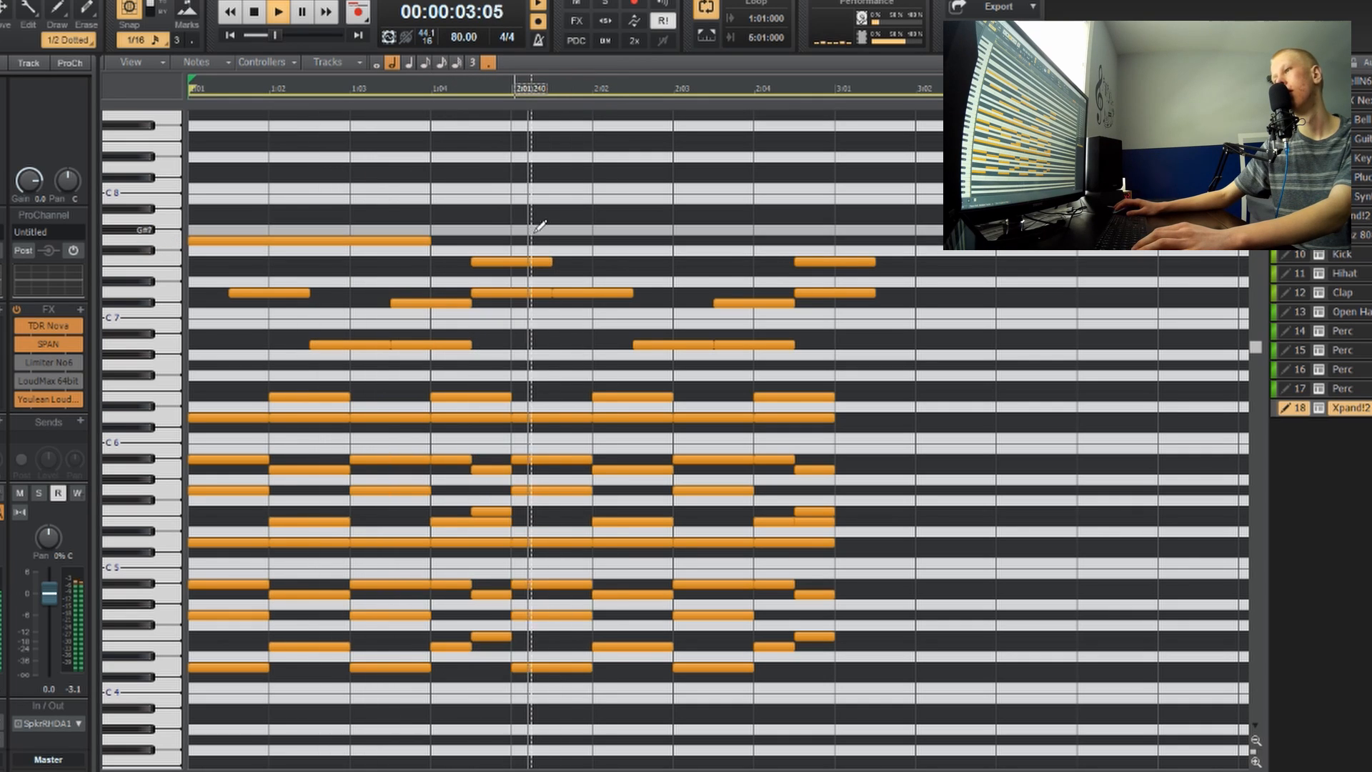
Step: Add a half-note Bb7 on beat 1 and a half-note A7 on beat 3 of measure 2, and play both measures
click(513, 209)
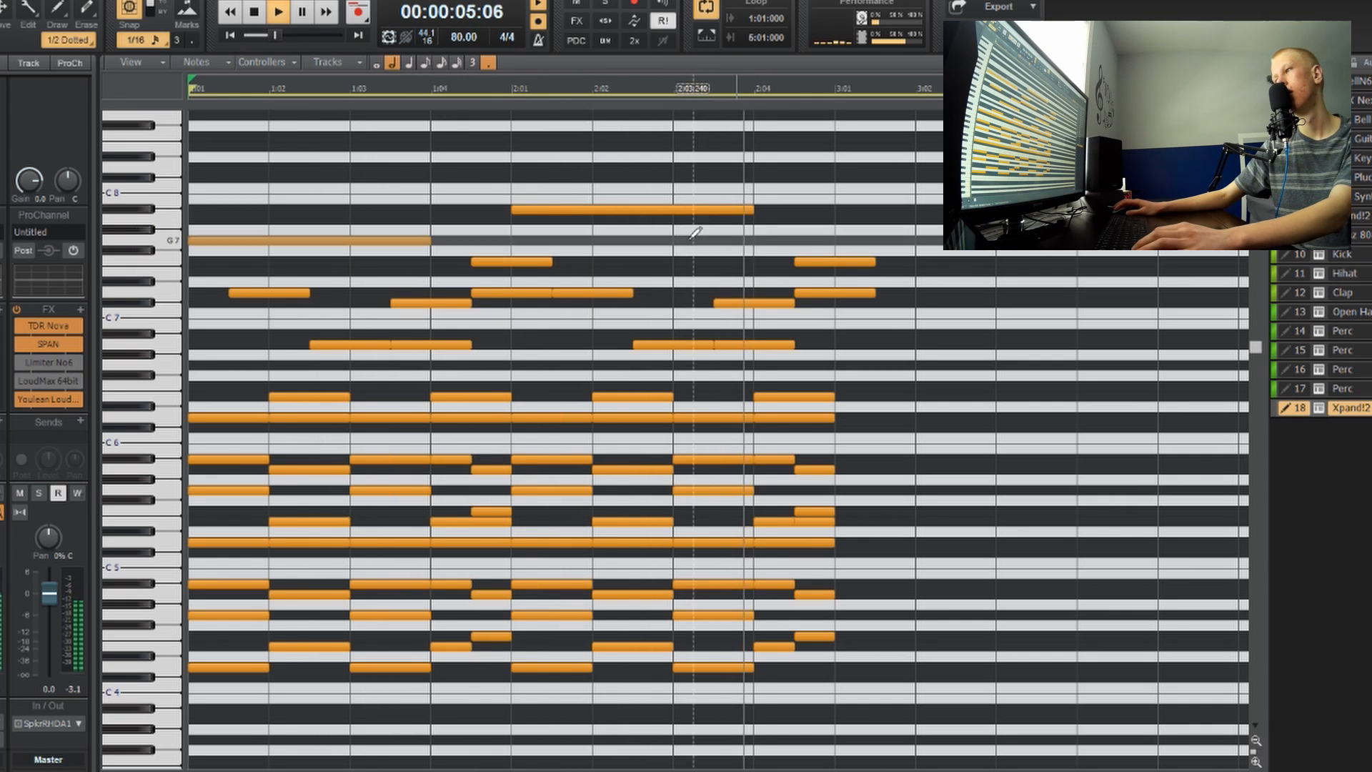
key(space)
drag(752, 209, 689, 221)
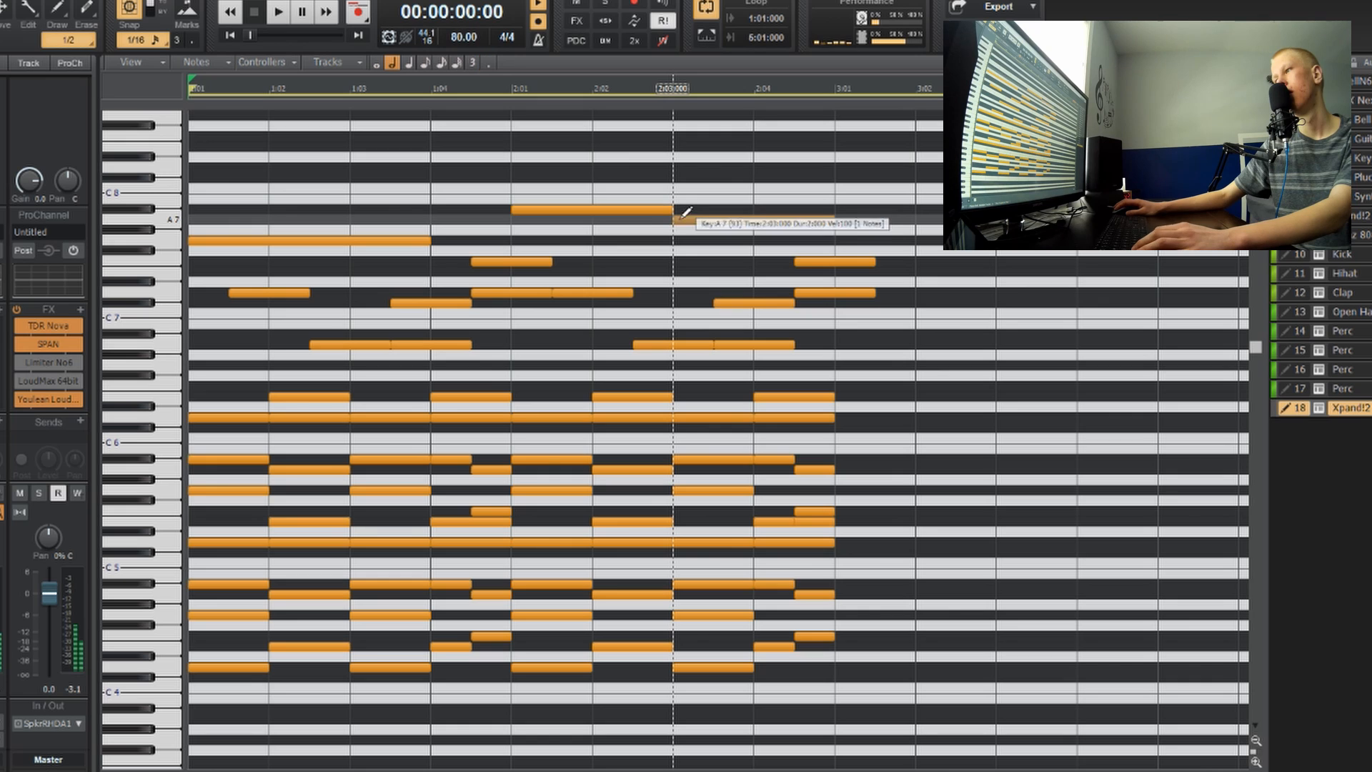
click(688, 221)
key(space)
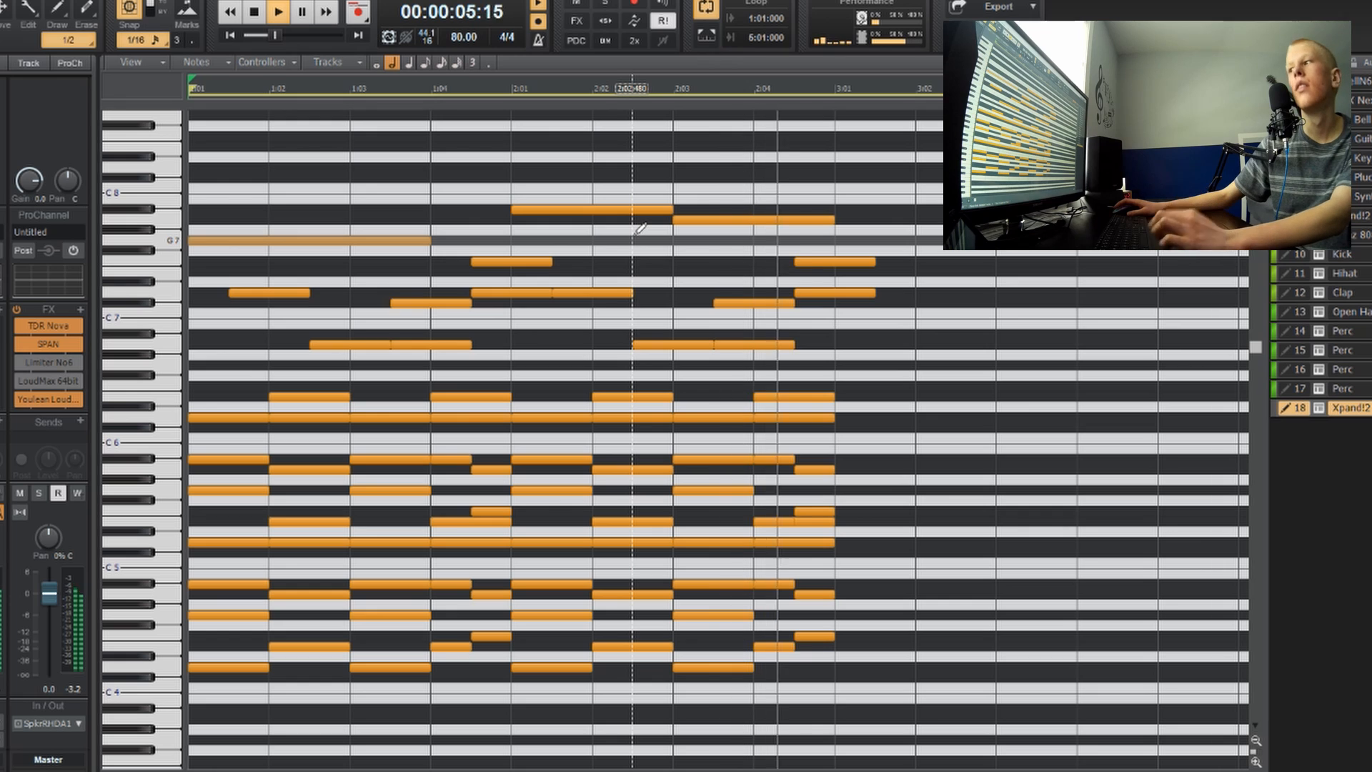
key(space)
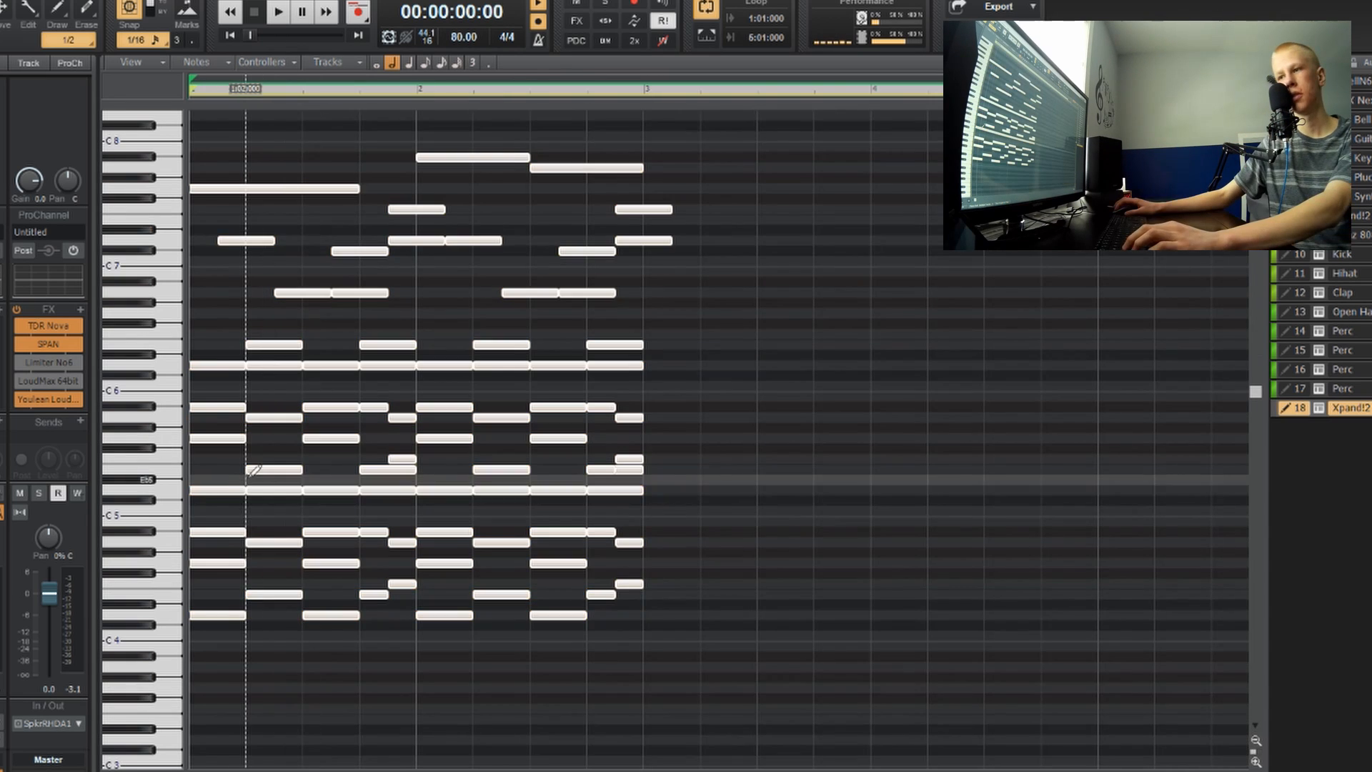
Step: Transpose all notes down two semitones and play the result
key(space)
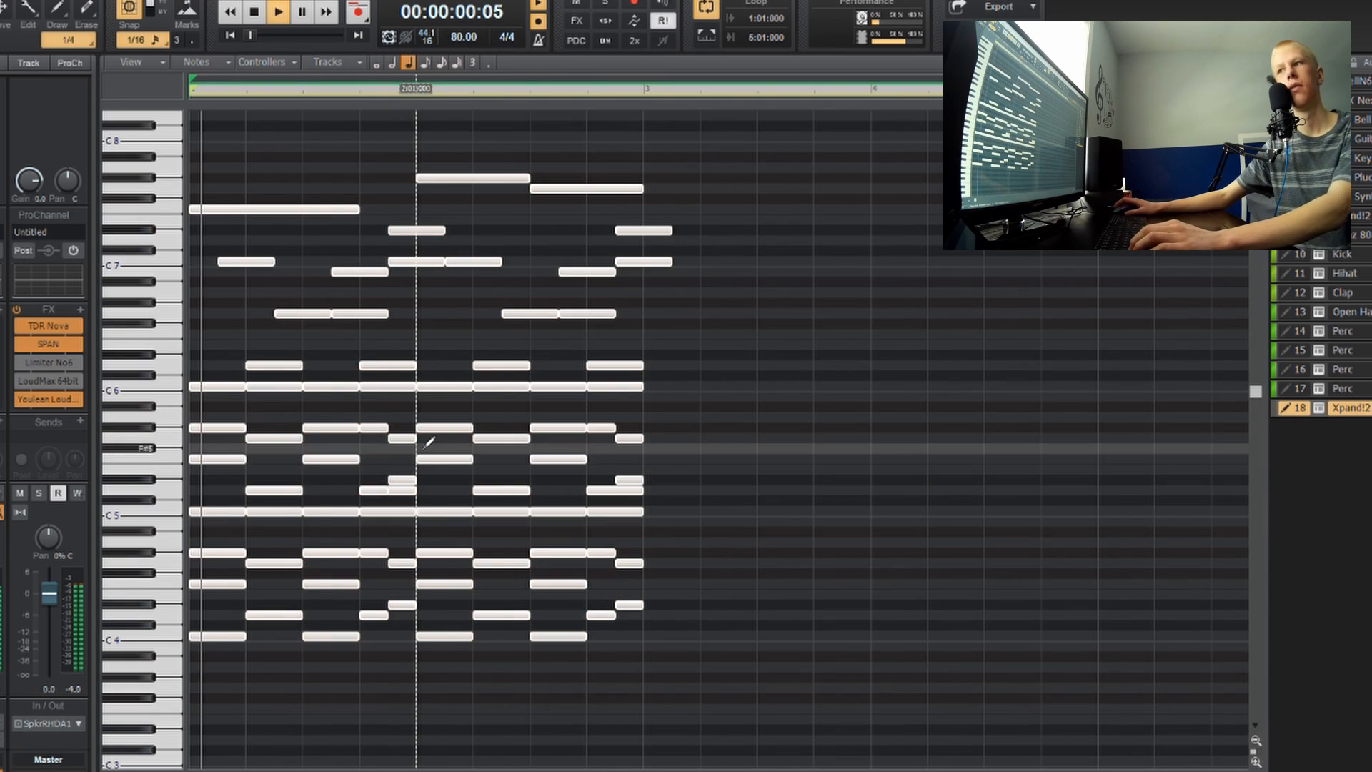
scroll(429, 450, up, 3)
scroll(429, 455, down, 2)
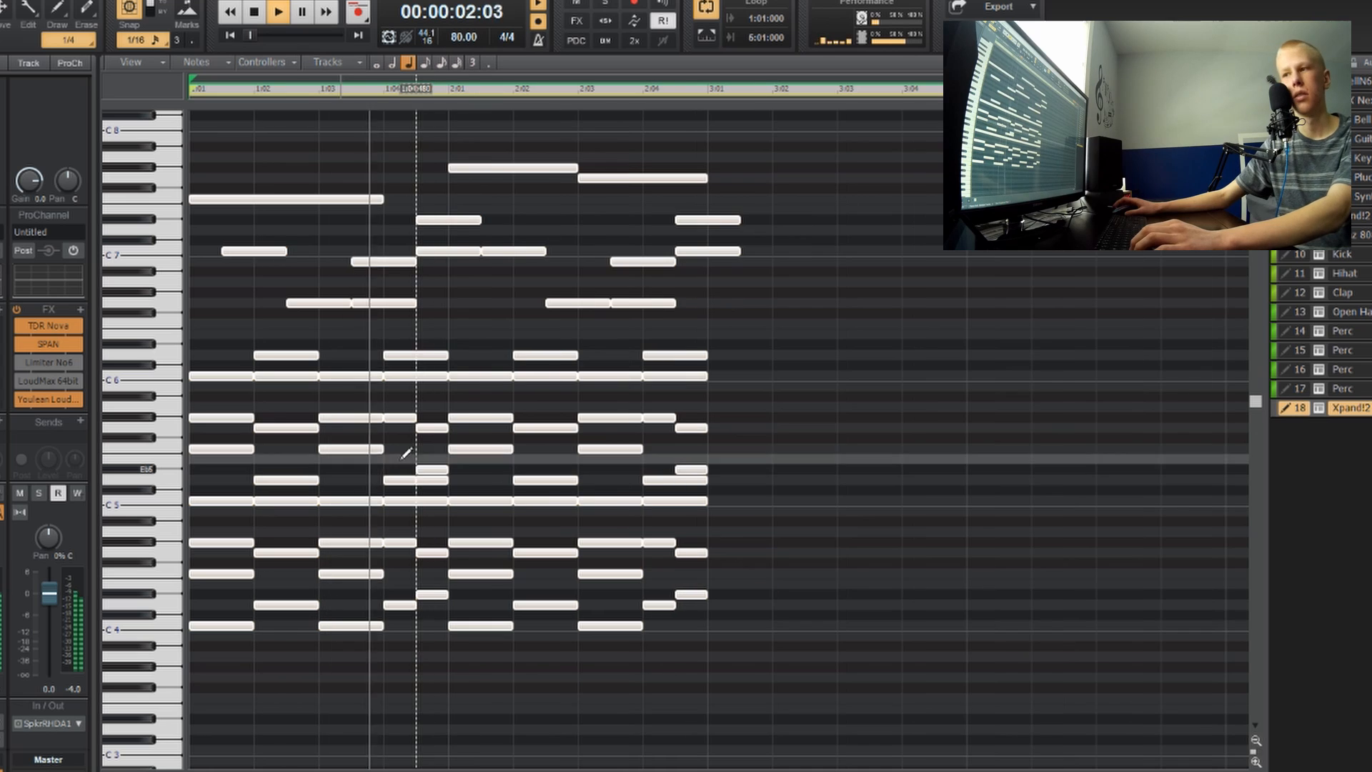
key(ctrl+a)
key(space)
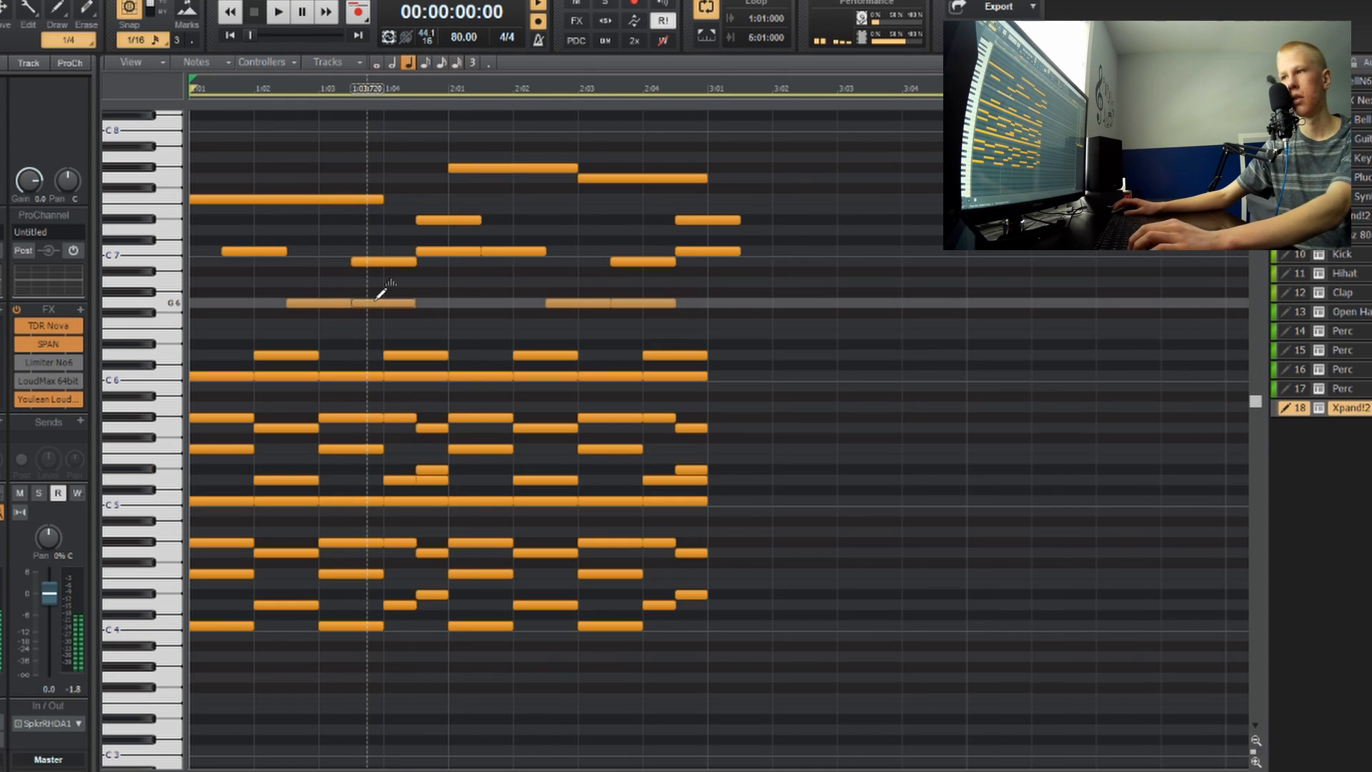
Step: Raise the B6 notes in measures 1 and 2 to C7 and play the melody
key(space)
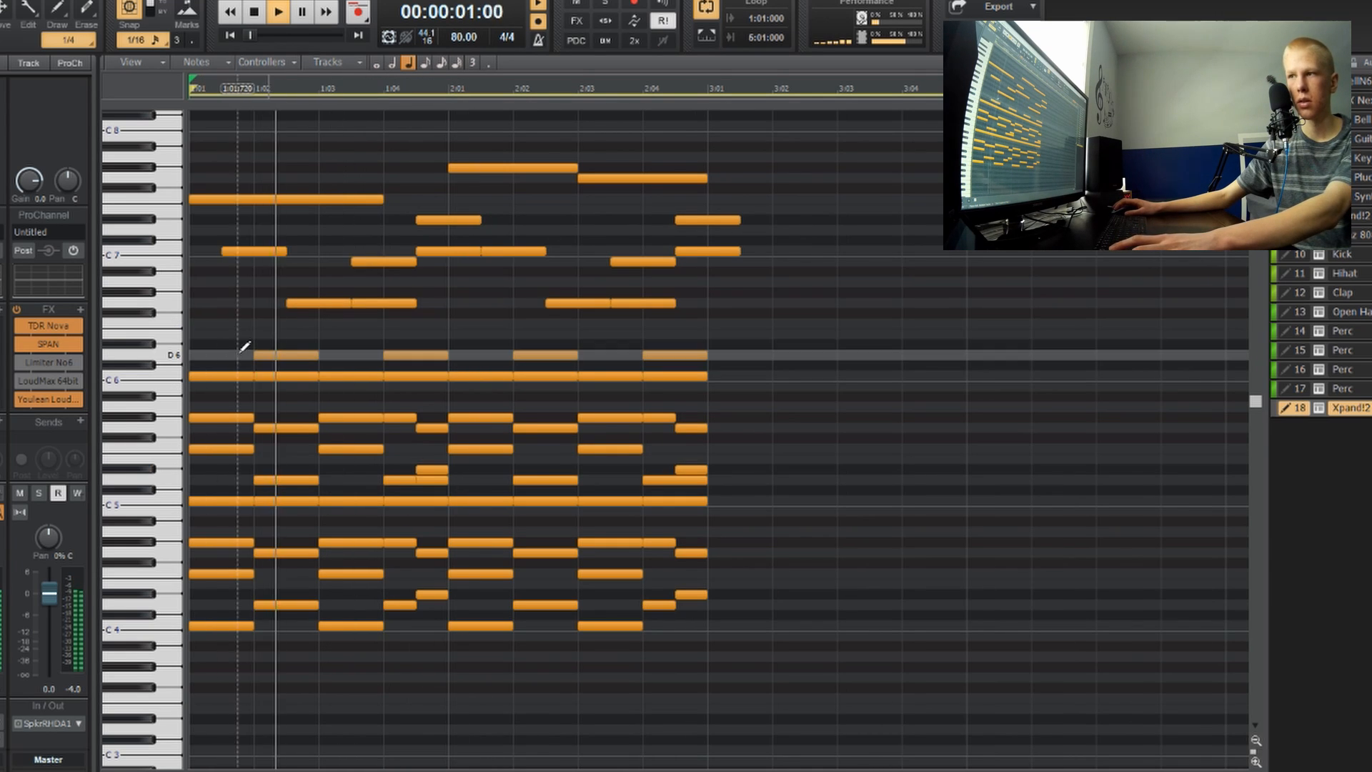
key(space)
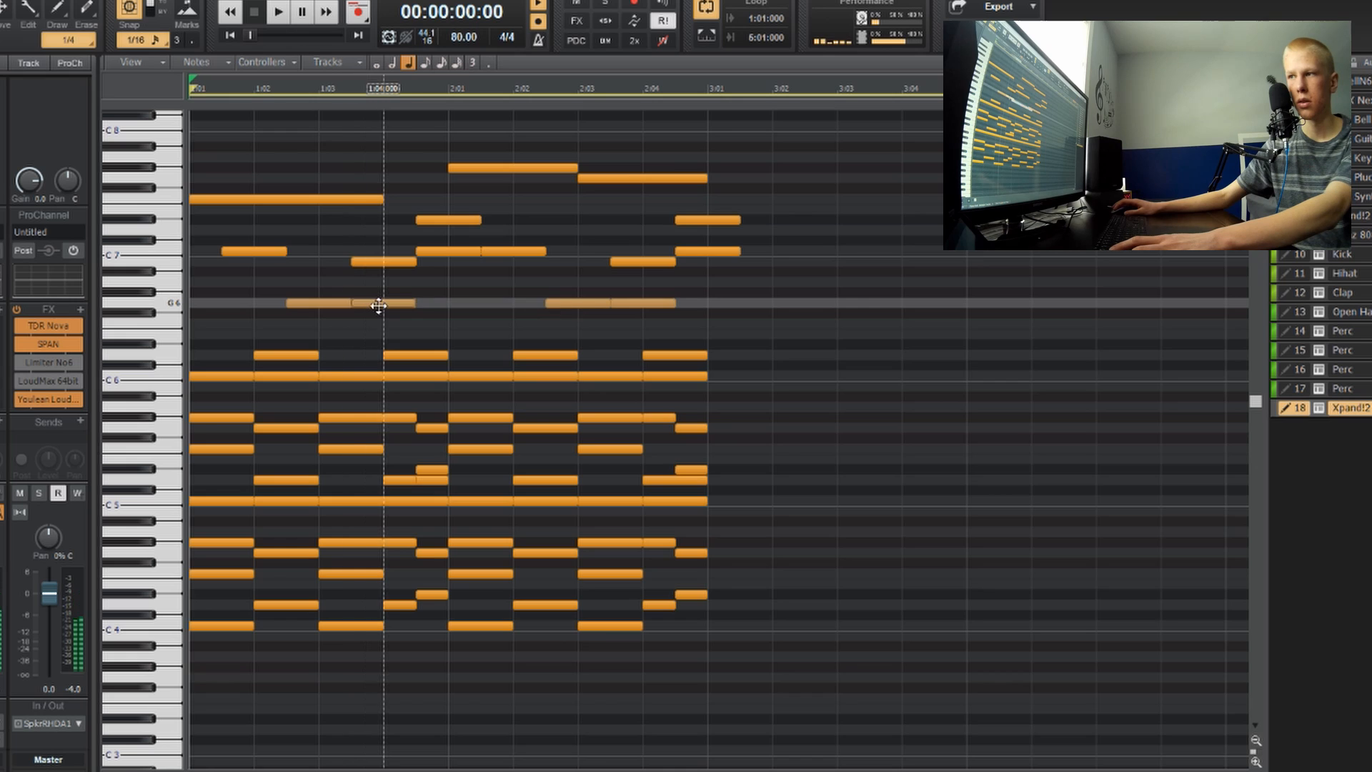
drag(395, 259, 389, 250)
click(644, 252)
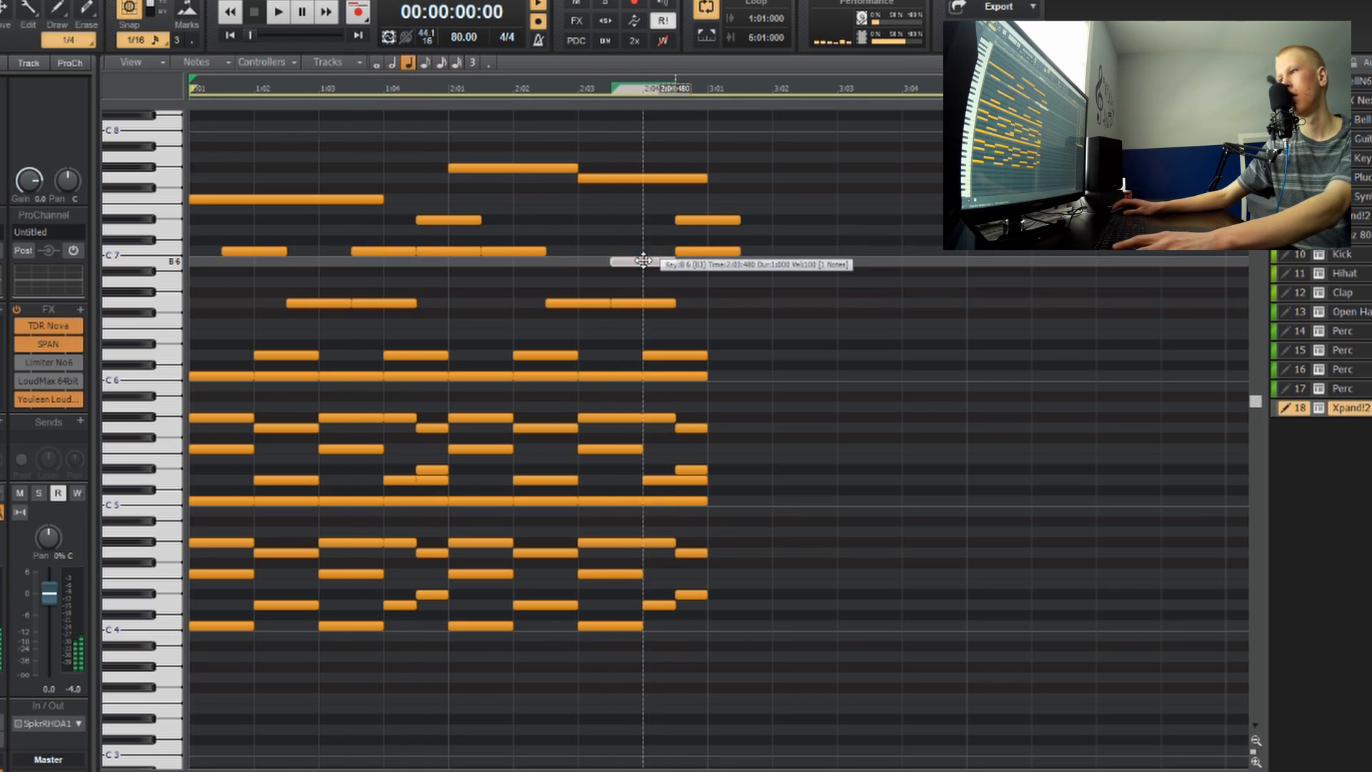
key(space)
key(ctrl+Left)
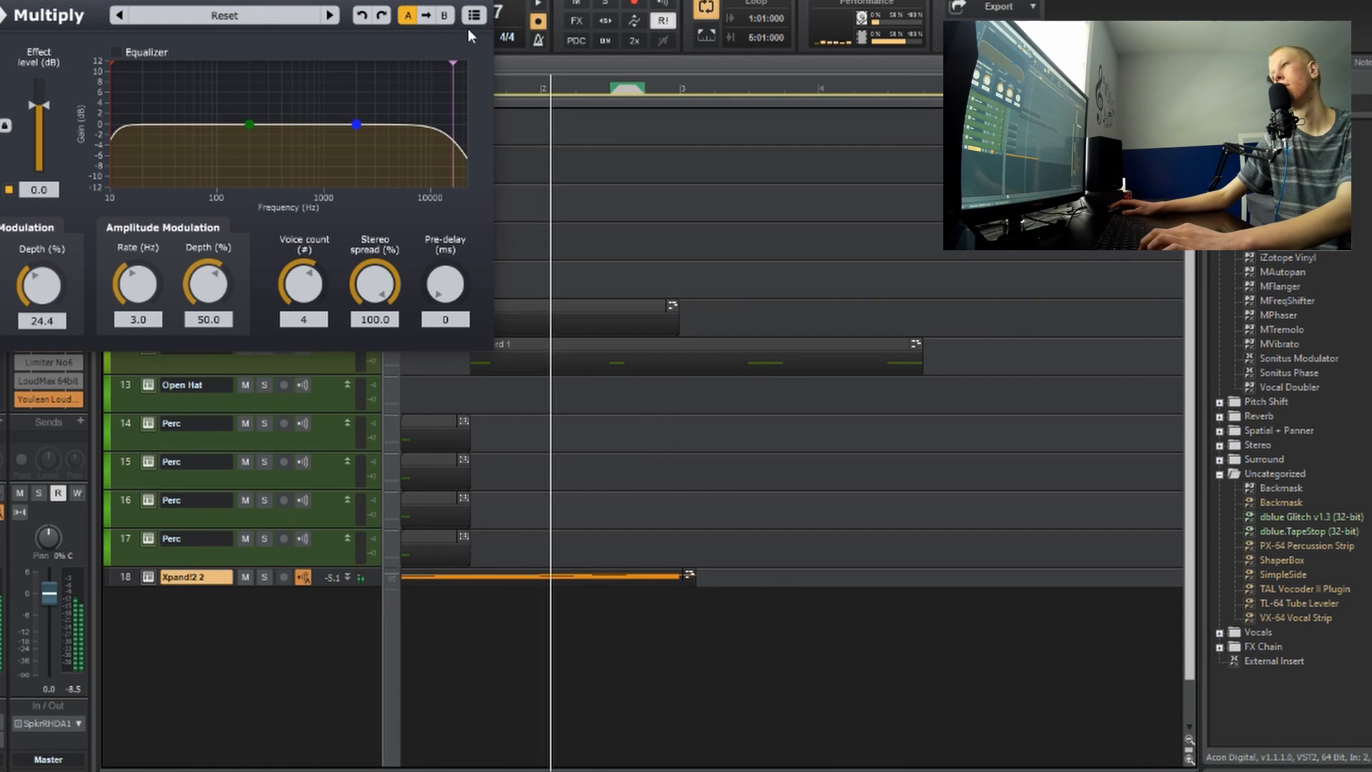
Step: Close the Multiply effect window and replay the Xpand!2 2 track from the start
click(485, 2)
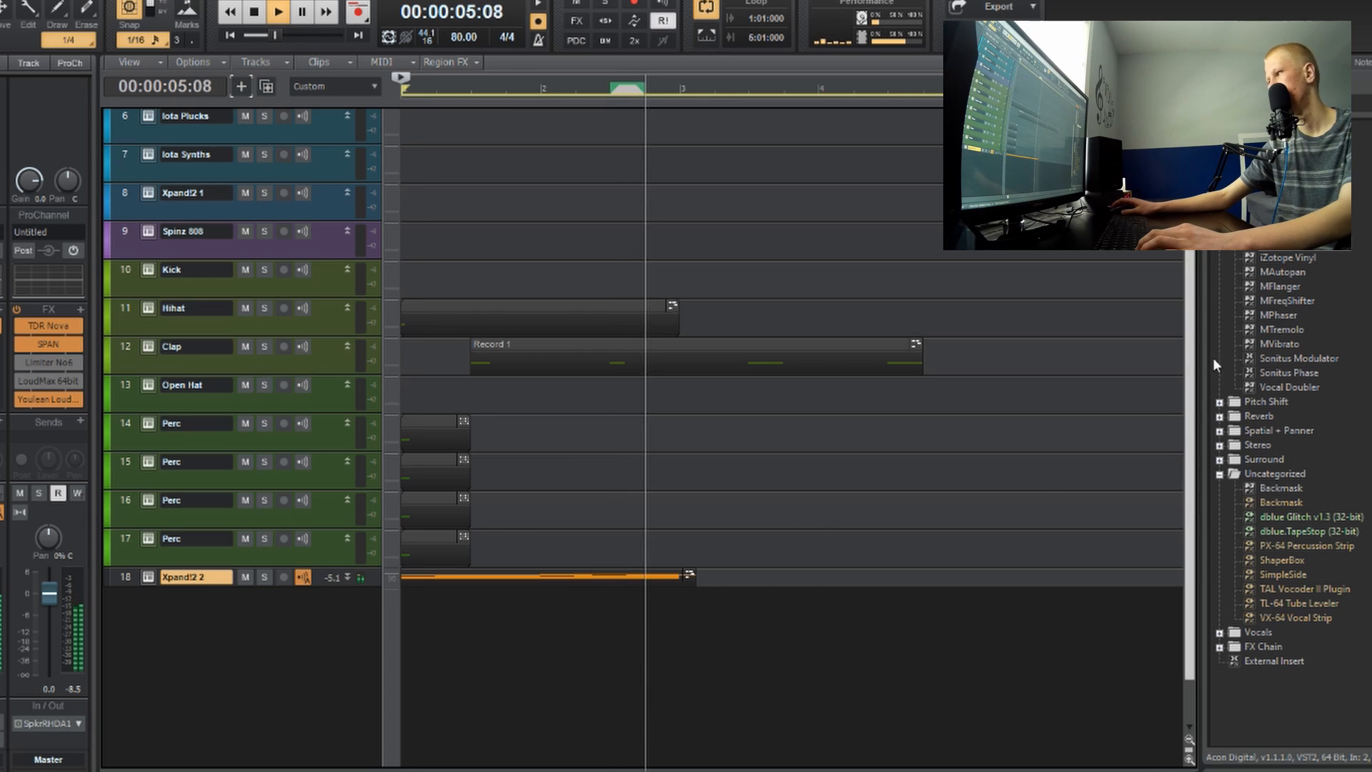
key(space)
key(space)
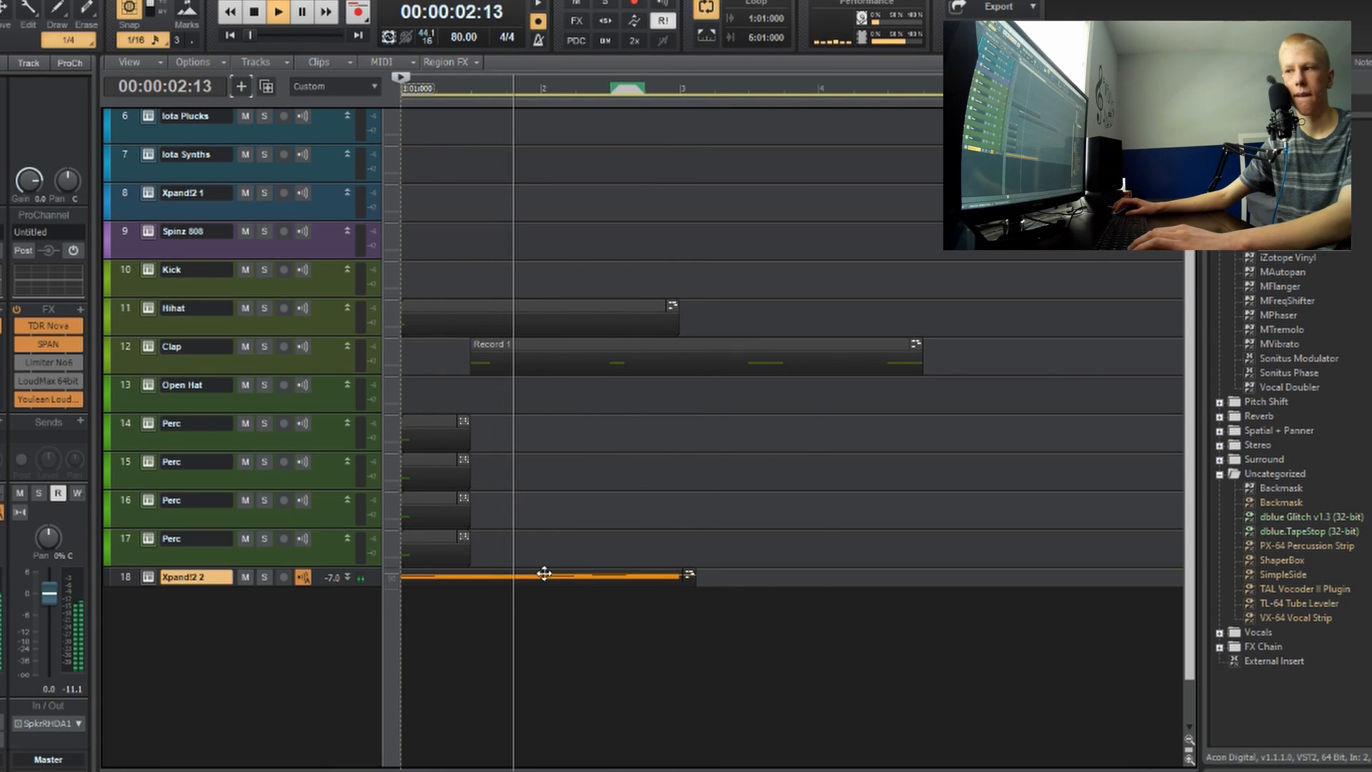
double_click(544, 574)
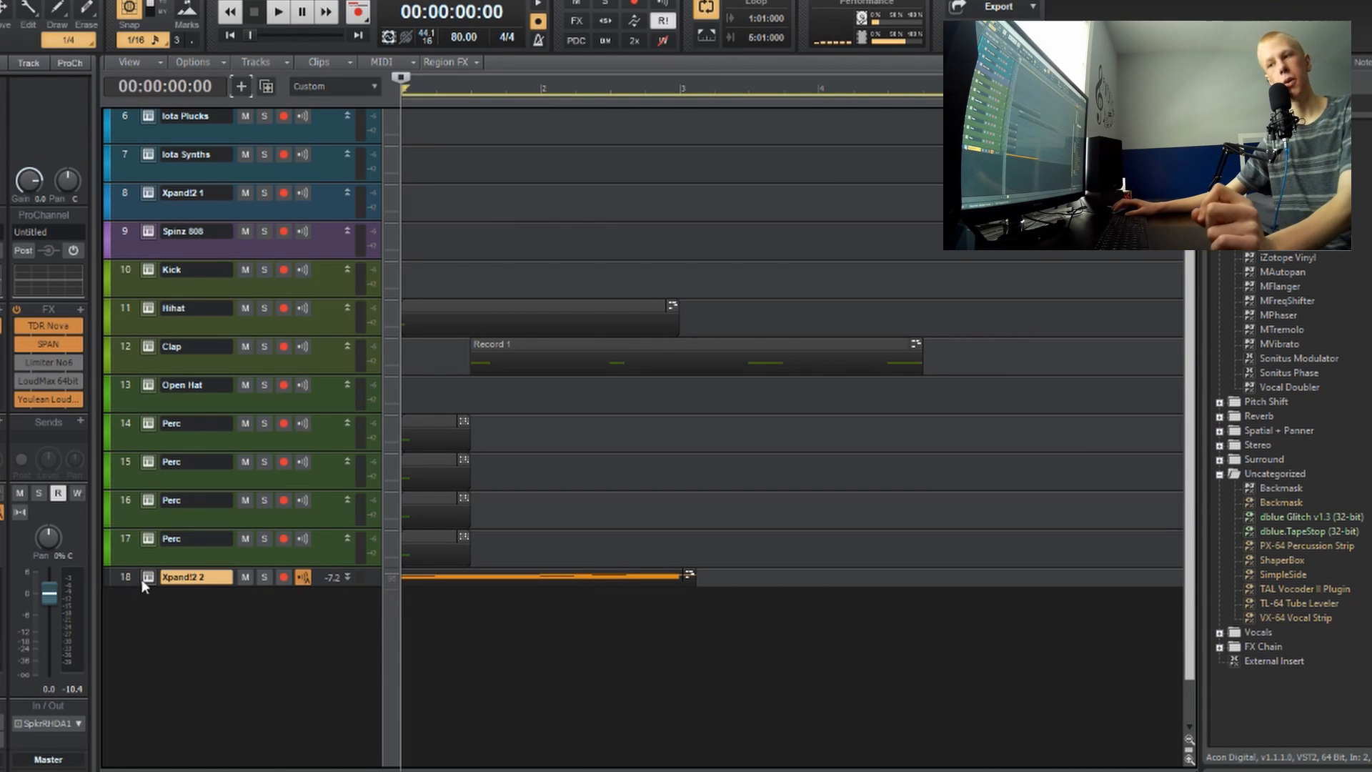
Step: Open the empty piano roll of the bells track and start playback from the beginning several times
double_click(1, 326)
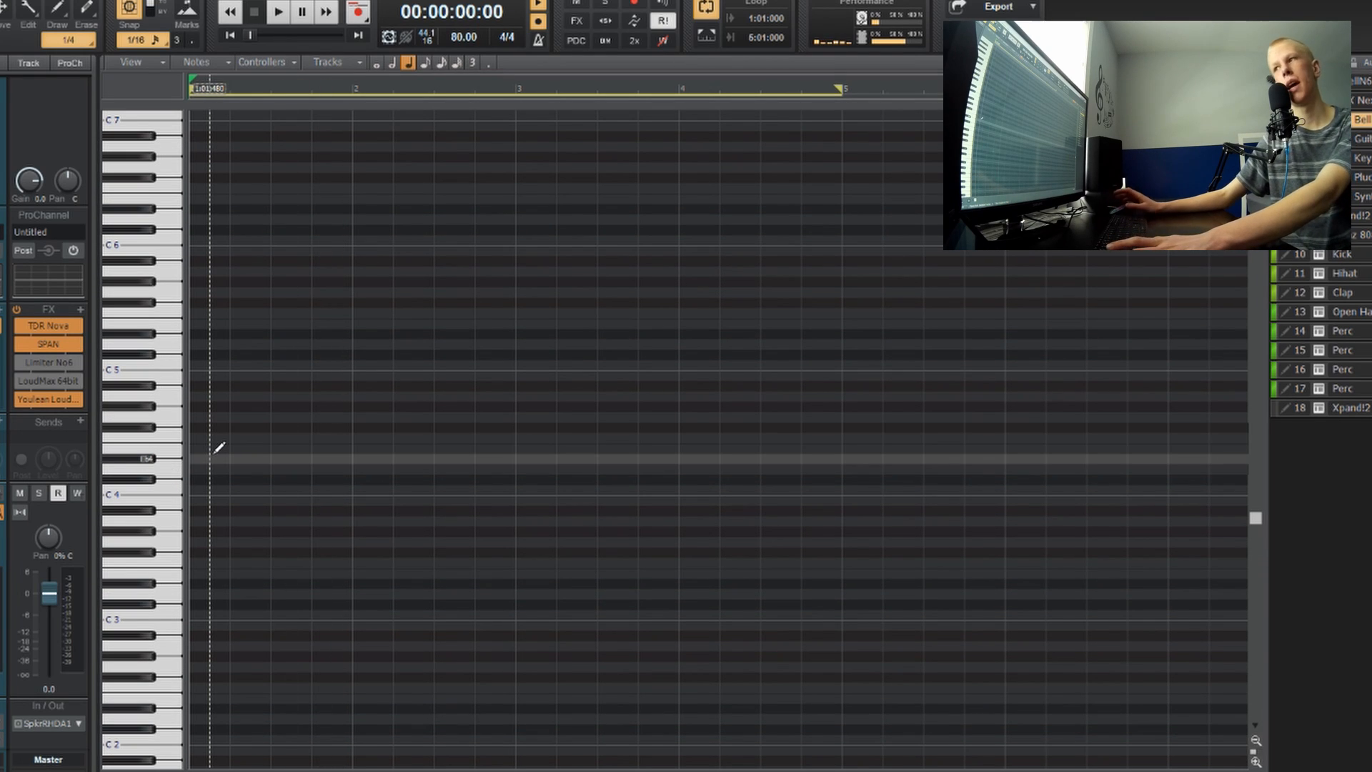
key(space)
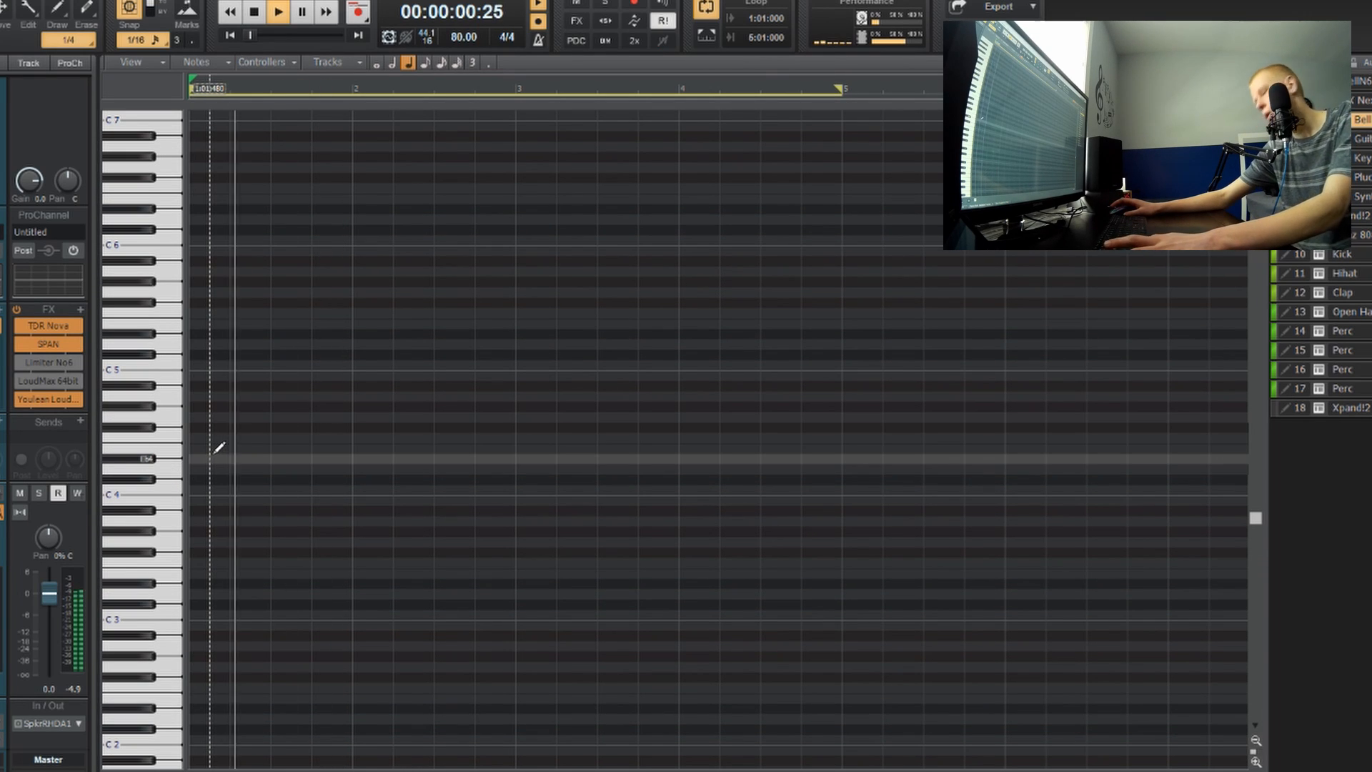
key(space)
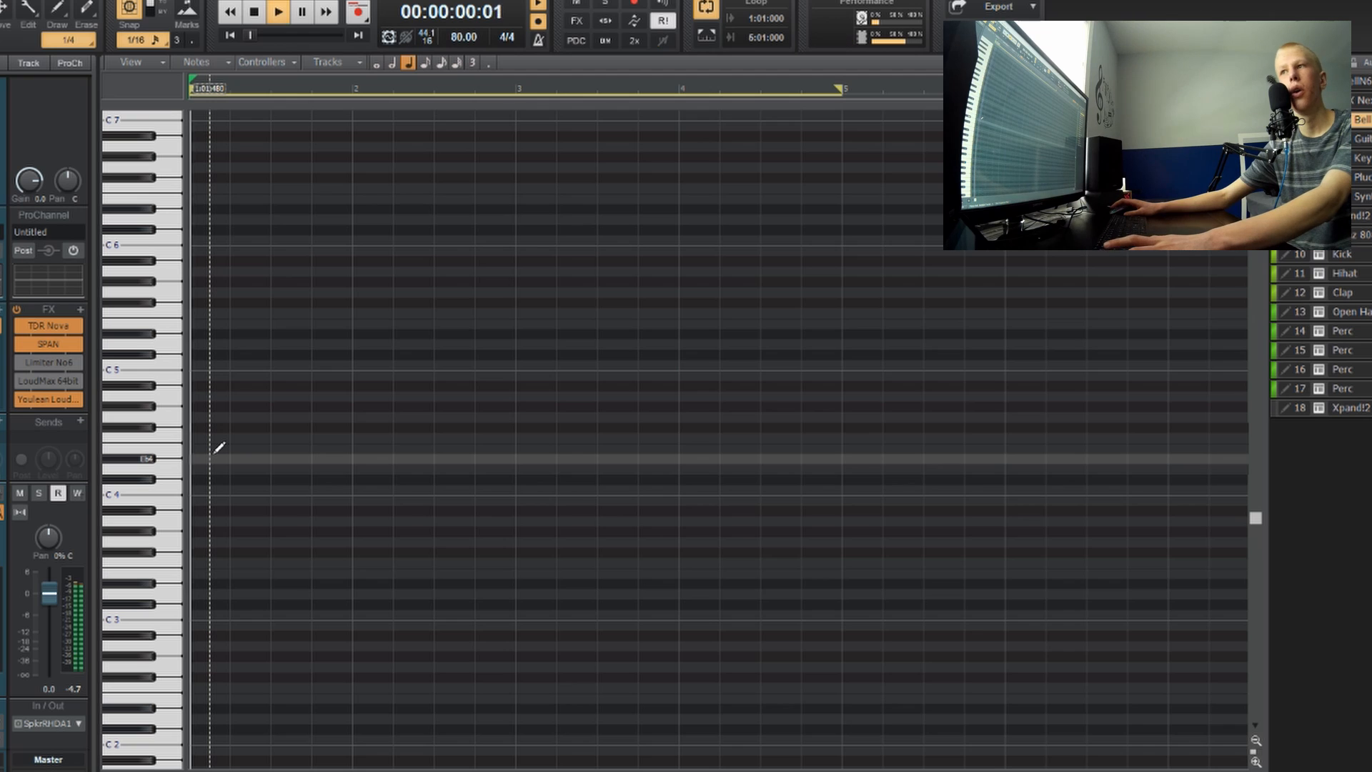
key(space)
key(space)
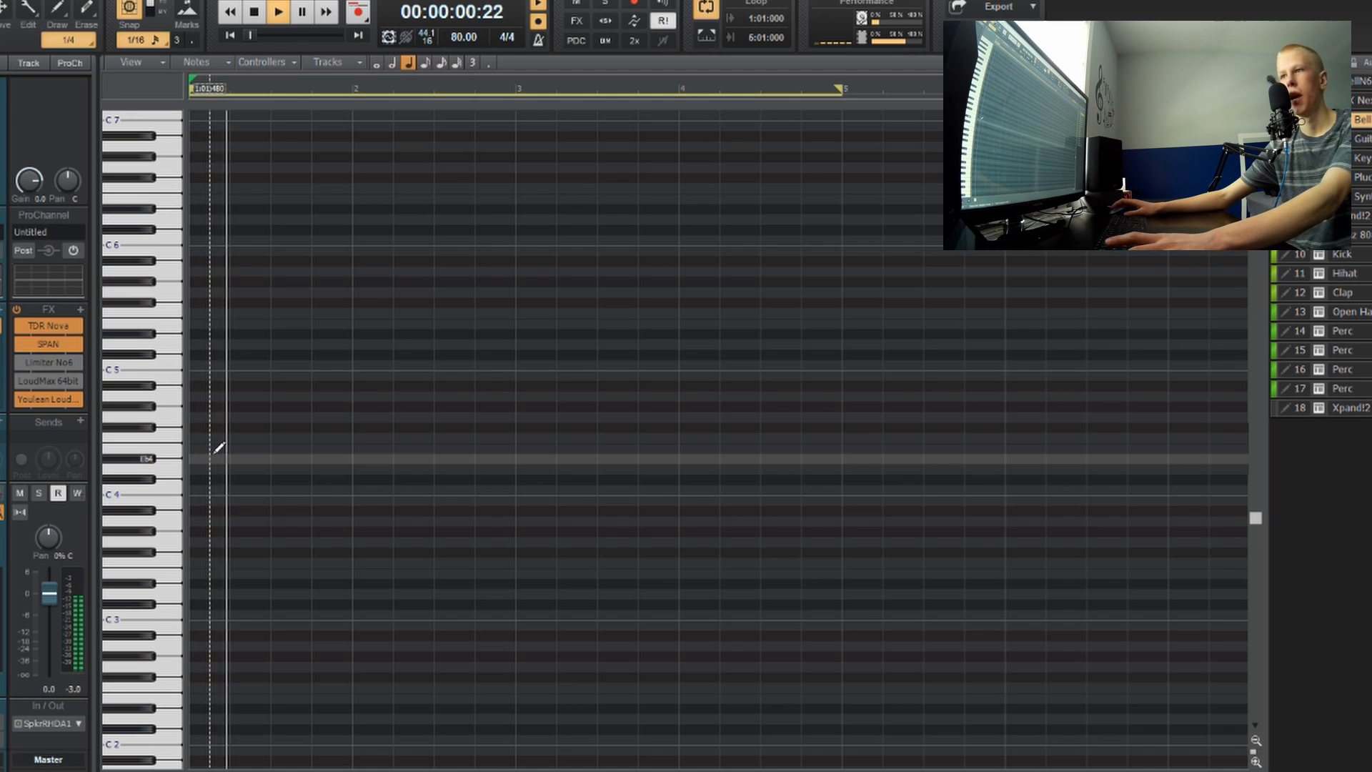
key(space)
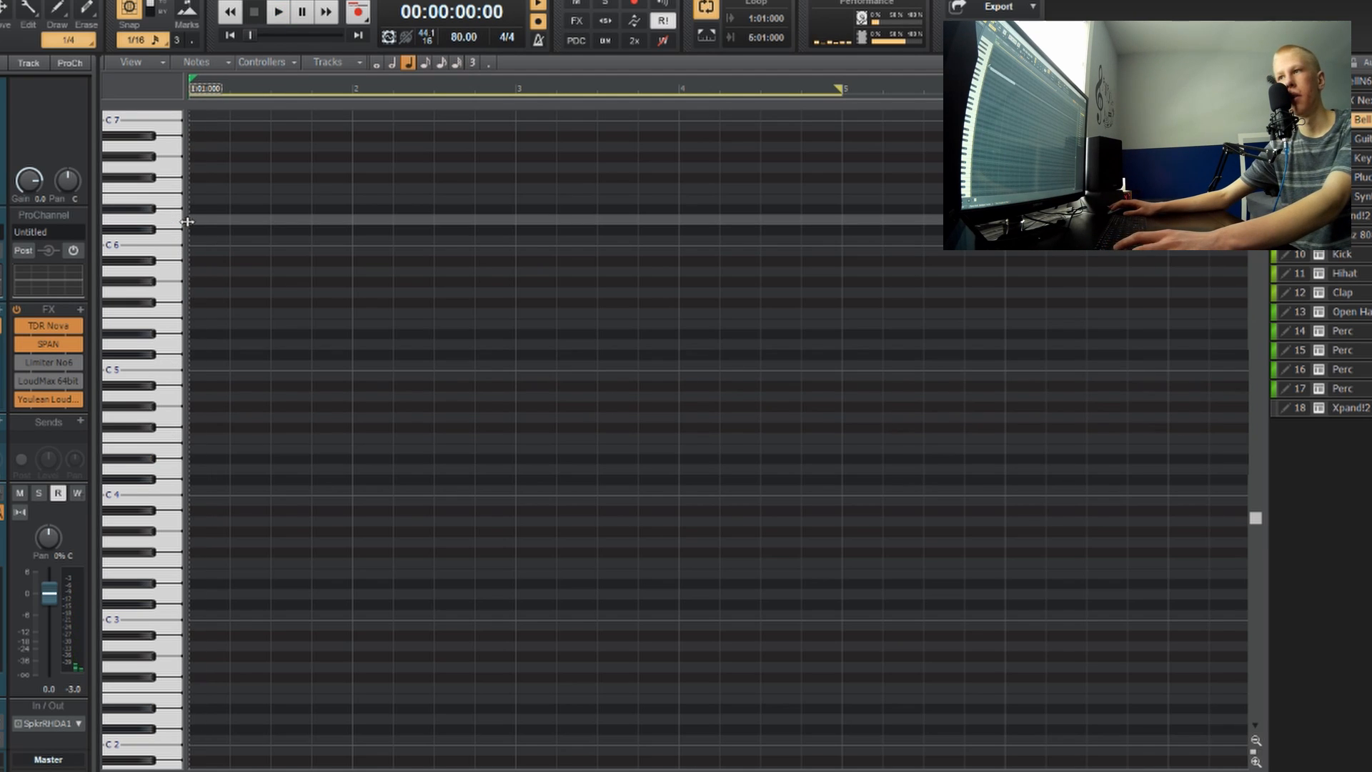
Step: Add a quarter-note F6 at the start of measure 1 on the bells track and play it
drag(209, 221, 213, 188)
key(space)
key(space)
key(space)
key(space)
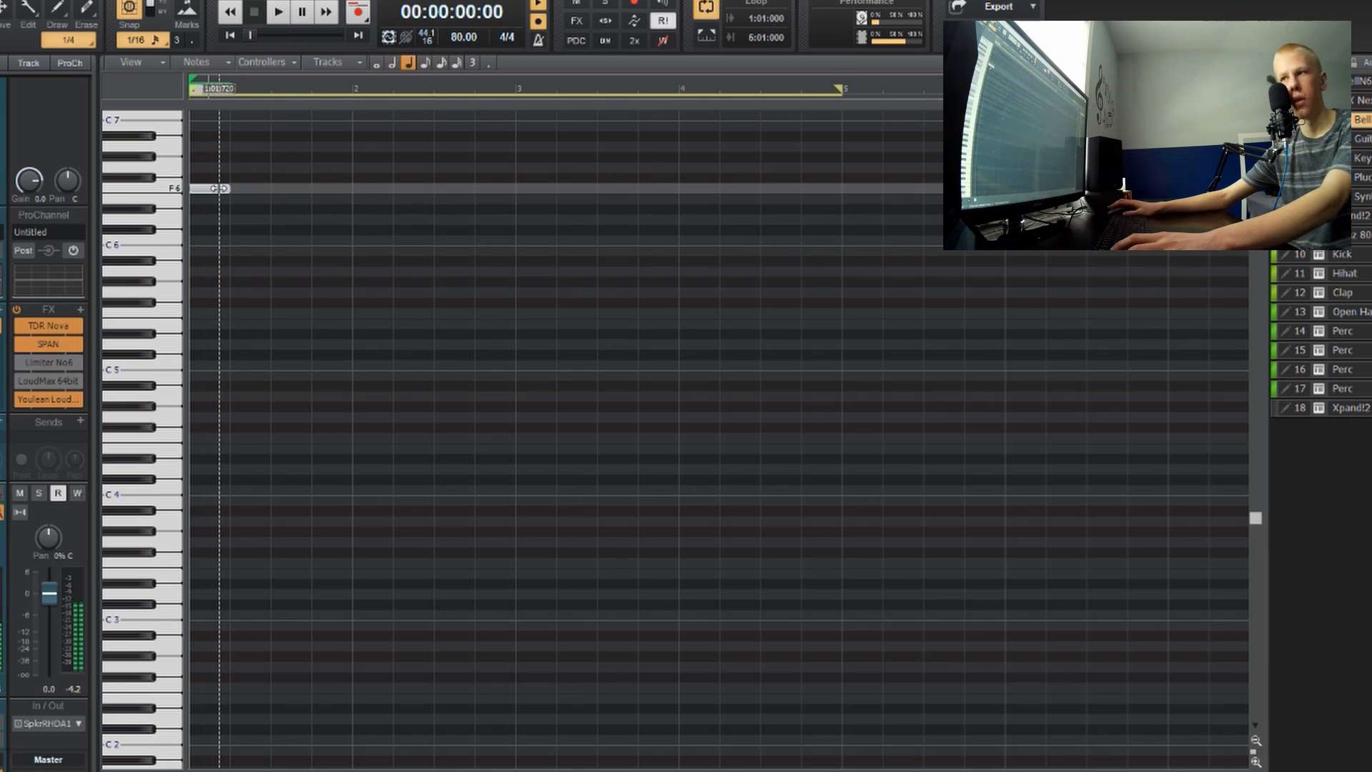
Step: Raise the note to F7, make it 3600 ticks long, repeat it in measures 1 to 4, and play
scroll(214, 300, up, 5)
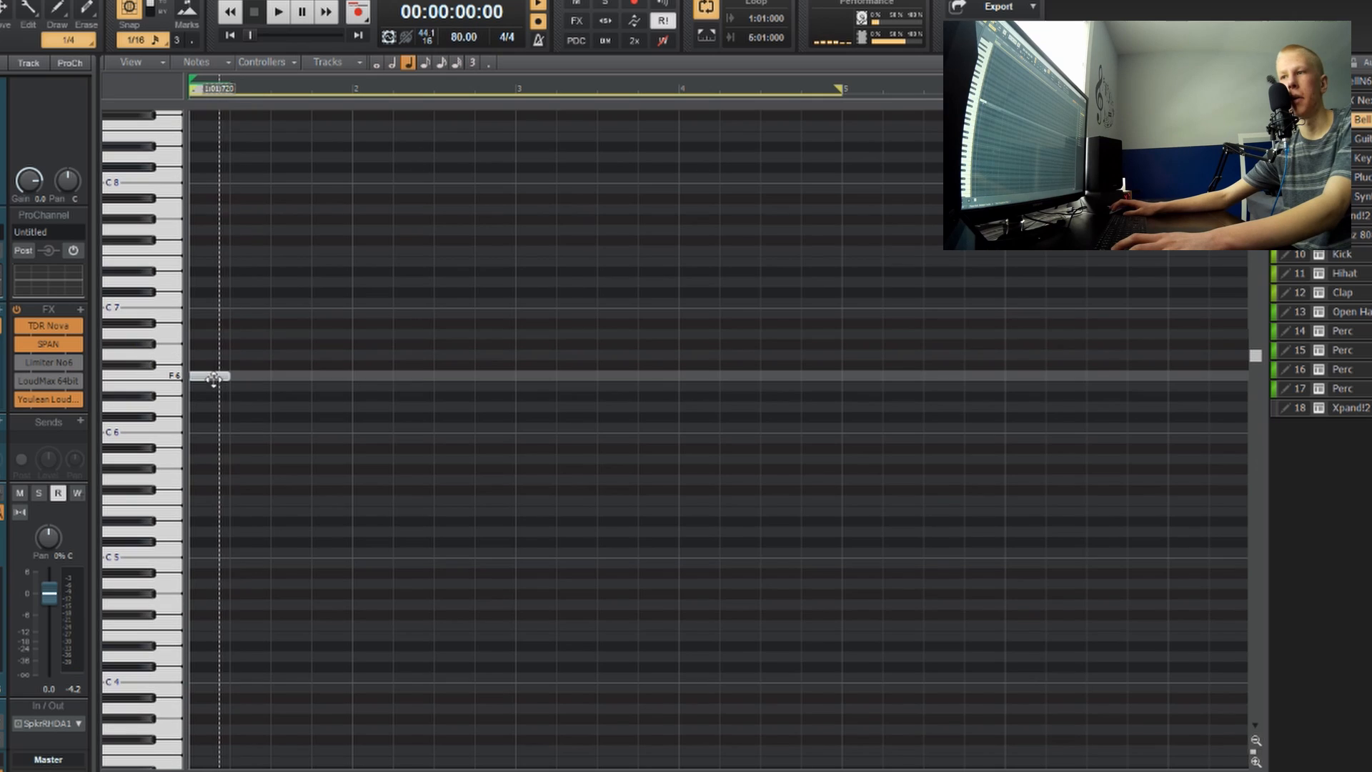
mouse_move(214, 378)
mouse_down()
mouse_move(190, 252)
mouse_move(509, 249)
mouse_up()
key(space)
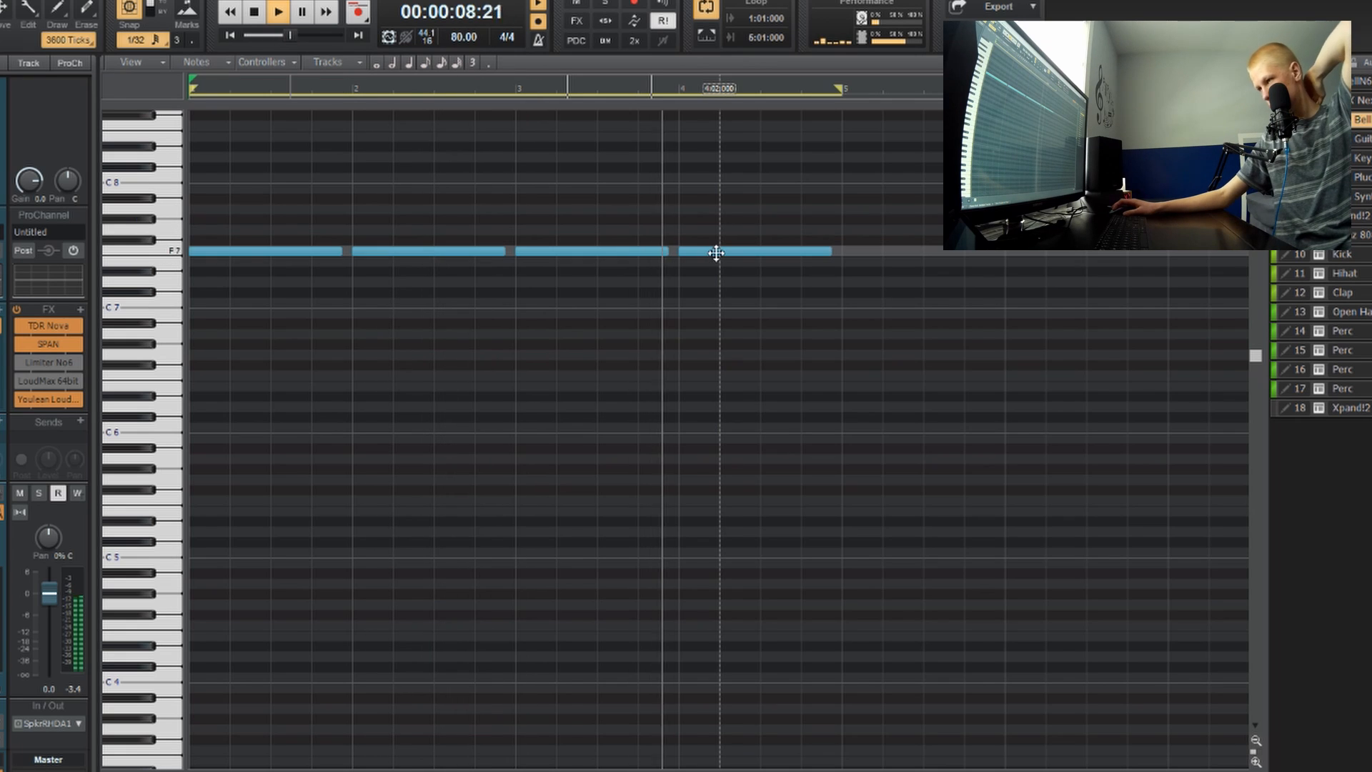
Step: Add a long C7 note starting on beat 3 of measure 4 below the F7 notes and play
click(715, 253)
right_click(719, 256)
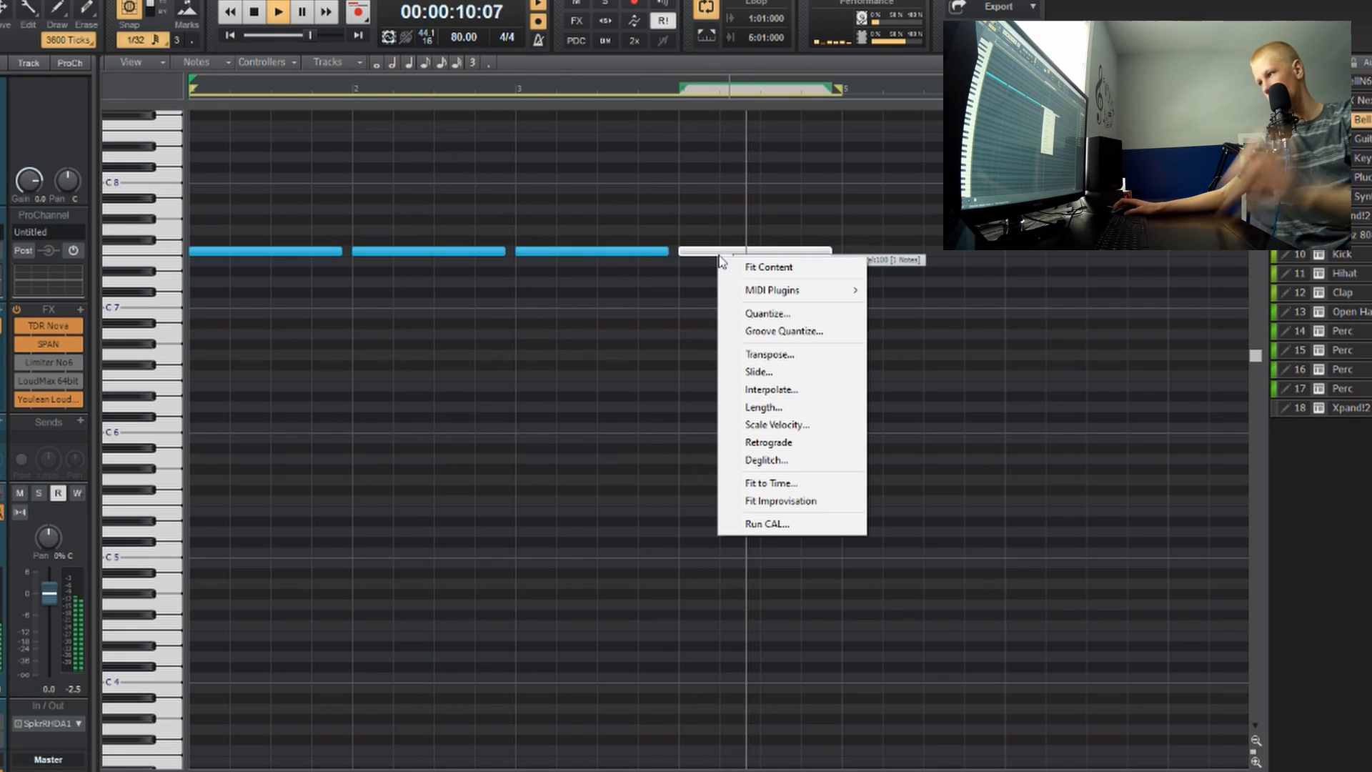
click(643, 328)
click(763, 293)
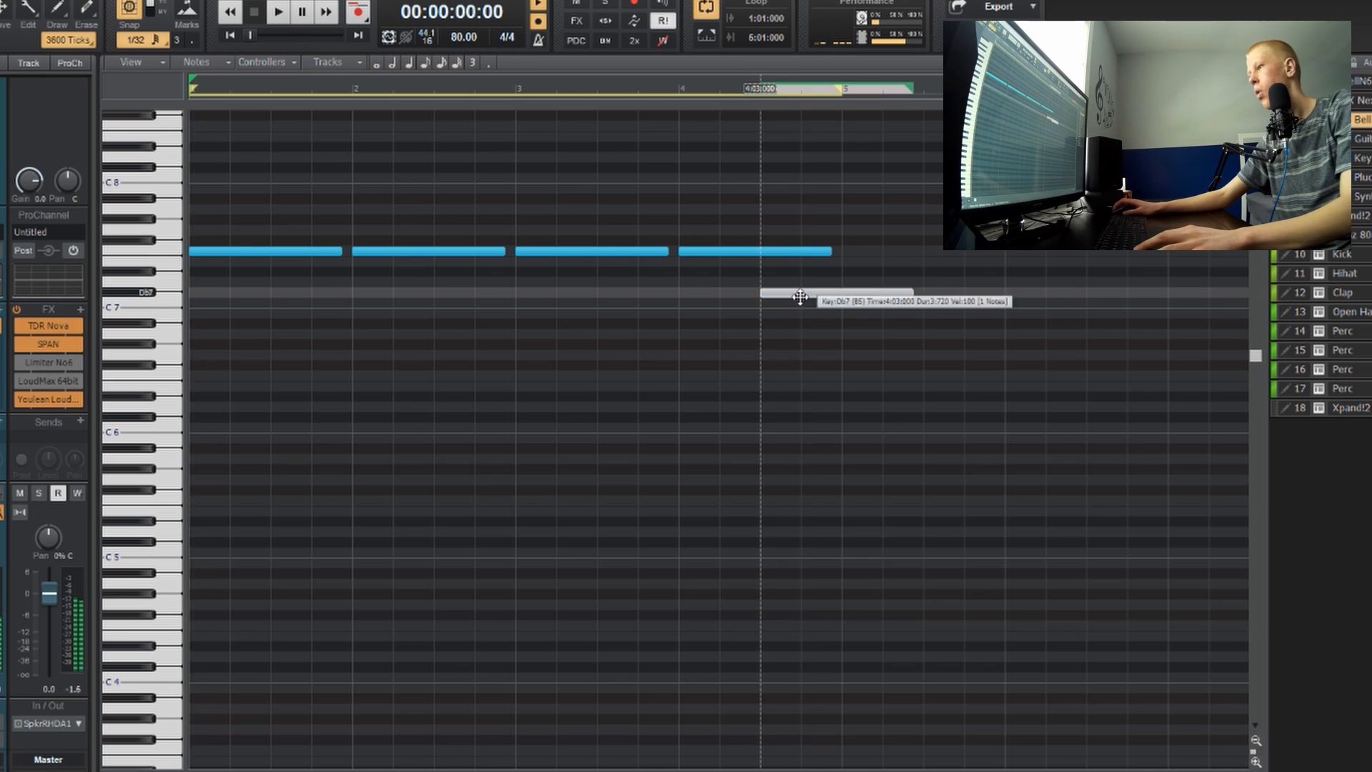
key(space)
scroll(744, 328, up, 2)
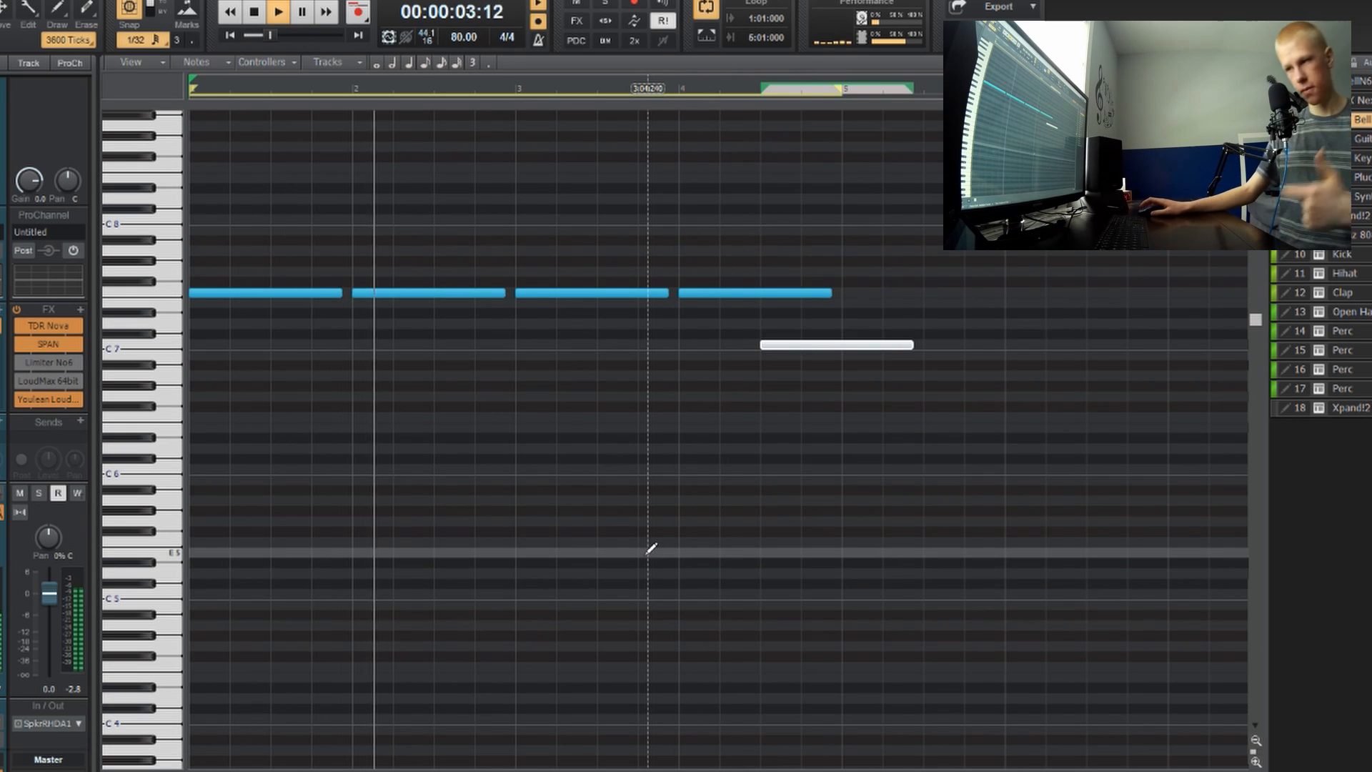
scroll(629, 292, up, 1)
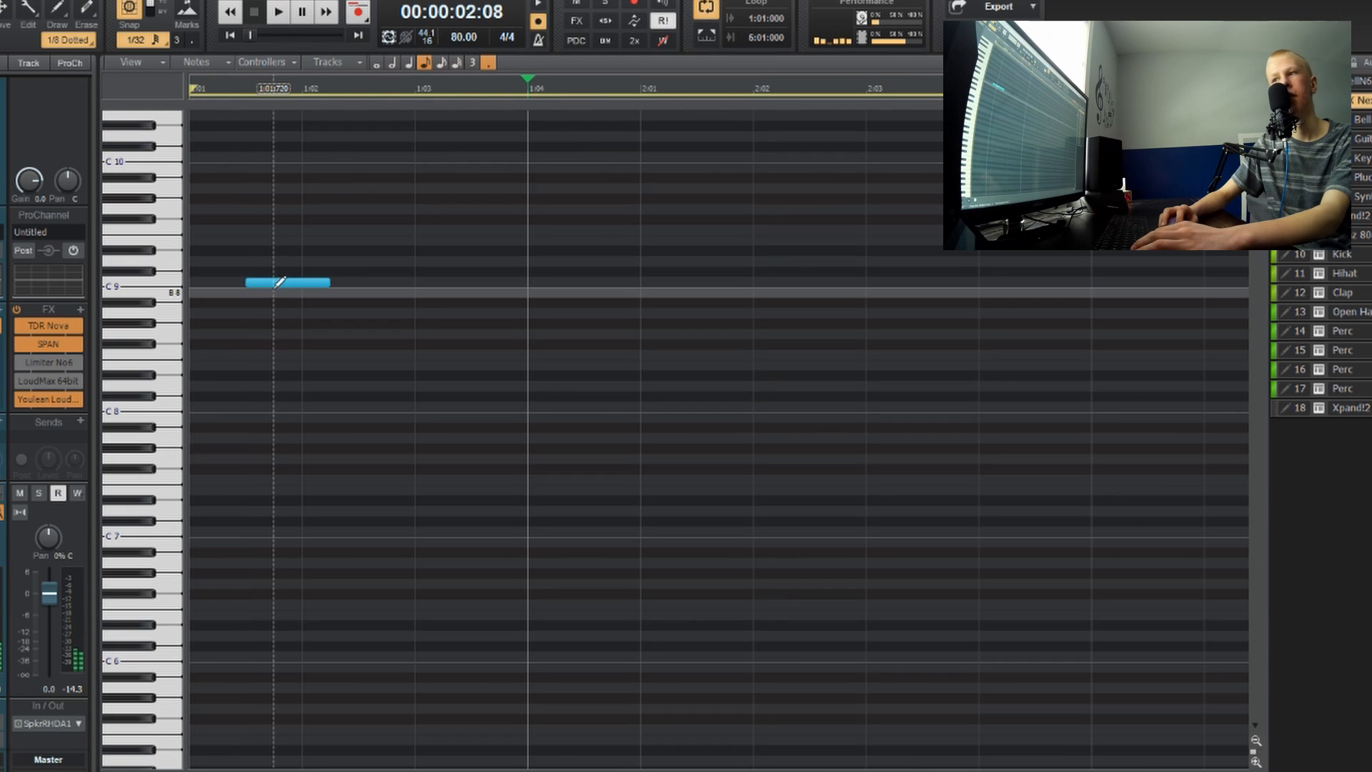
Step: Lower the dotted-eighth note on the offbeat after beat 1 to C7 and play it
mouse_move(281, 283)
mouse_down()
mouse_move(276, 497)
mouse_move(284, 519)
mouse_move(292, 511)
mouse_up()
scroll(285, 500, down, 2)
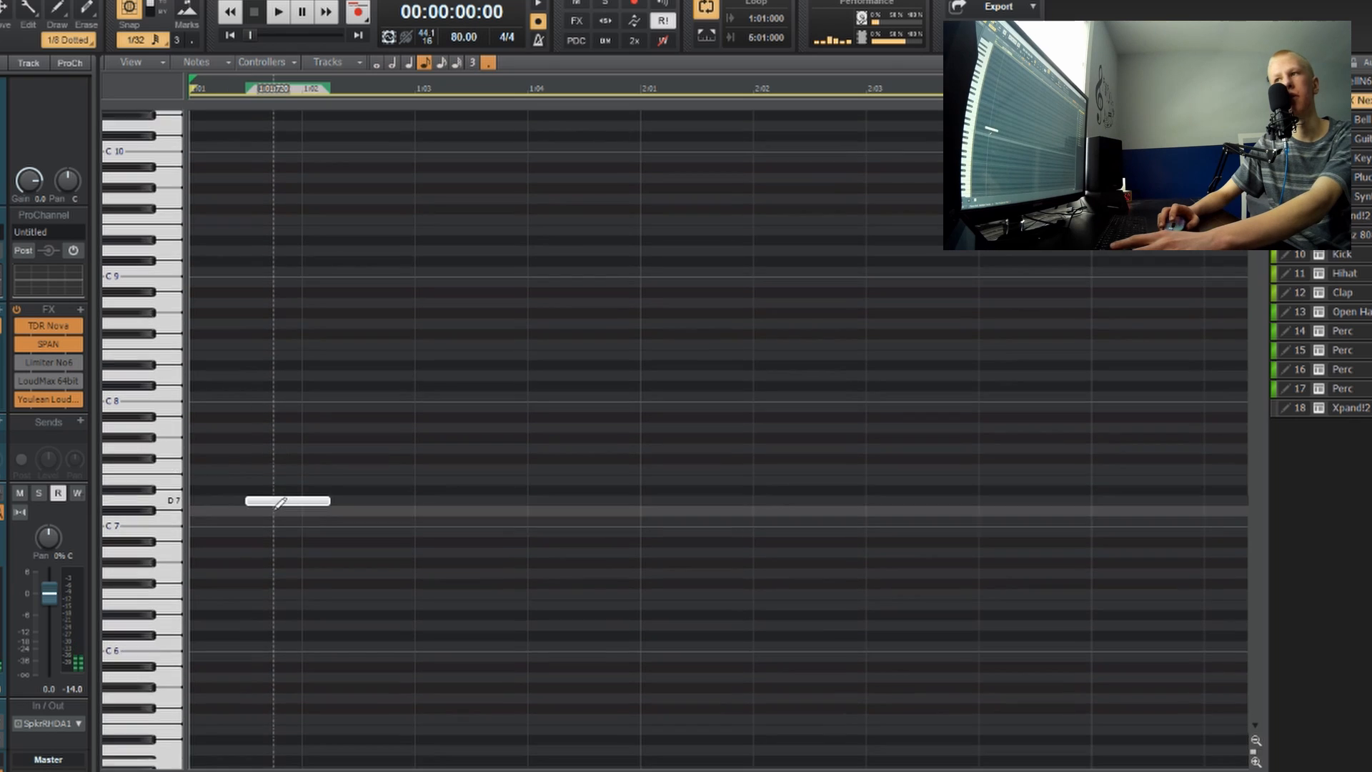
key(space)
drag(290, 480, 298, 493)
scroll(481, 521, down, 12)
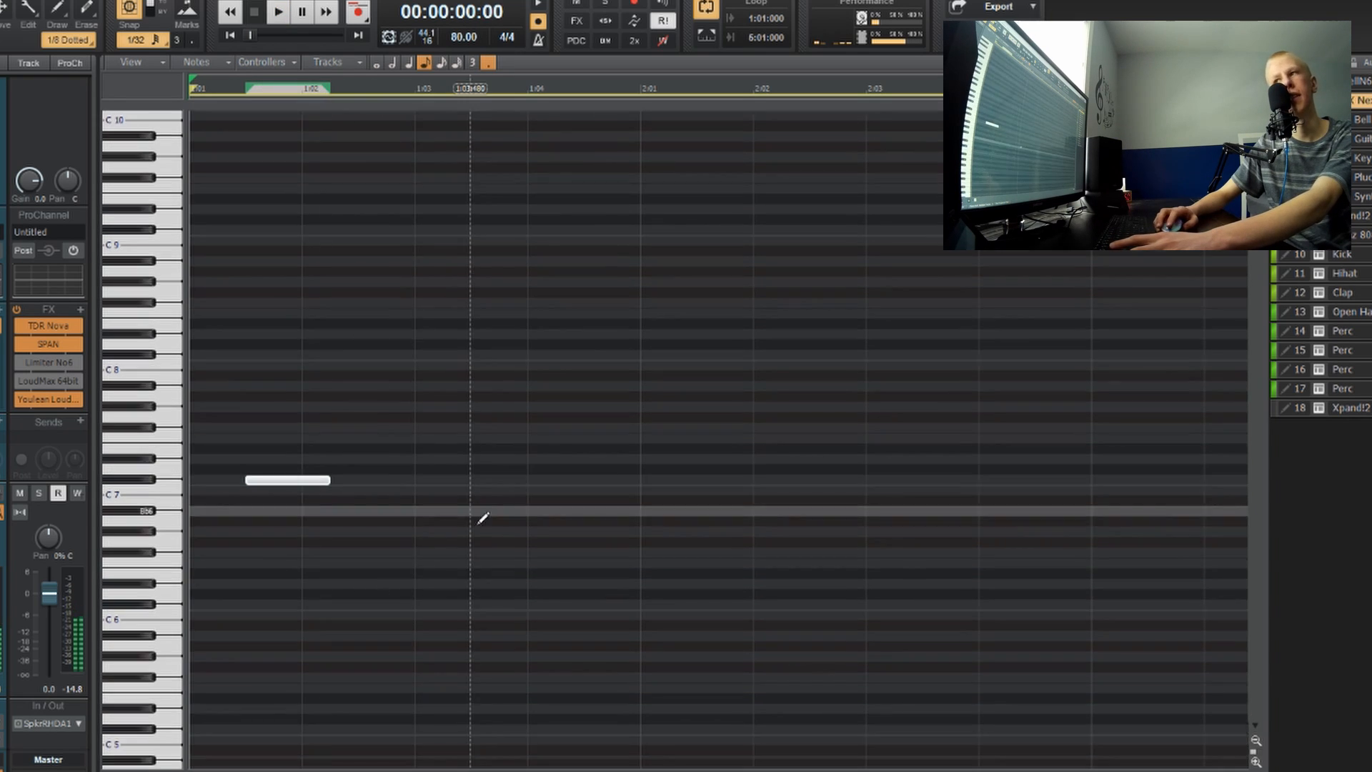
scroll(607, 511, down, 4)
key(space)
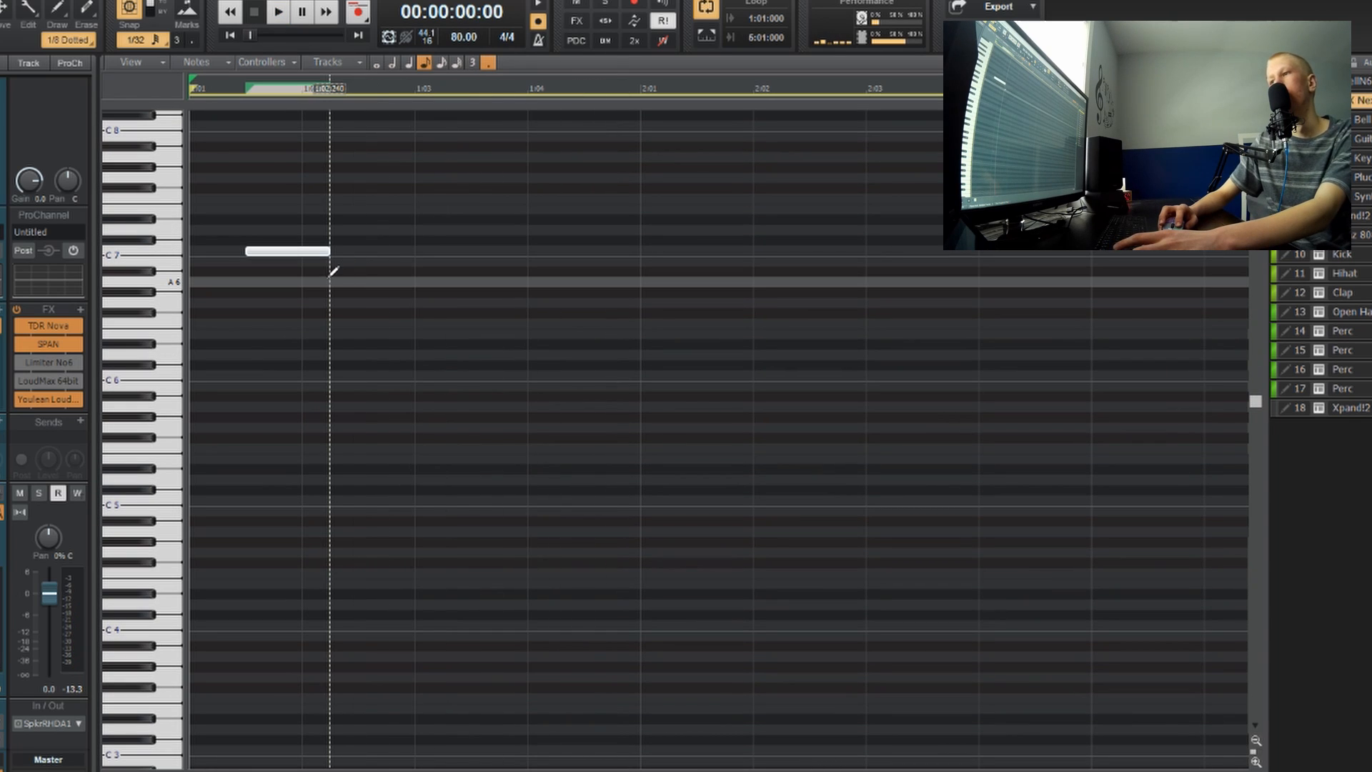
Step: Add dotted-eighth notes G#6 at 1:02:480, F6 at 1:03:000 and Eb6 at 1:03:480, and play the phrase
click(363, 278)
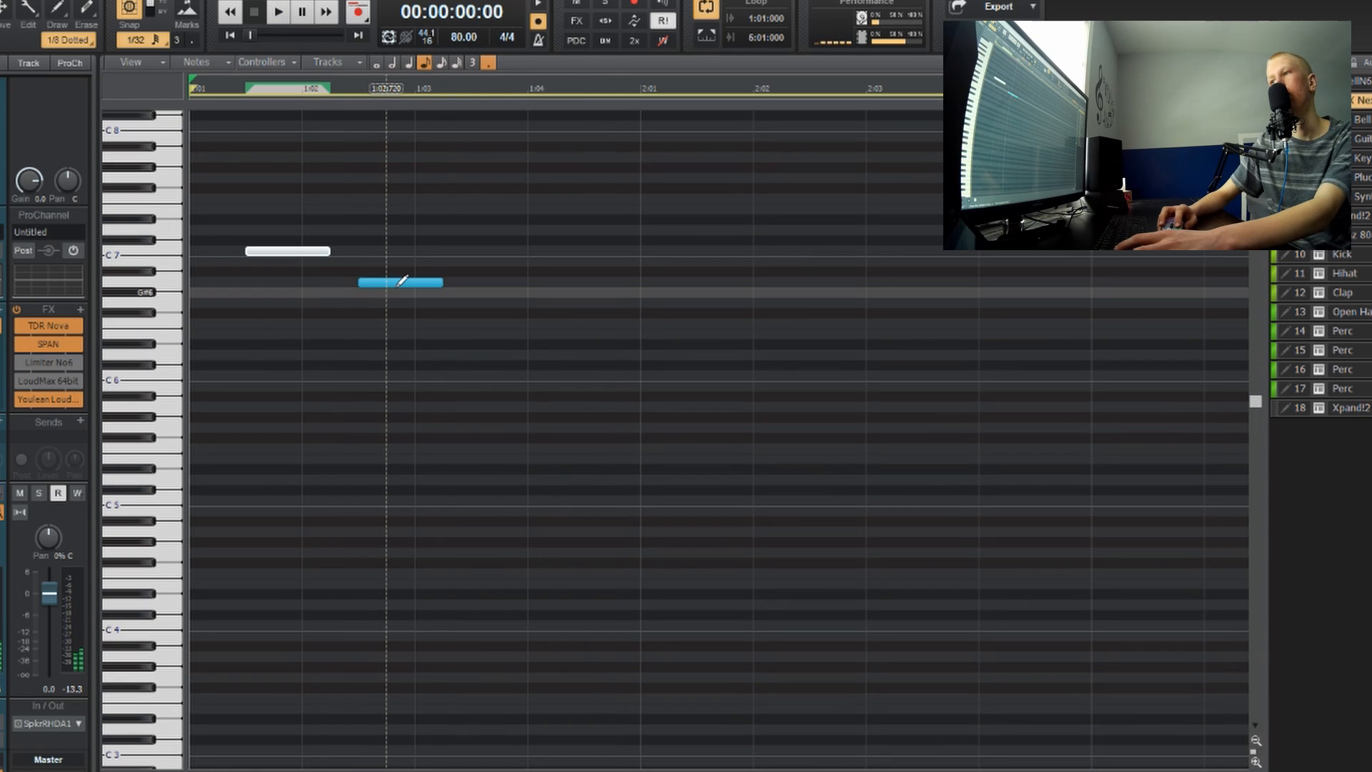
click(397, 284)
drag(397, 293, 399, 293)
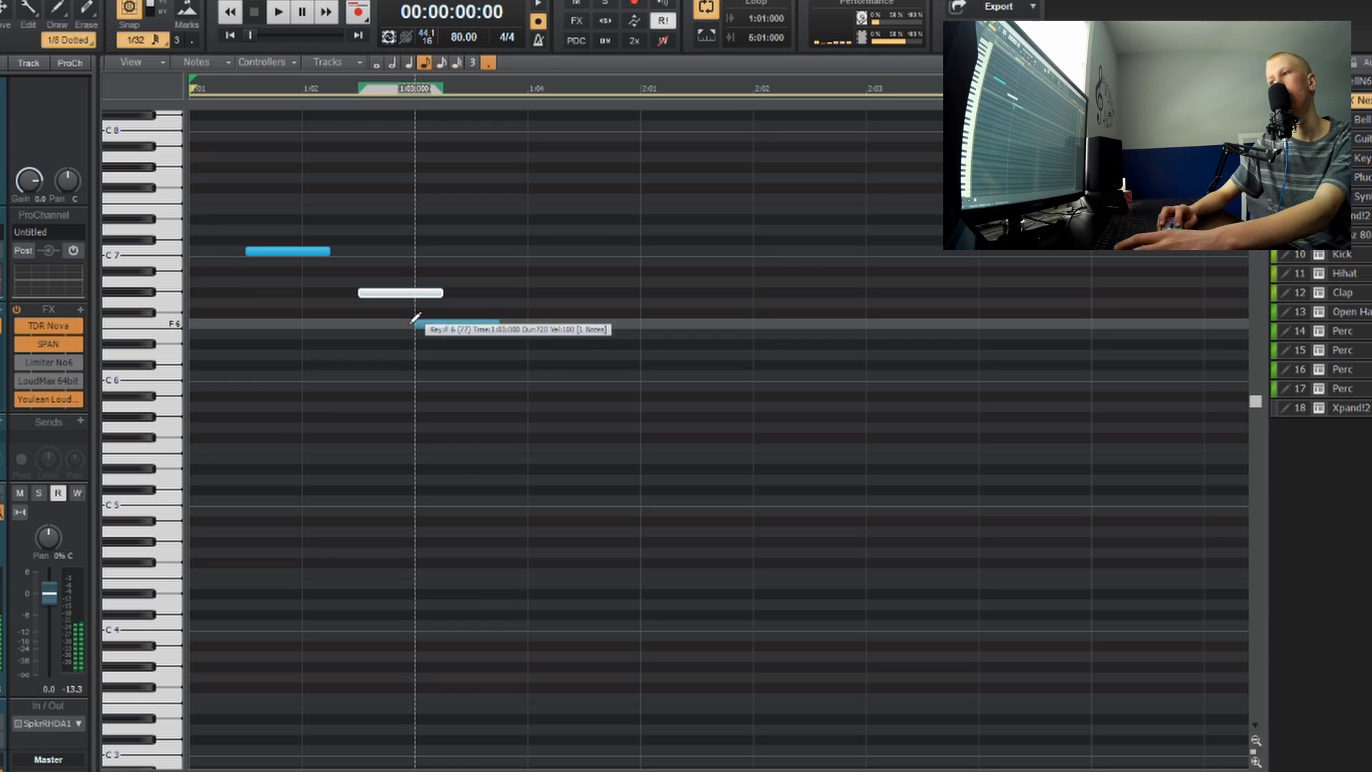
click(414, 323)
click(471, 344)
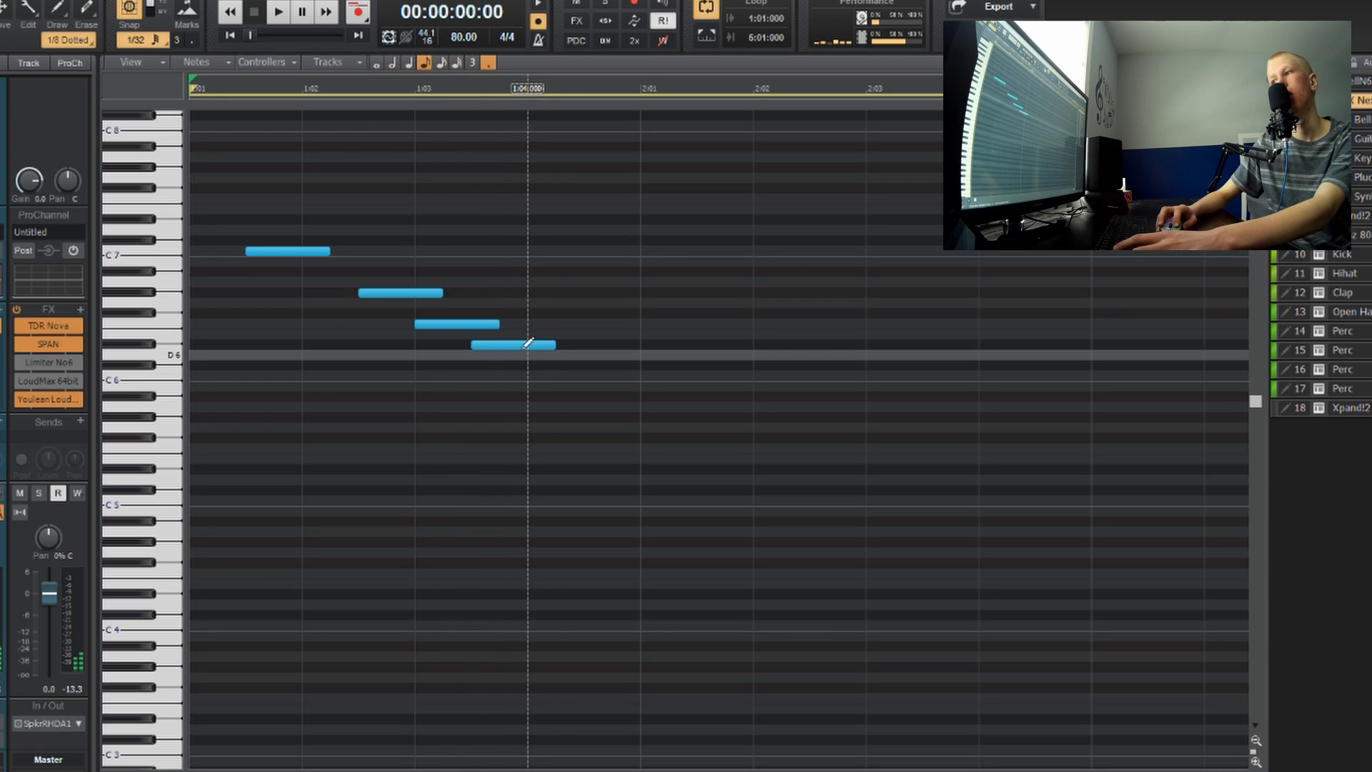
key(space)
Step: Raise the last note of the phrase to E6 and play it from the start
drag(502, 345, 503, 334)
key(space)
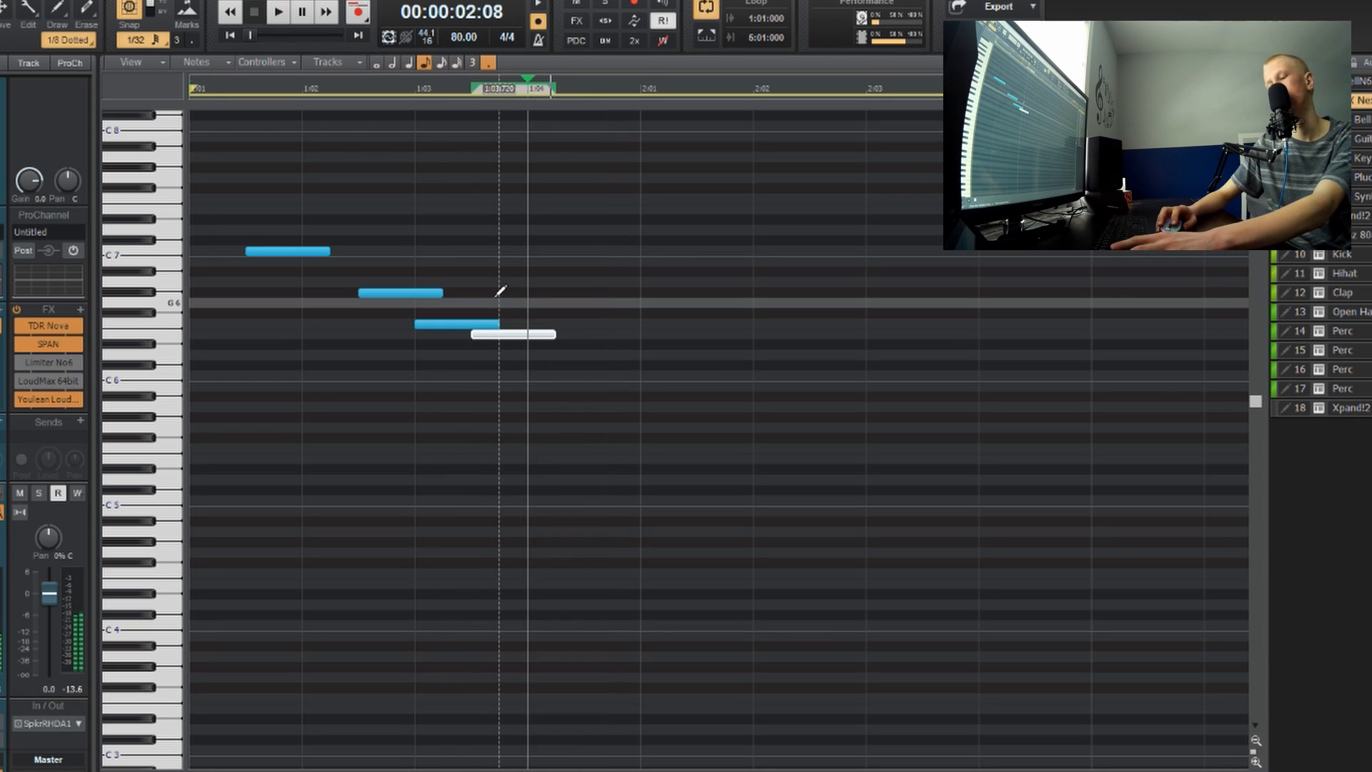
key(w)
key(space)
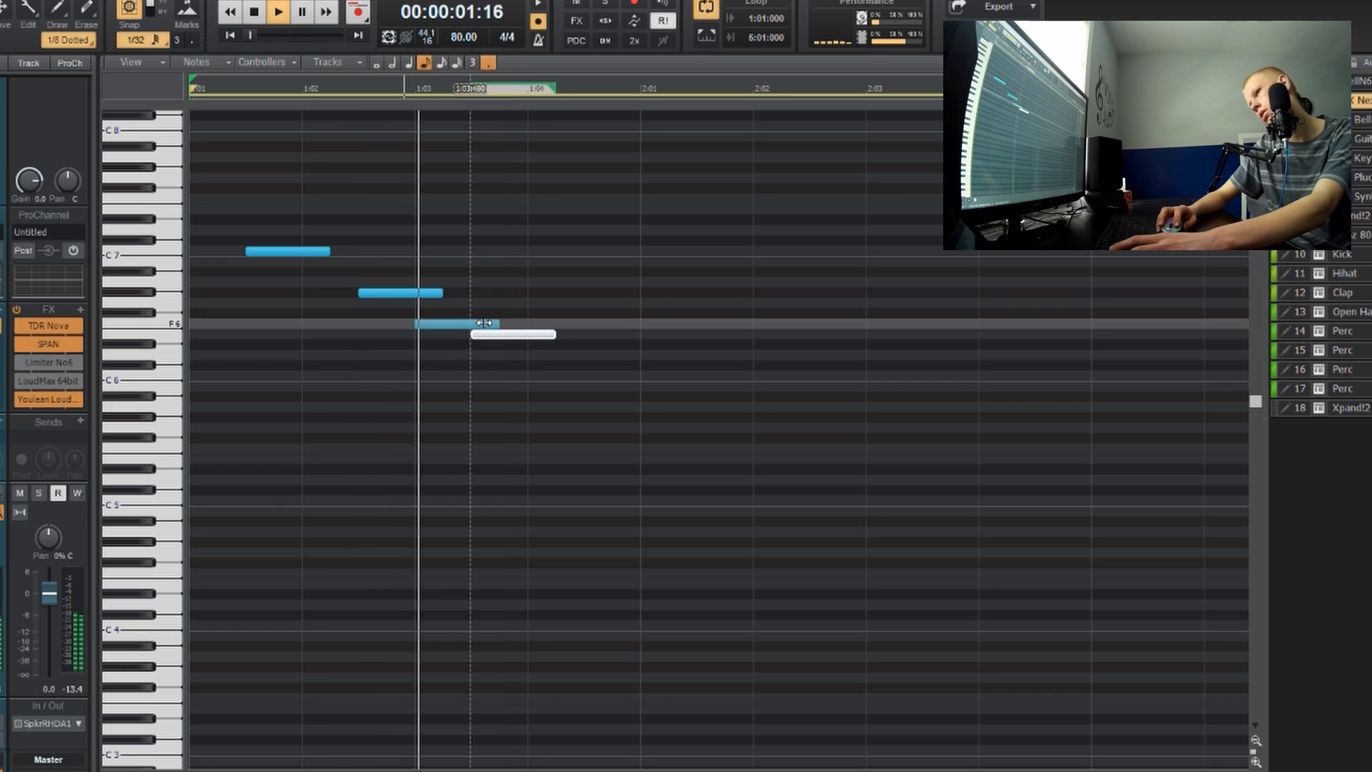
key(space)
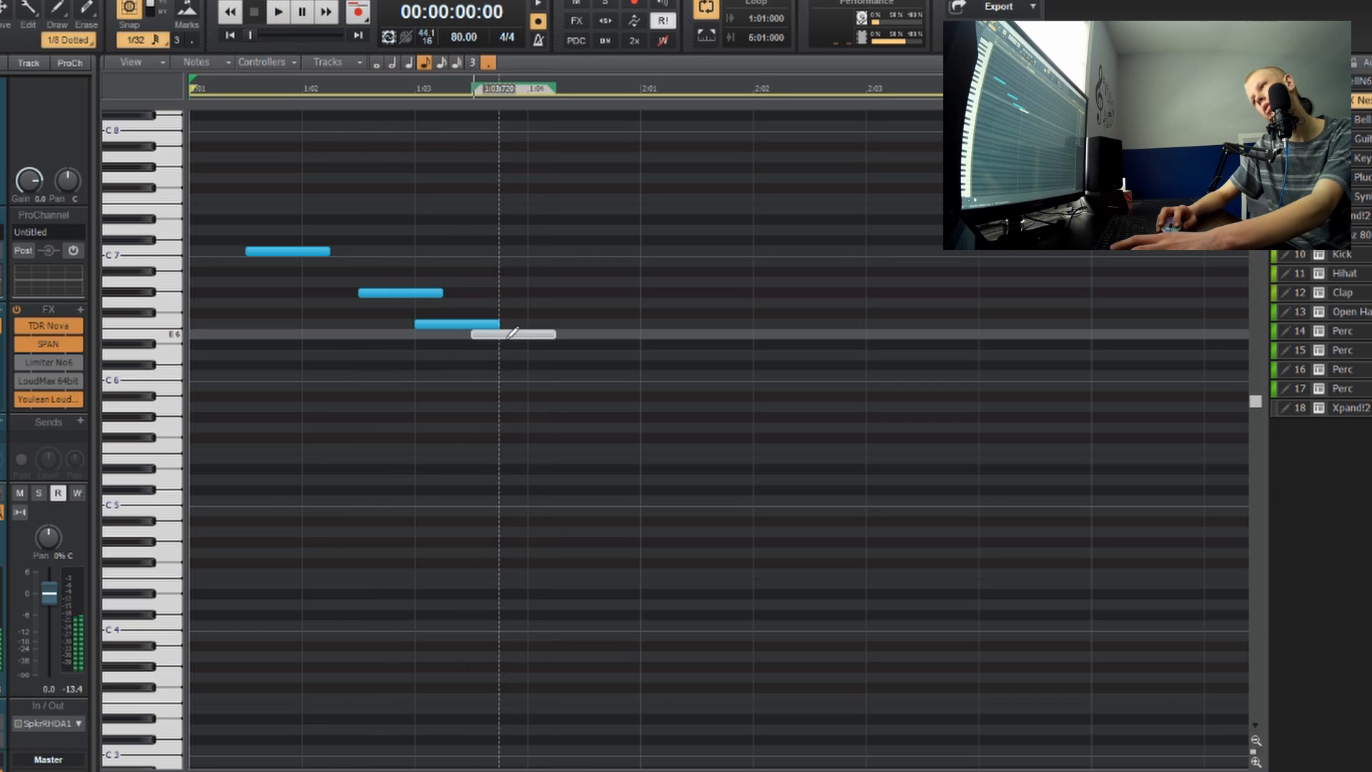
Step: Move the E6 to the offbeat after beat 4 and the F6 to the offbeat after beat 3, and play
click(468, 326)
click(503, 338)
drag(502, 338, 616, 338)
key(space)
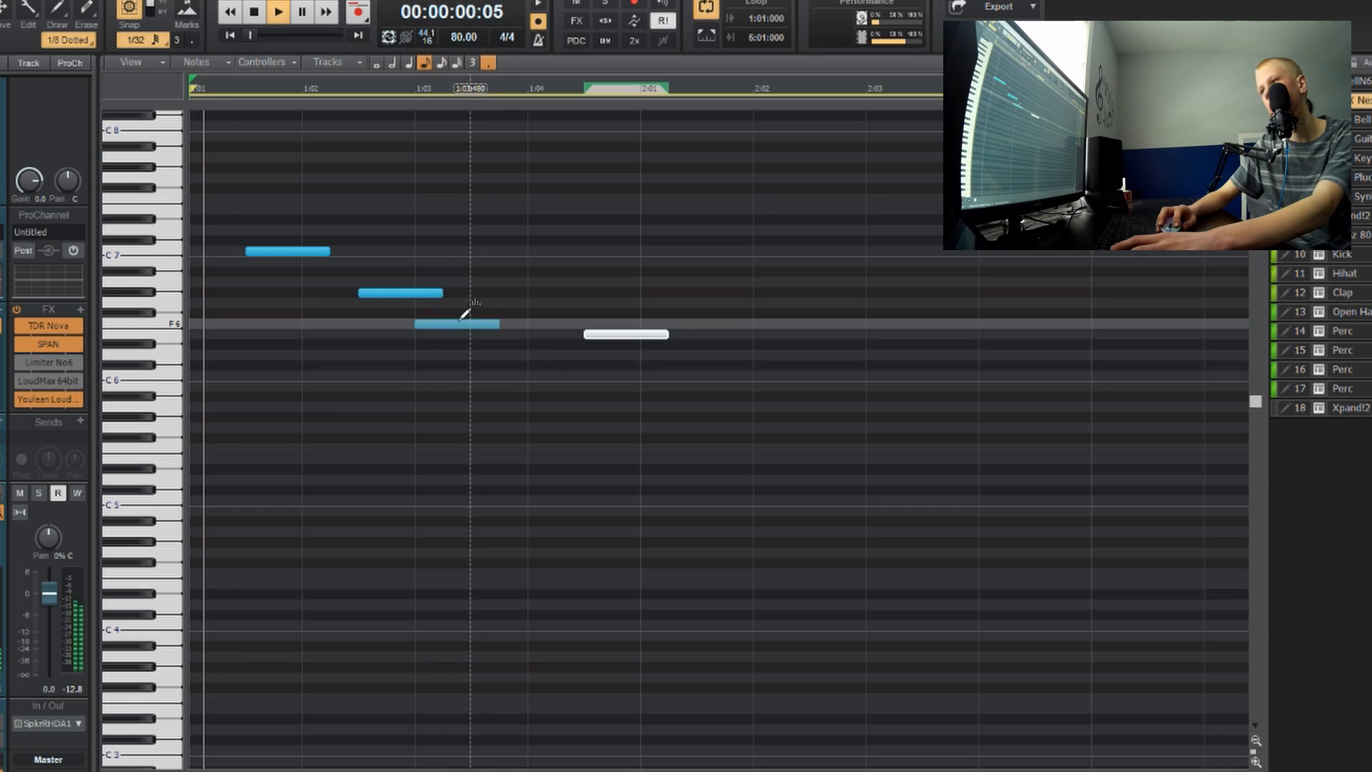
drag(464, 324, 503, 326)
key(space)
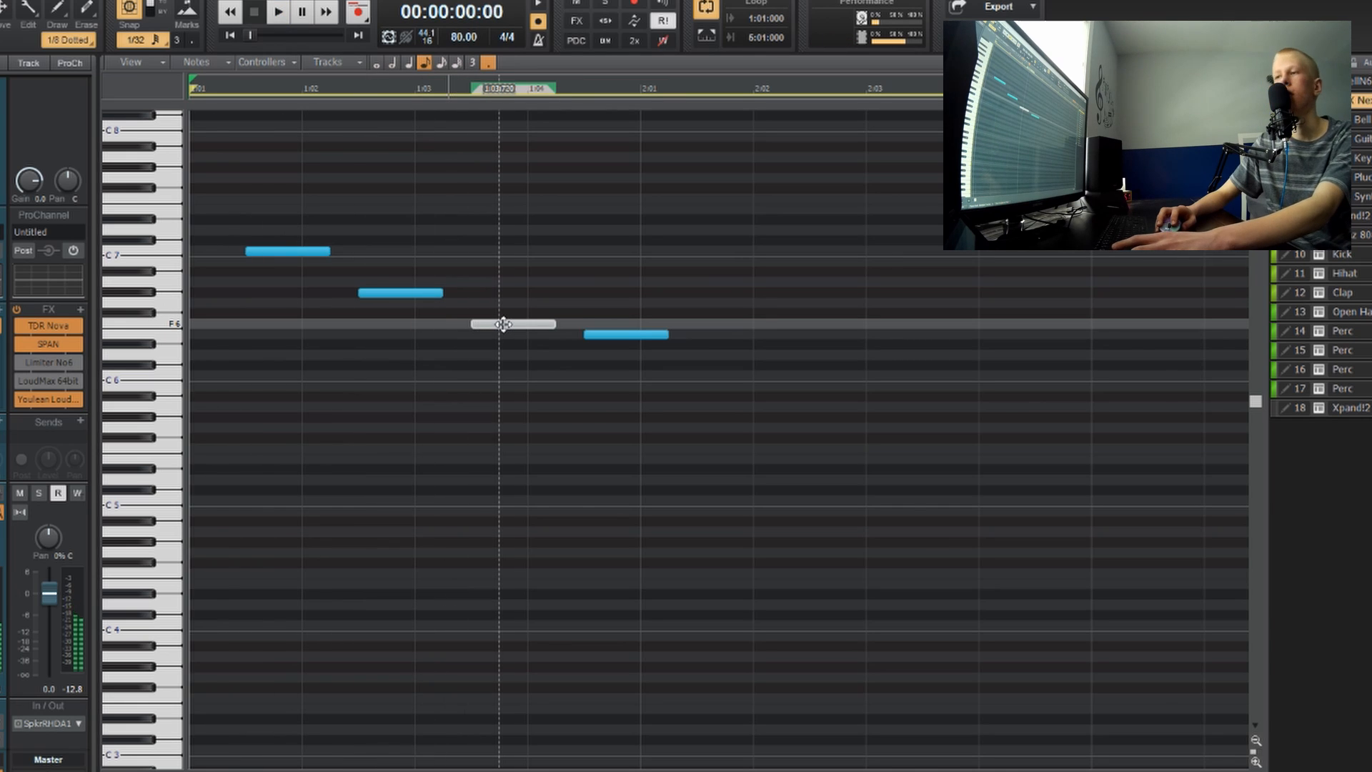
key(space)
scroll(512, 310, down, 1)
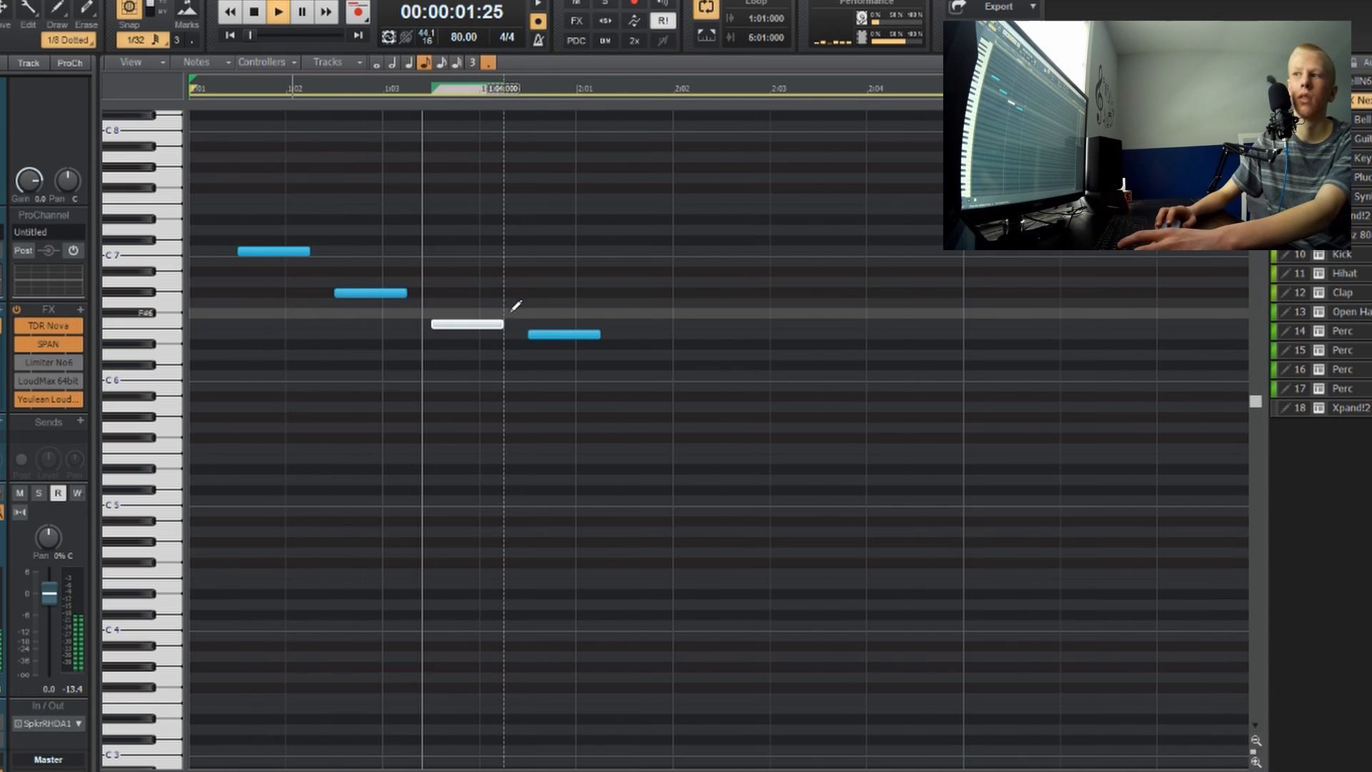
scroll(516, 306, down, 1)
key(space)
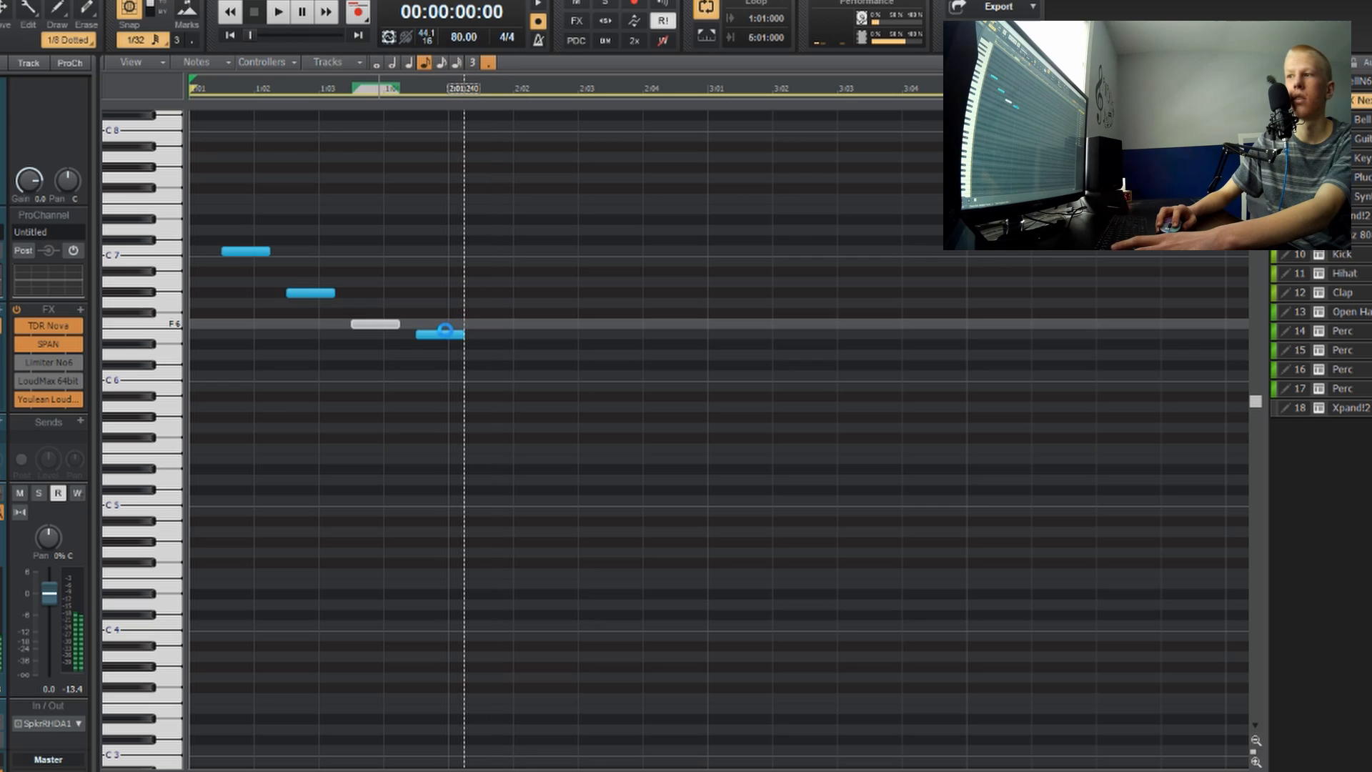
Step: Raise the final note of the phrase to F6 and play the result
drag(444, 333, 444, 323)
key(space)
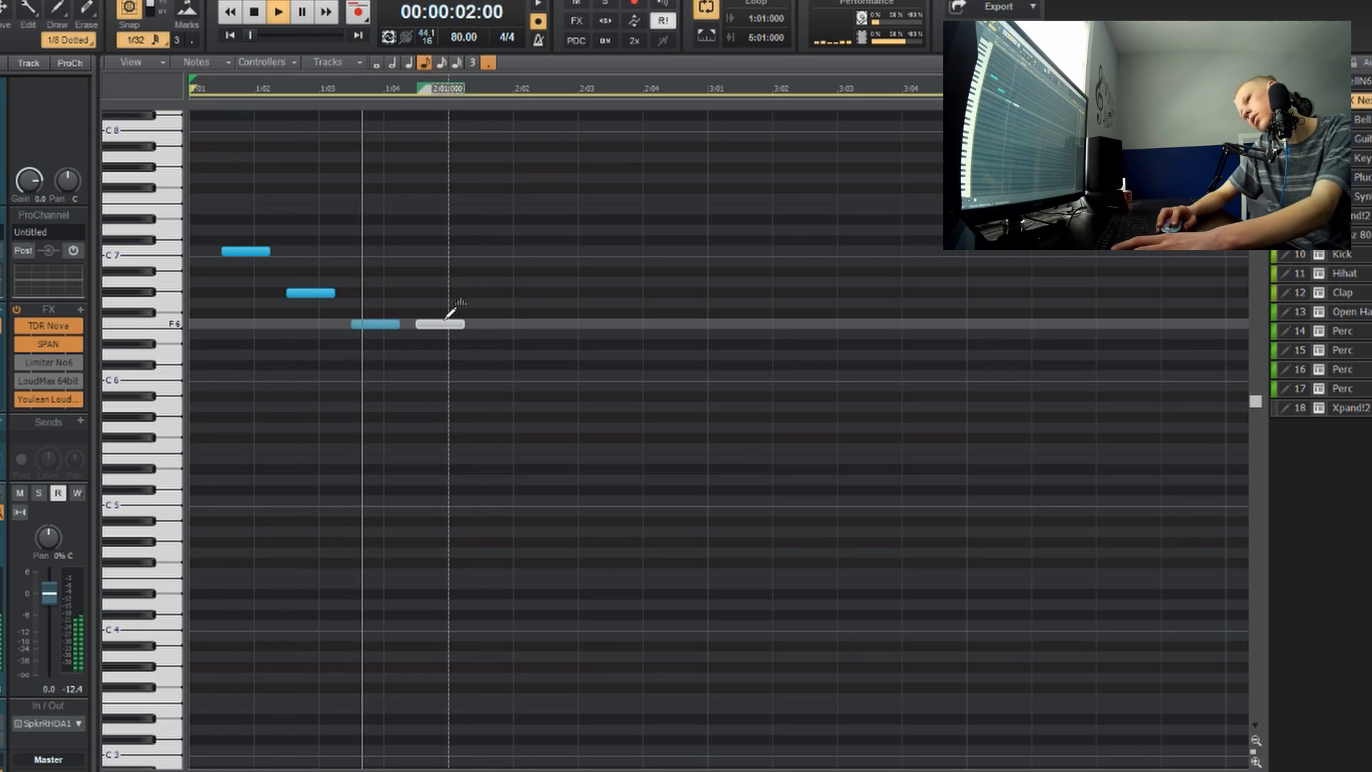
key(space)
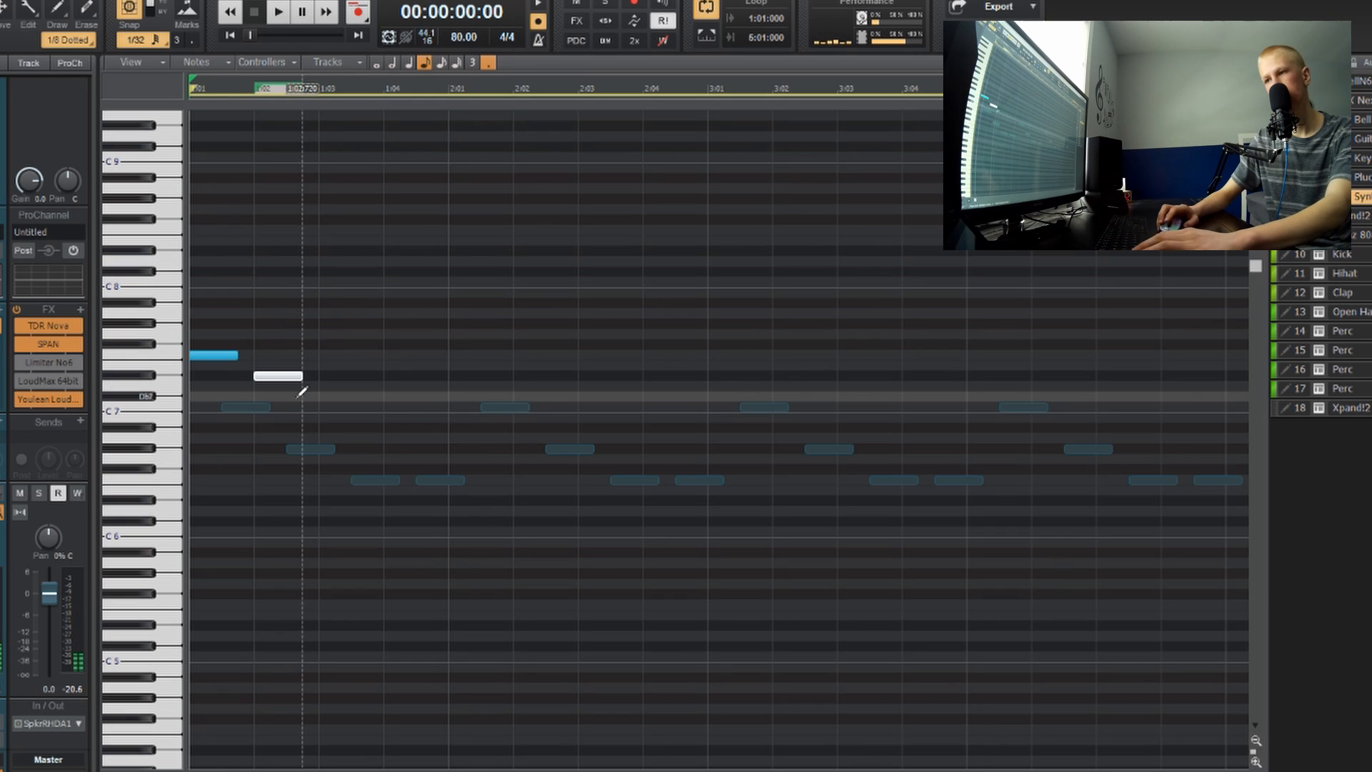
Step: Play the two opening notes on the synth track together with the repeated offbeat melody
key(space)
scroll(300, 391, down, 3)
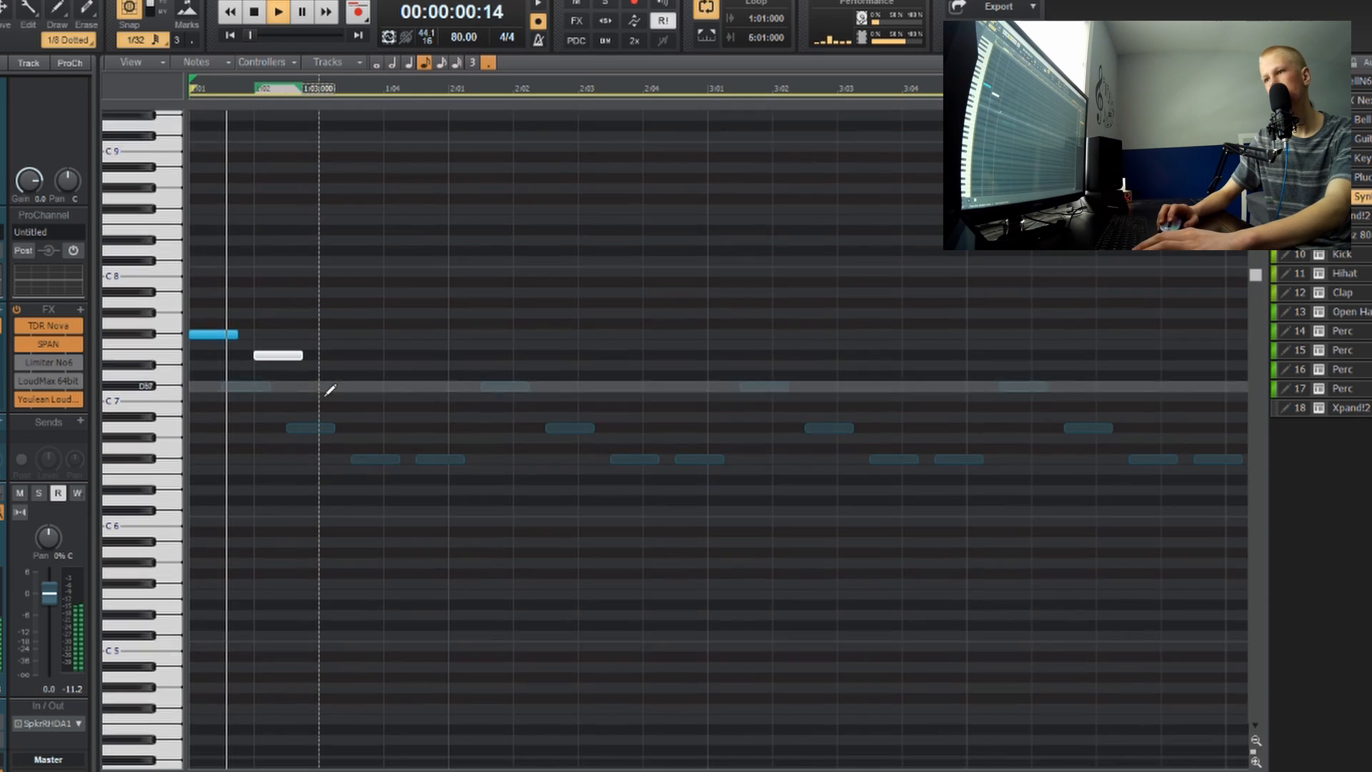
Step: Move the second synth note half a beat earlier, to the offbeat after beat 1, and play the result
key(space)
drag(270, 324, 238, 326)
key(space)
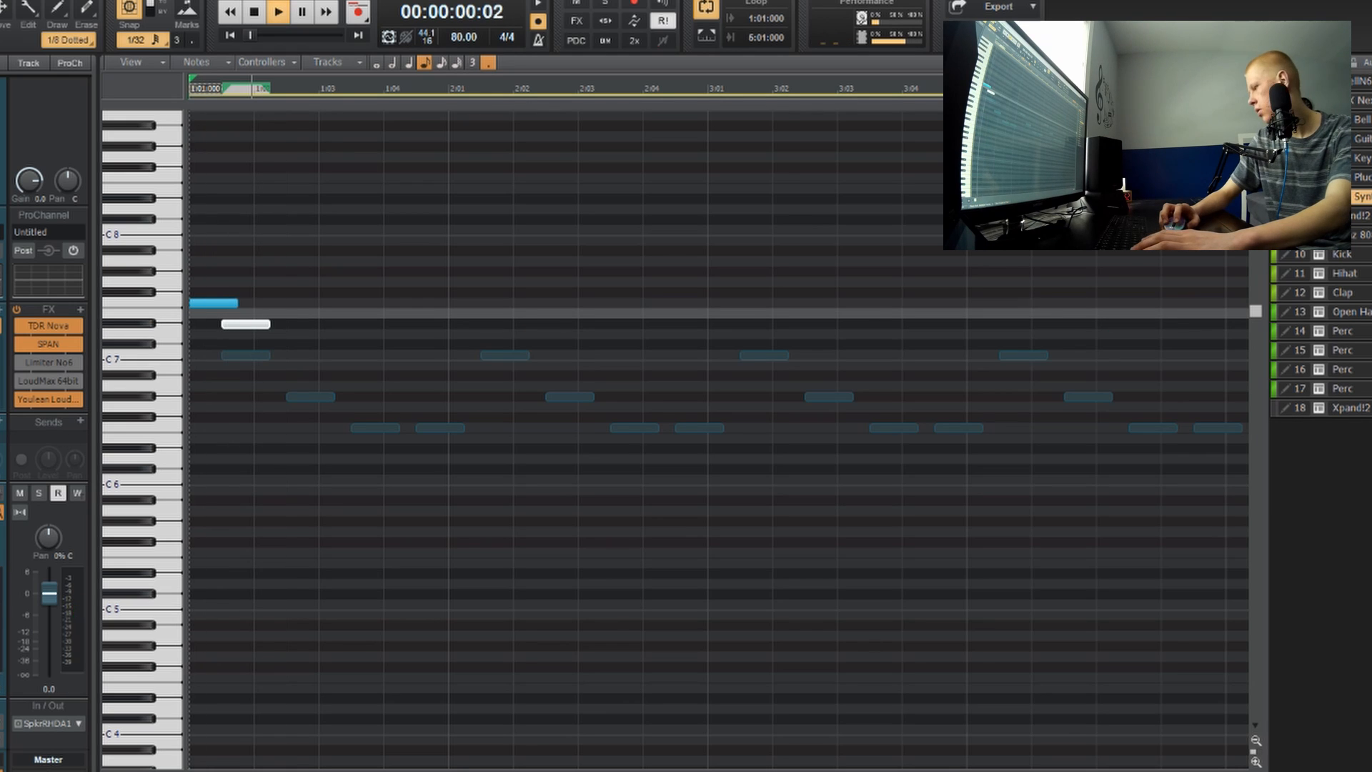
scroll(383, 358, down, 2)
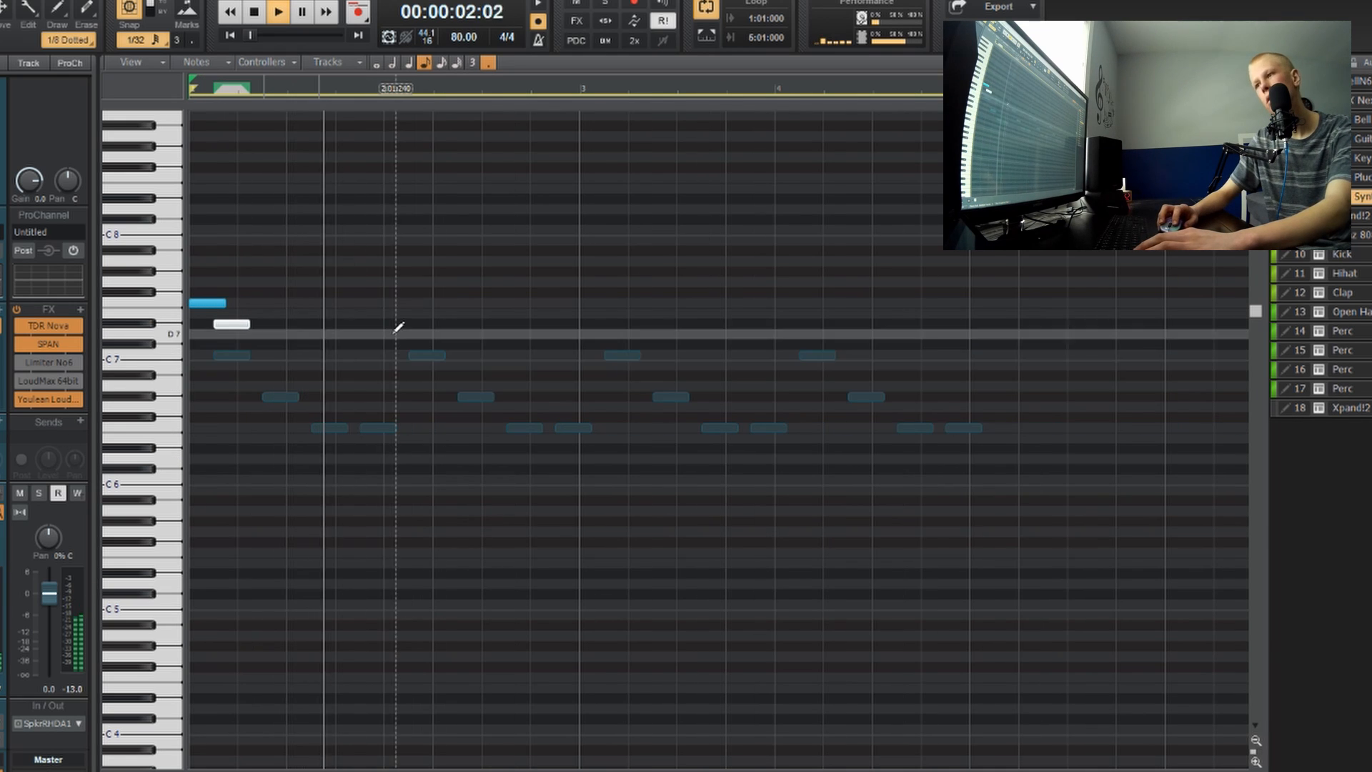
key(space)
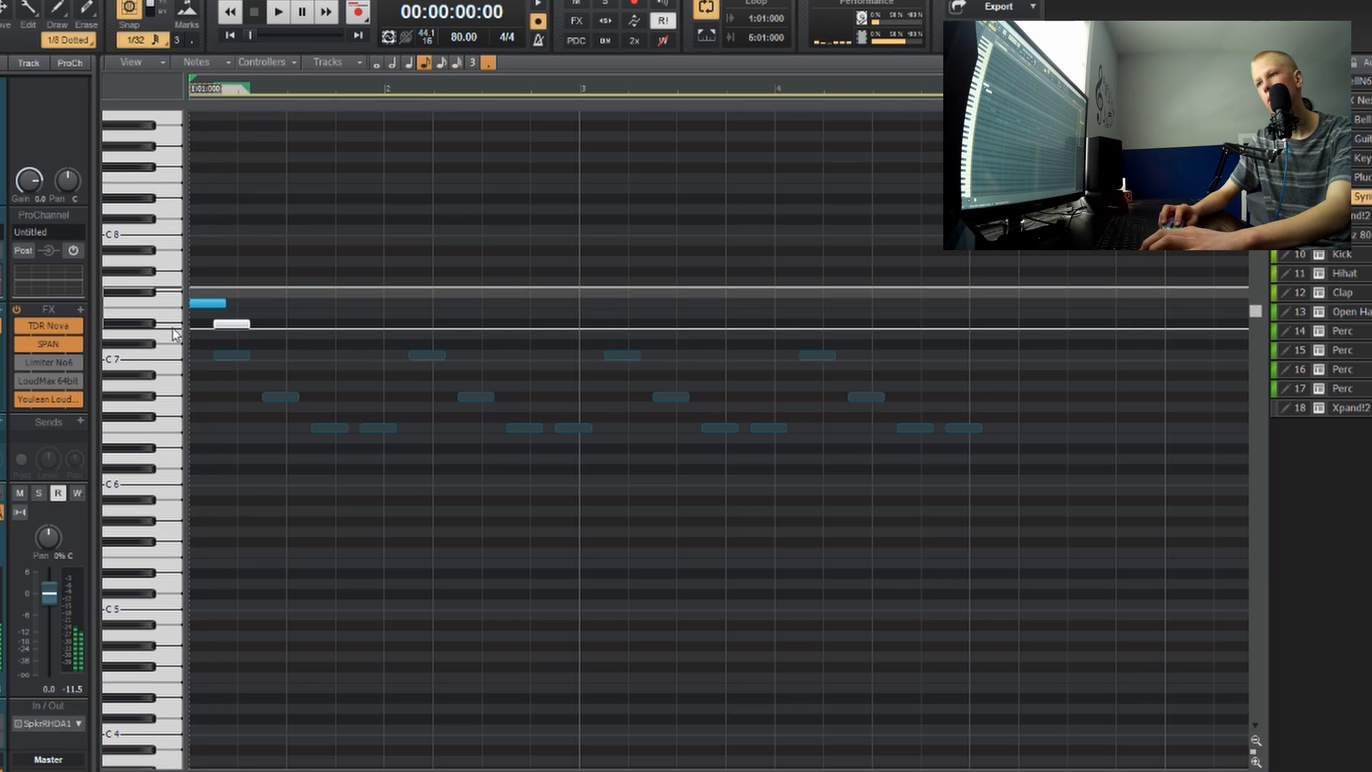
Step: Transpose both synth notes down together so the first sits on F6 and the second on Eb6, and play them
click(208, 303)
drag(208, 303, 201, 425)
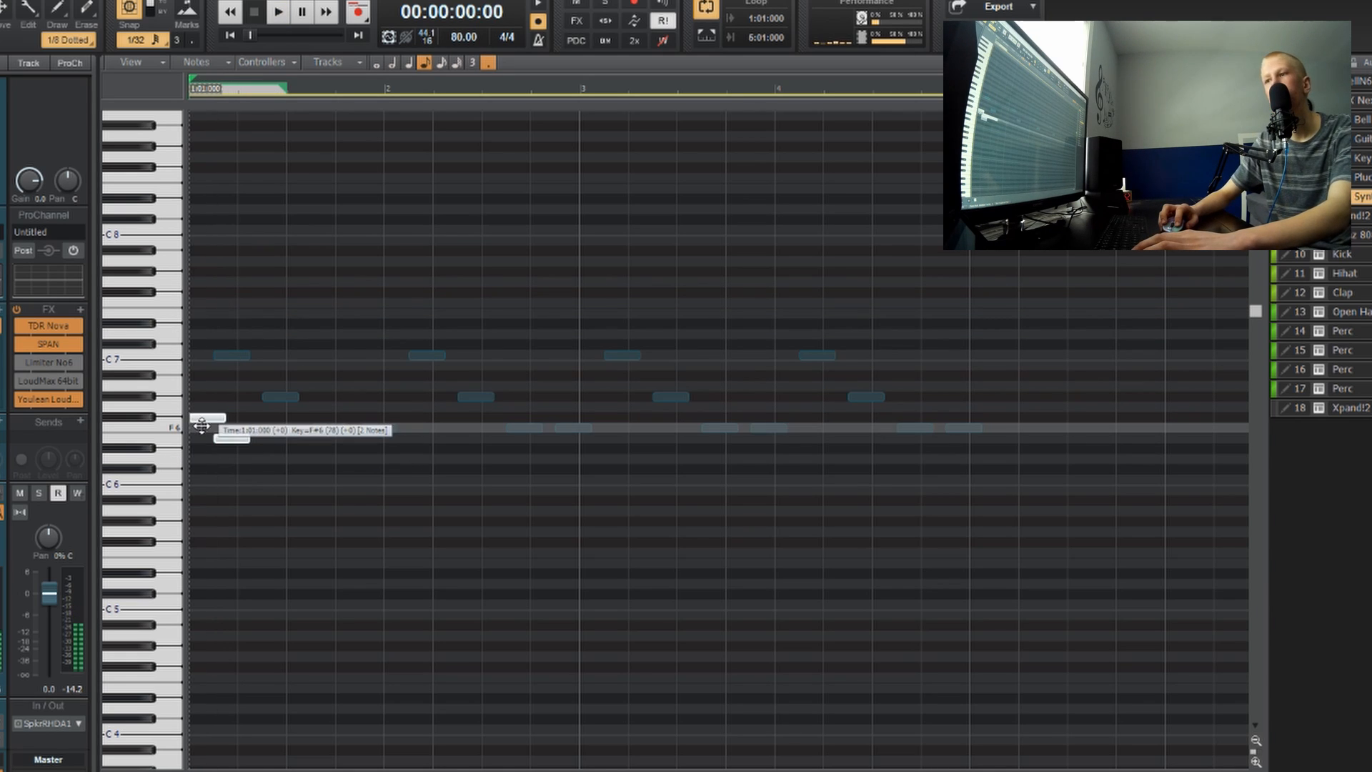
key(space)
key(ctrl+Right)
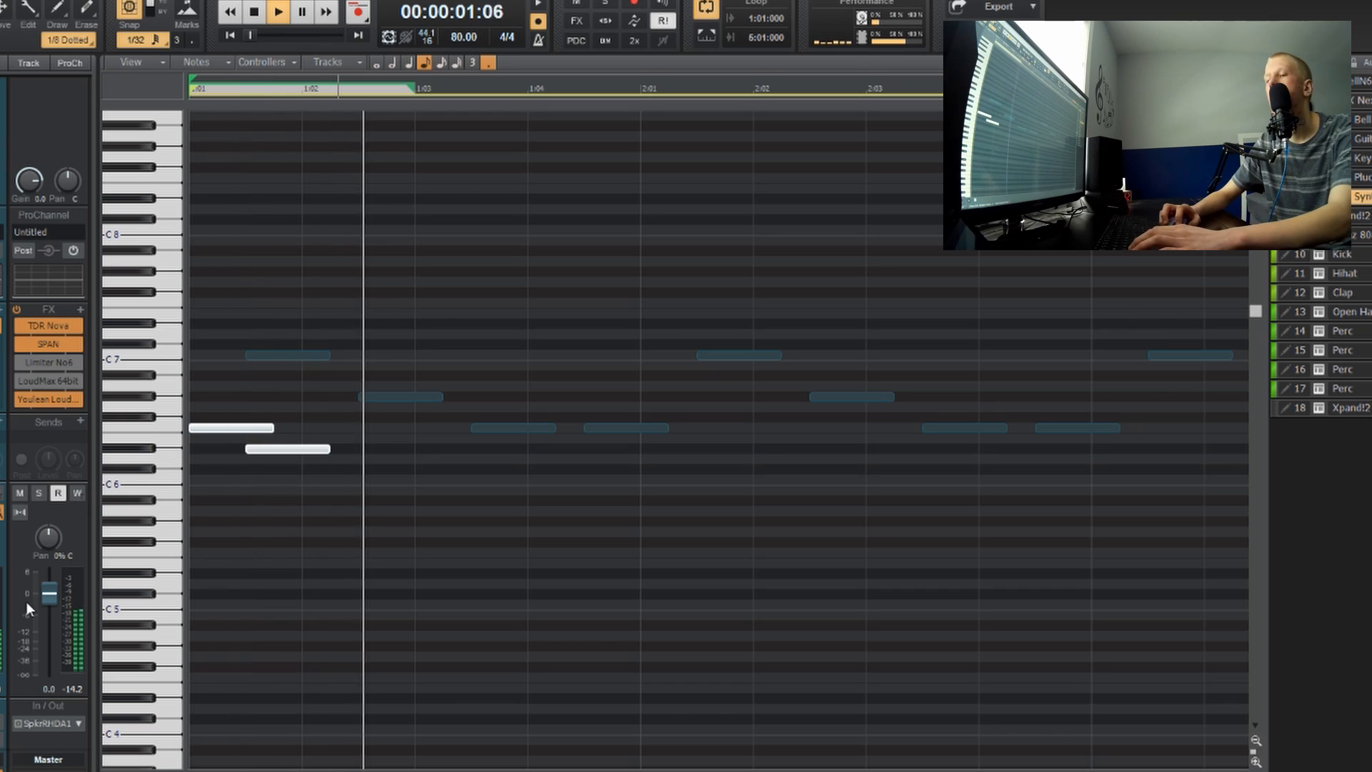
key(space)
Step: Lower the second synth note to C6 and play the phrase
click(272, 586)
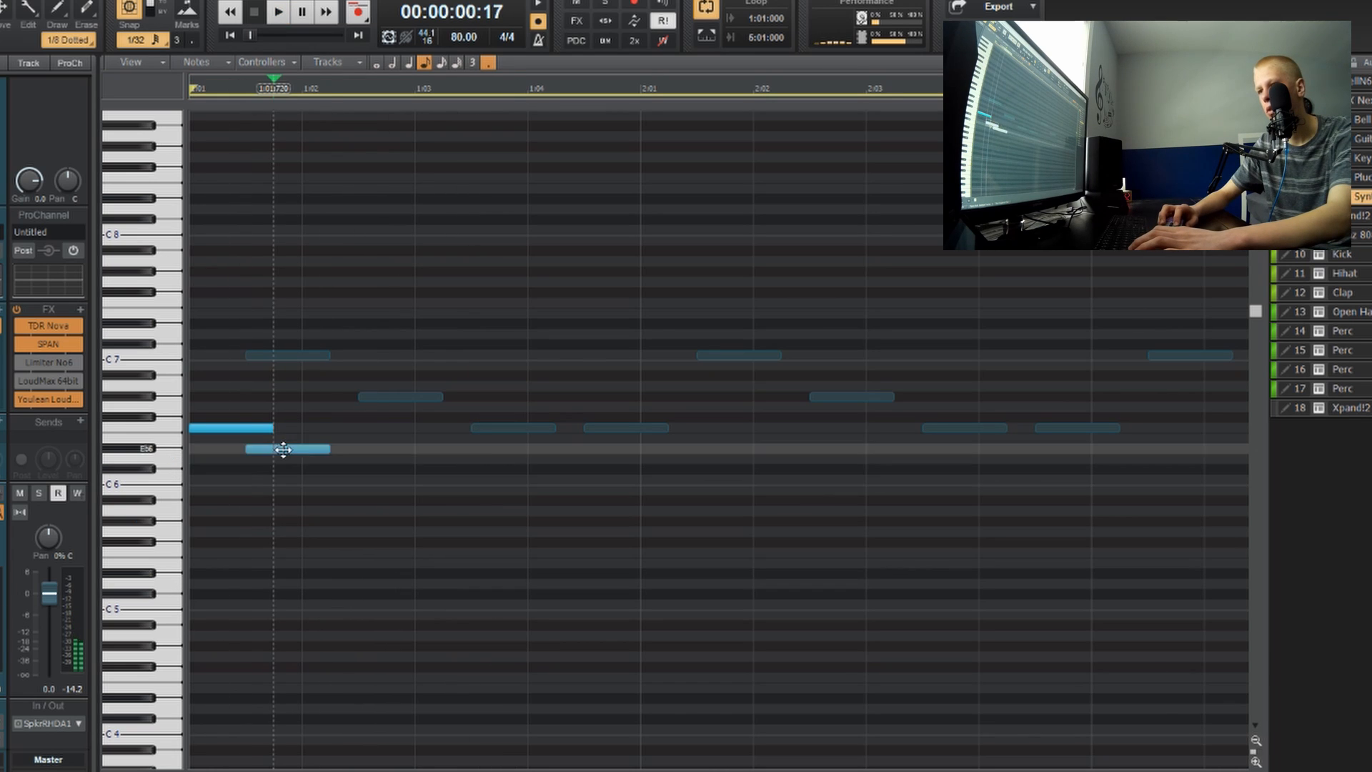
drag(282, 450, 274, 485)
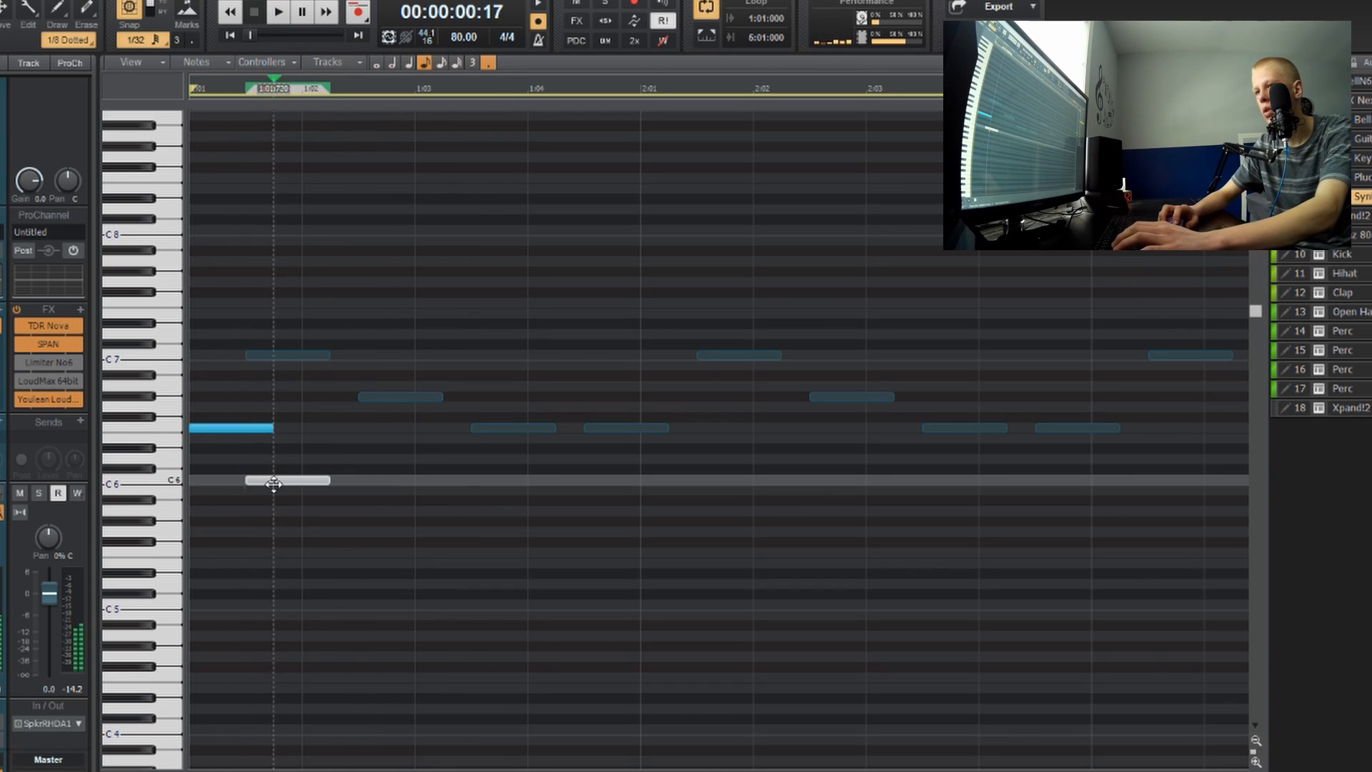
key(space)
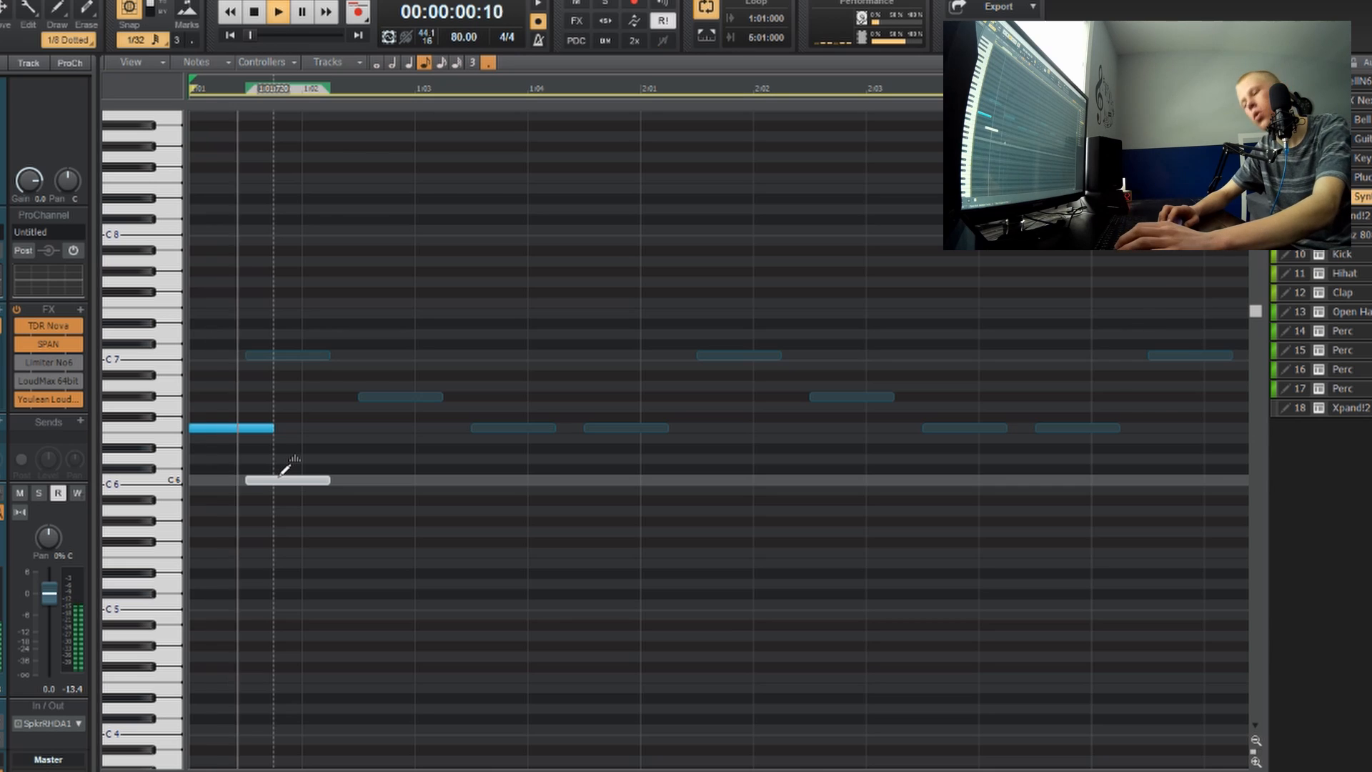
scroll(418, 534, down, 1)
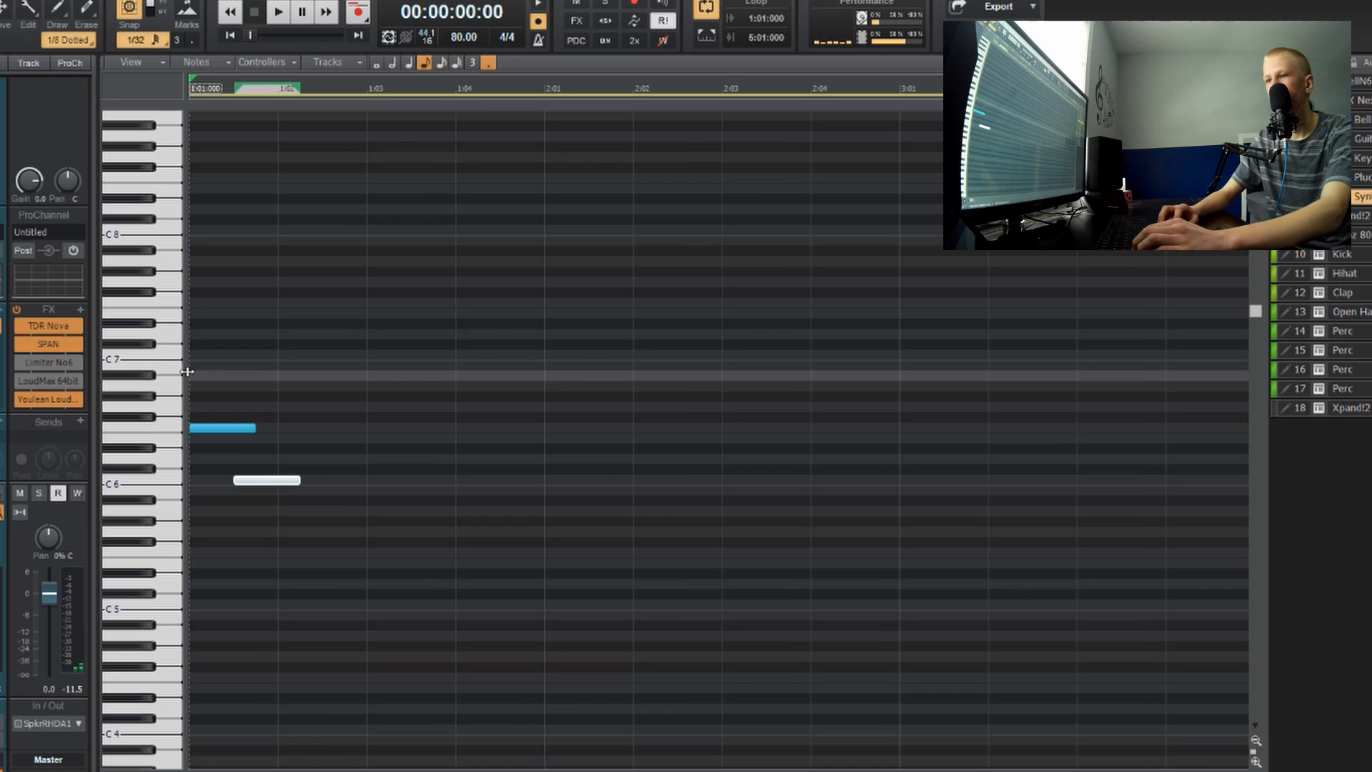
Step: Copy the F6 and C6 note pair to the start of bar 2 and play the melody
drag(185, 371, 546, 432)
ctrl+click(196, 428)
key(space)
scroll(543, 359, down, 3)
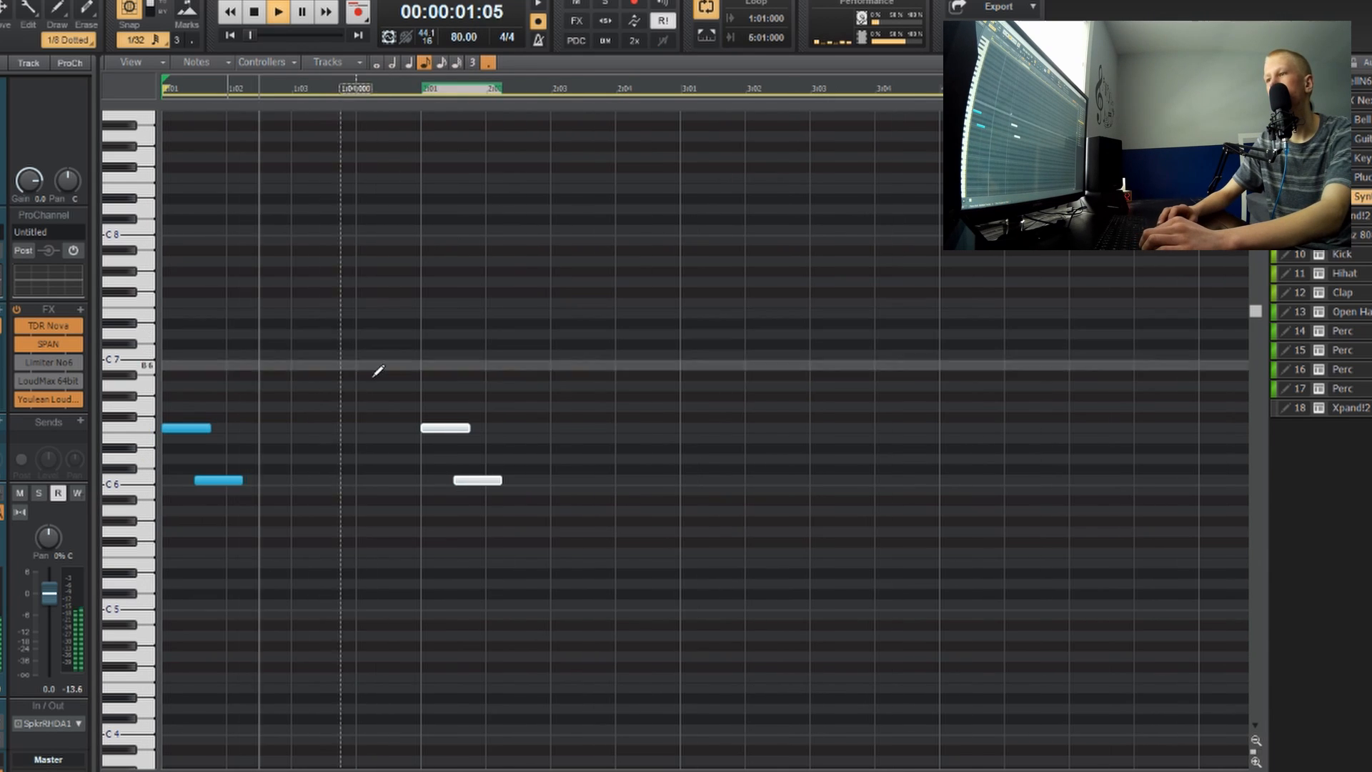
Step: Add a dotted eighth note at Ab6 on beat 4 of bar 1 and play the phrase
scroll(381, 366, up, 2)
scroll(385, 362, up, 1)
key(space)
click(434, 376)
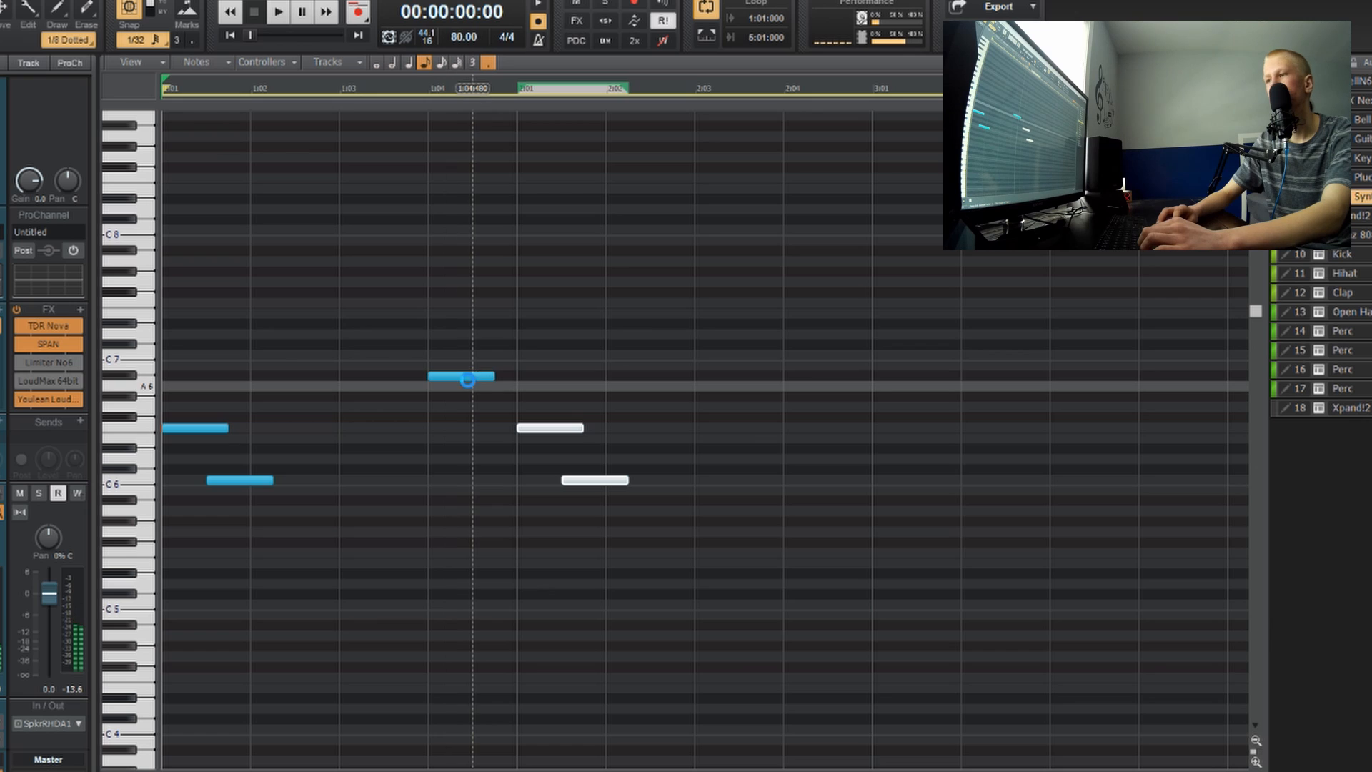
mouse_move(471, 390)
mouse_down()
mouse_move(460, 386)
mouse_move(465, 398)
mouse_up()
key(space)
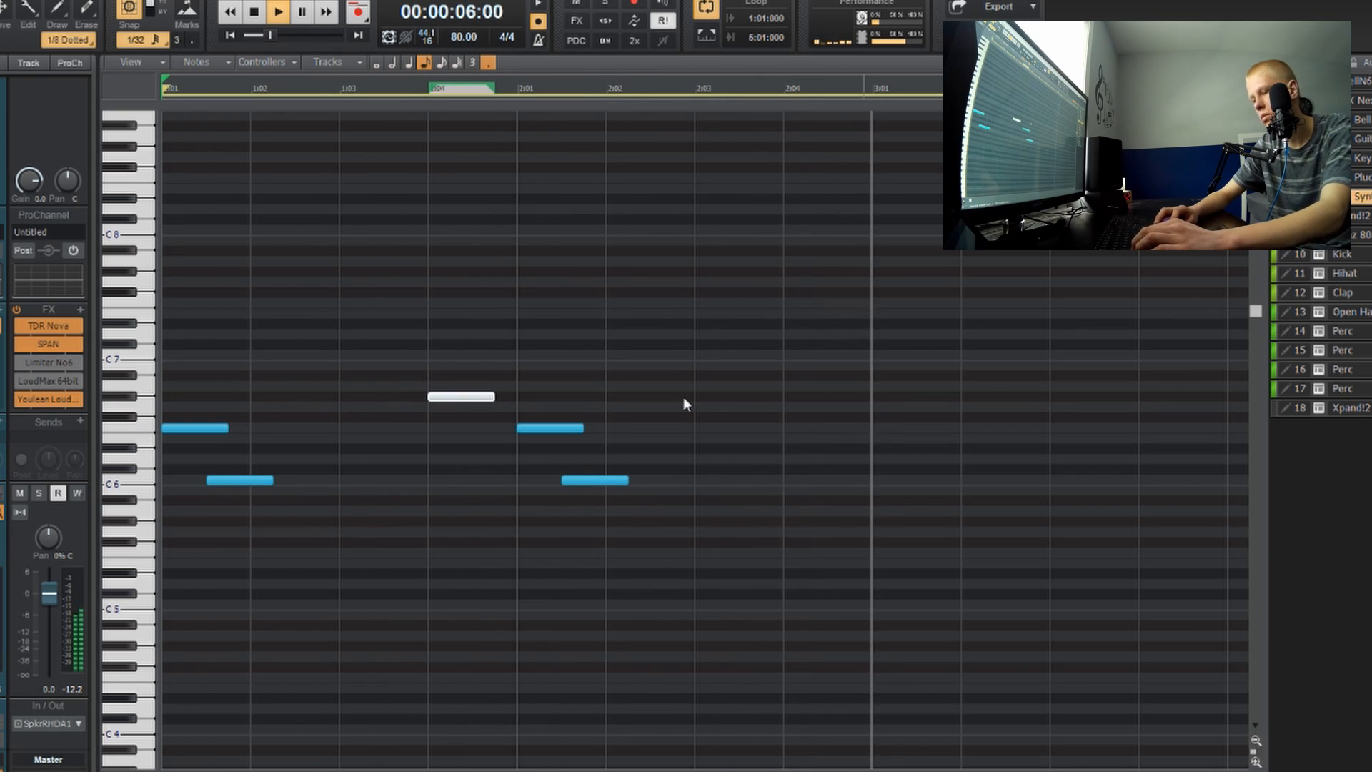
Step: Copy all notes of the two-bar synth phrase to the start of bar 3
key(space)
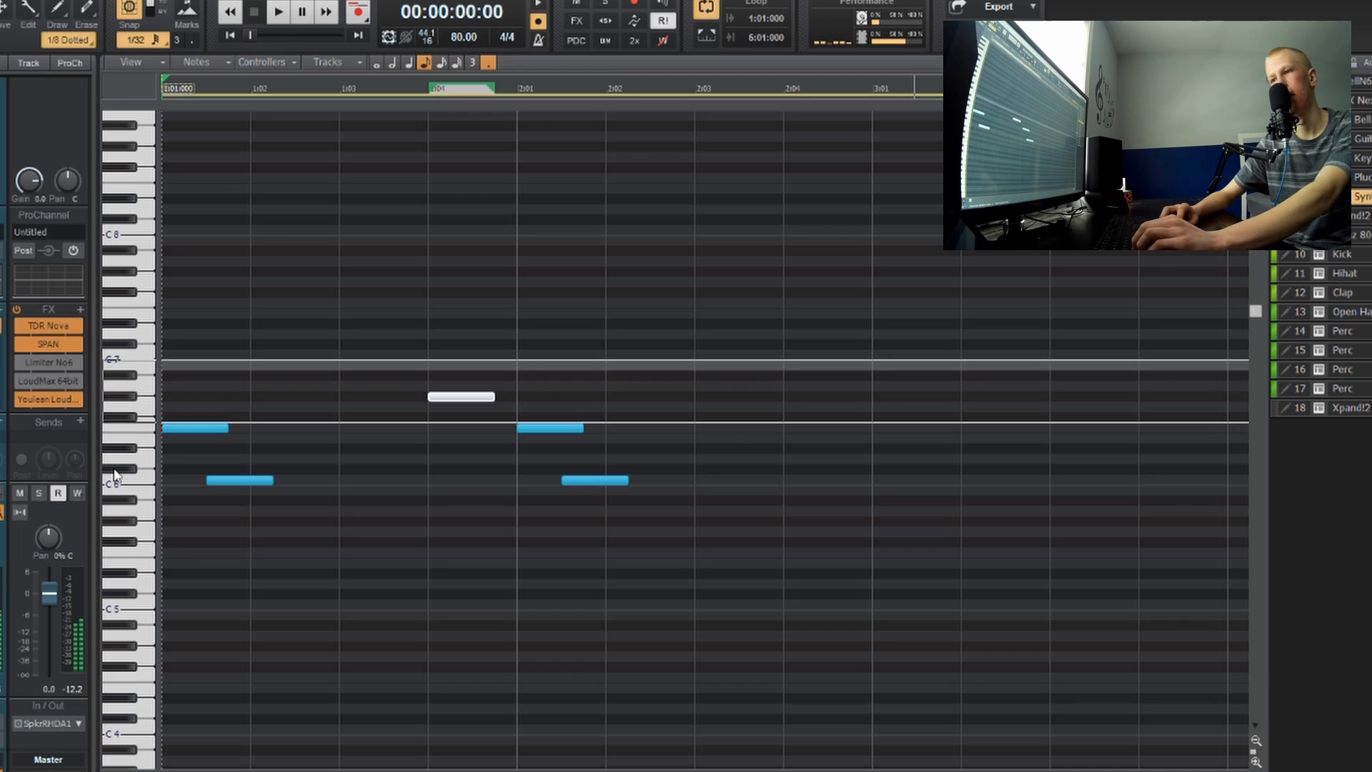
key(ctrl+a)
drag(195, 430, 909, 426)
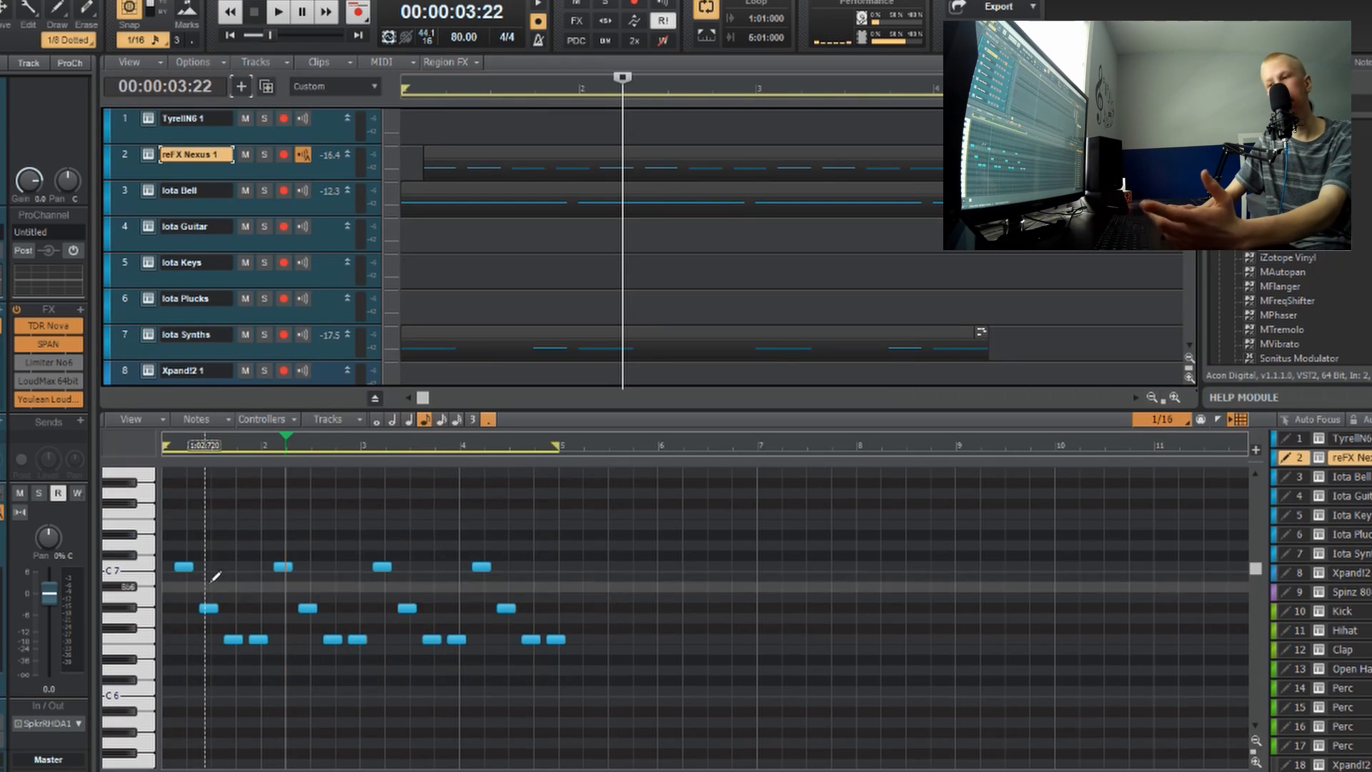
Step: Review the melody clips in the track view, open the Xpand!2 2 clip in the piano roll and play it
click(548, 191)
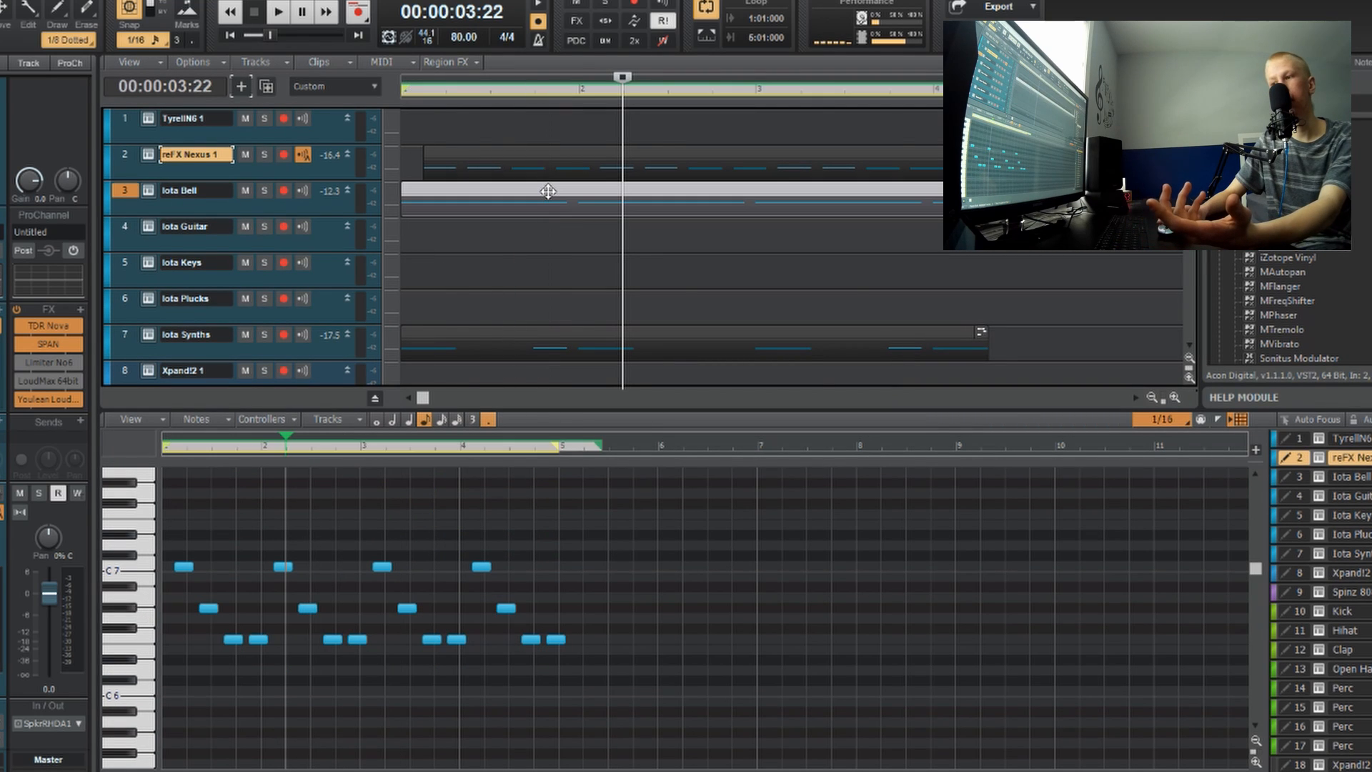
click(591, 334)
key(d)
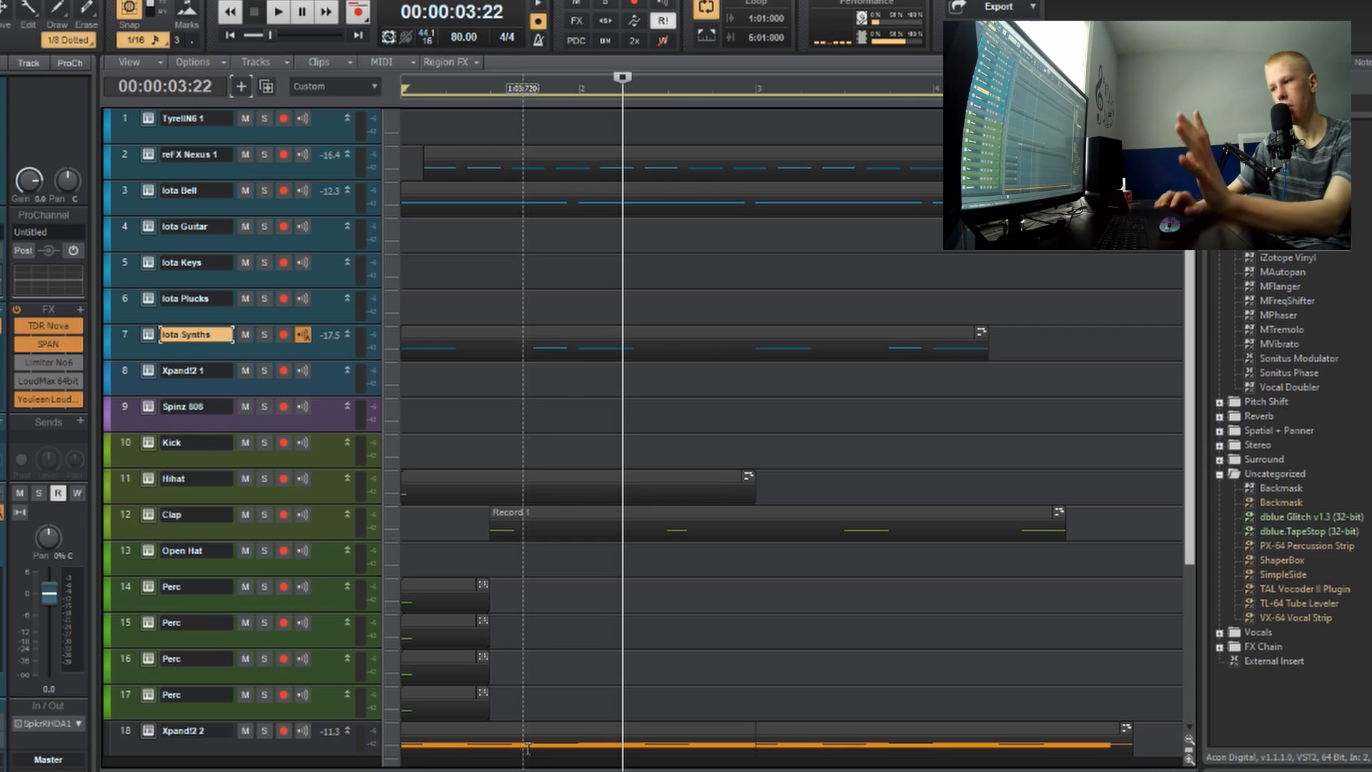
double_click(658, 743)
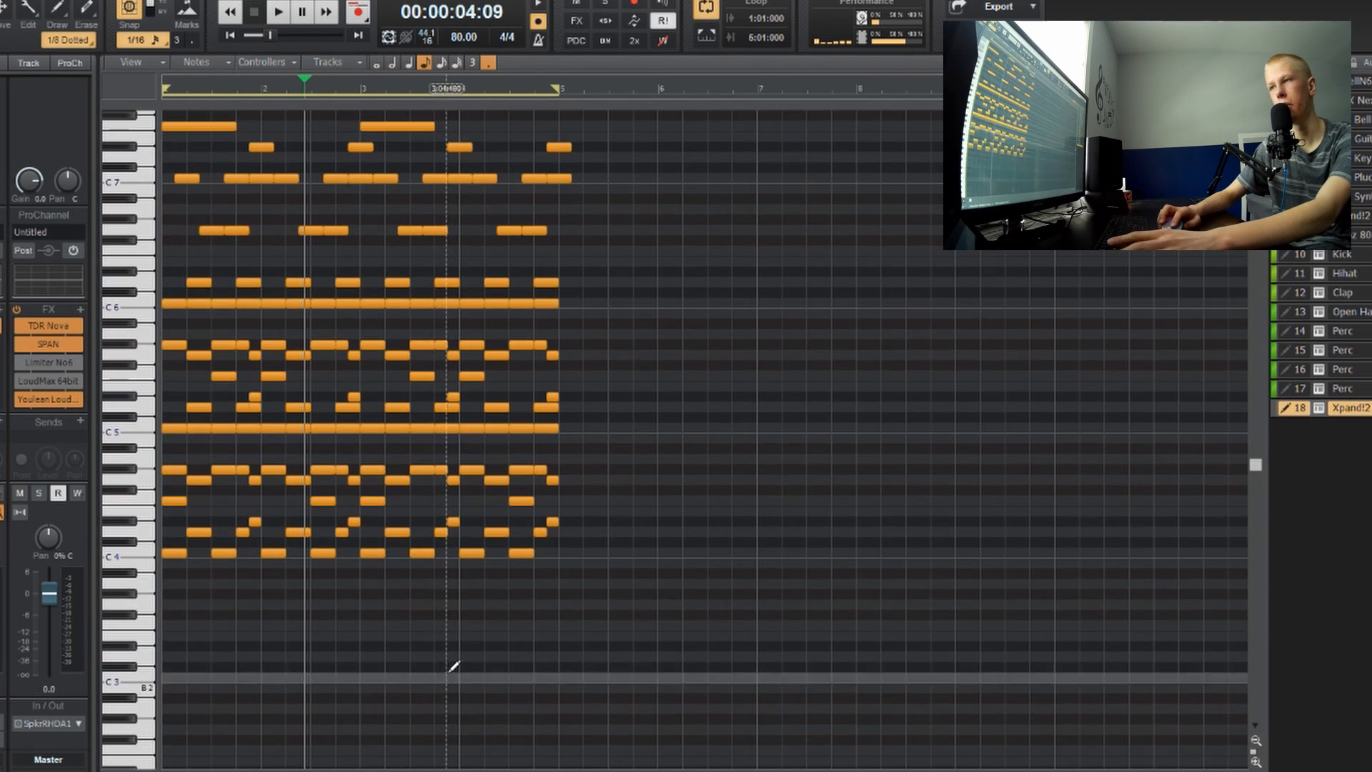
scroll(608, 486, up, 3)
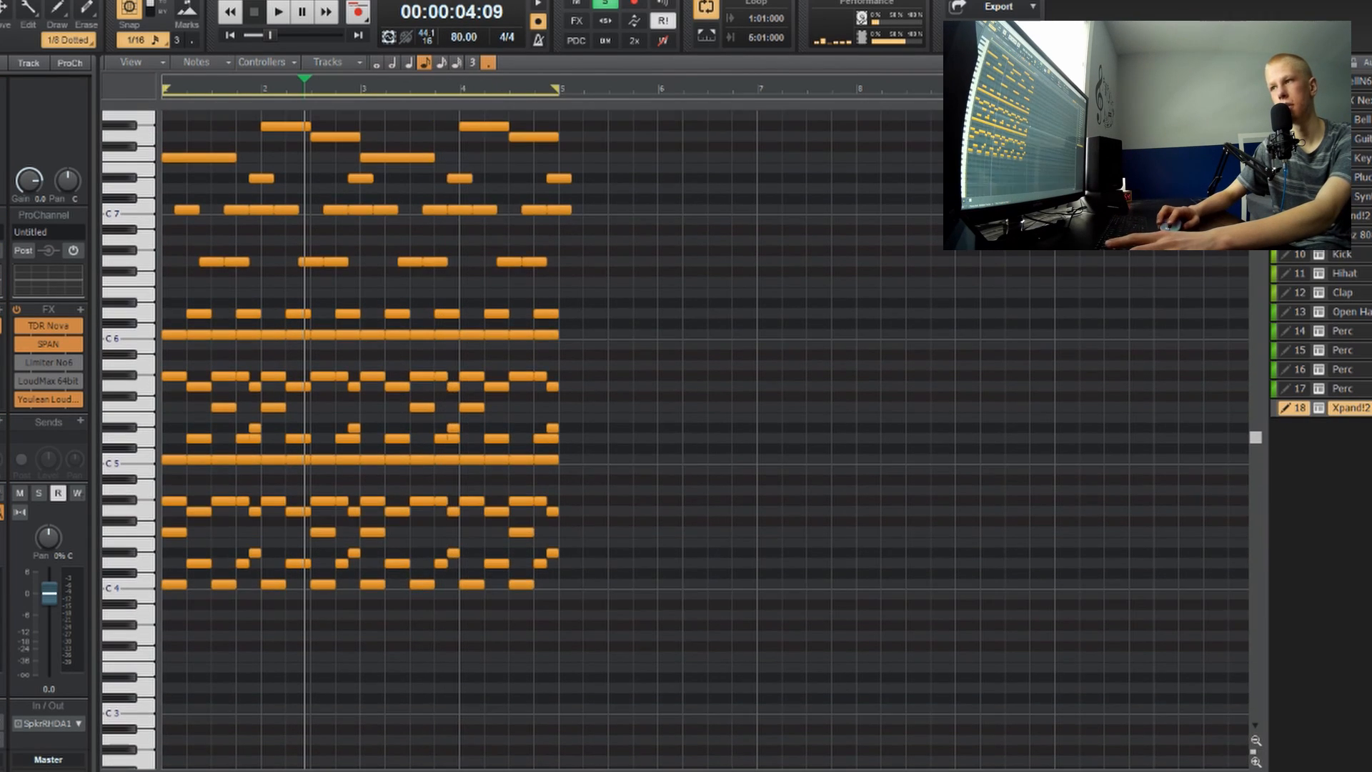
key(space)
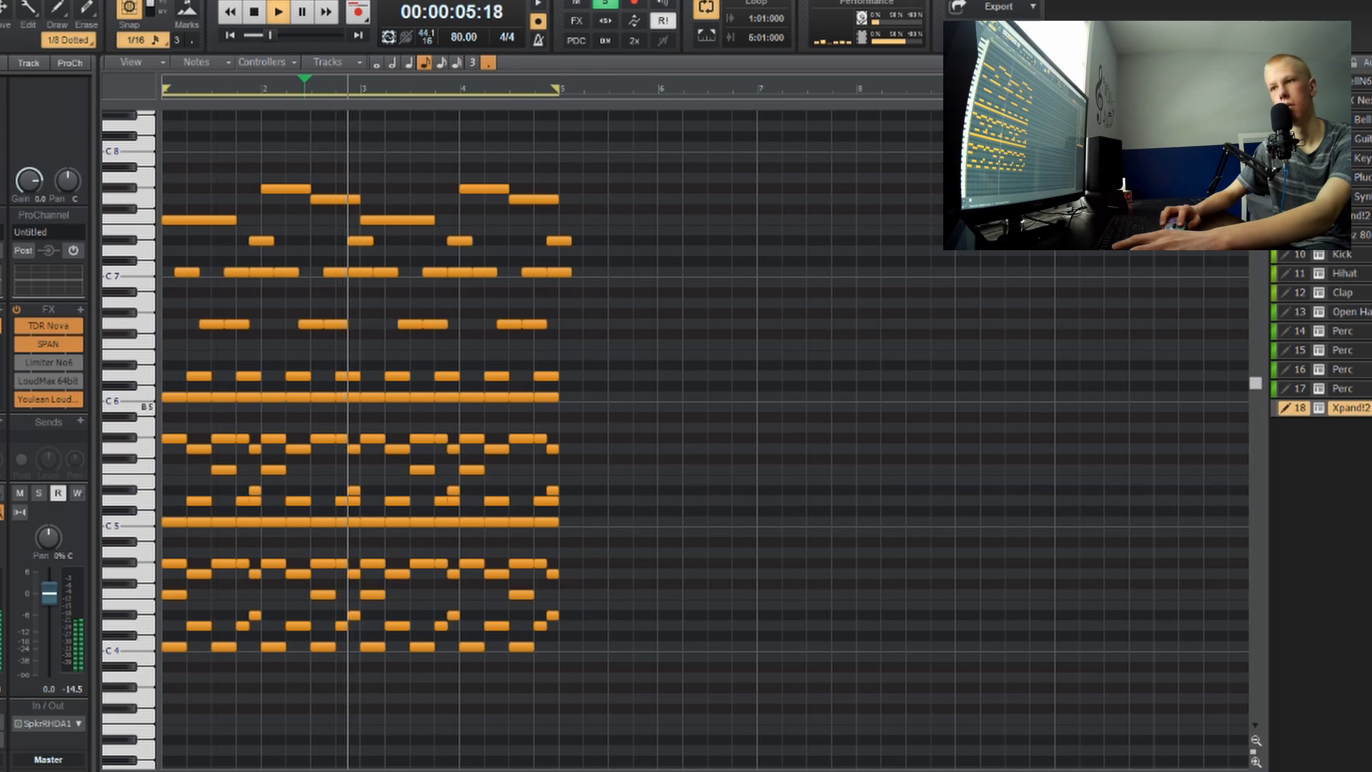
key(space)
Step: Show the SPAN analyzer on the Master bus beside the notes and examine the Xpand!2 2 part's frequency spectrum during playback
double_click(45, 346)
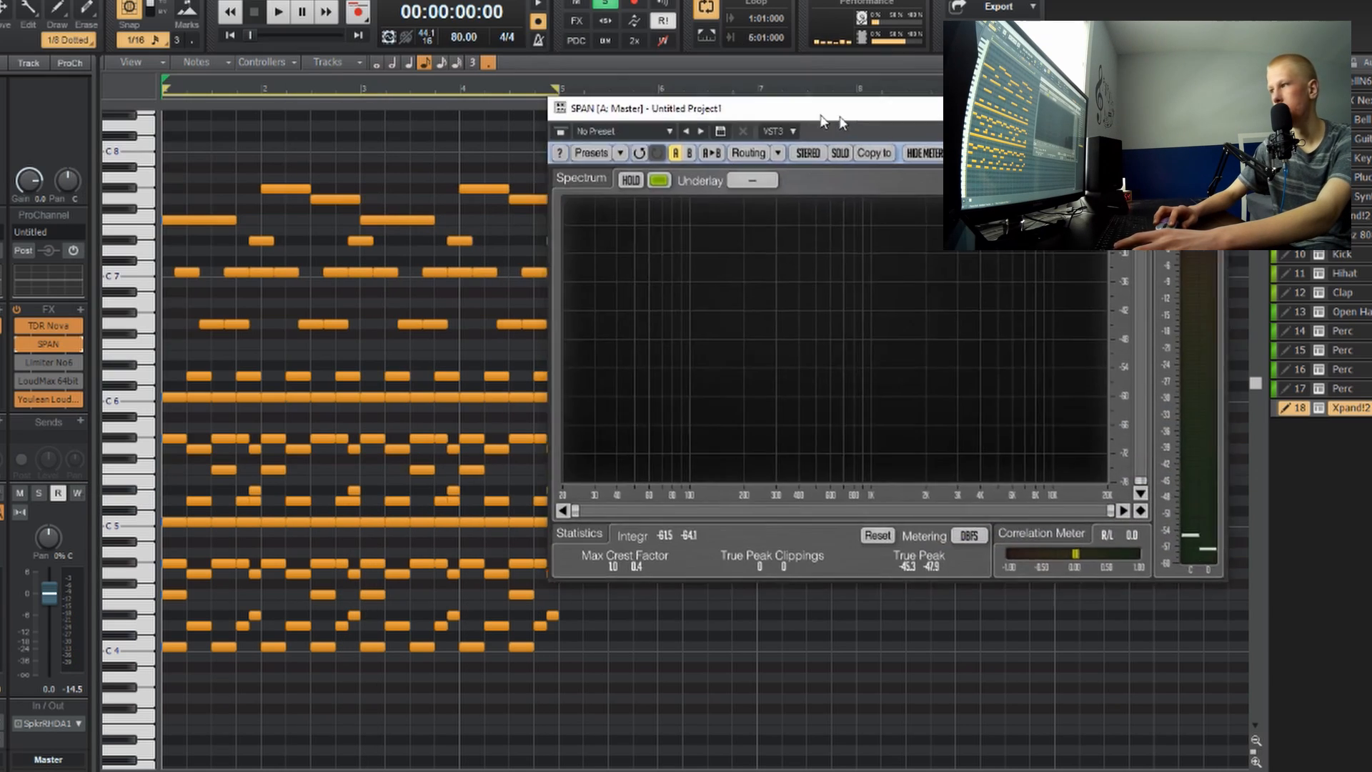
drag(816, 120, 894, 105)
key(space)
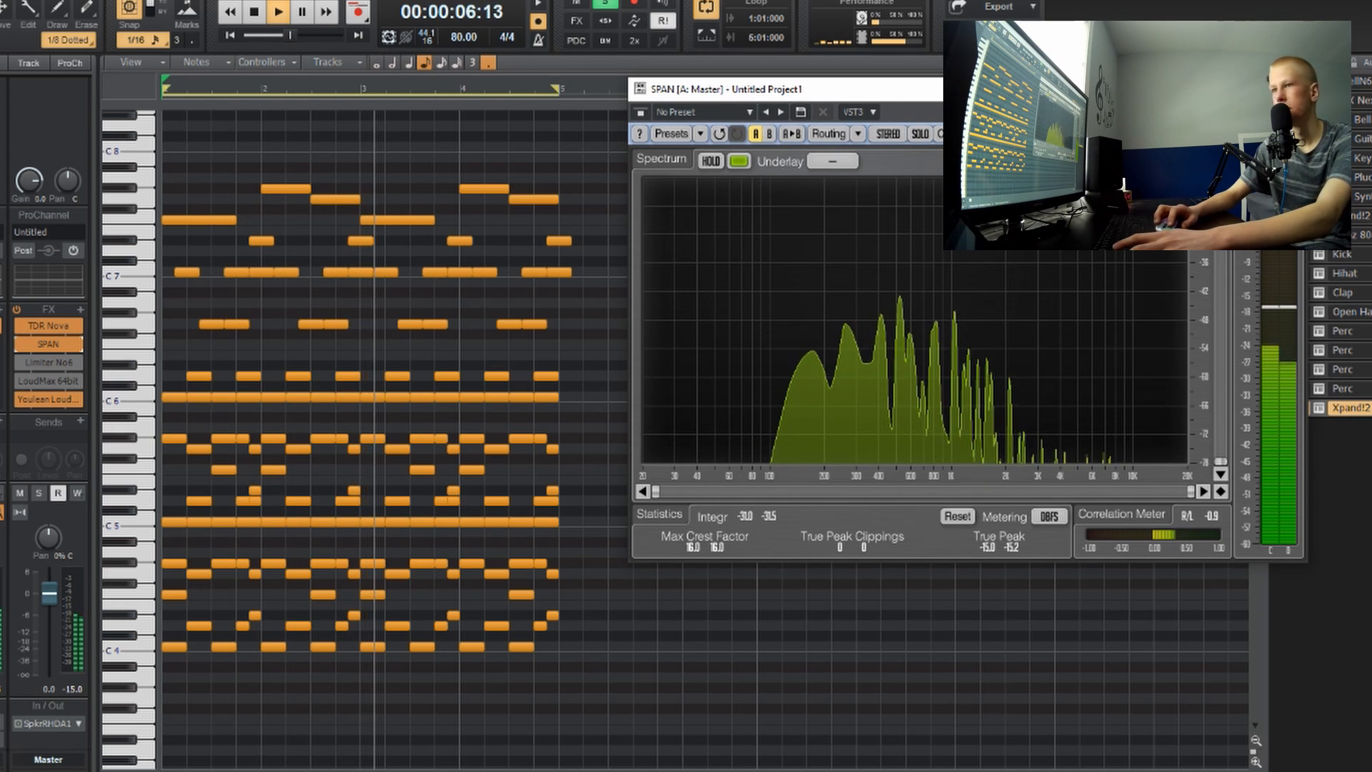
key(space)
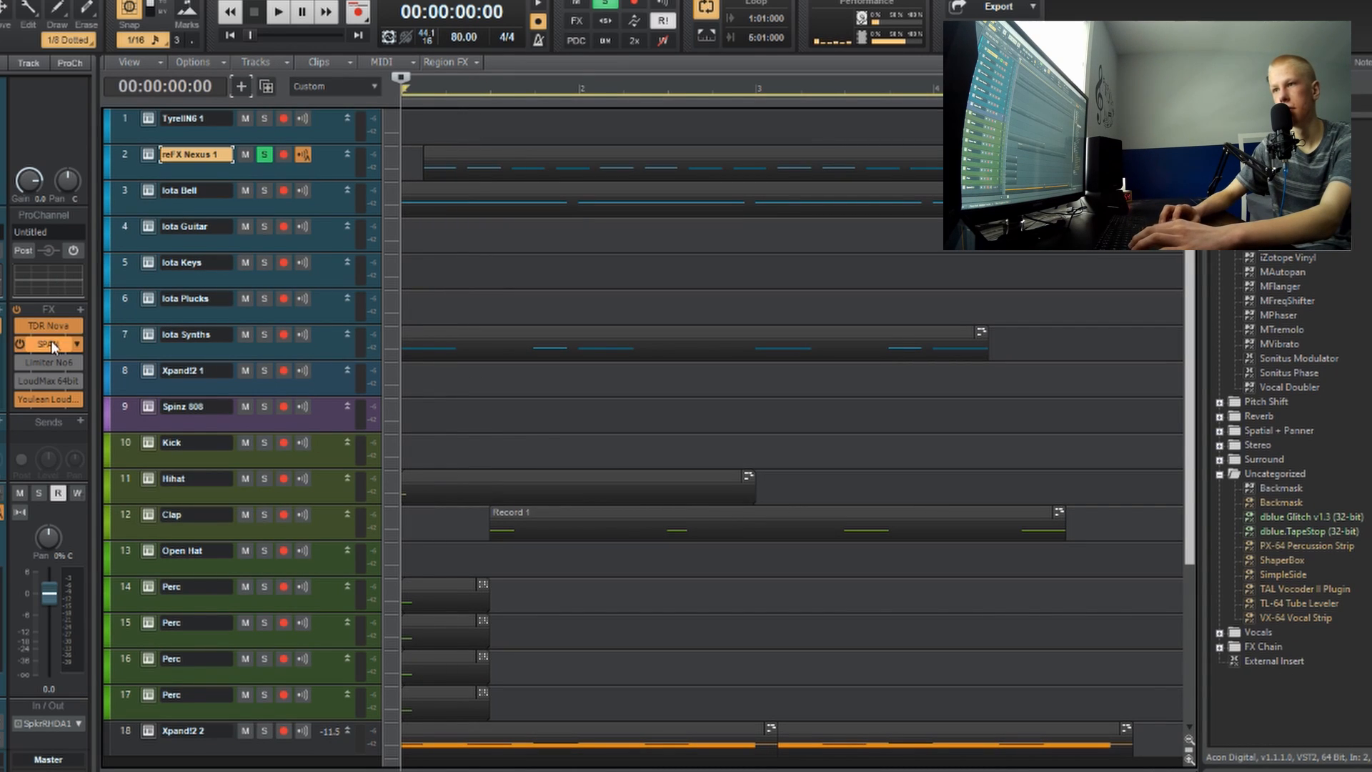
Step: Reopen the Master bus SPAN analyzer and examine the spectrum of the soloed reFX Nexus 1 melody during playback
double_click(50, 345)
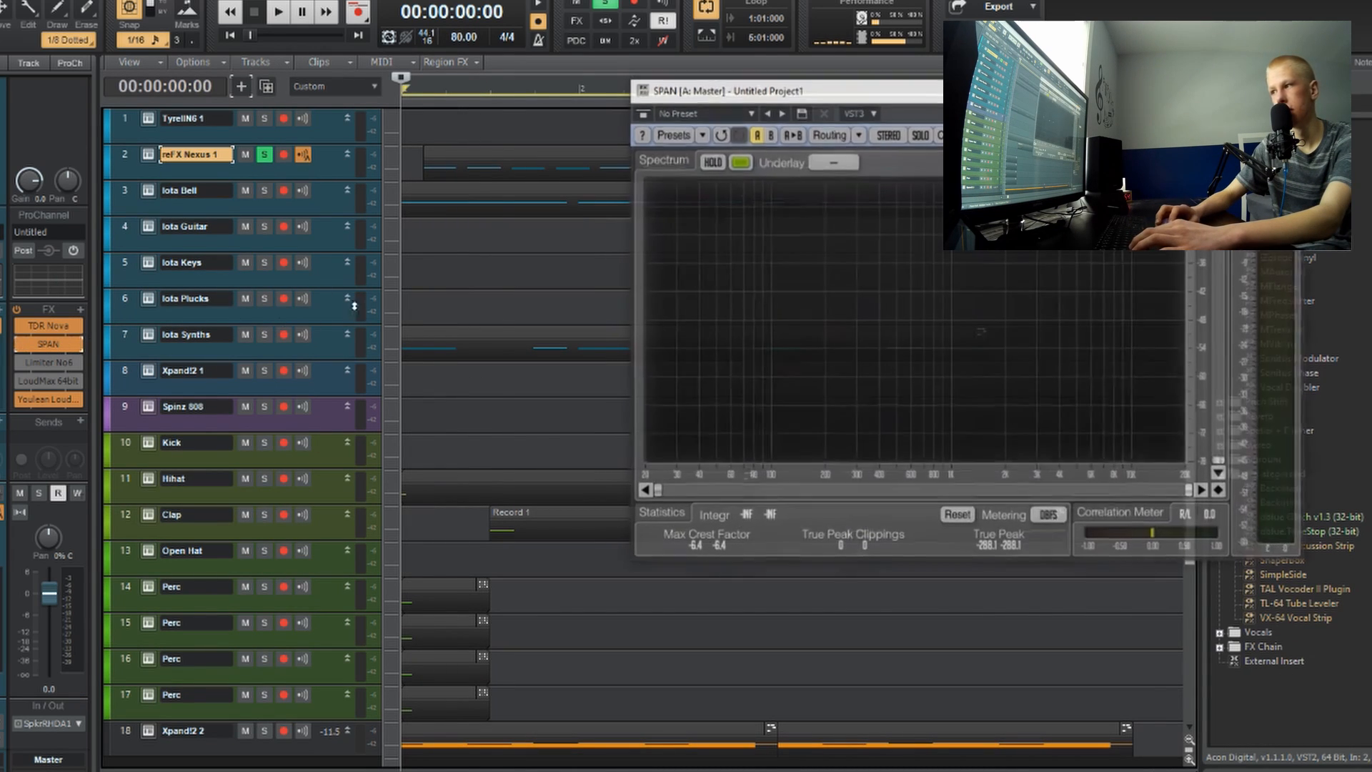
key(space)
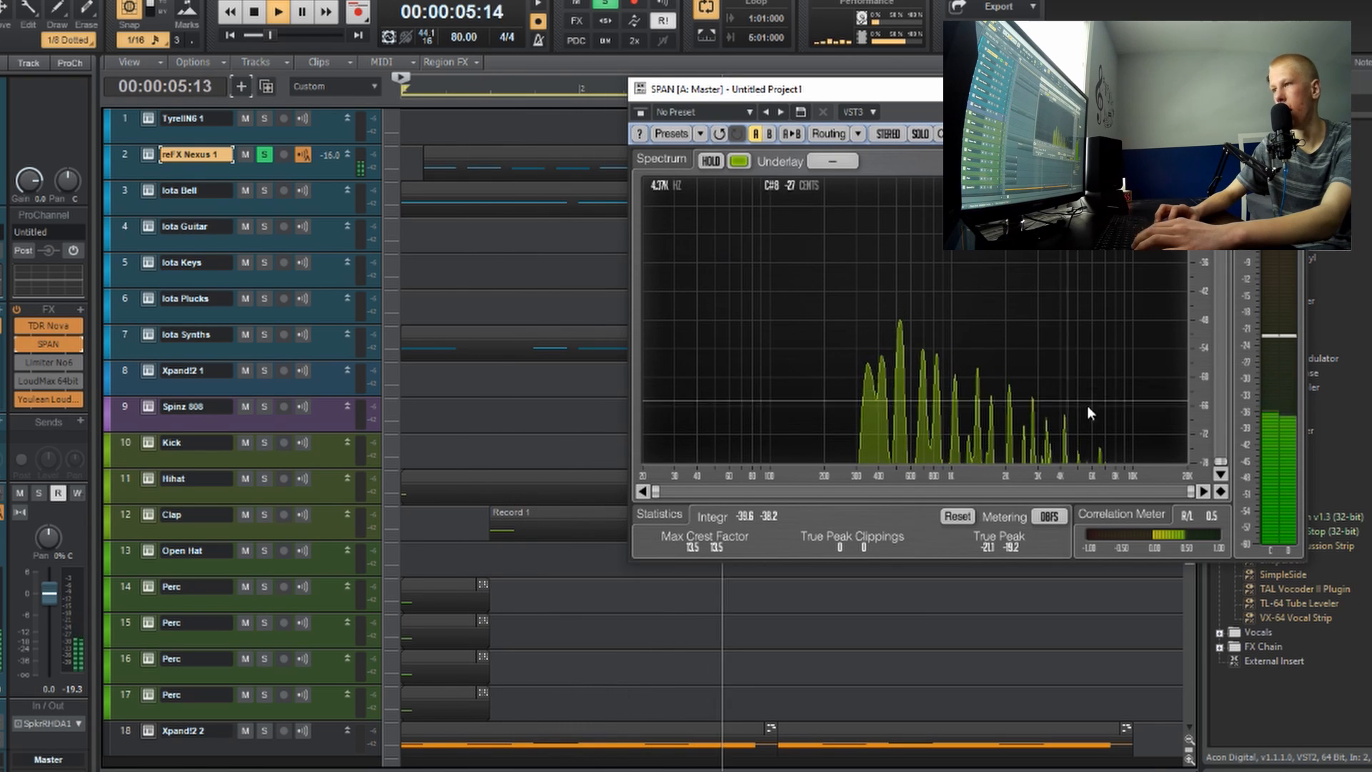
key(space)
Step: Solo Xpand!2 2 together with reFX Nexus 1 and examine their combined spectrum in SPAN over repeated playback
click(264, 729)
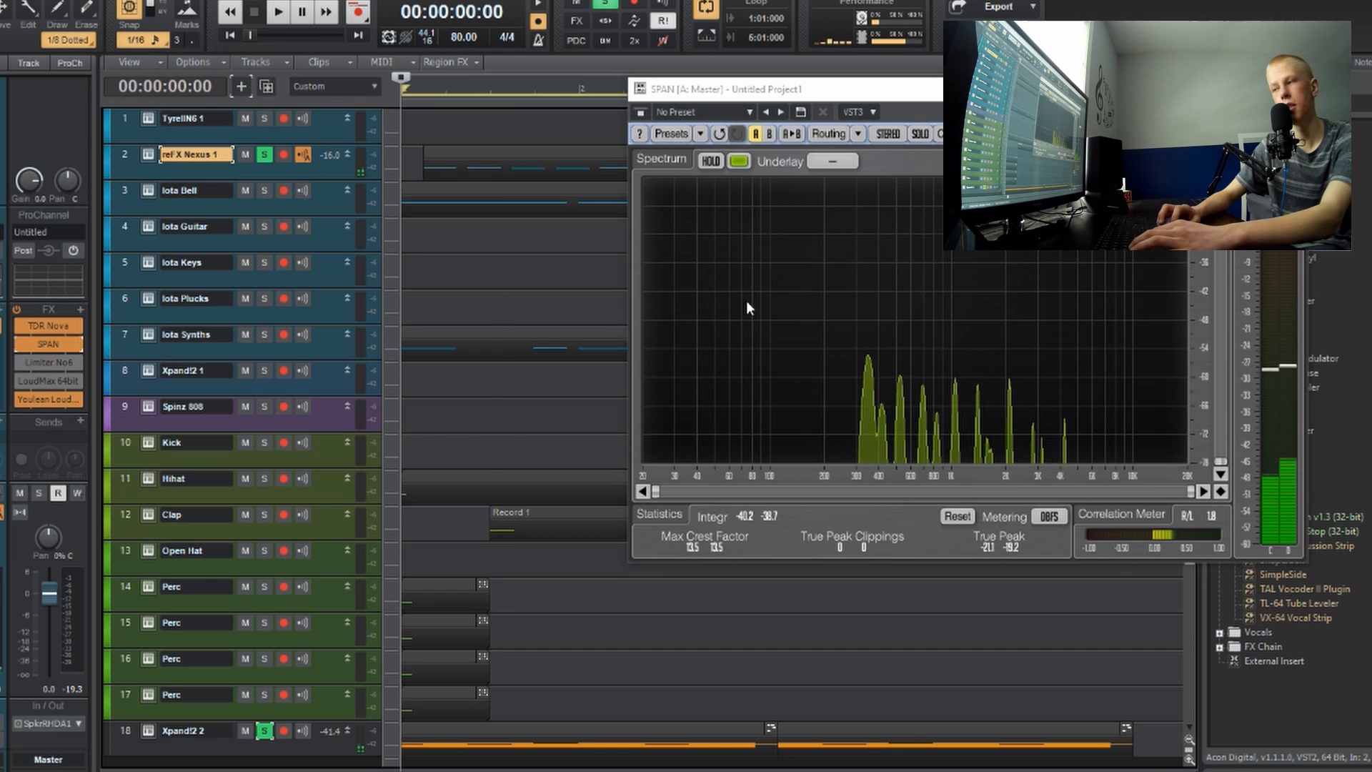
key(space)
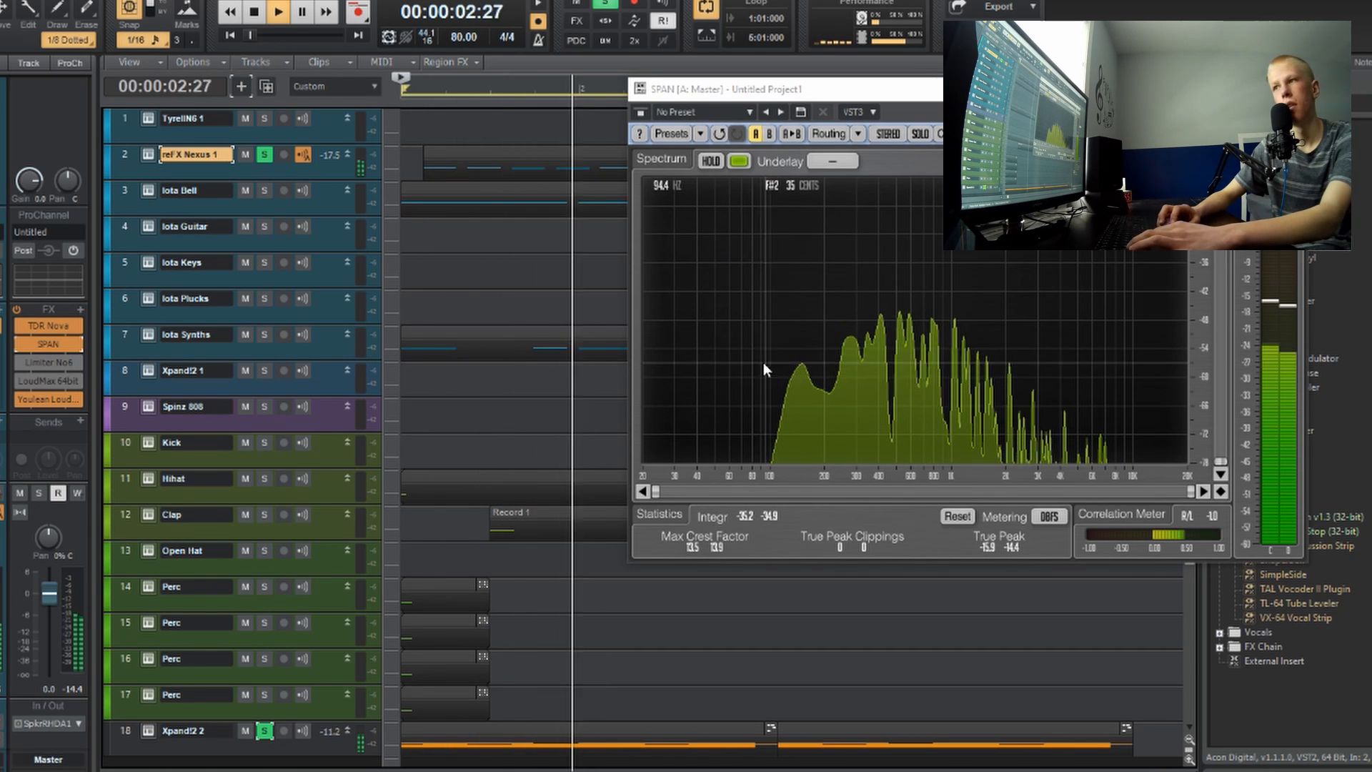
key(space)
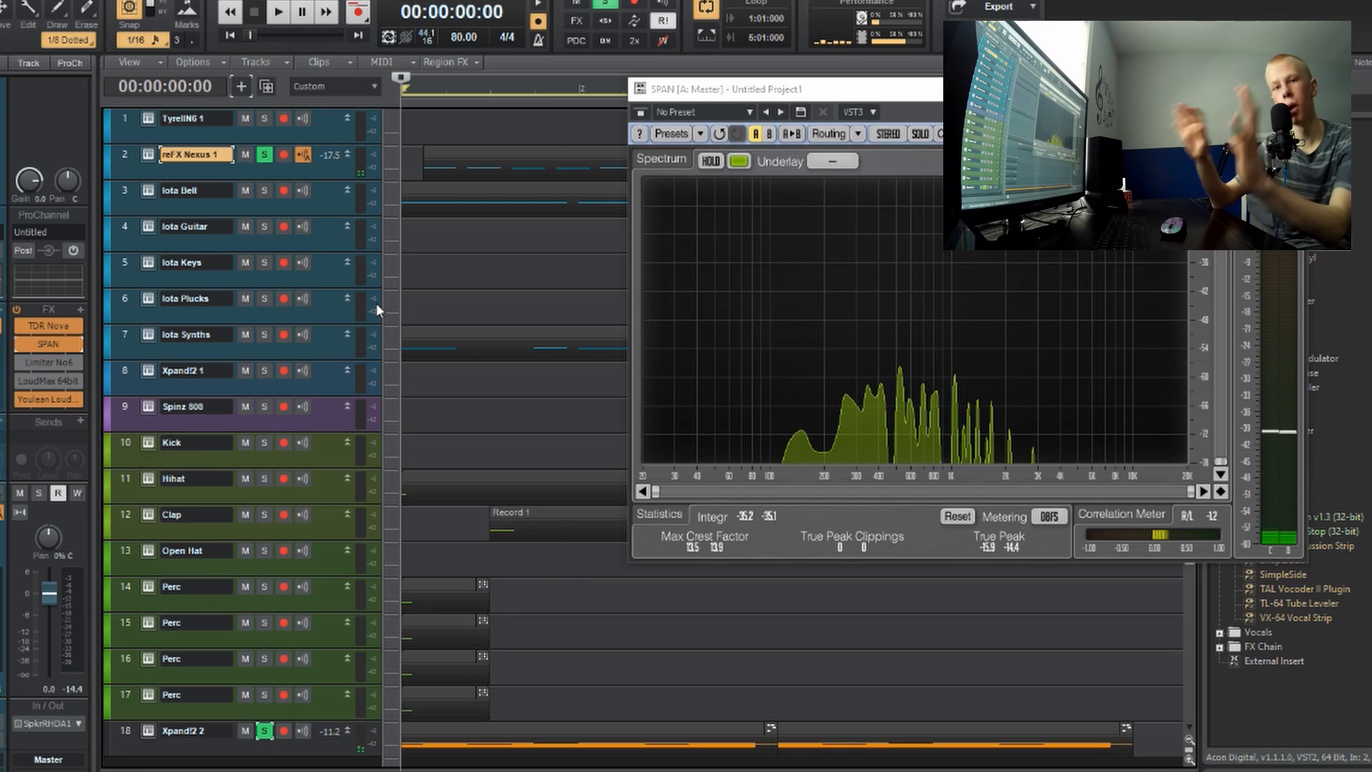
click(286, 723)
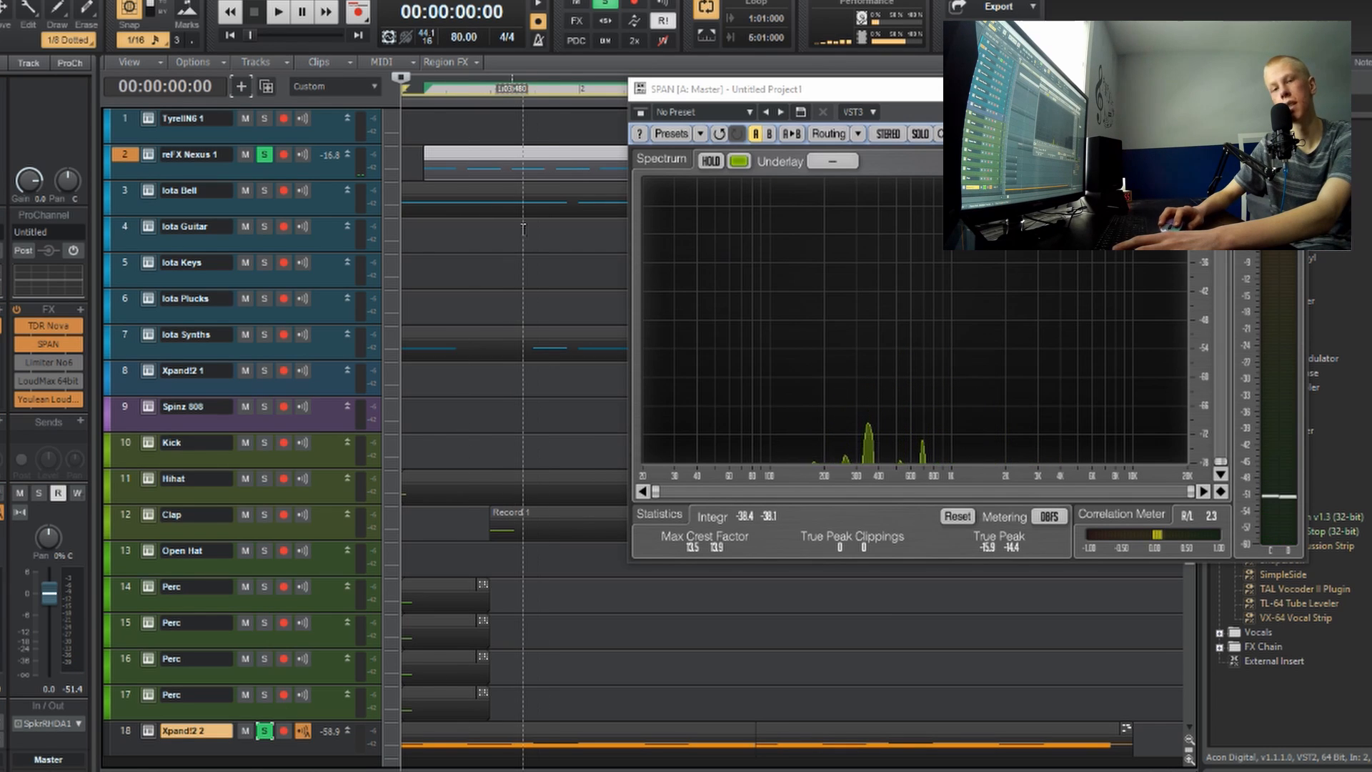
key(space)
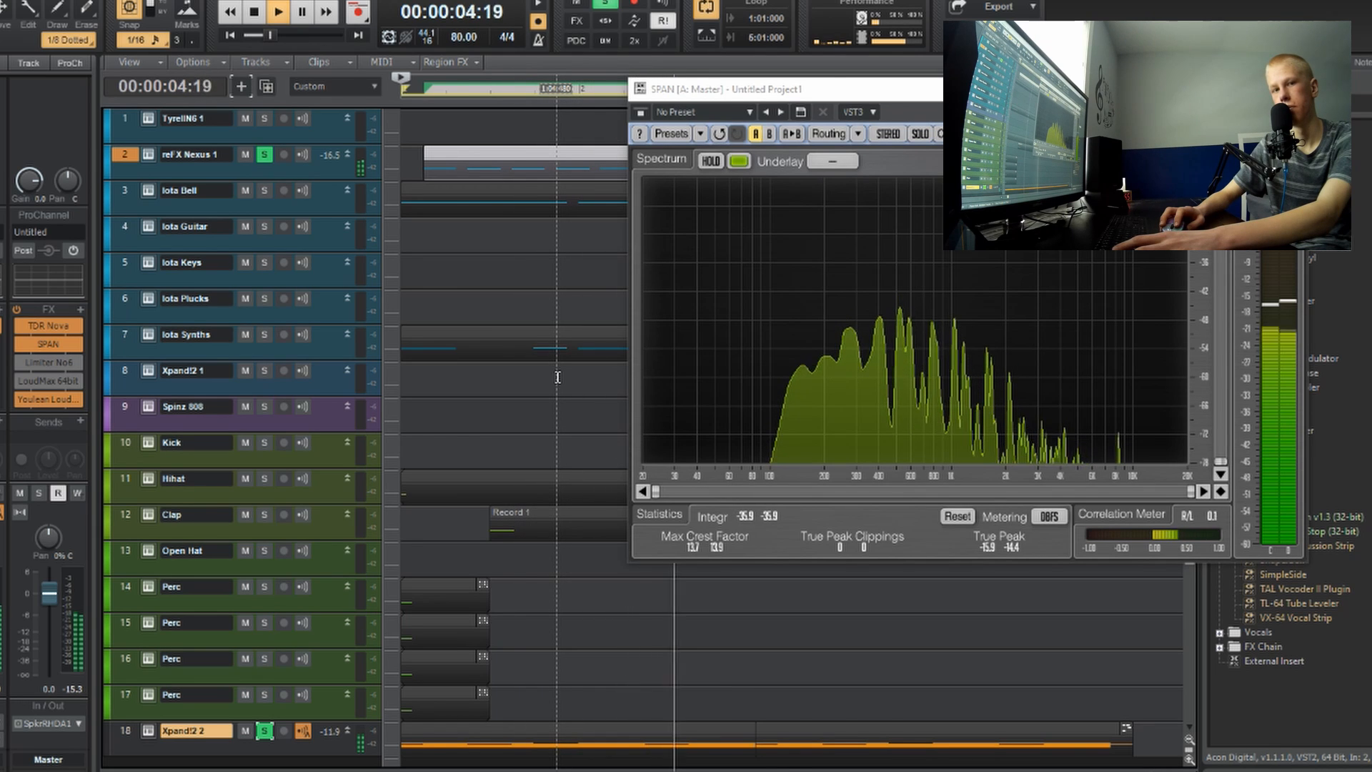
key(space)
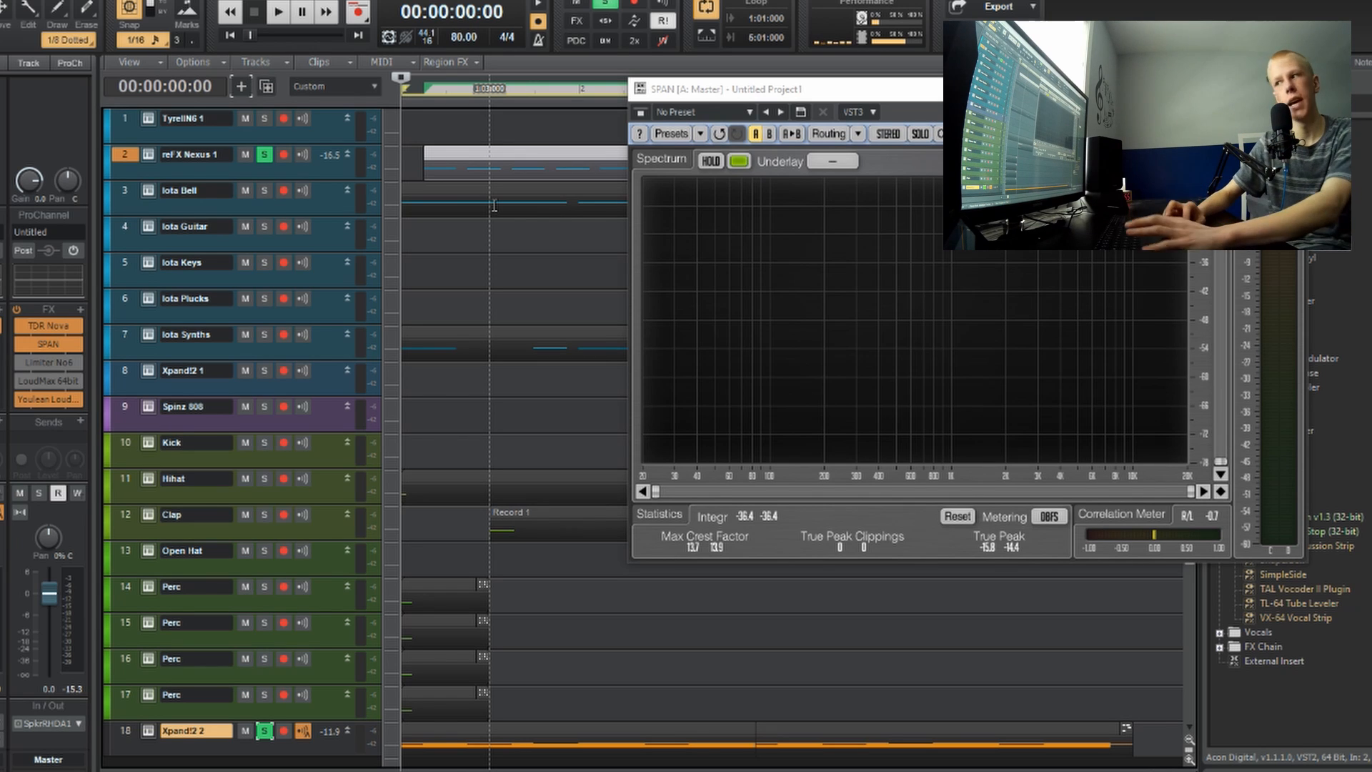
key(space)
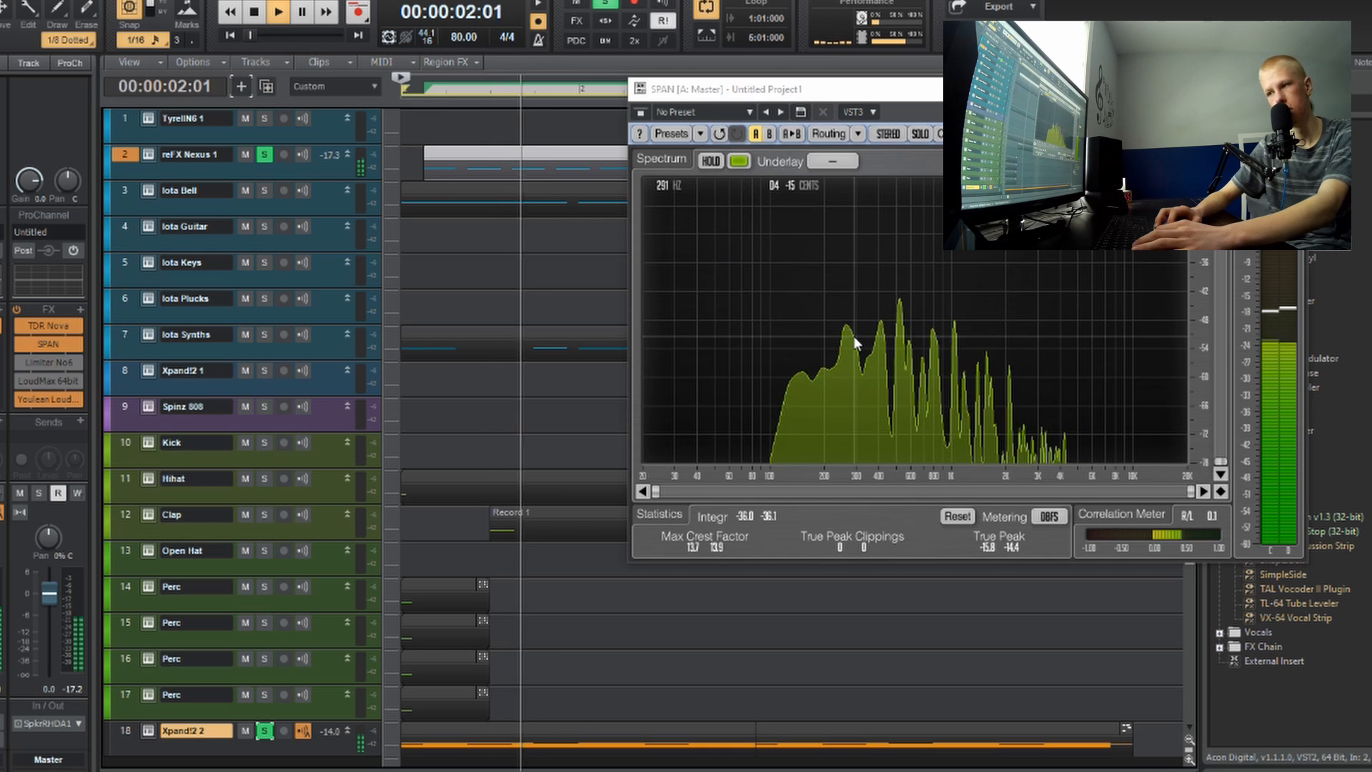
key(space)
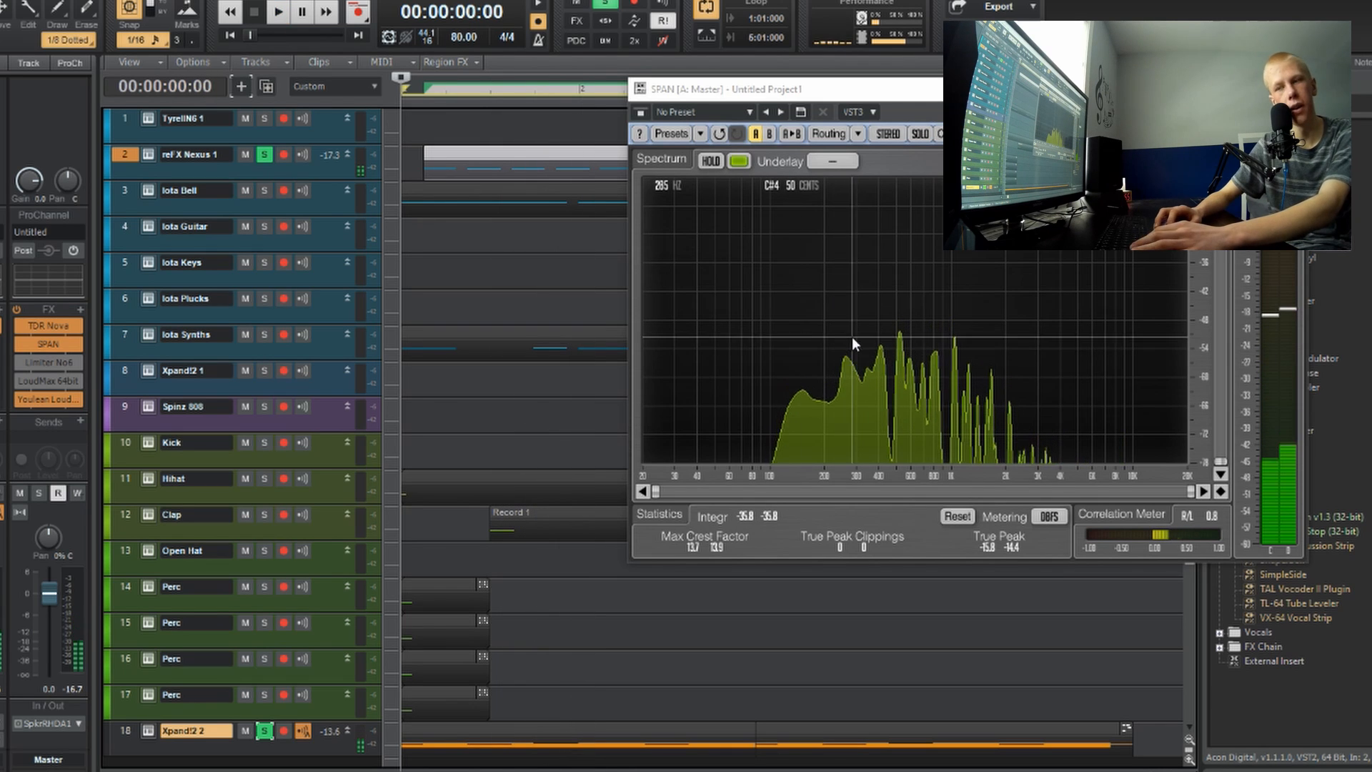
Step: Solo only the Iota Bell track and play it to examine its frequency range in SPAN
click(264, 191)
click(264, 155)
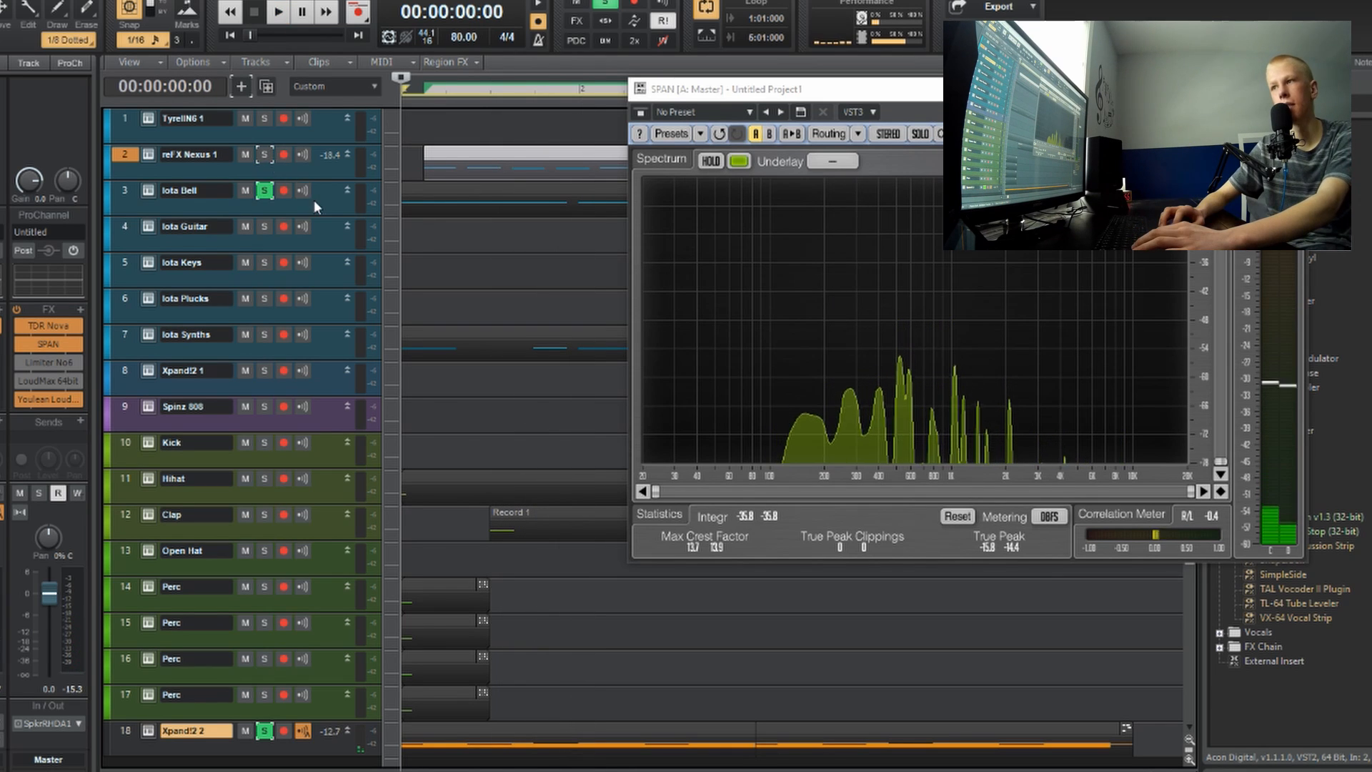
click(319, 201)
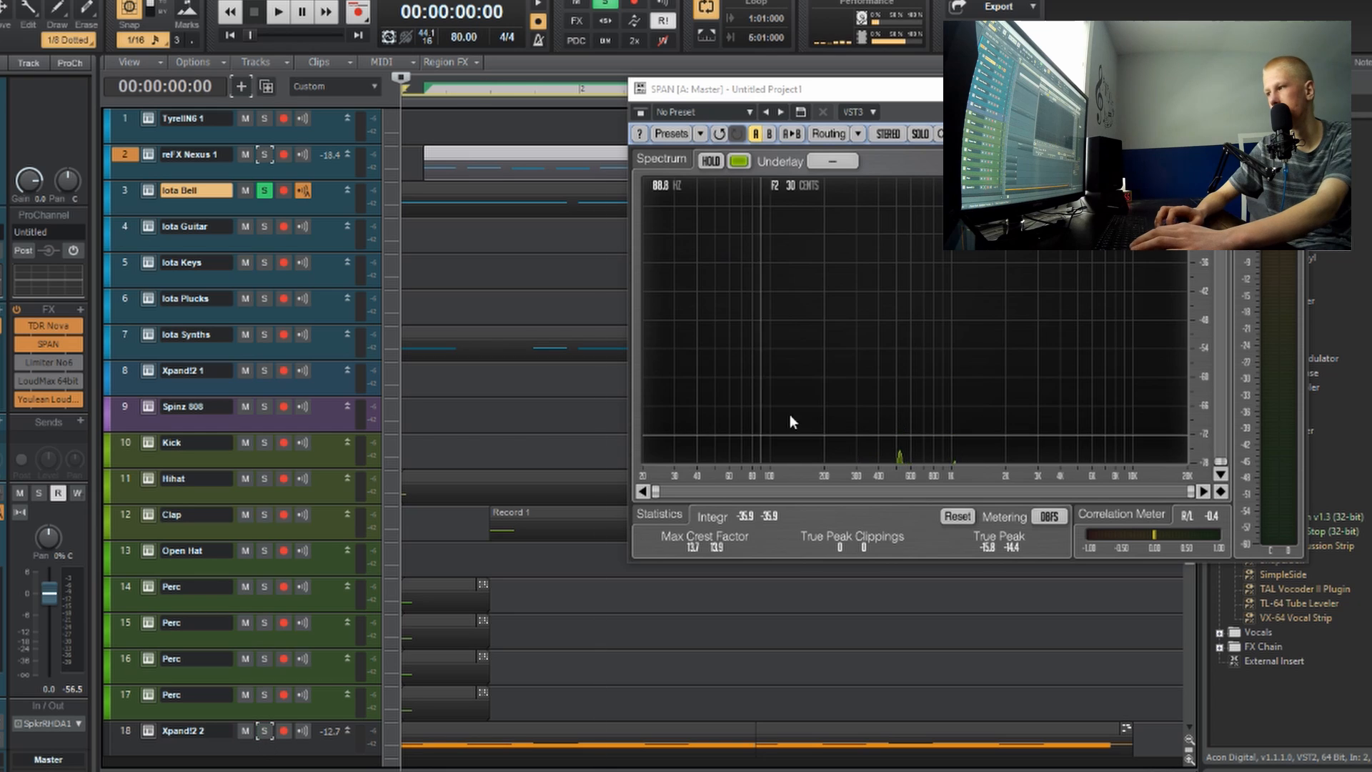
key(space)
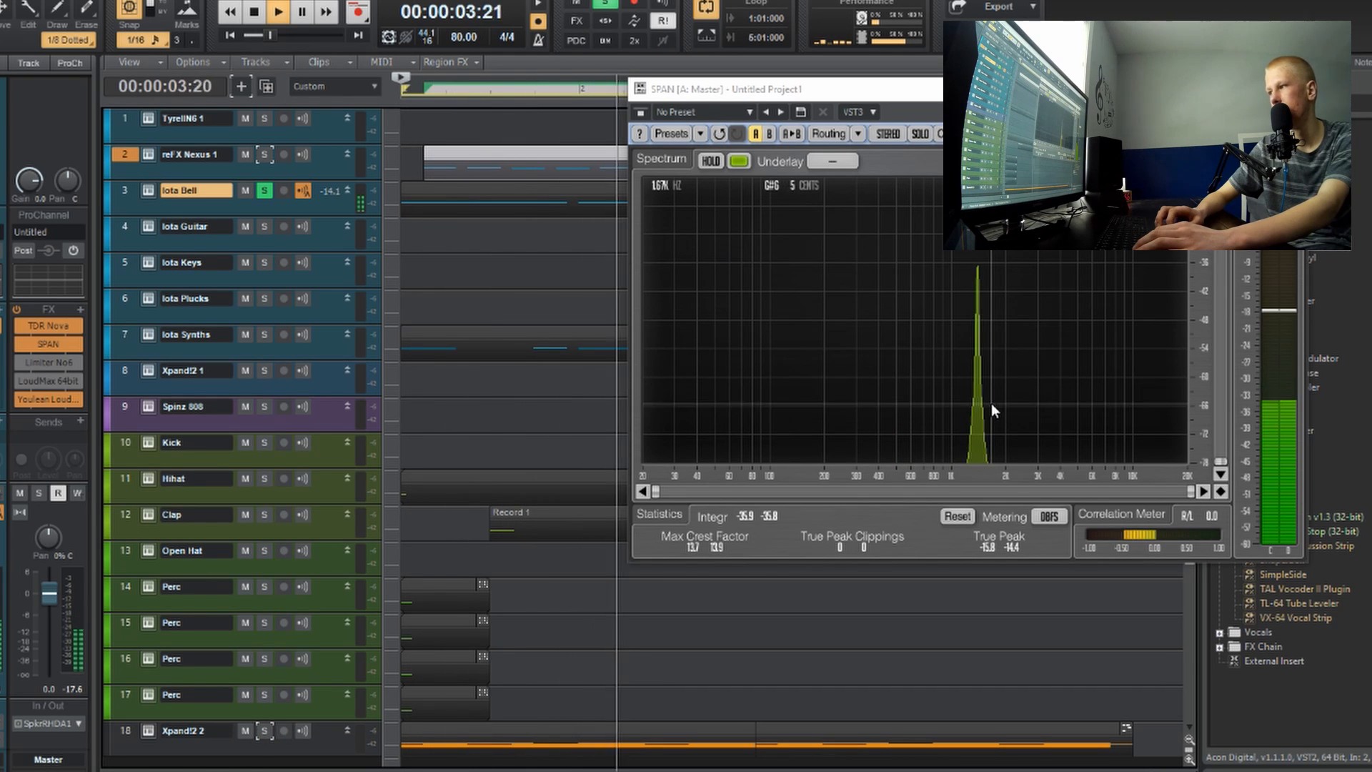
Step: Solo only the Iota Synths track and play it repeatedly to examine its frequency range in SPAN
key(space)
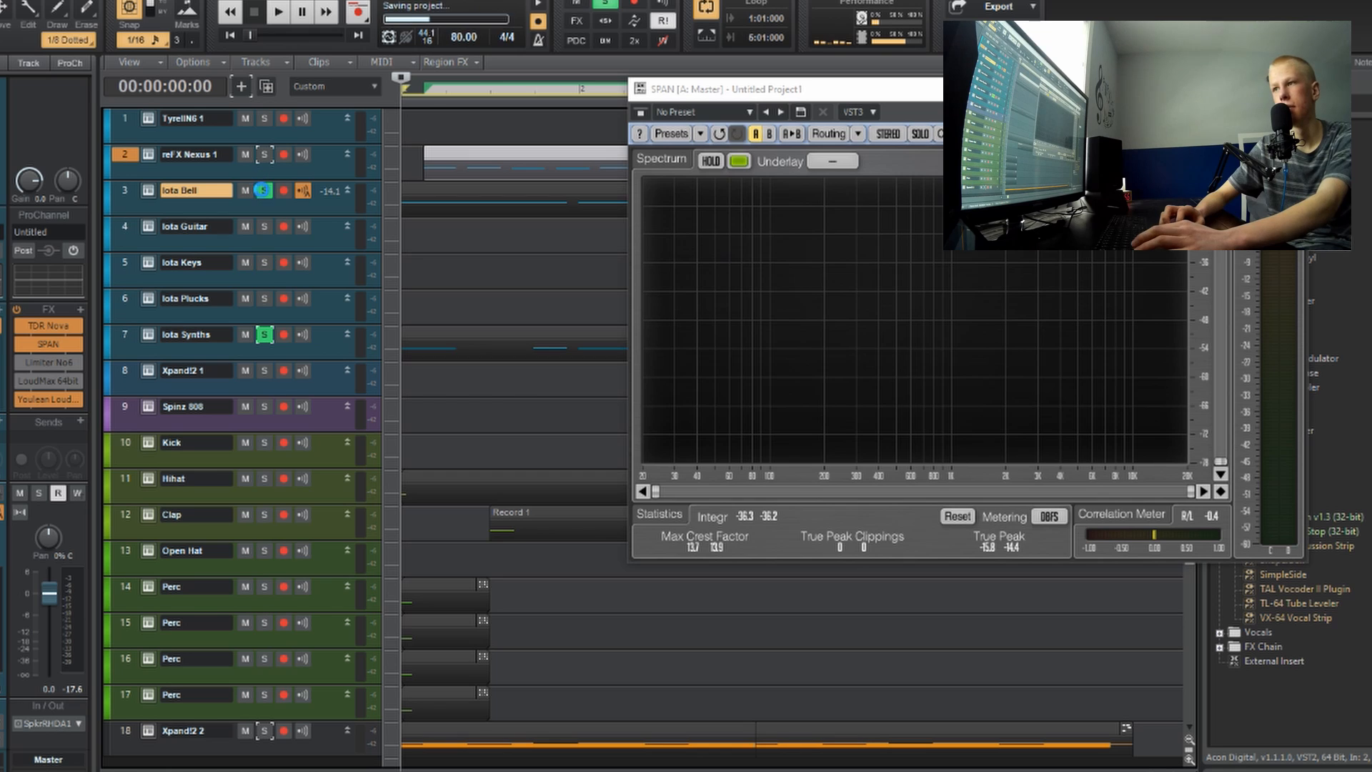
click(264, 192)
key(space)
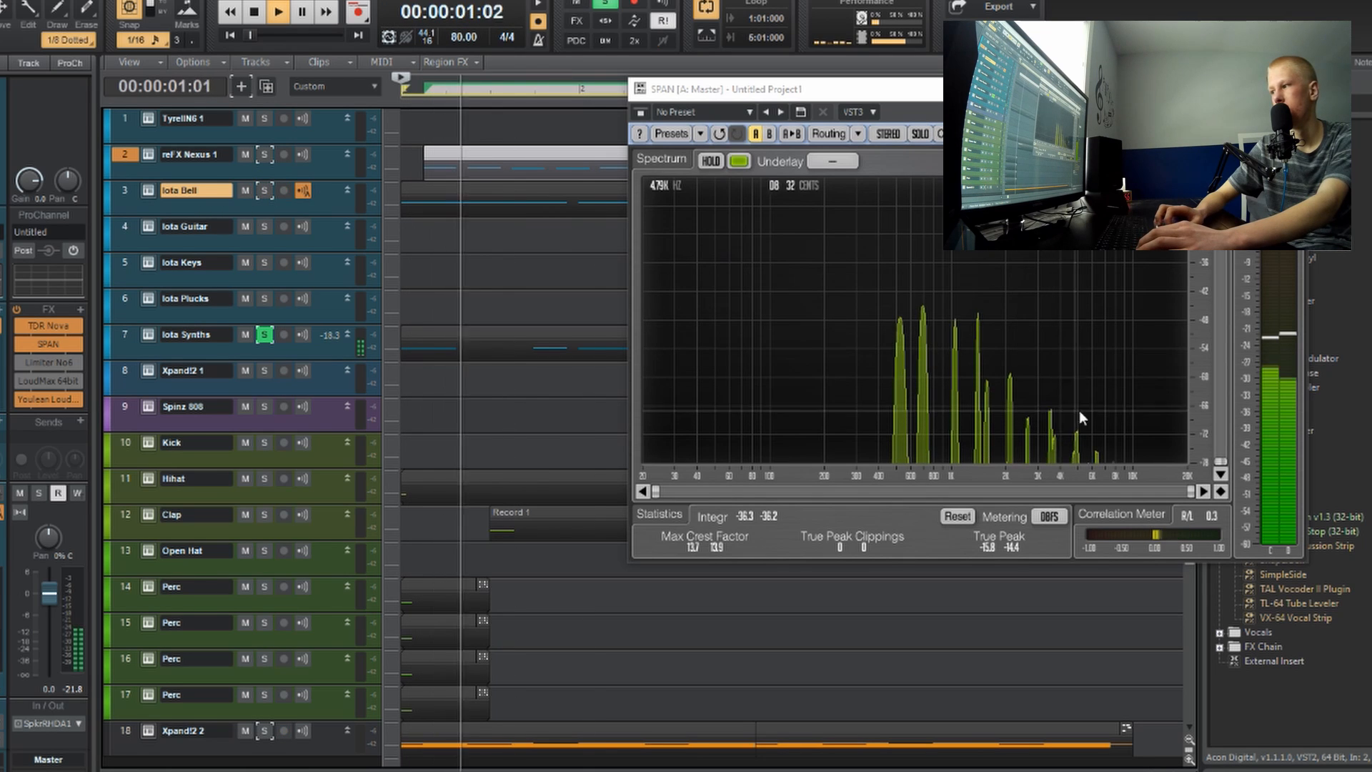
key(space)
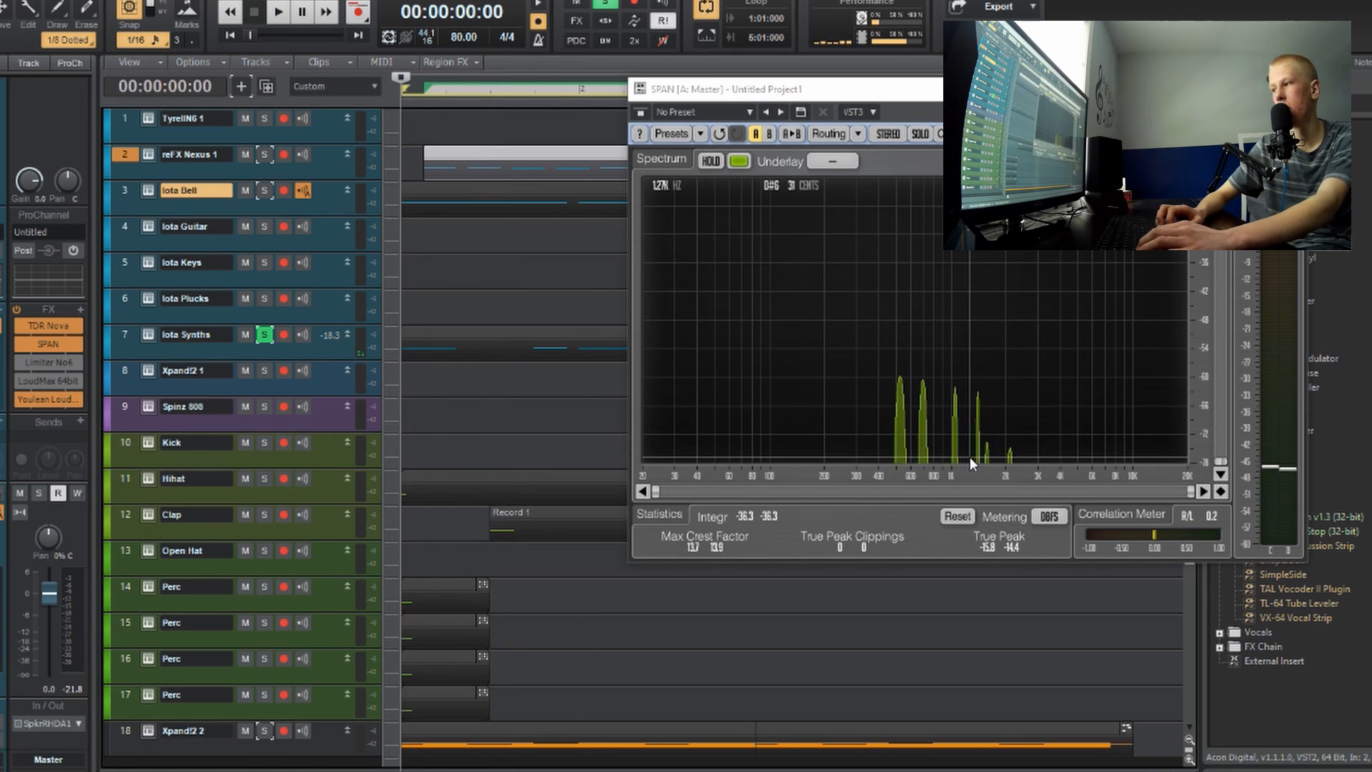
key(space)
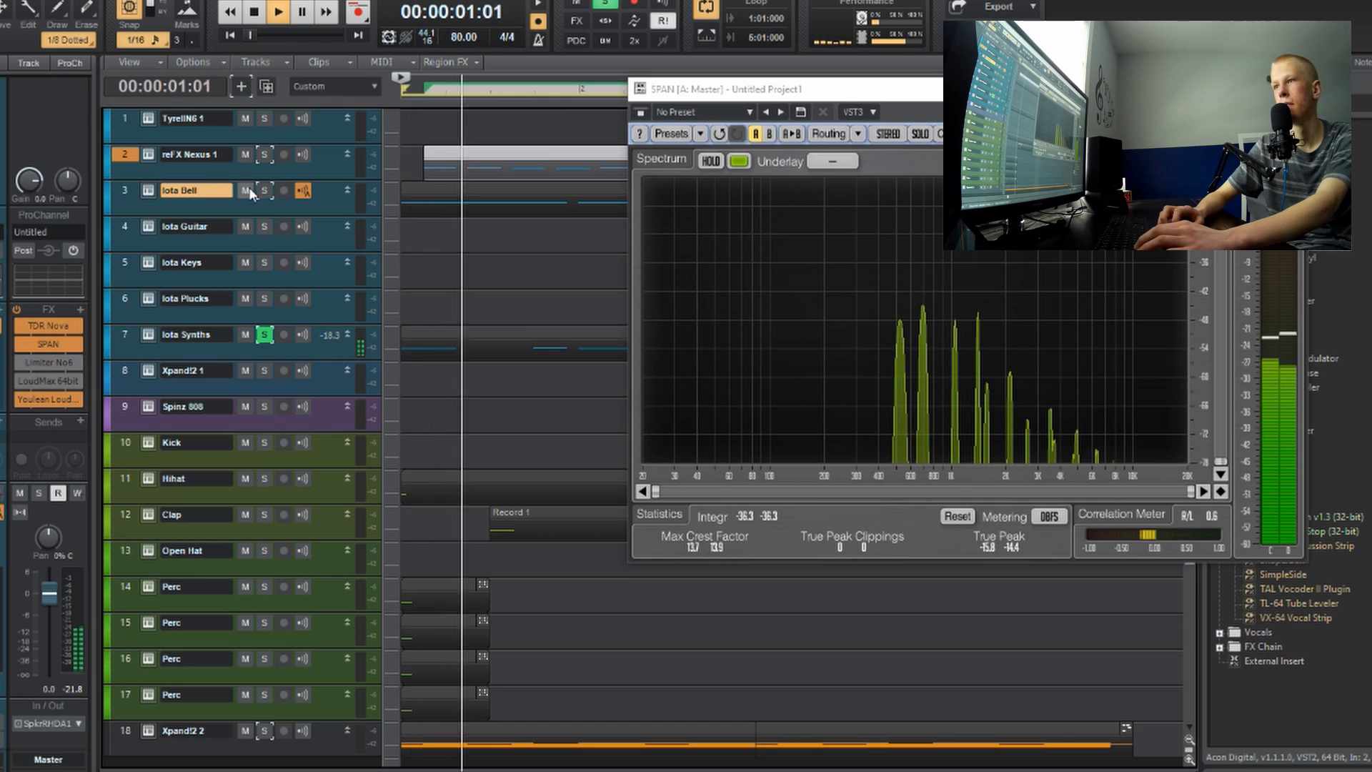
Step: Solo reFX Nexus 1 and Iota Bell alongside Iota Synths, and transpose the Iota Synths clip by 12 semitones
click(264, 155)
click(264, 190)
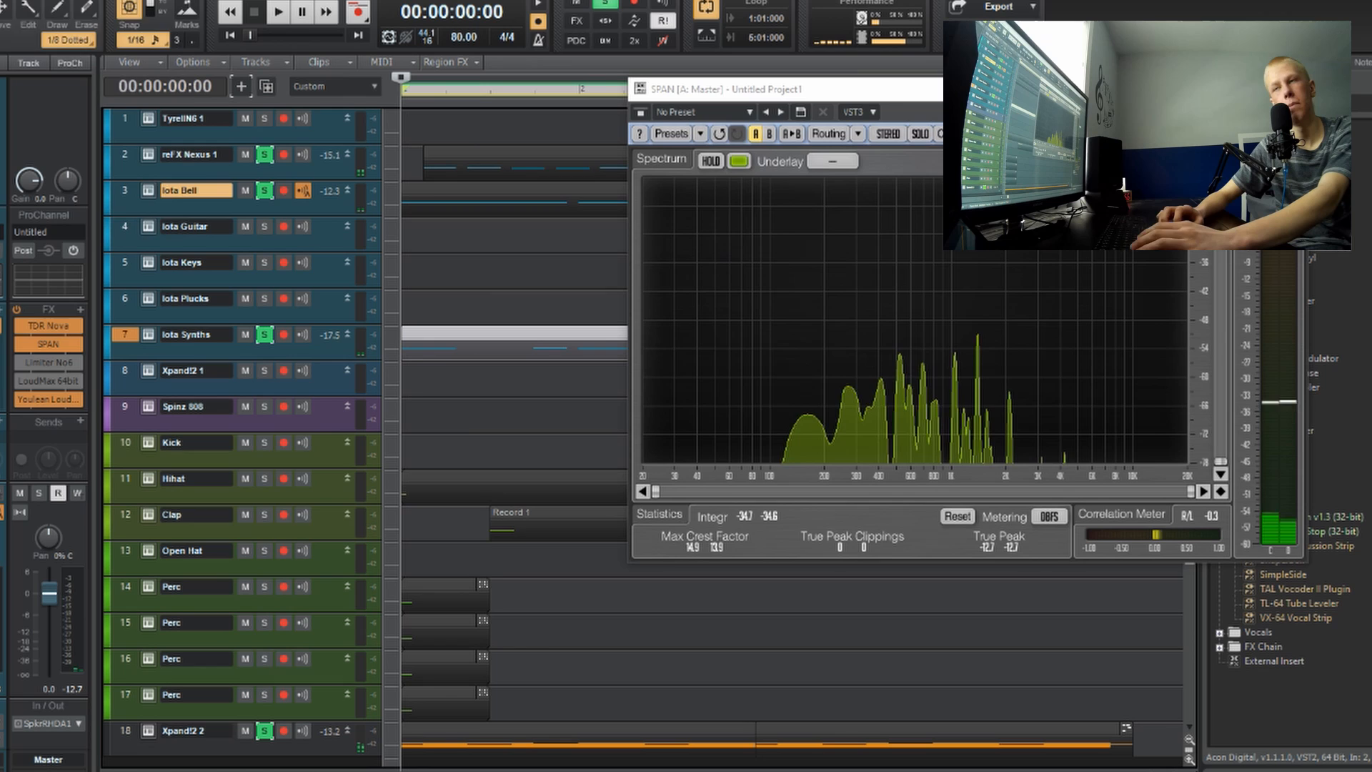
click(76, 1)
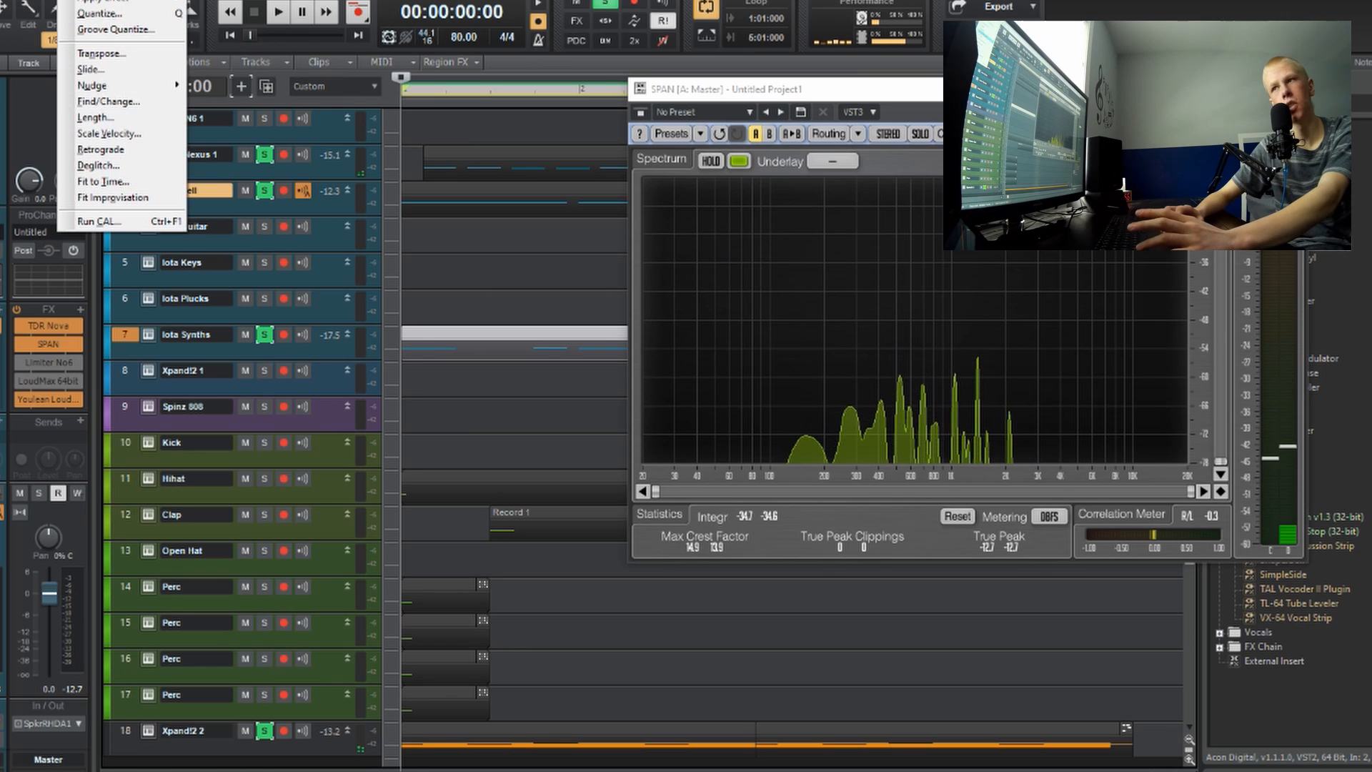
click(140, 54)
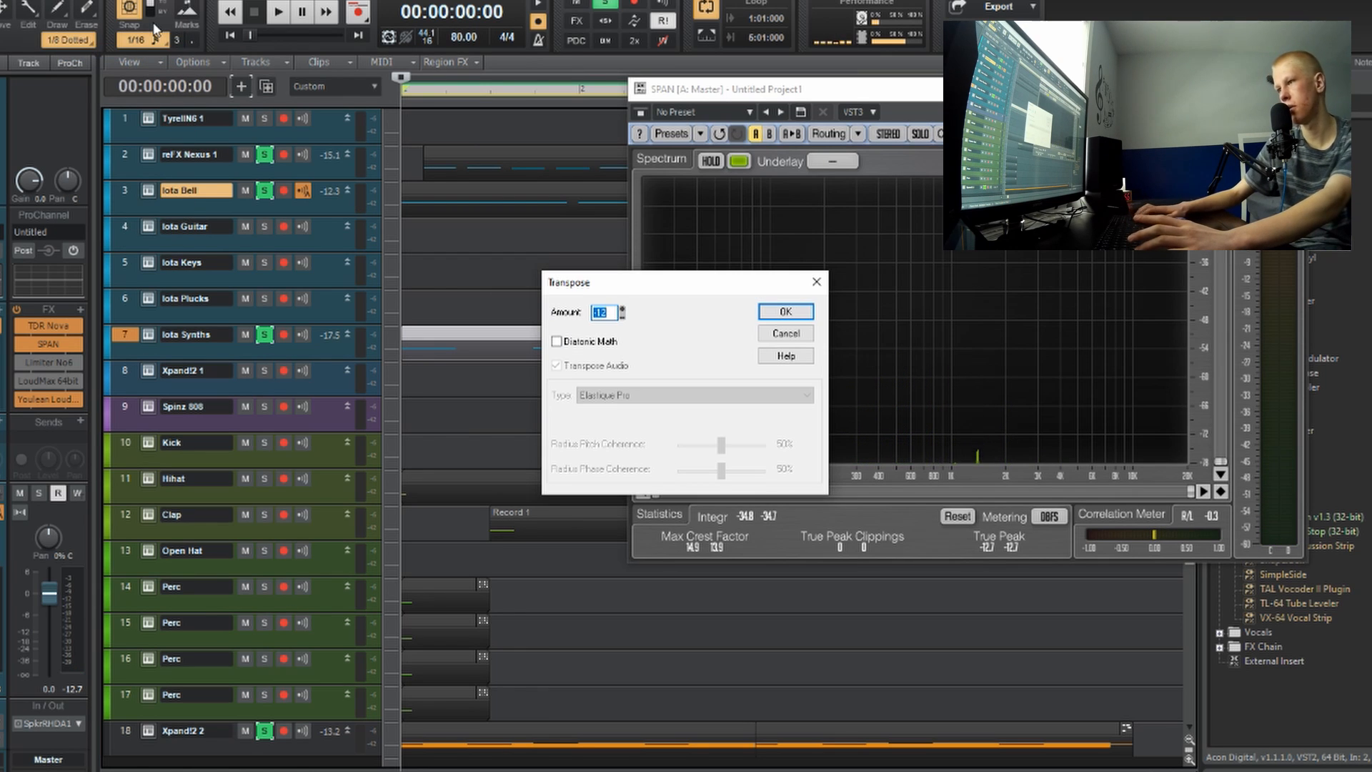
text(12)
key(Return)
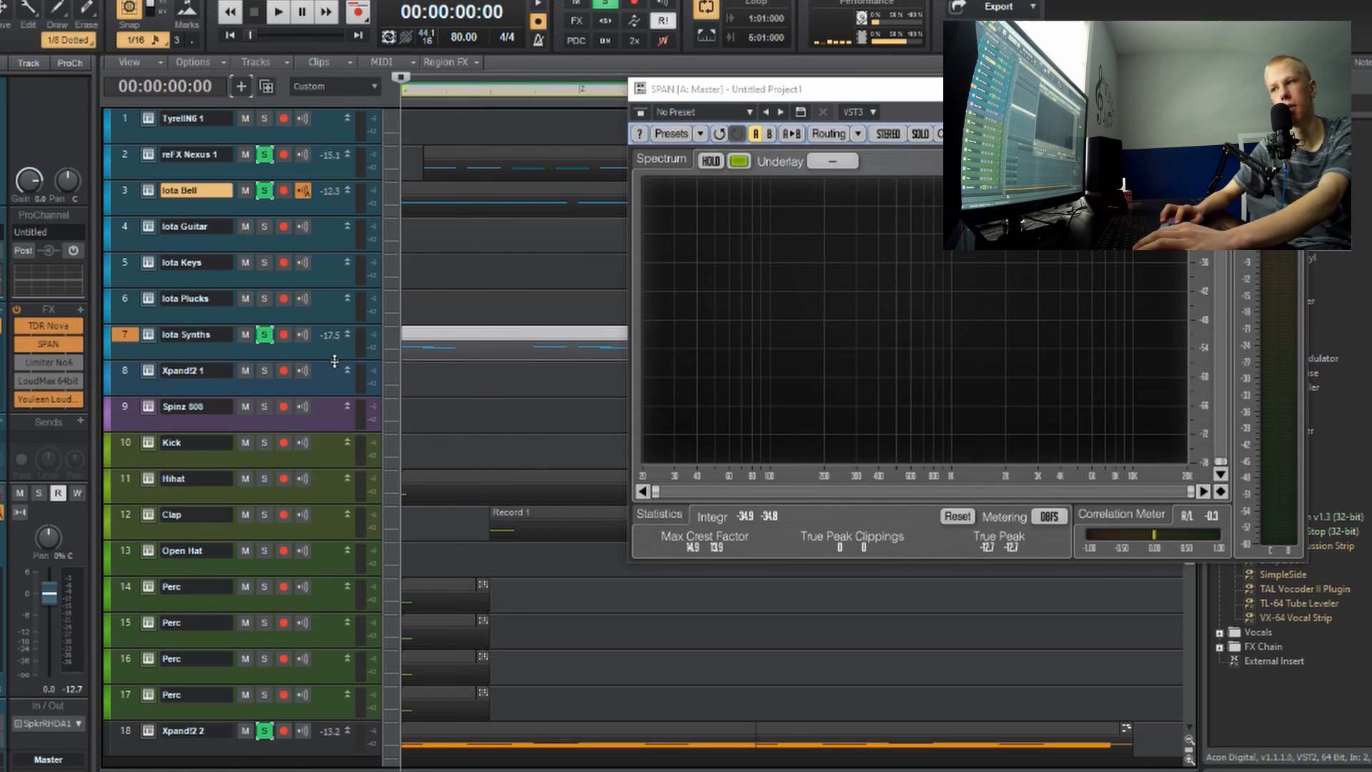
Step: Play the soloed reFX Nexus 1, Iota Bell, Iota Synths and Xpand!2 2 tracks together and examine their combined spectrum in SPAN
key(space)
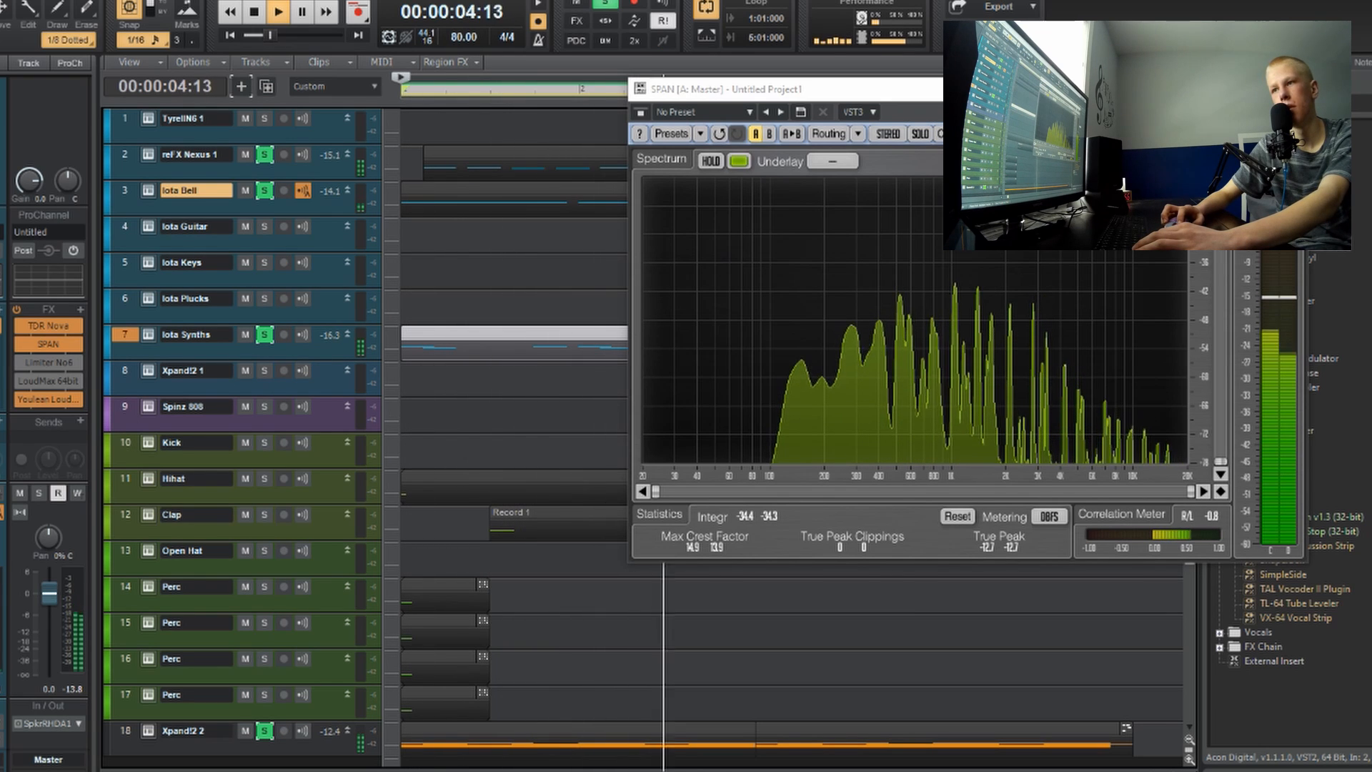
click(127, 339)
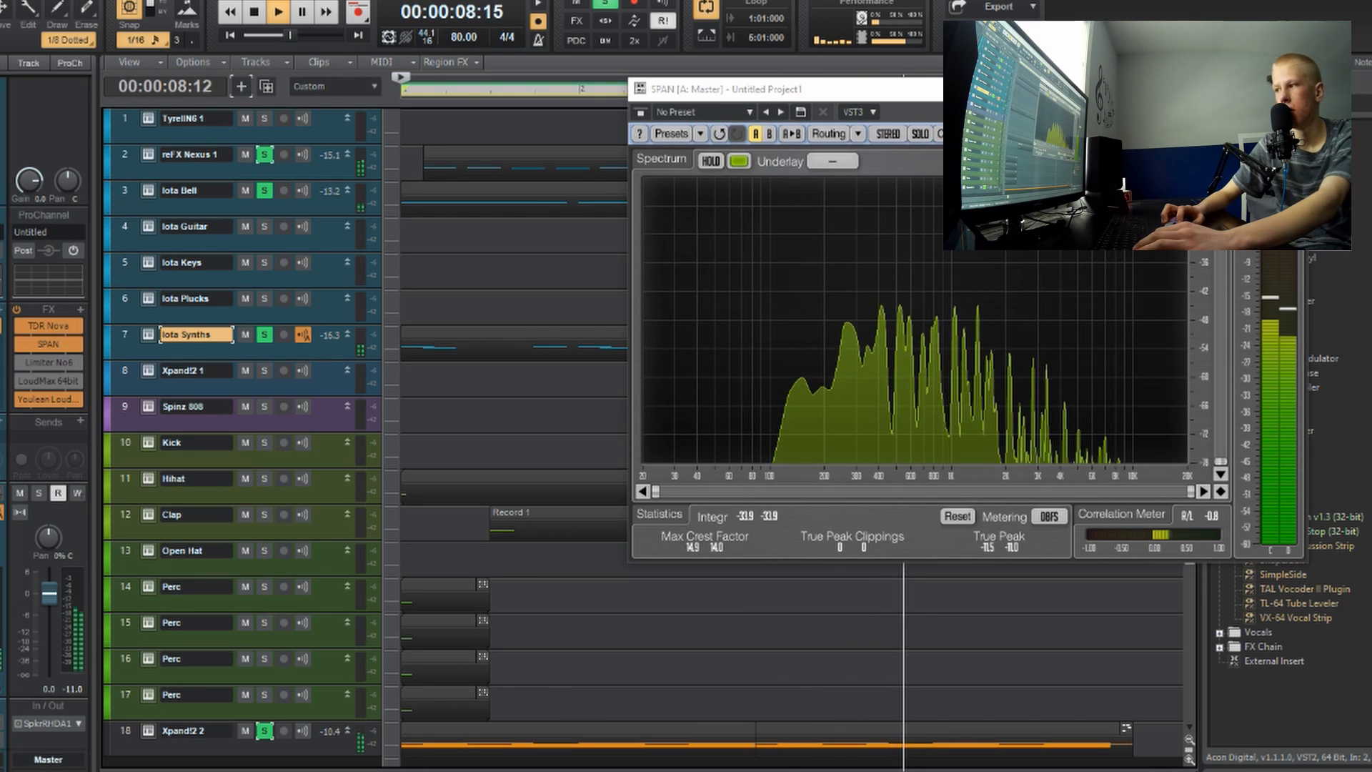
key(space)
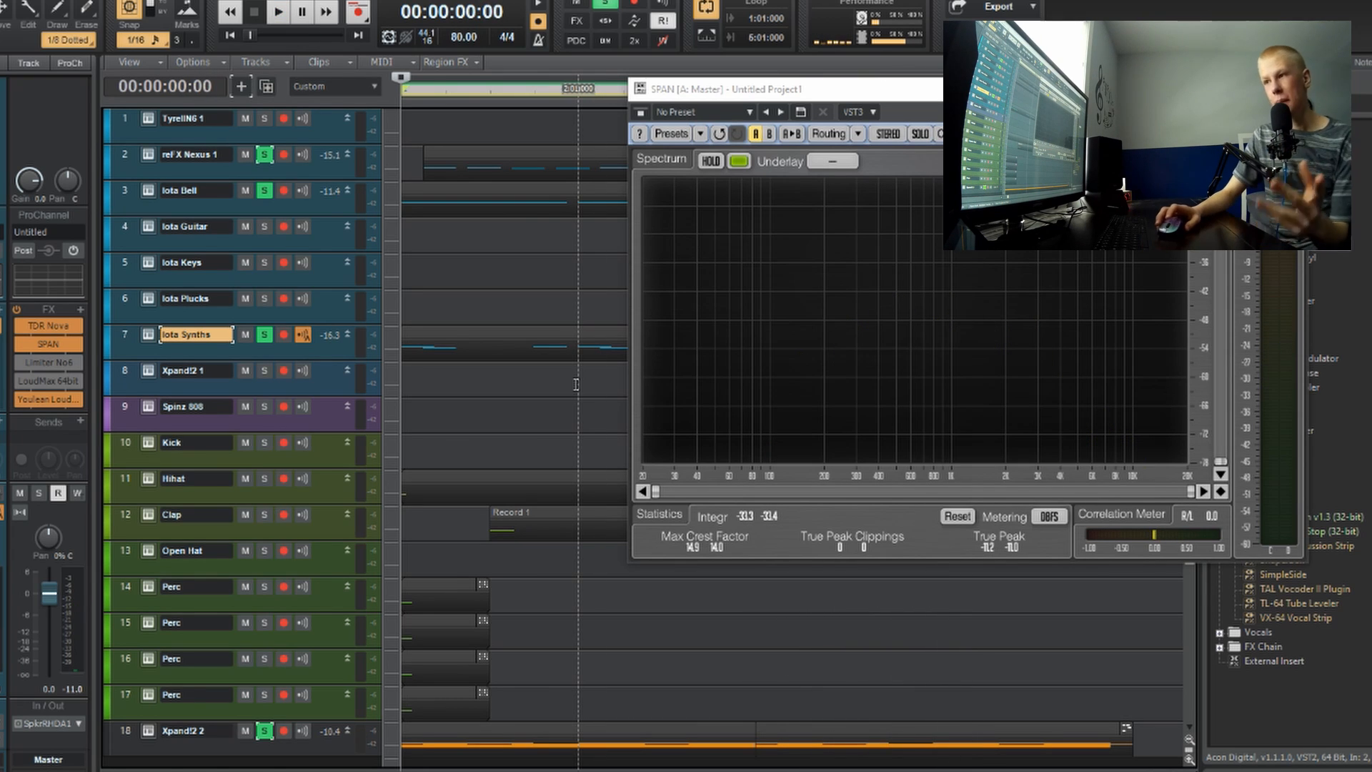
key(space)
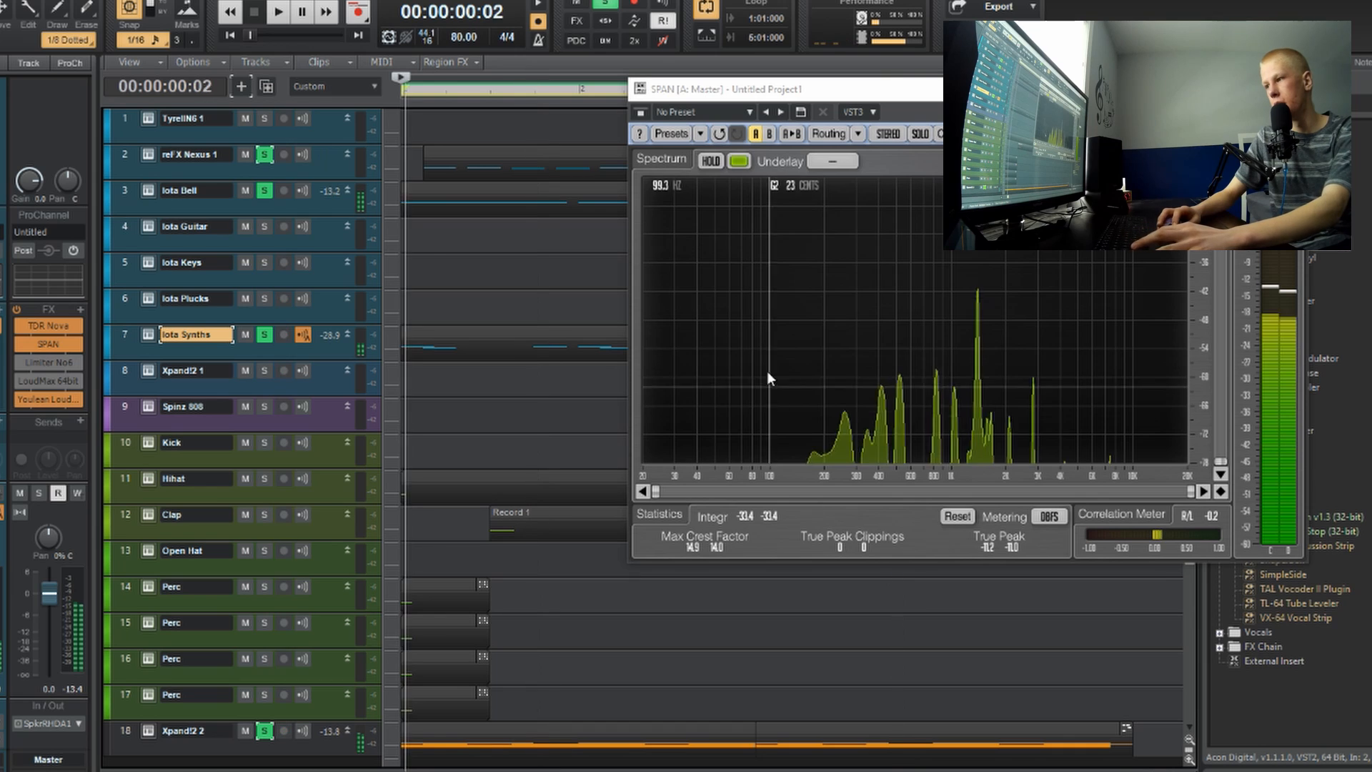
key(space)
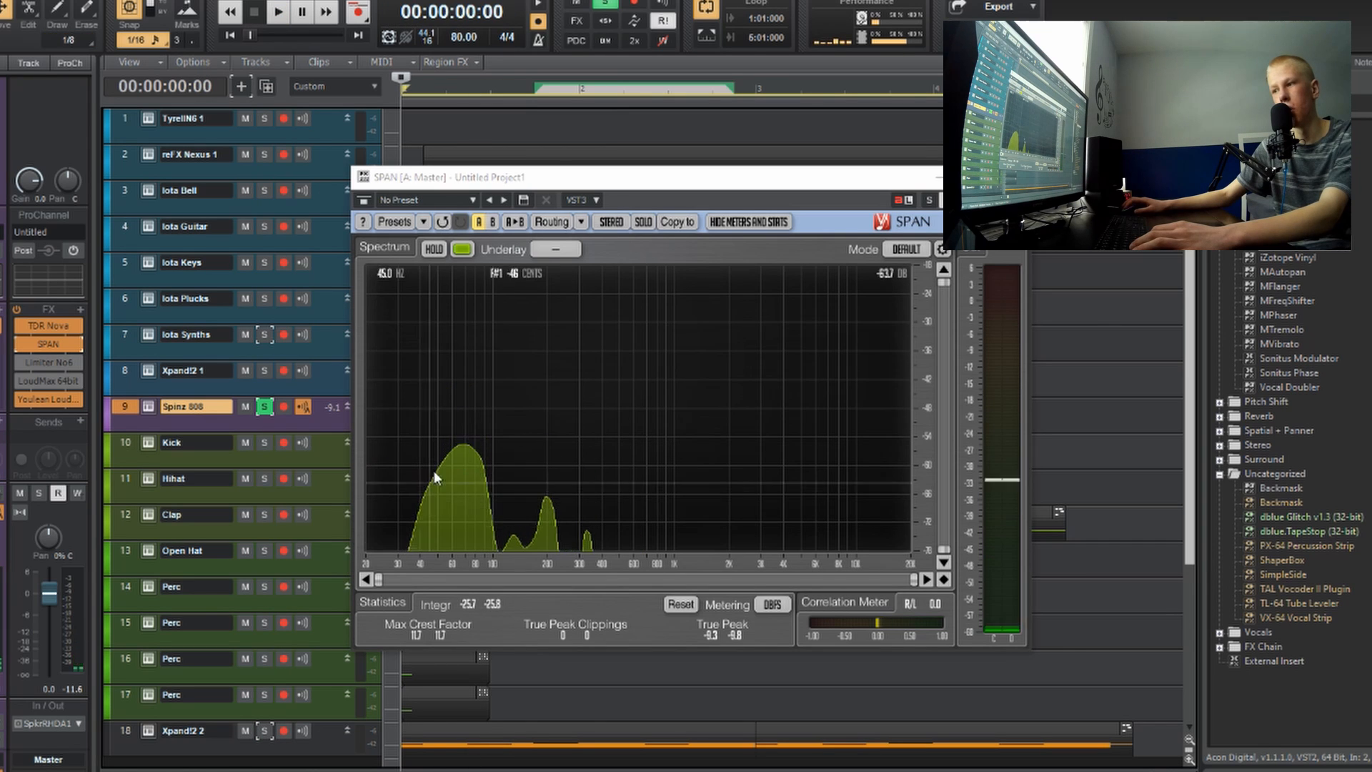
Step: Play the soloed Spinz 808 track and examine its low-frequency range in SPAN
key(space)
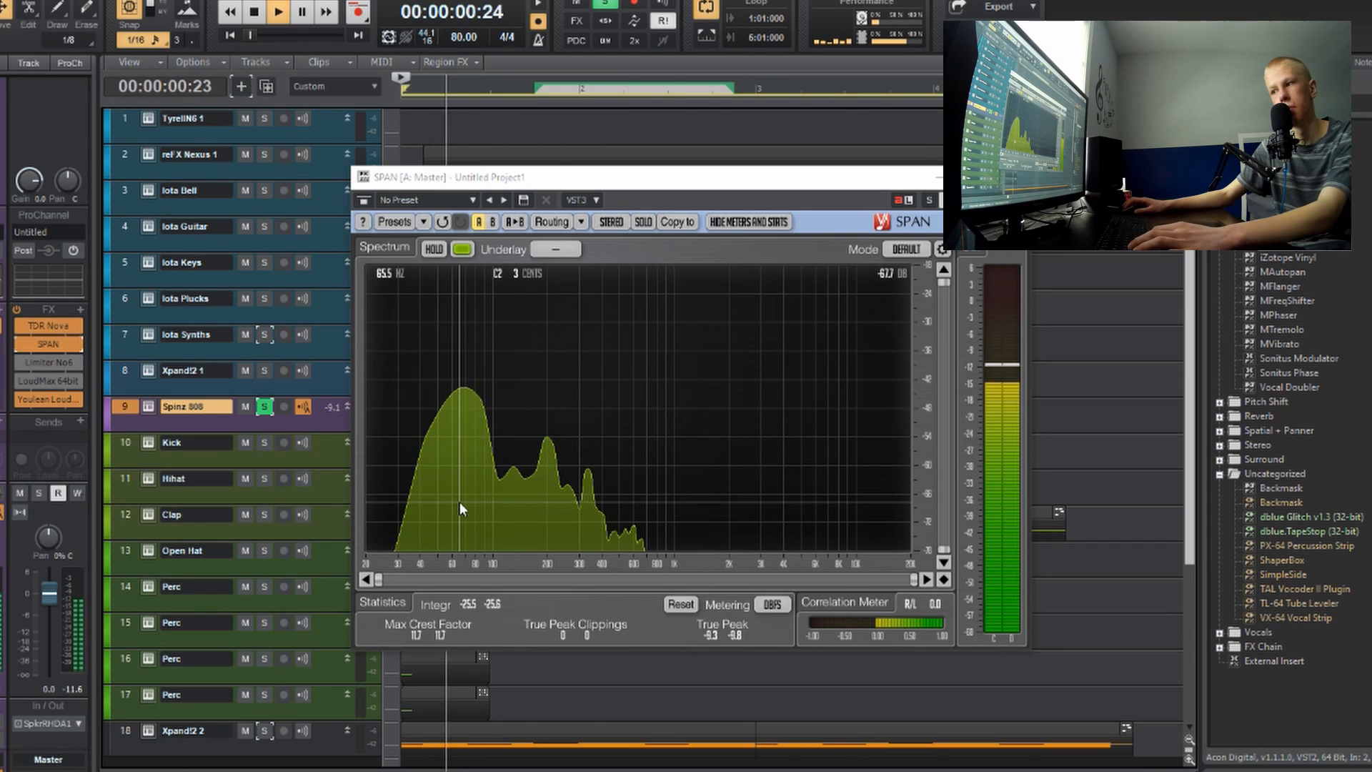
key(space)
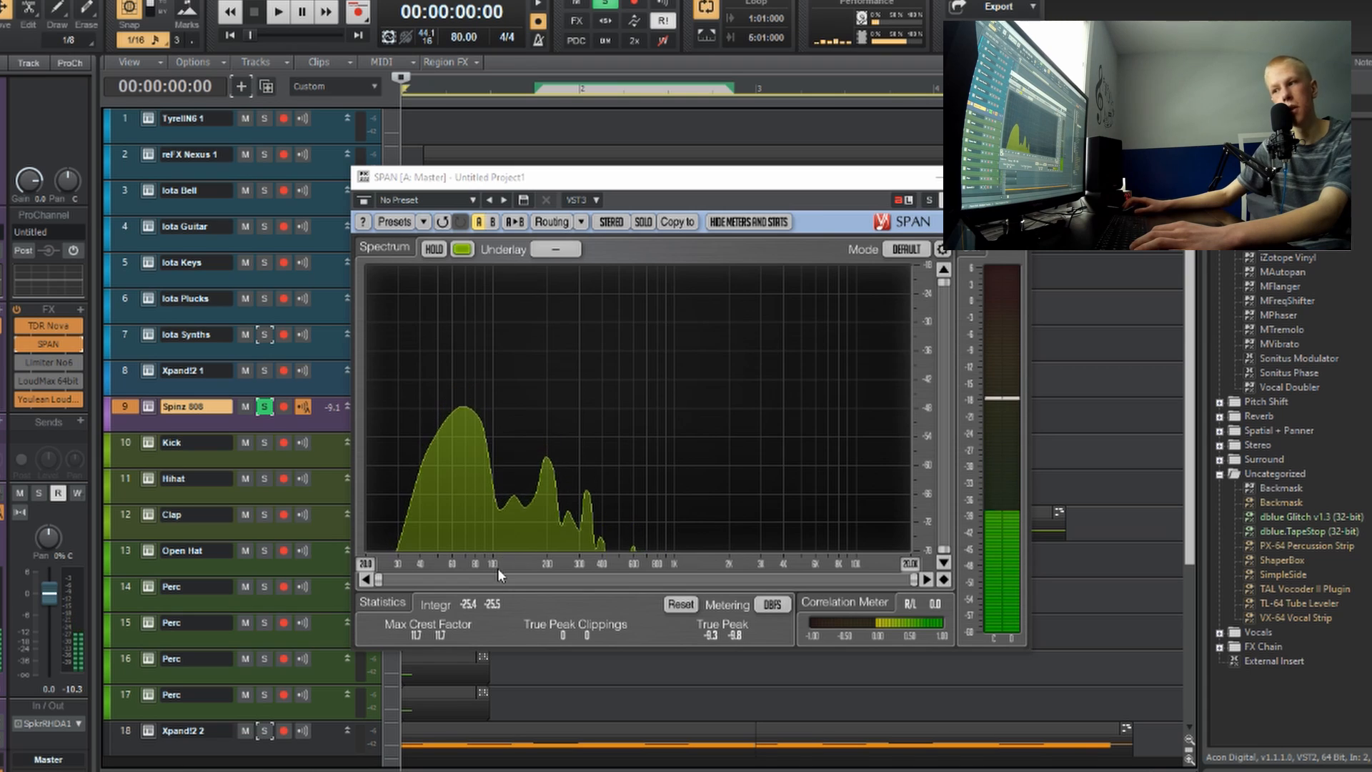
Step: Set up TDR Nova on Xpand!2 2 with a 24 dB/oct high-pass at 273 Hz, and audition it soloed with Spinz 808
click(323, 749)
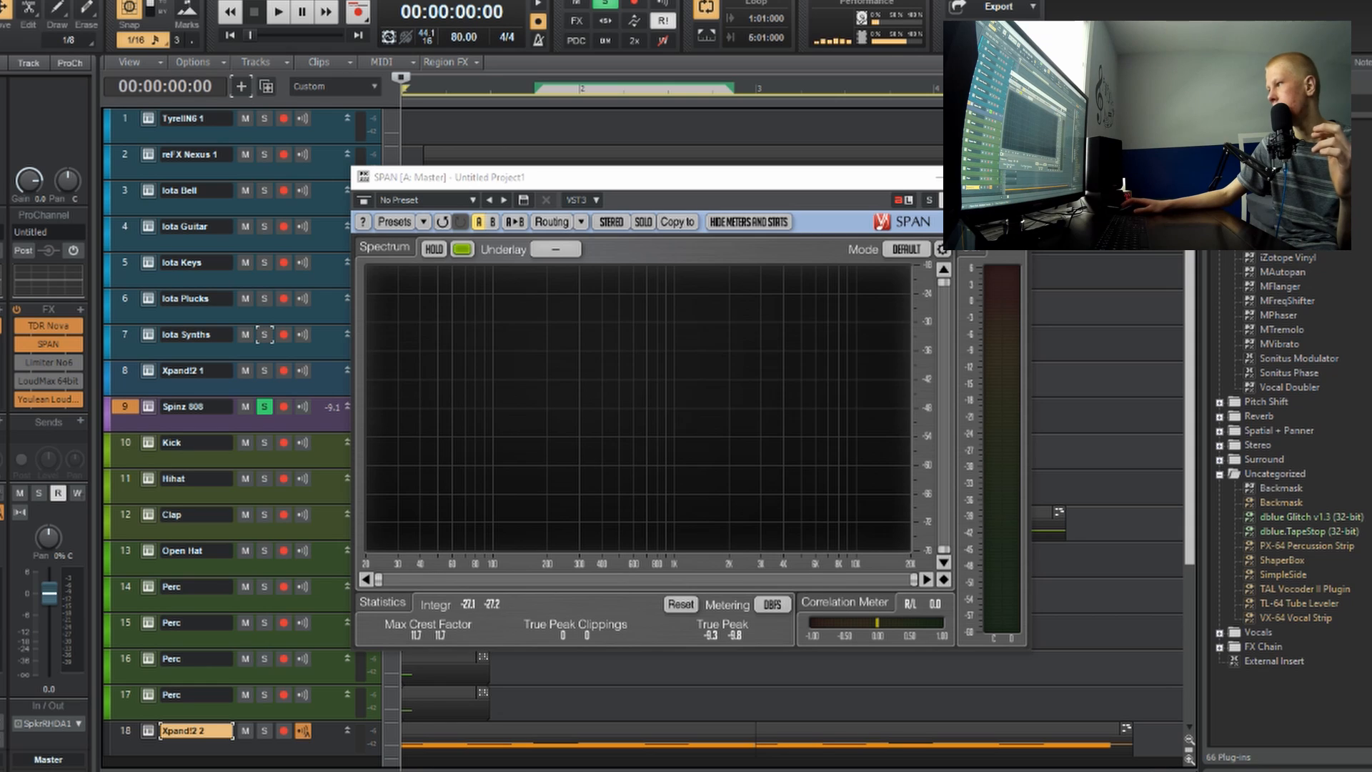
click(1220, 185)
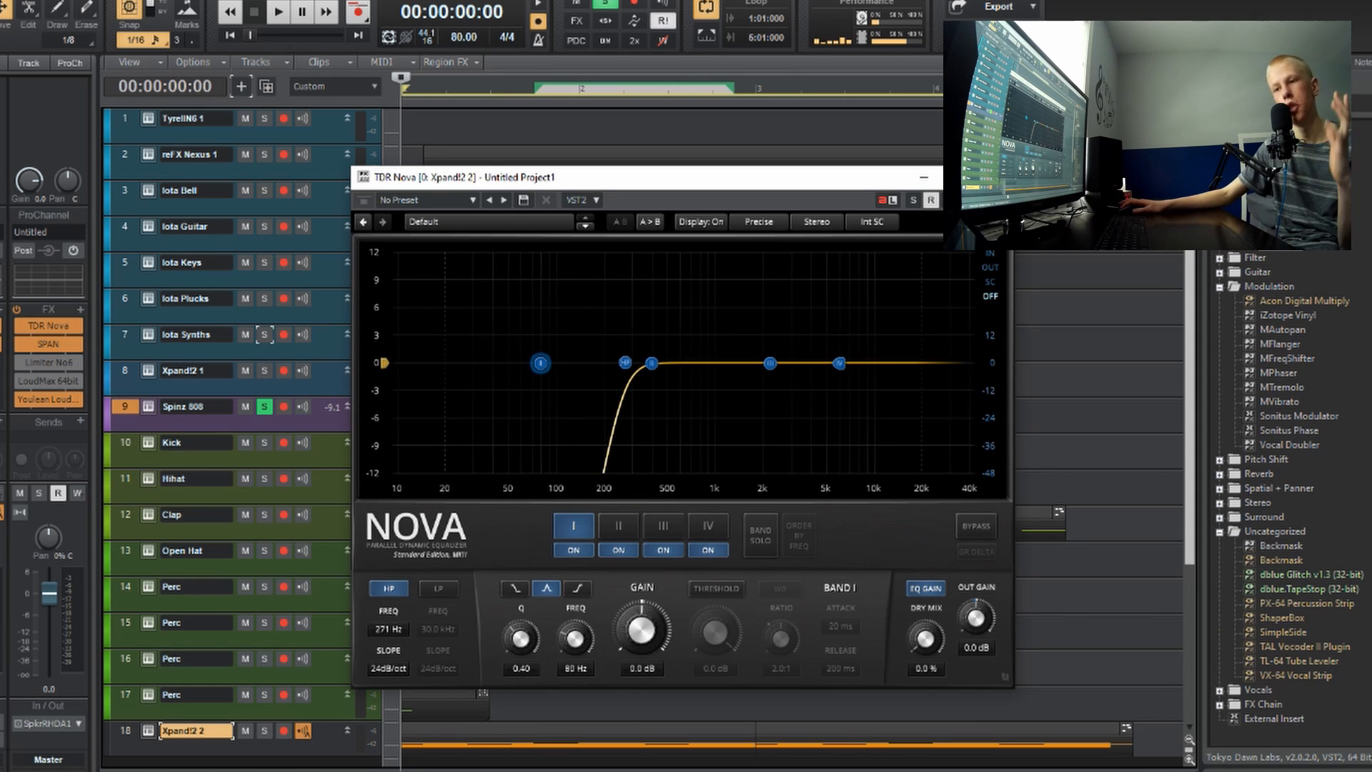
click(261, 745)
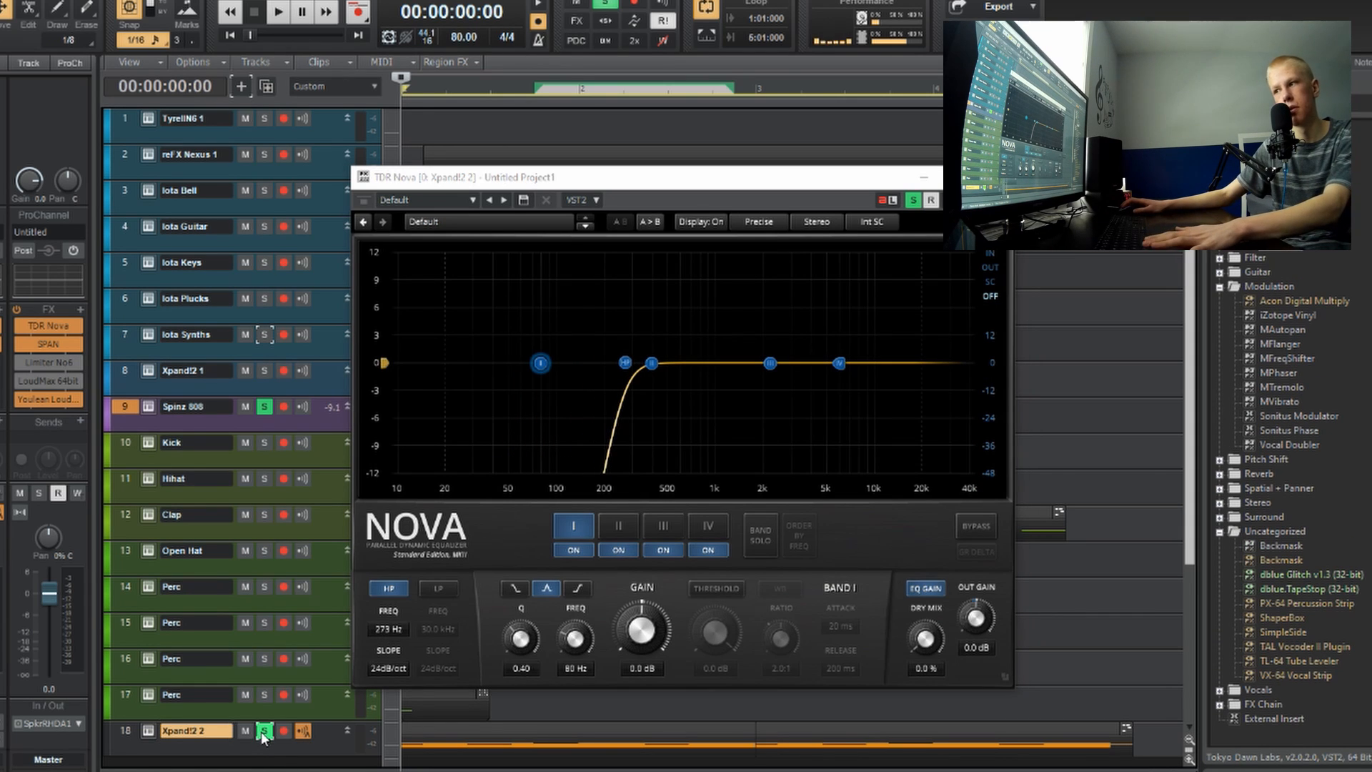
key(space)
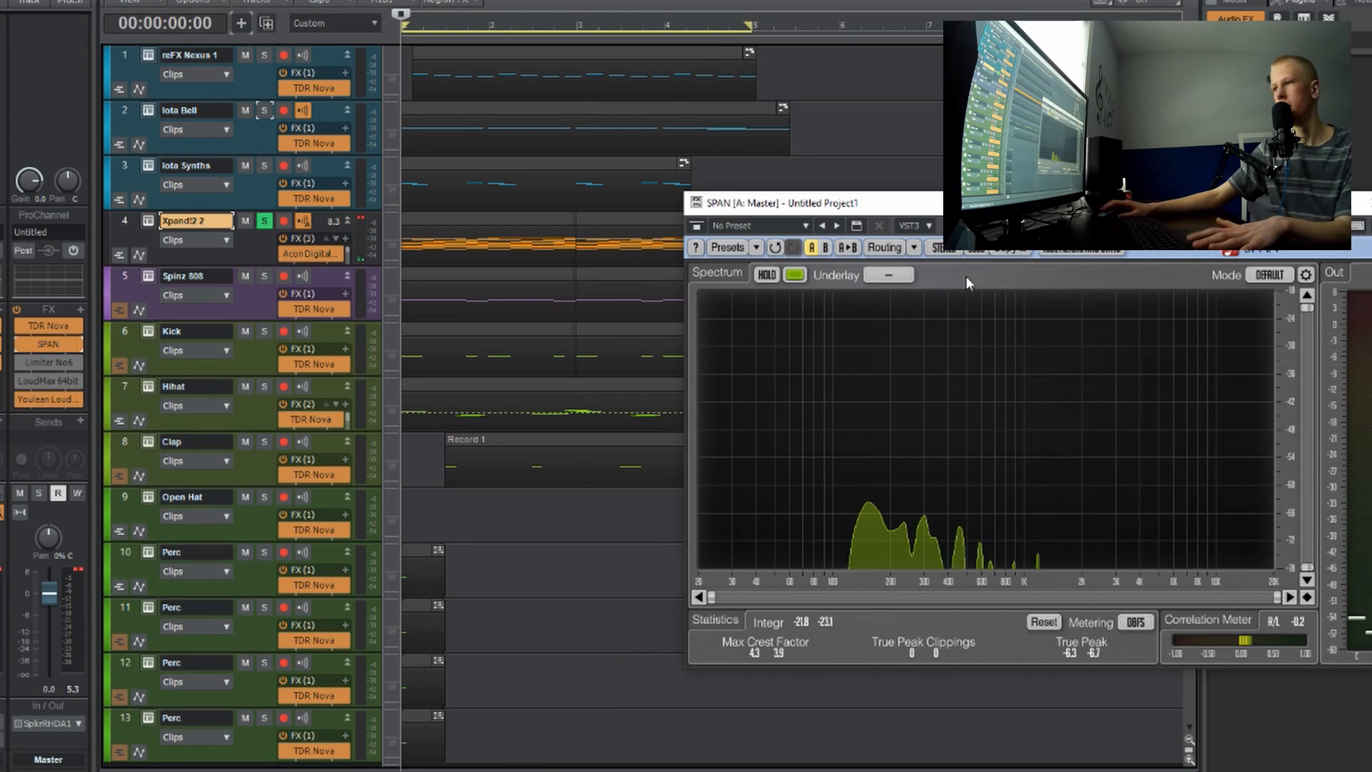
Step: Play only the soloed Xpand!2 2 track repeatedly and examine its low and mid frequencies in SPAN
key(space)
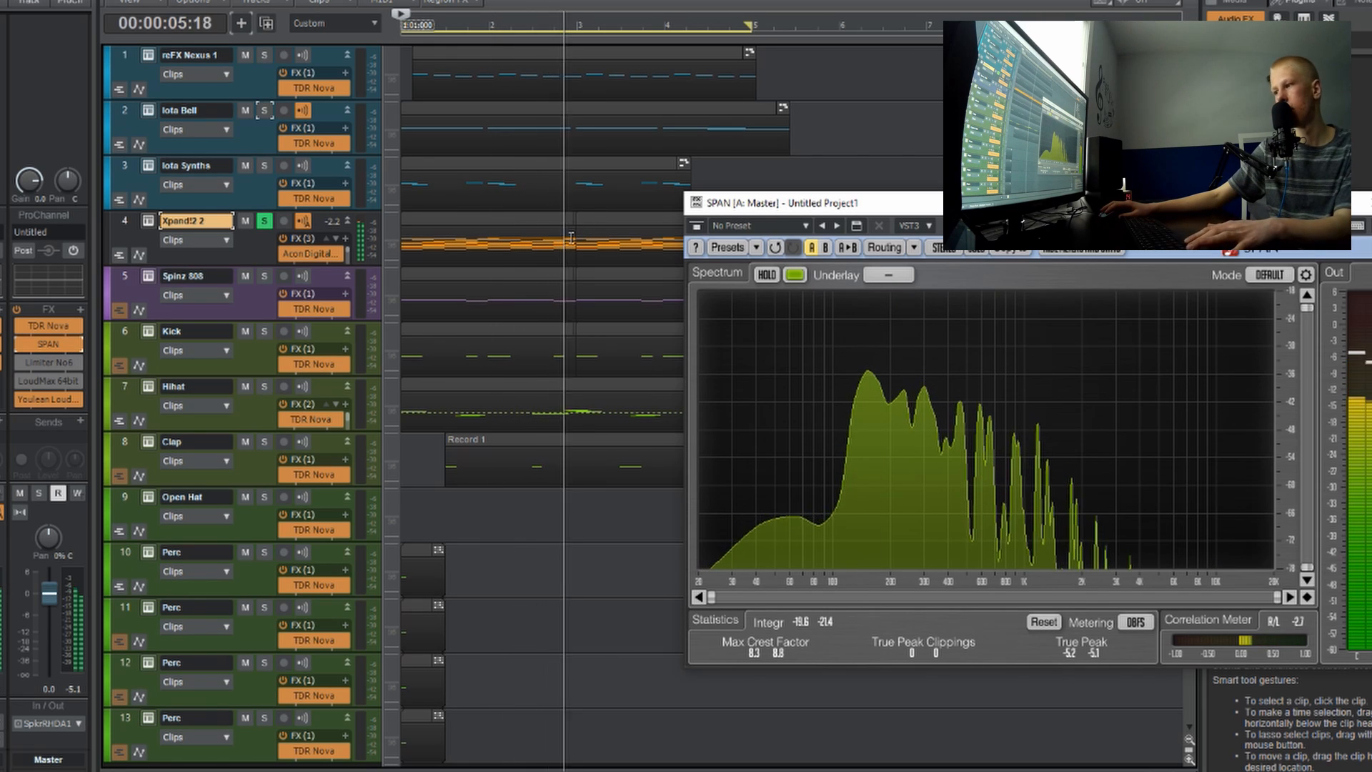
key(space)
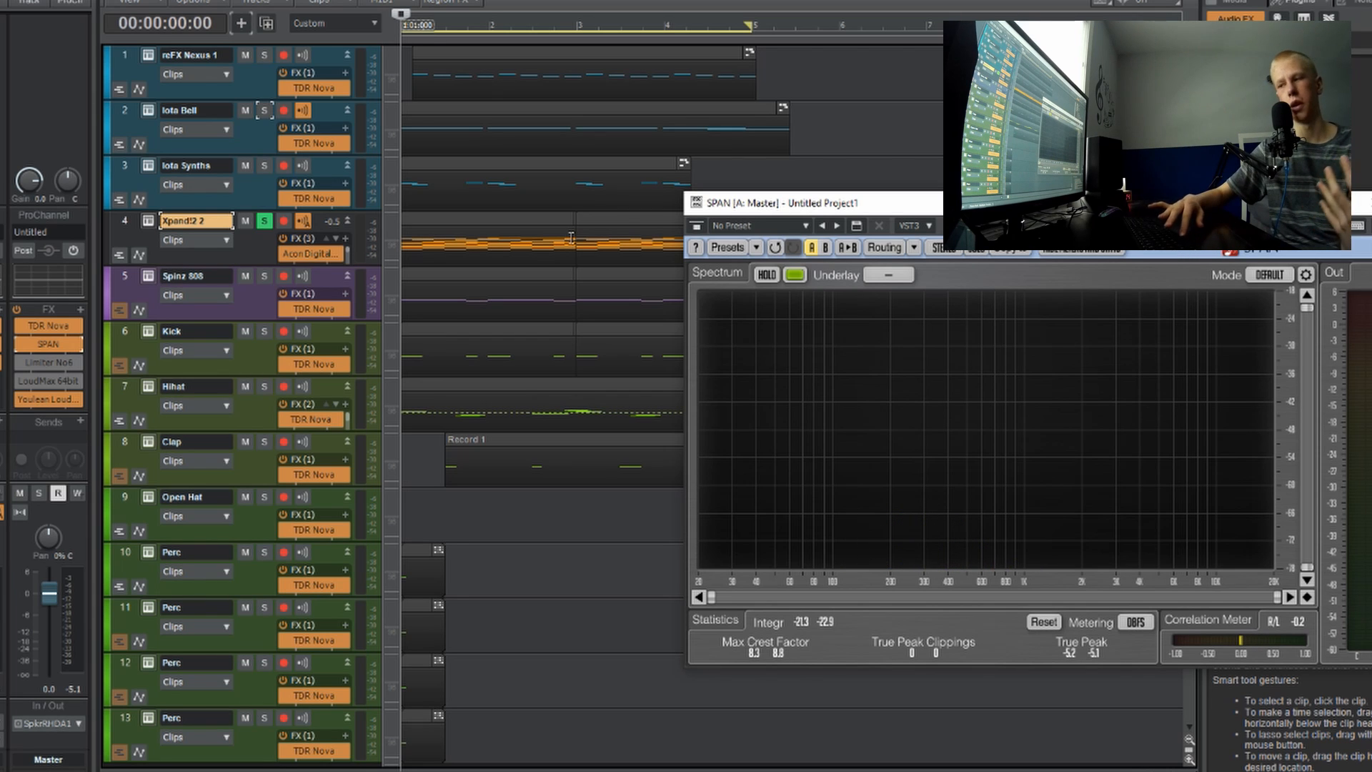
key(space)
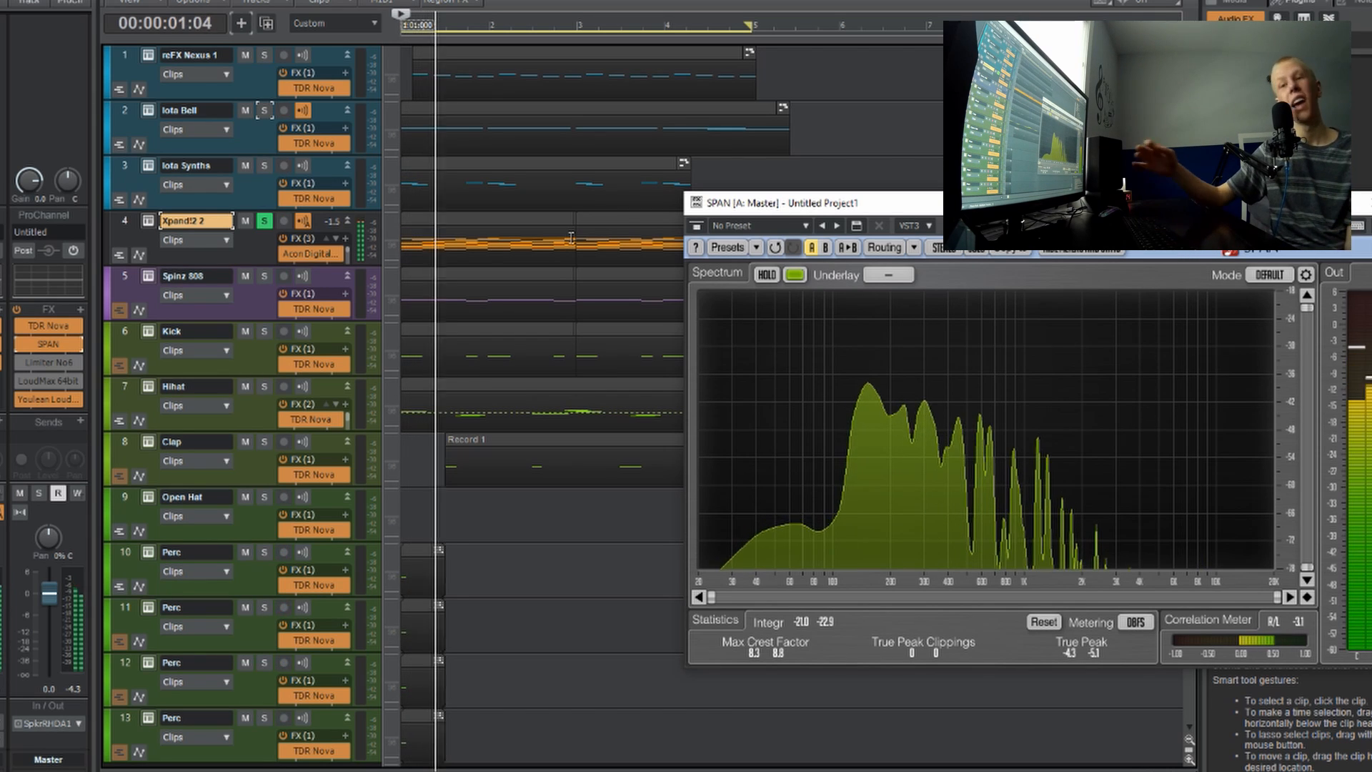
key(space)
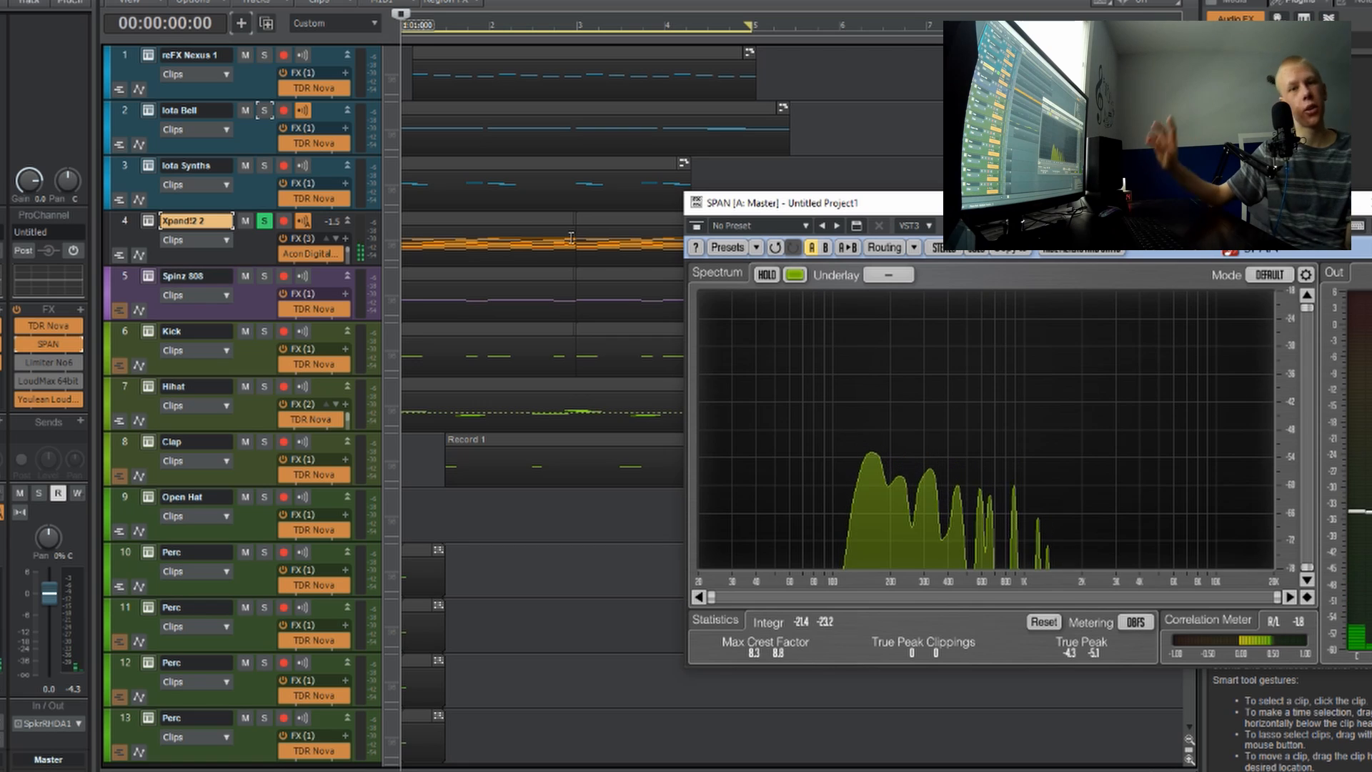
Step: Solo Spinz 808 together with Xpand!2 2 and examine in SPAN how their frequency ranges overlap during playback
click(265, 276)
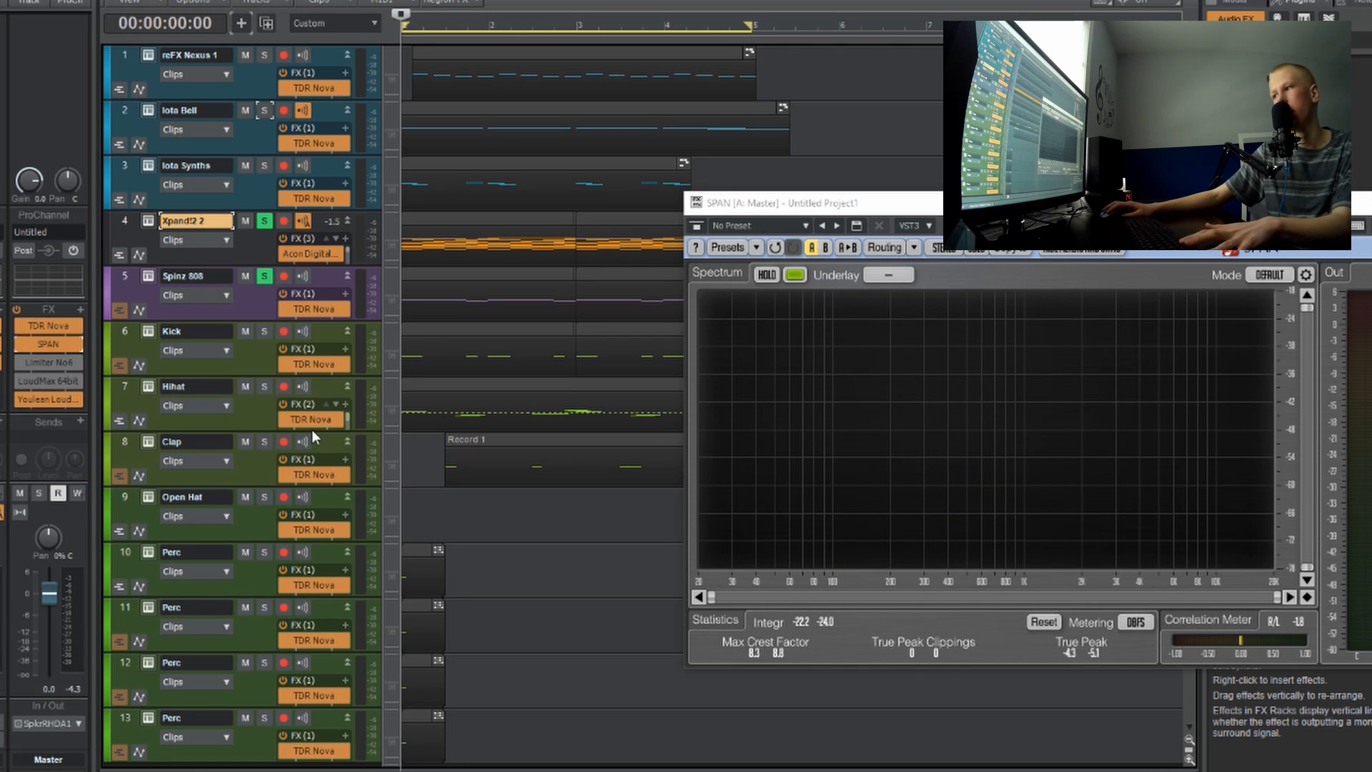
key(space)
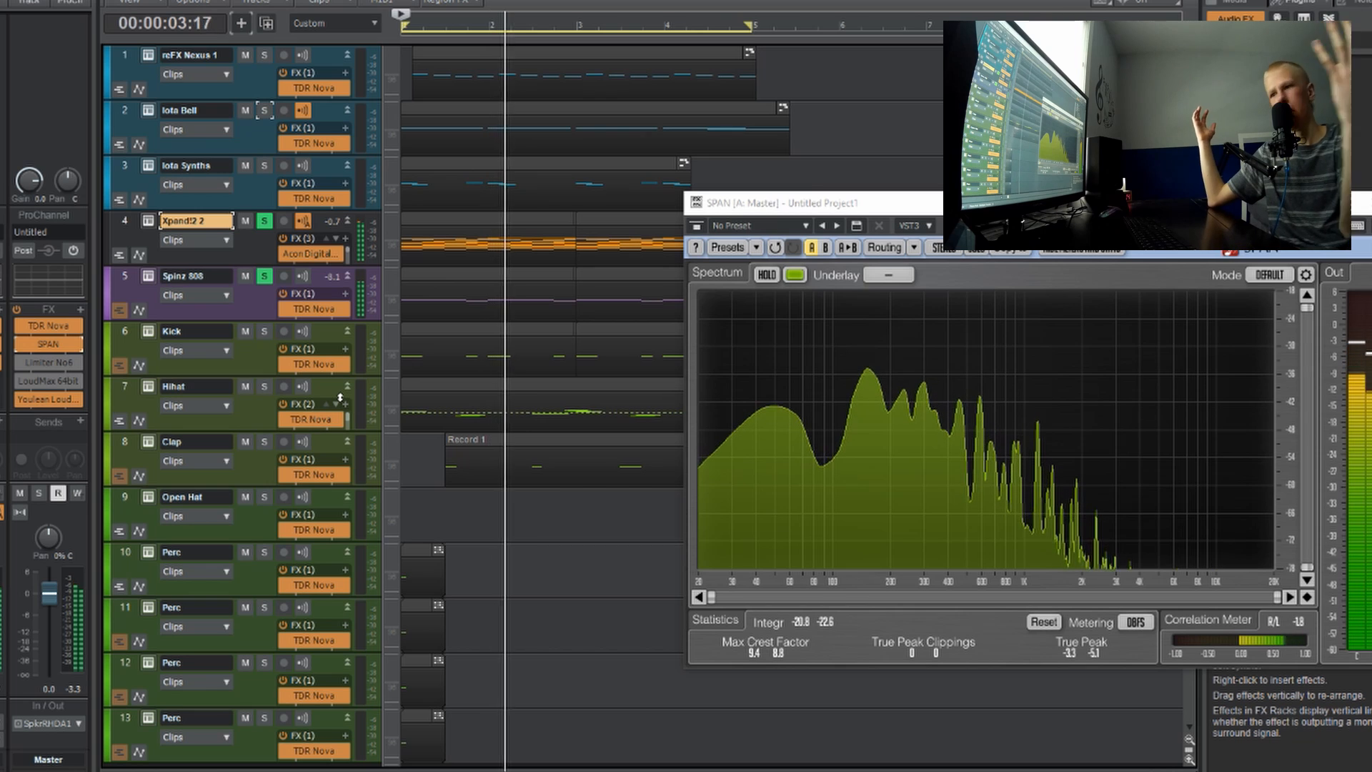
key(space)
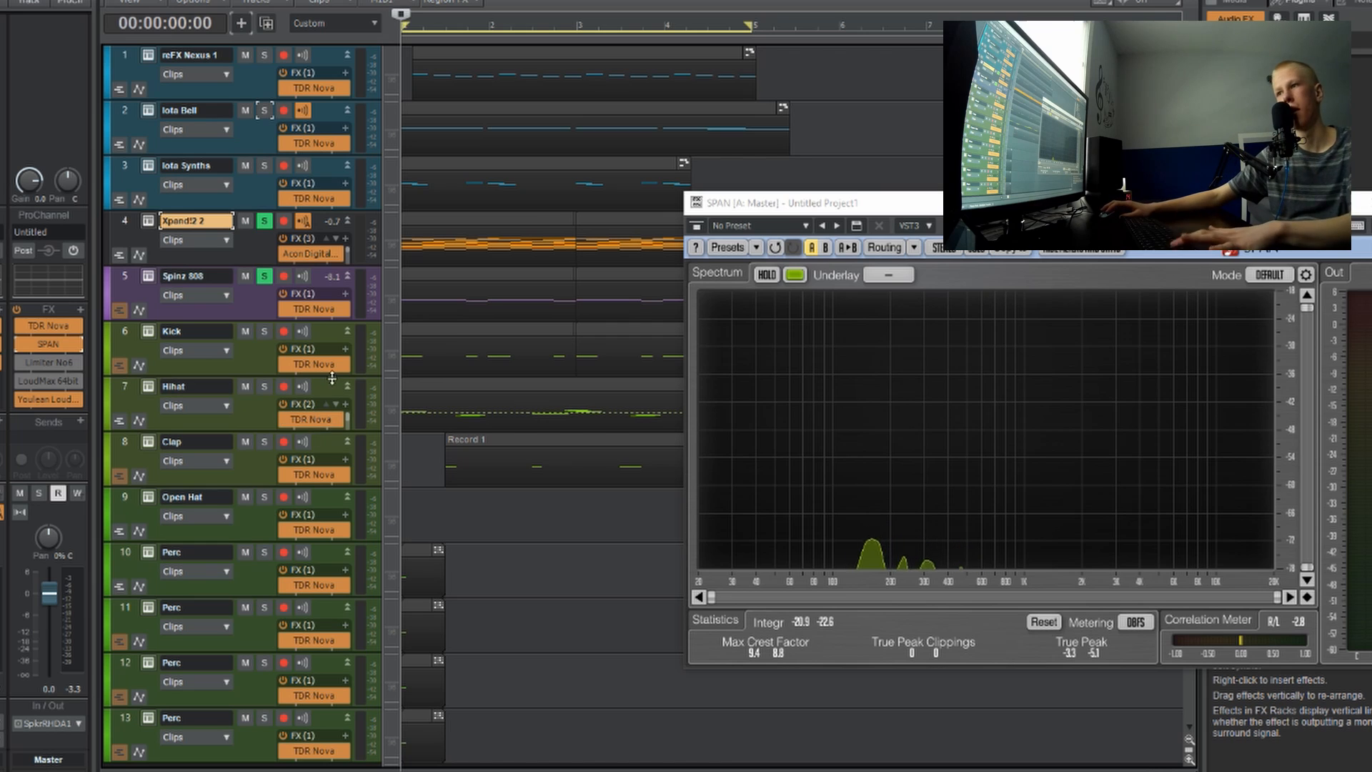
key(space)
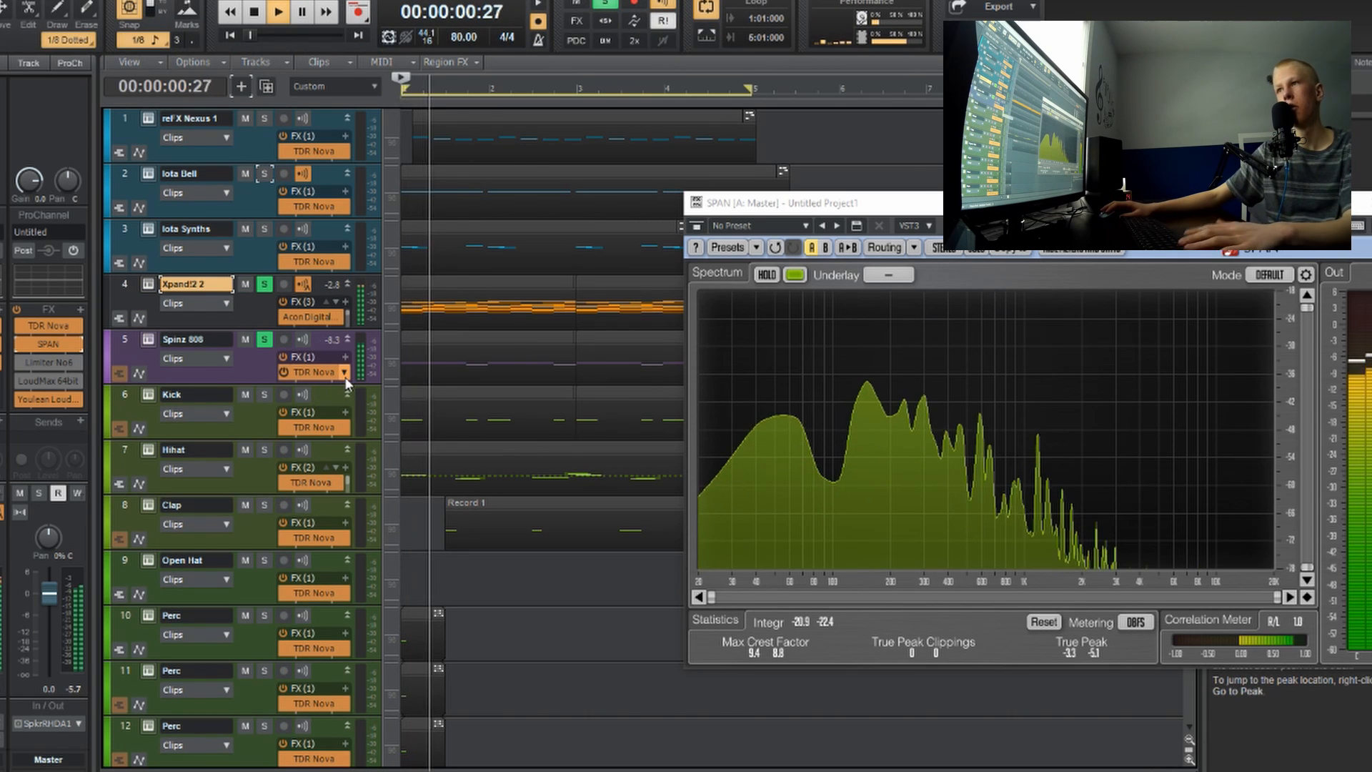
key(space)
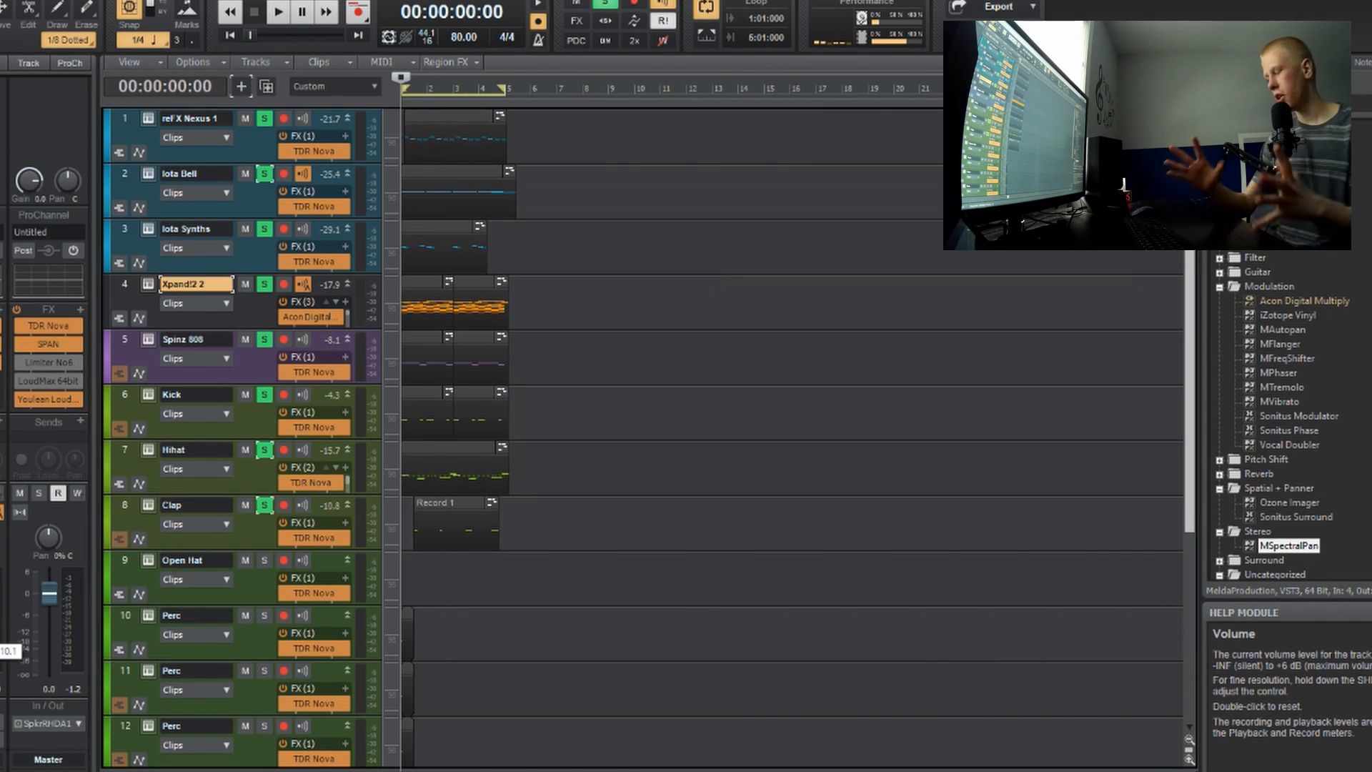